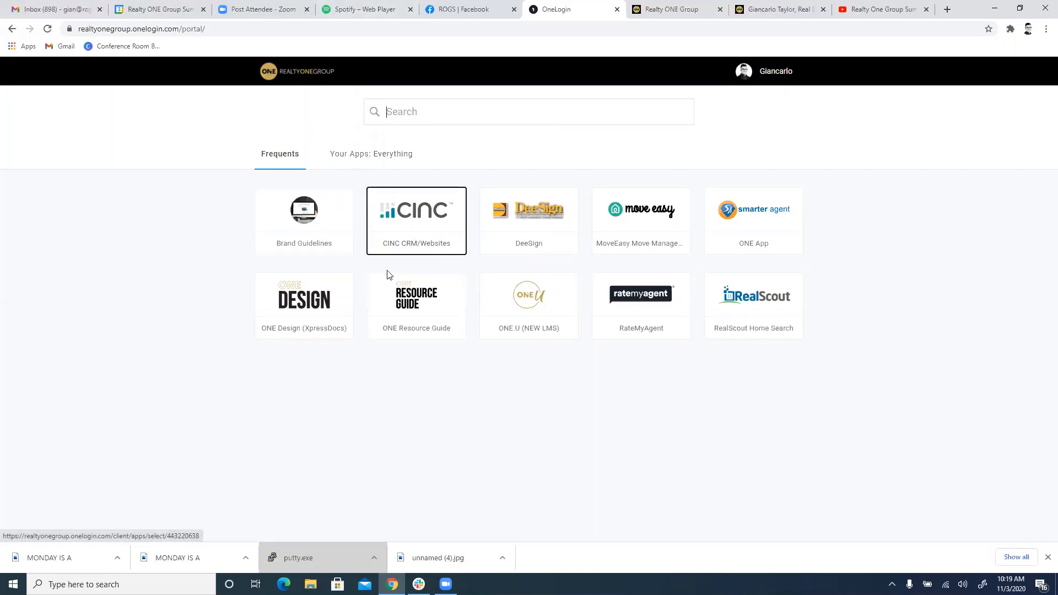
Look over all the OneLogin apps and the Realty ONE Group home dashboard, and switch to the agent's website
click(369, 156)
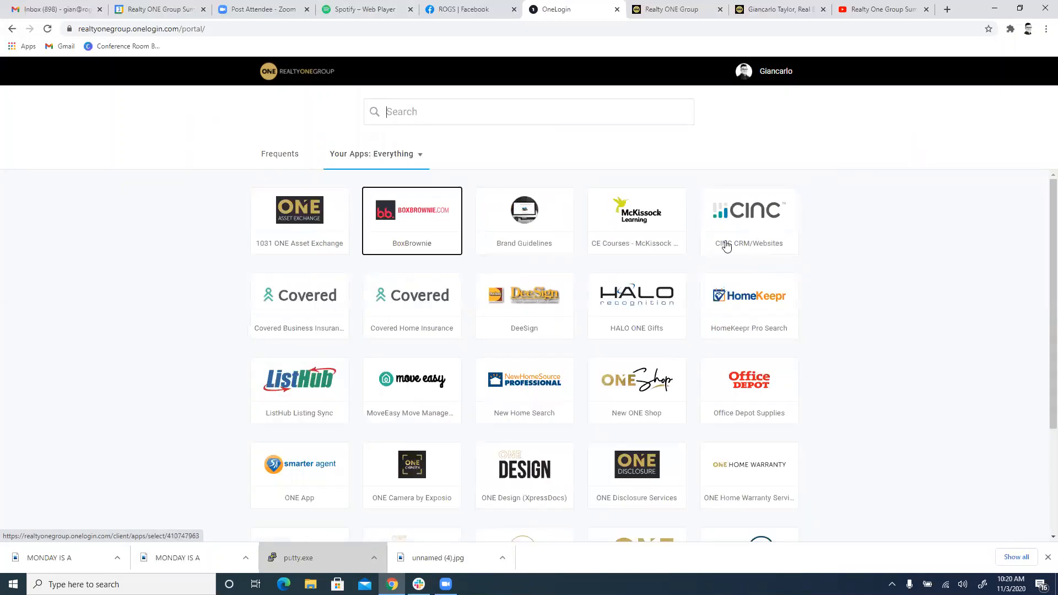
click(663, 4)
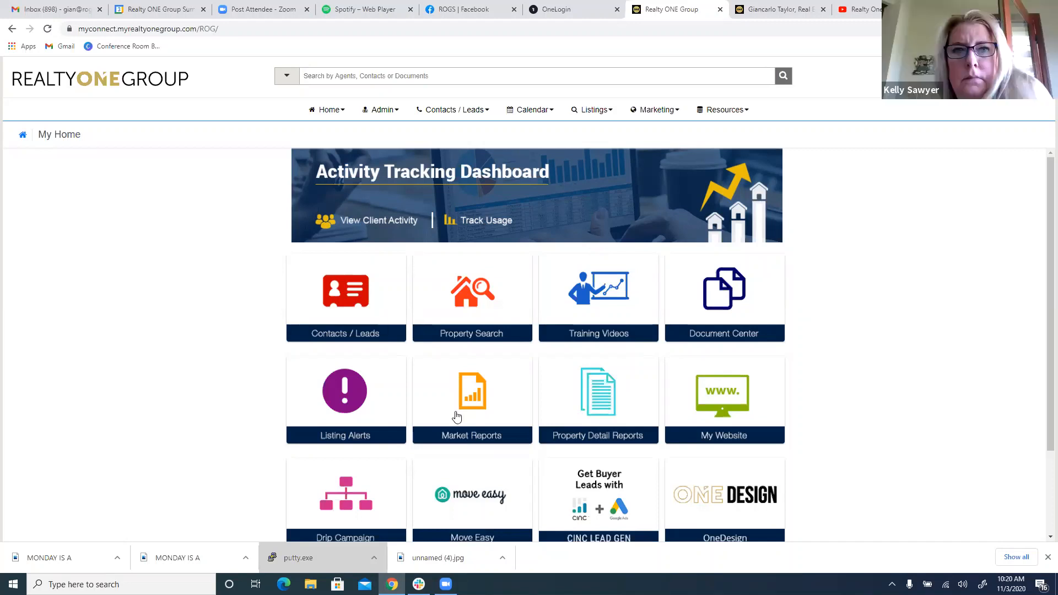
scroll(513, 364, down, 1)
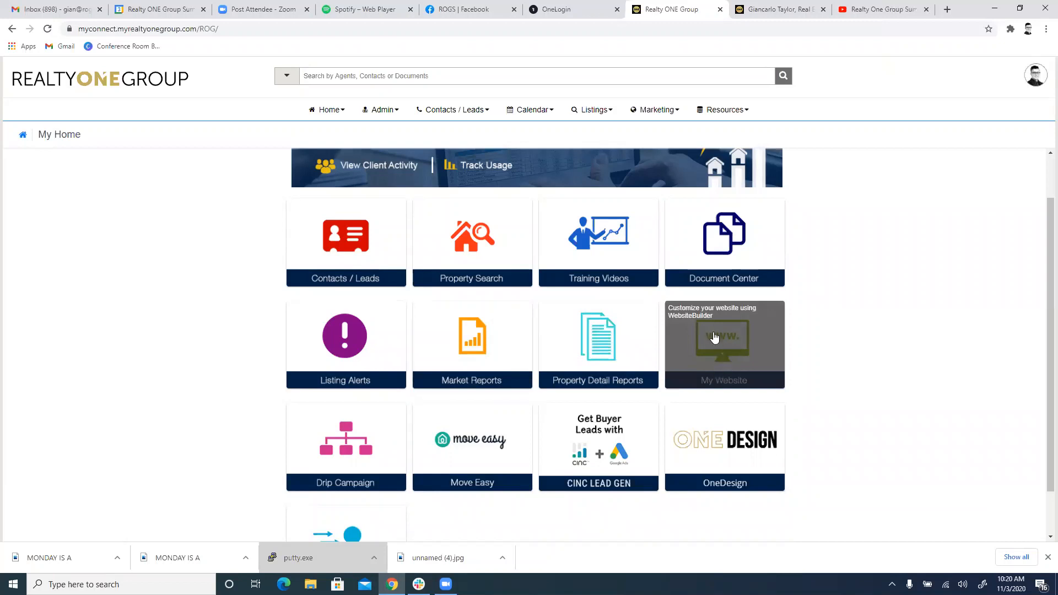
key(ctrl+Tab)
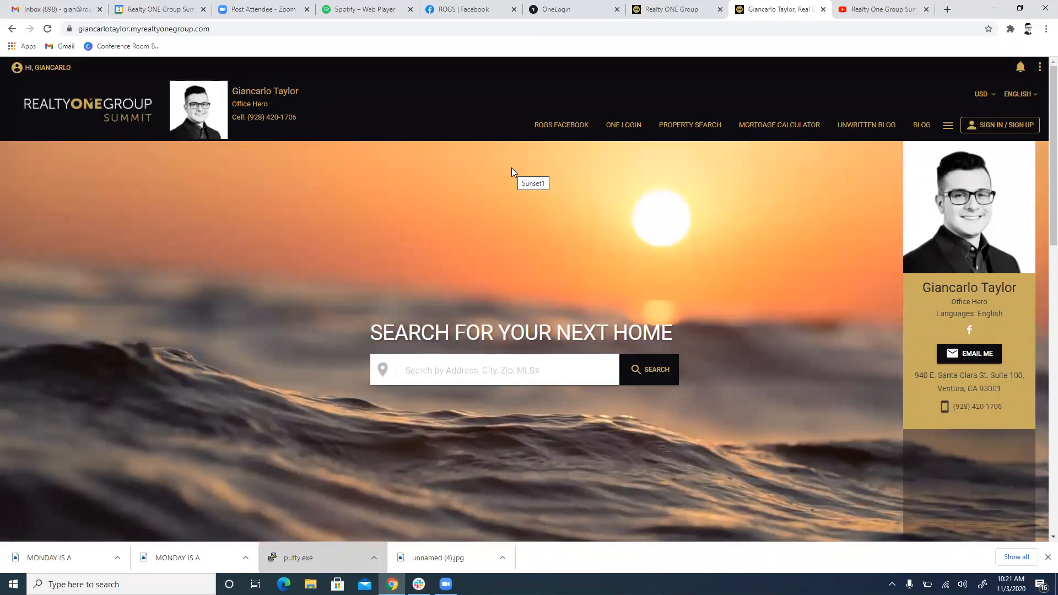
Review the agent website's account options, page creation and banner options, and published and draft notifications
click(42, 67)
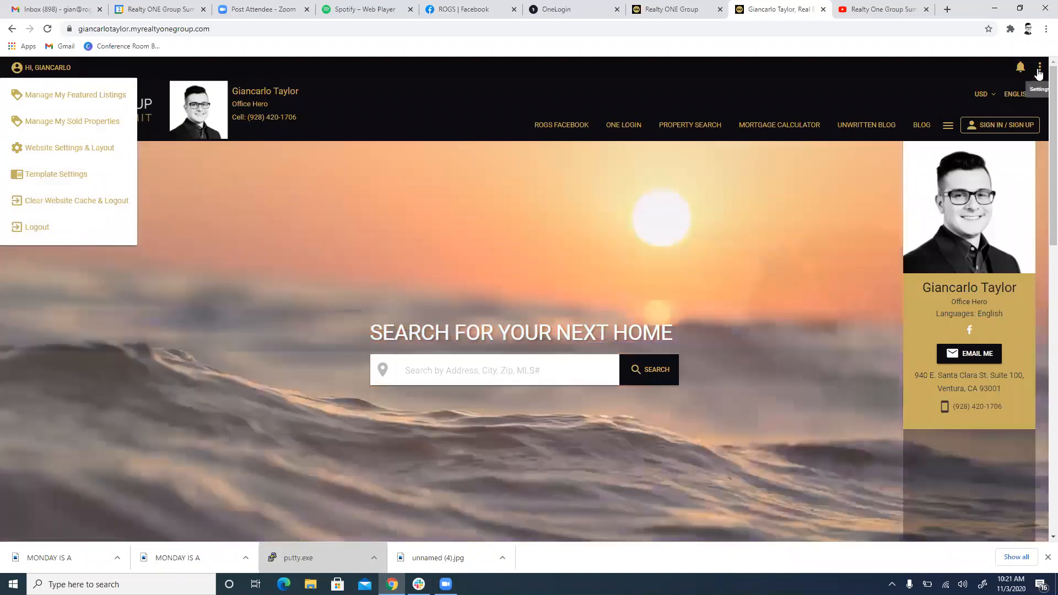
click(1039, 66)
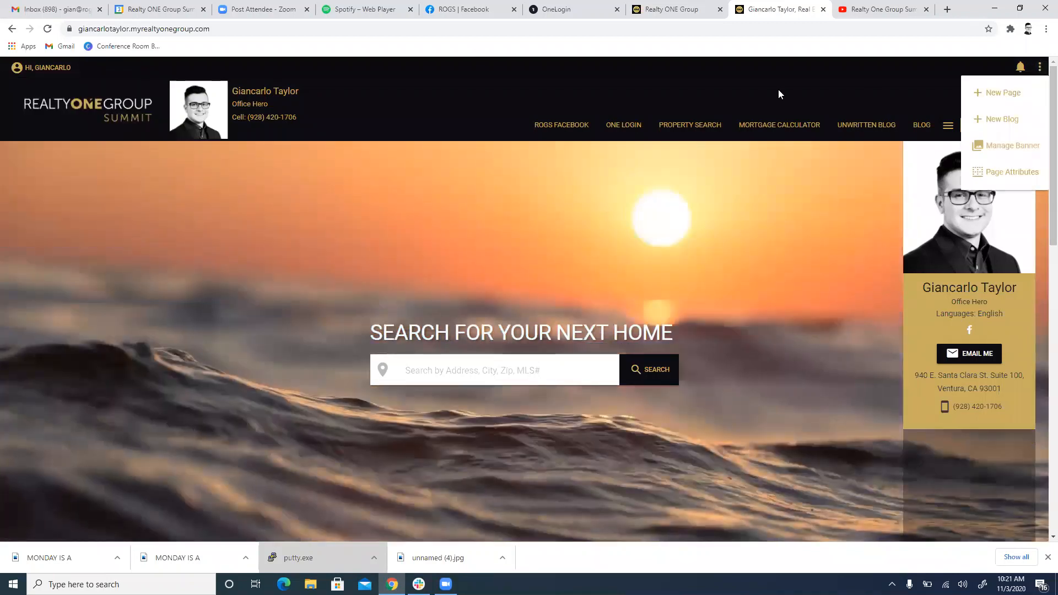
click(1018, 67)
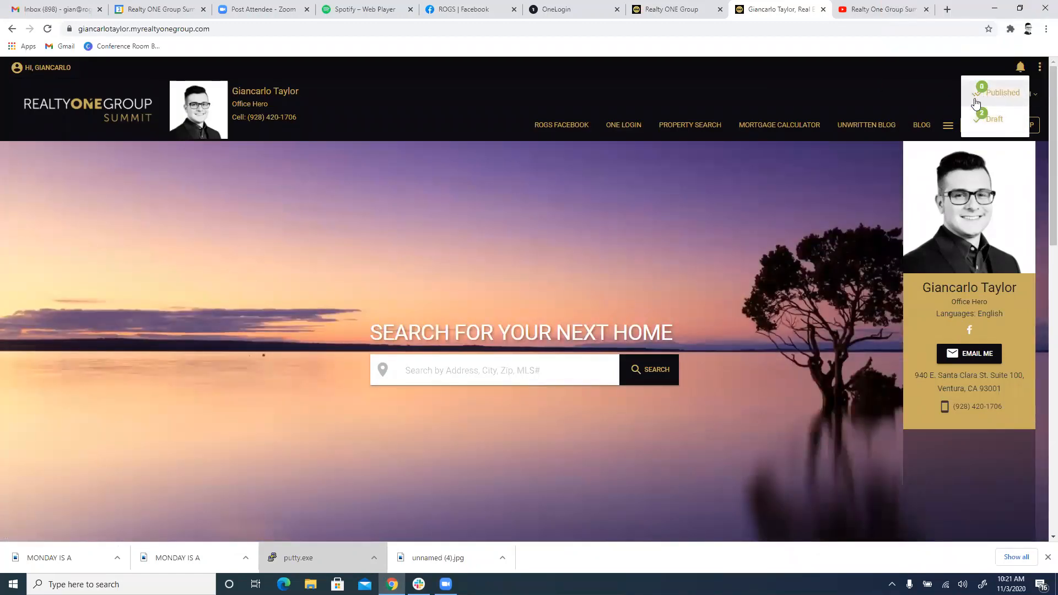
click(1039, 67)
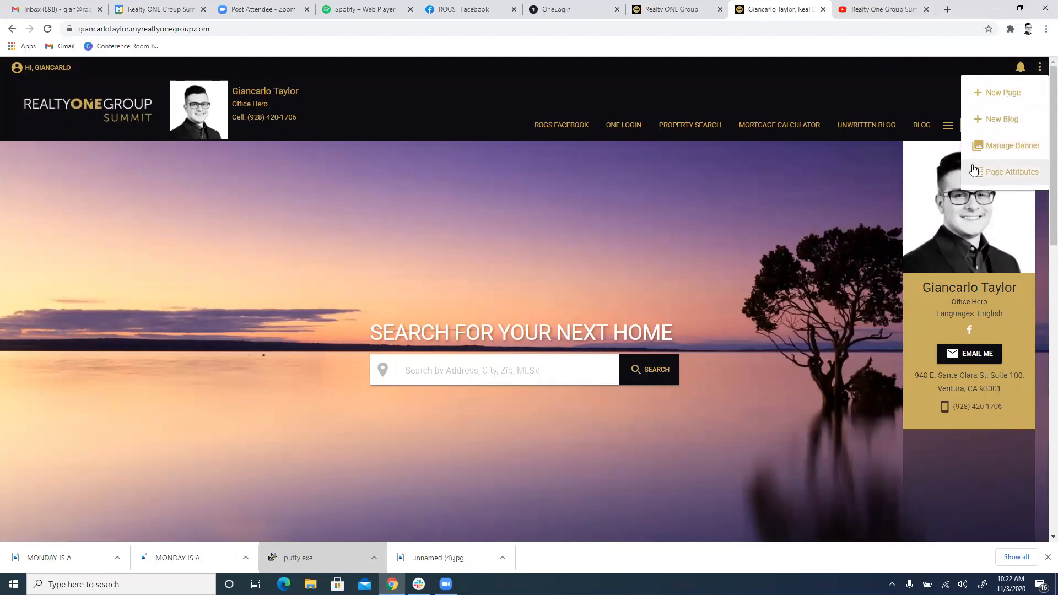
click(522, 114)
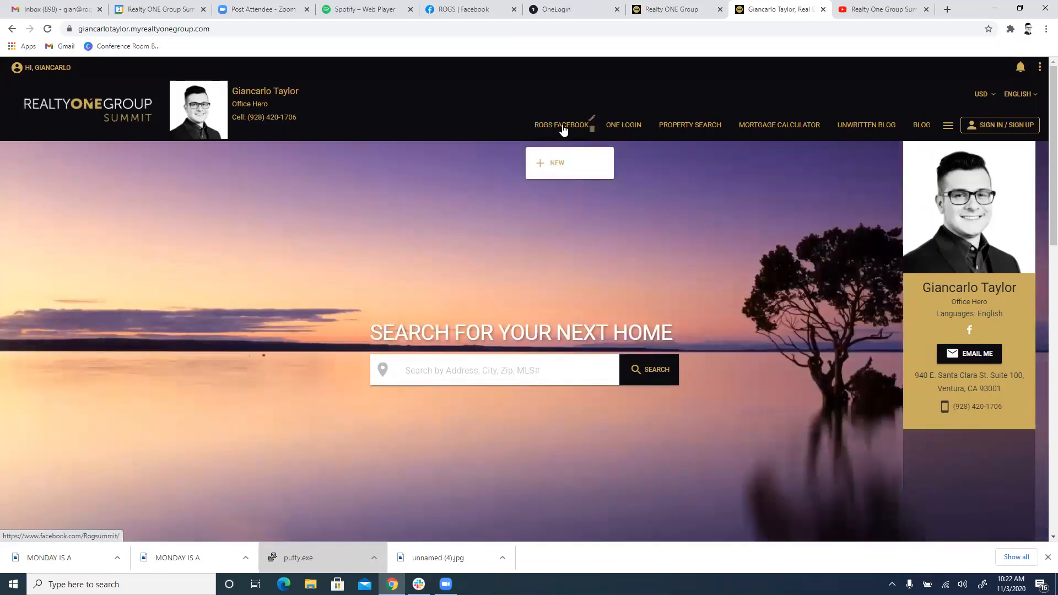
Check the website's ROGS Facebook link, its overflow navigation entries and the Sign In / Sign Up form
click(556, 131)
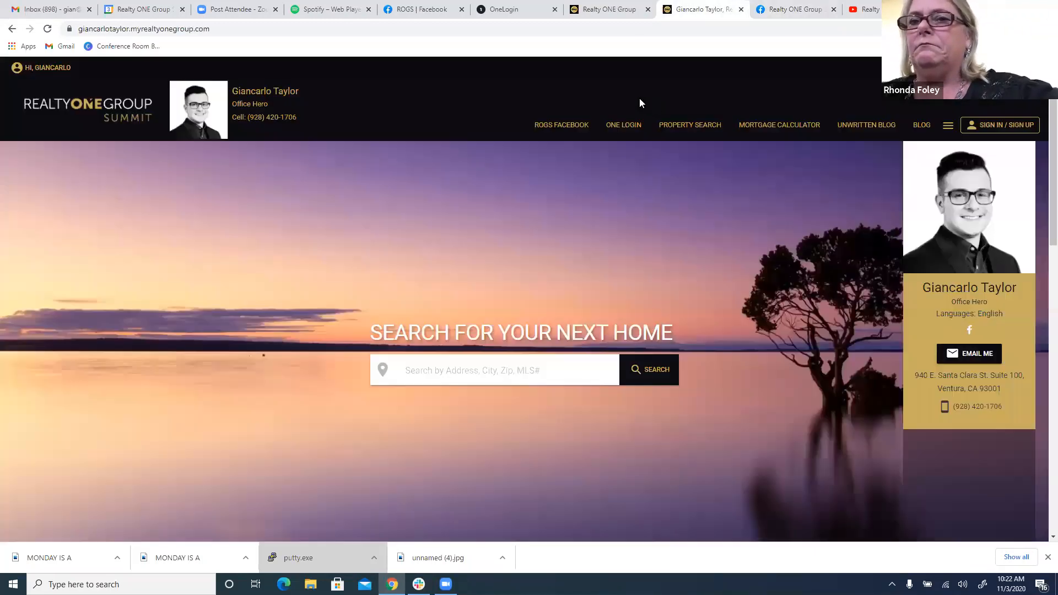
click(730, 7)
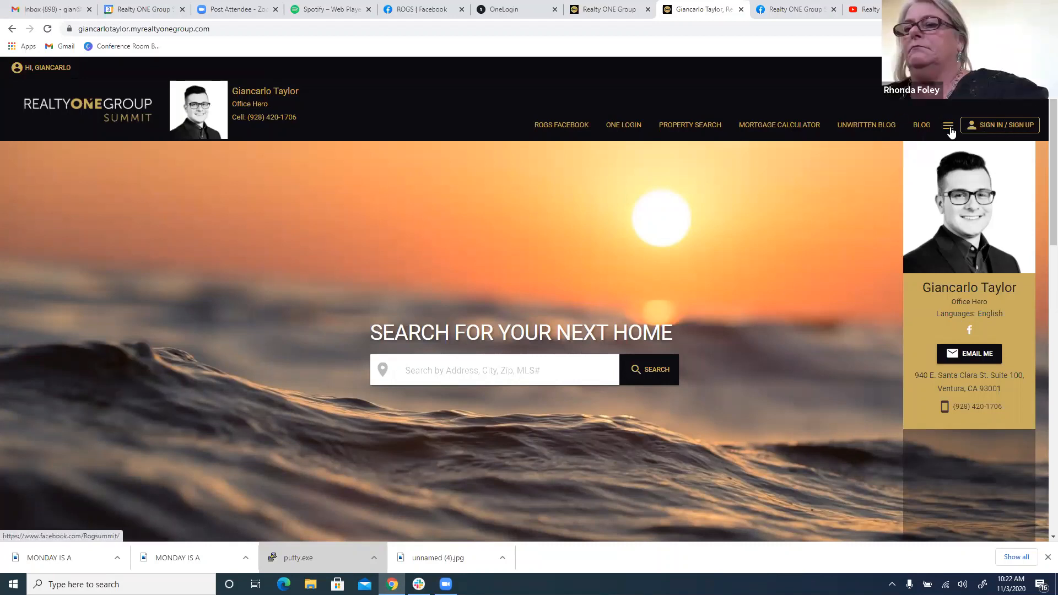
mouse_move(947, 126)
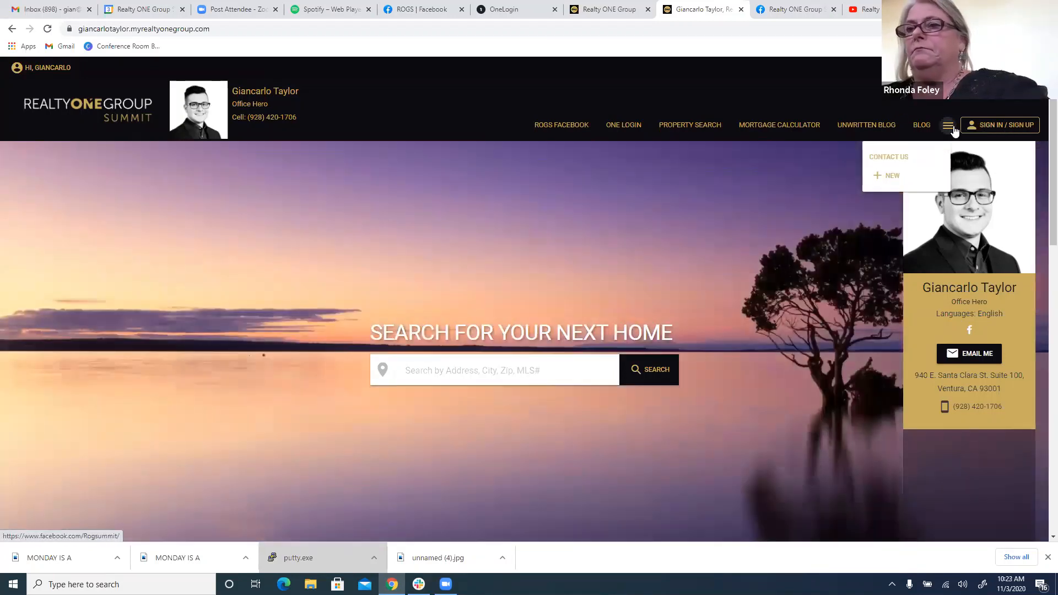
click(991, 130)
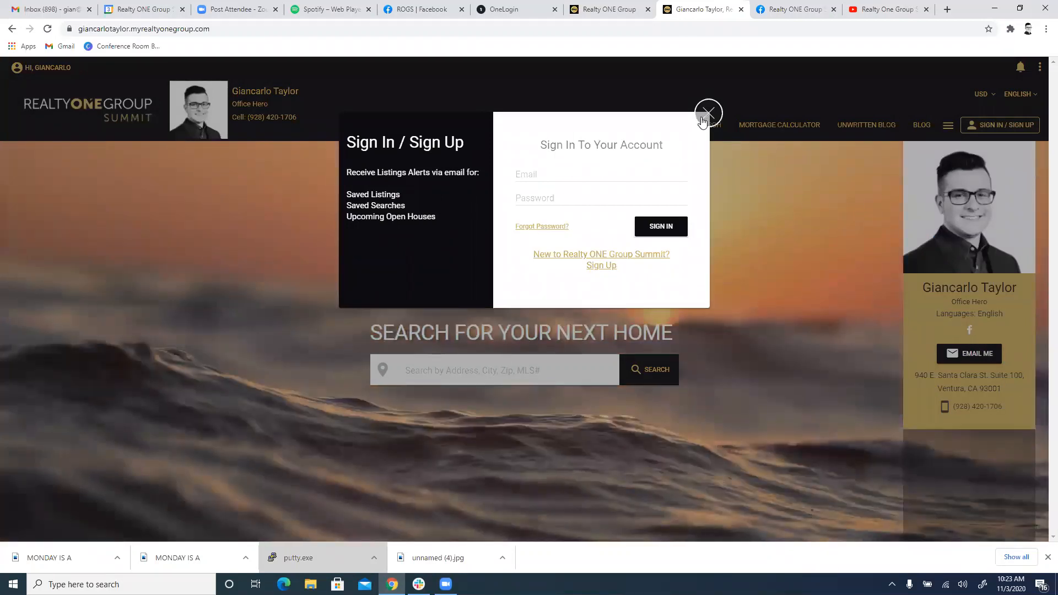
click(706, 115)
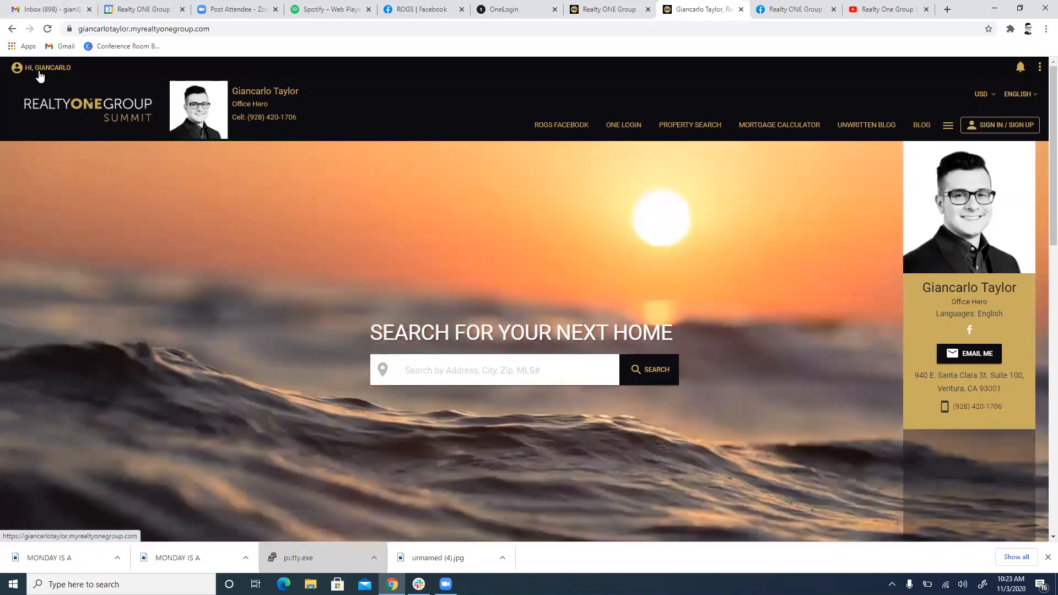
Open the layout chooser from Website Settings & Layout and browse Layouts 1 through 4
click(33, 75)
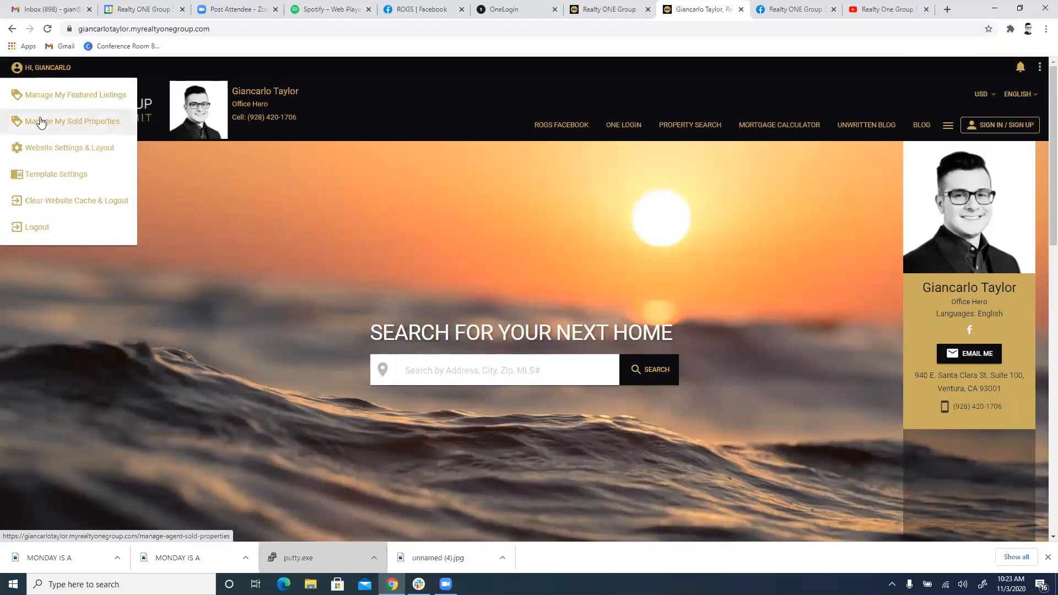
click(66, 148)
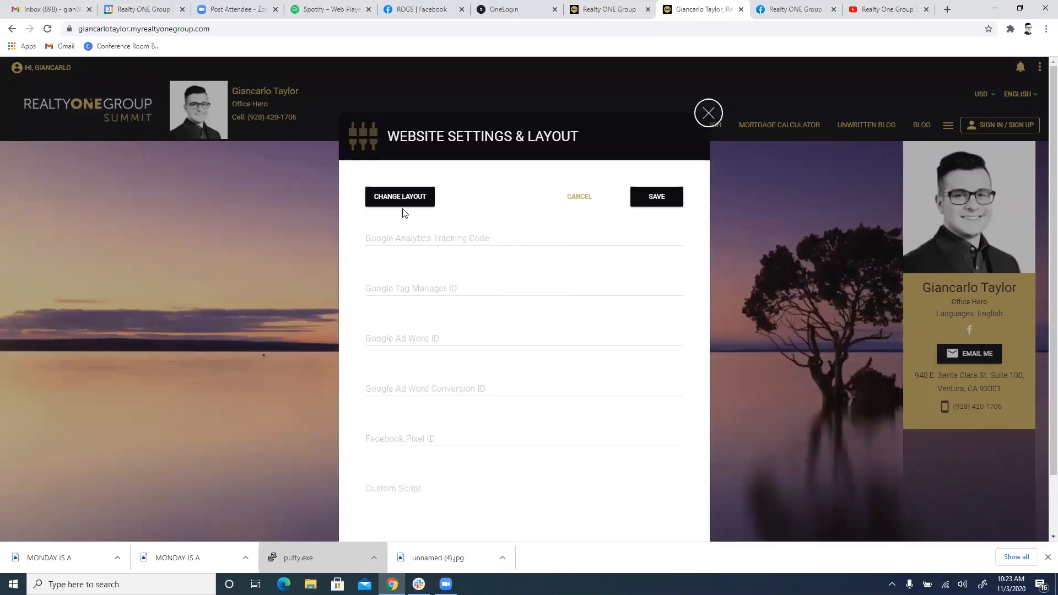
click(396, 196)
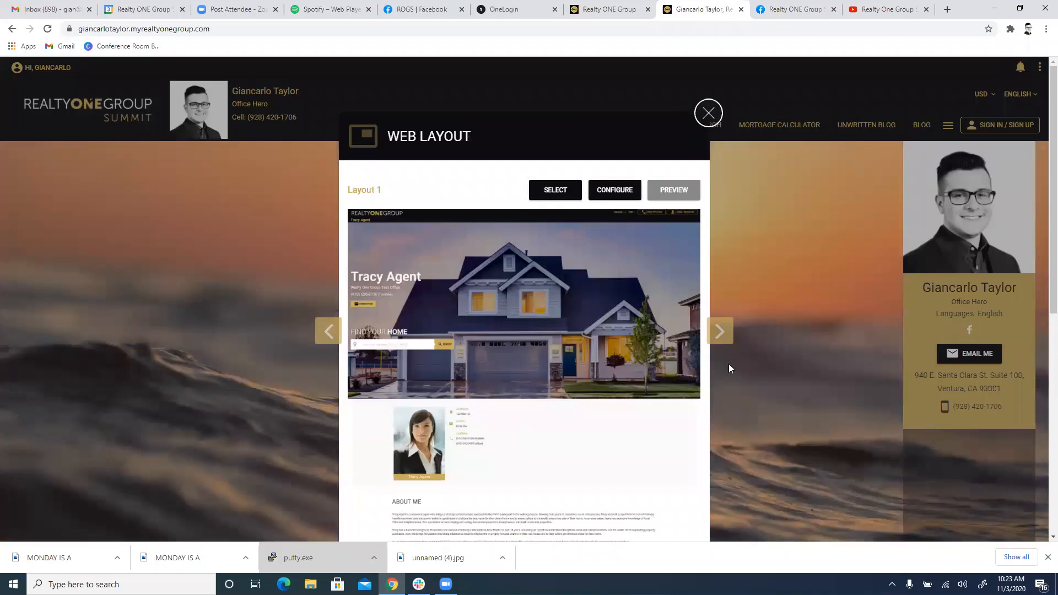
click(719, 332)
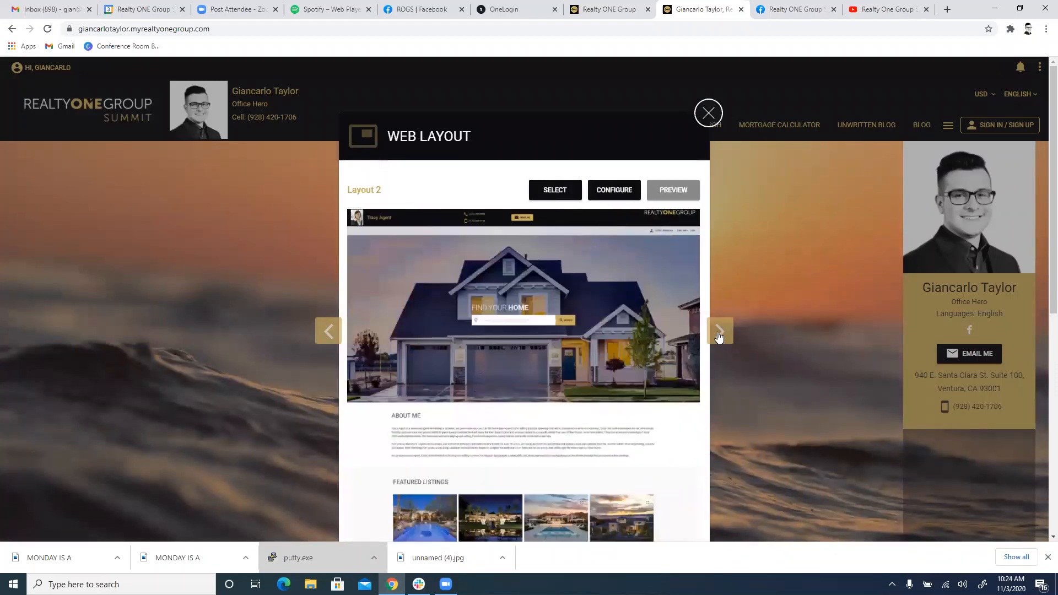
click(719, 333)
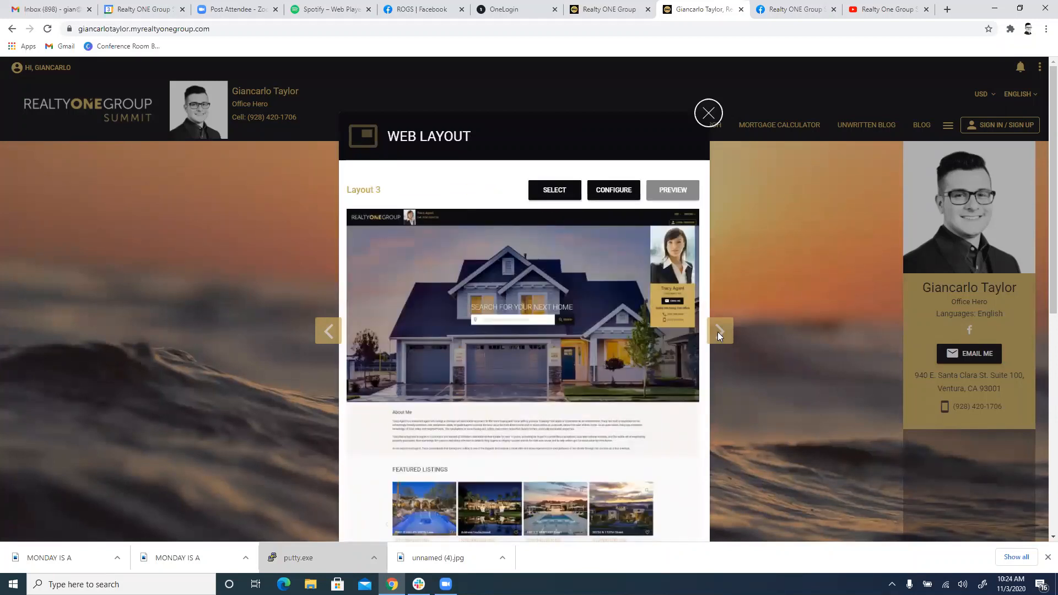
click(719, 333)
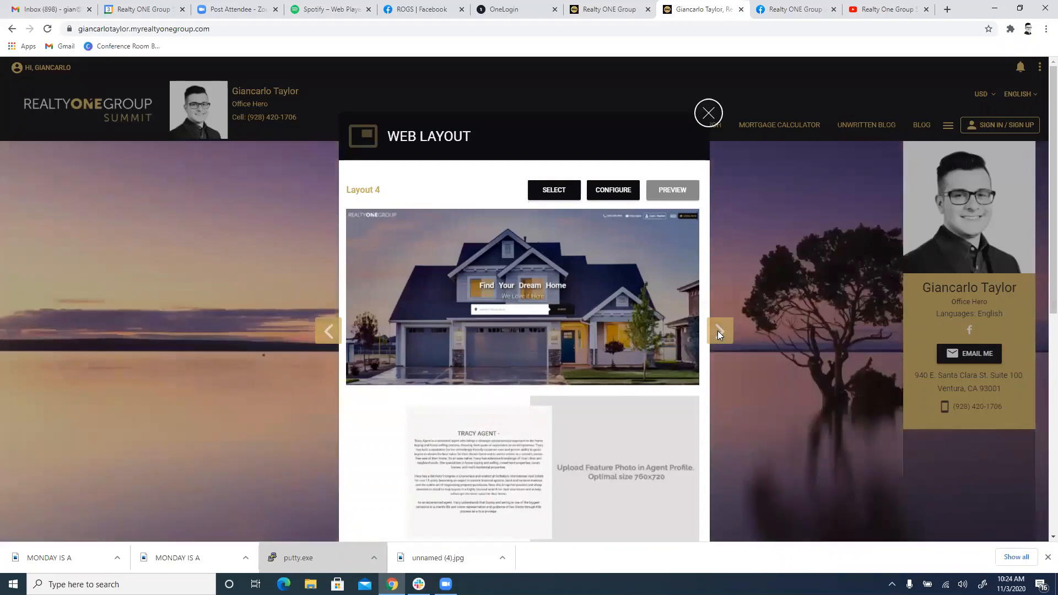
Compare the full-page samples of Layout 3 and Layout 1, and return to Layout 3
click(328, 330)
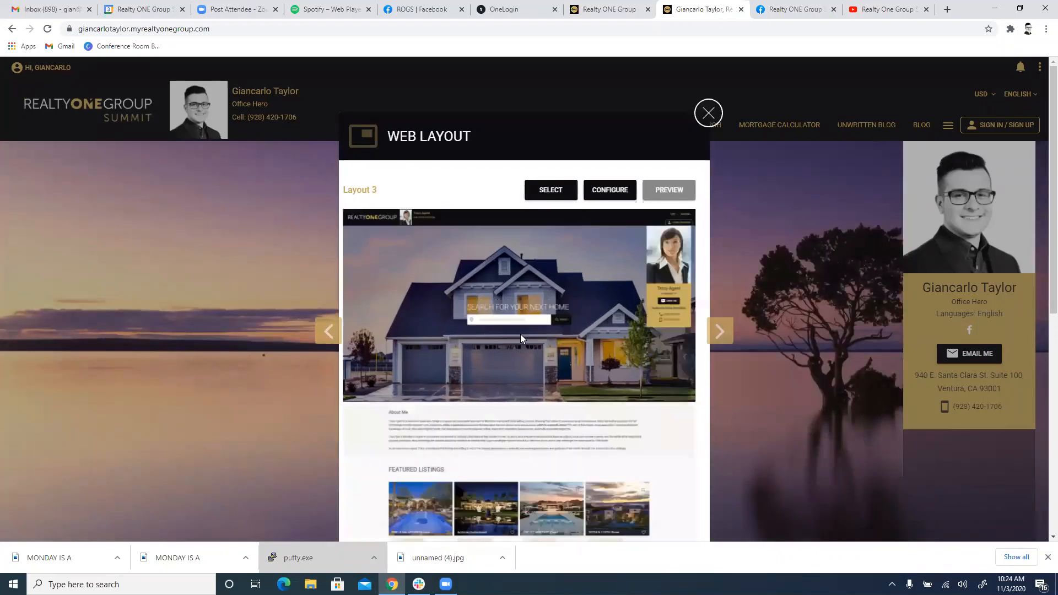
scroll(435, 303, down, 3)
scroll(448, 305, up, 3)
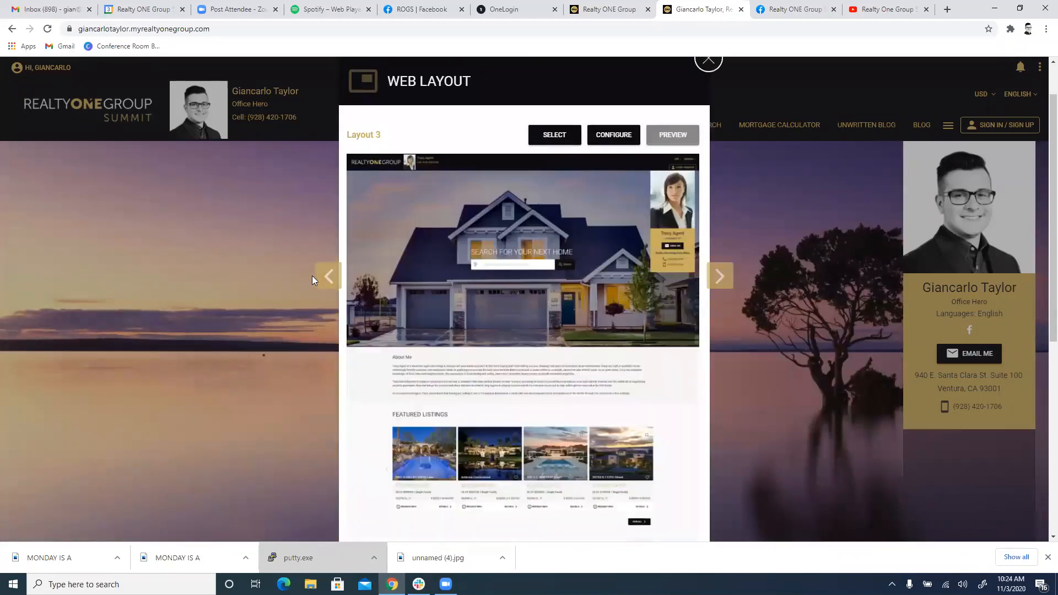
click(325, 275)
click(325, 276)
scroll(628, 332, down, 6)
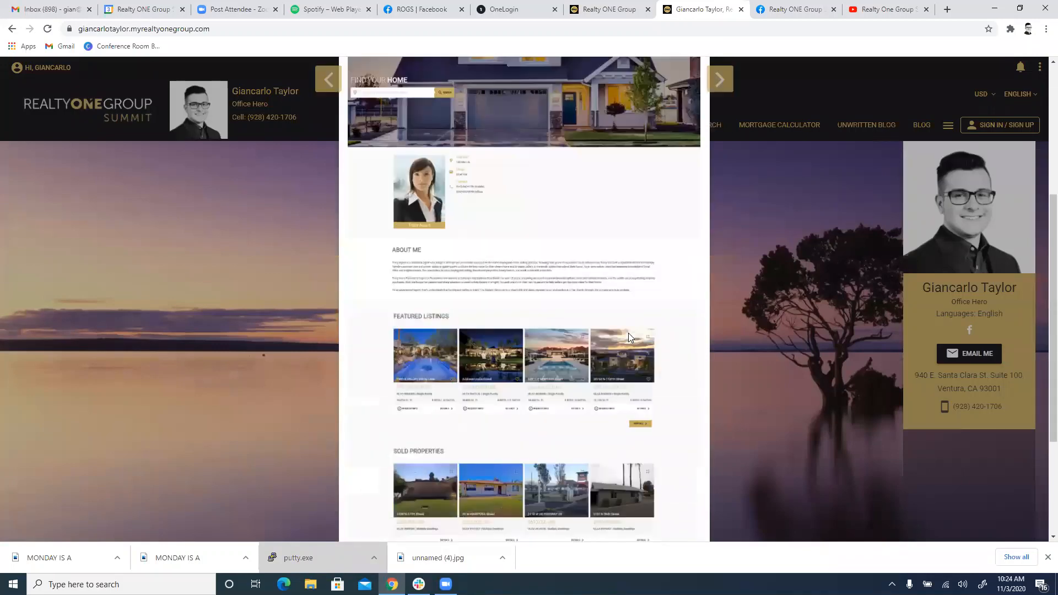
scroll(634, 325, up, 6)
scroll(640, 319, down, 2)
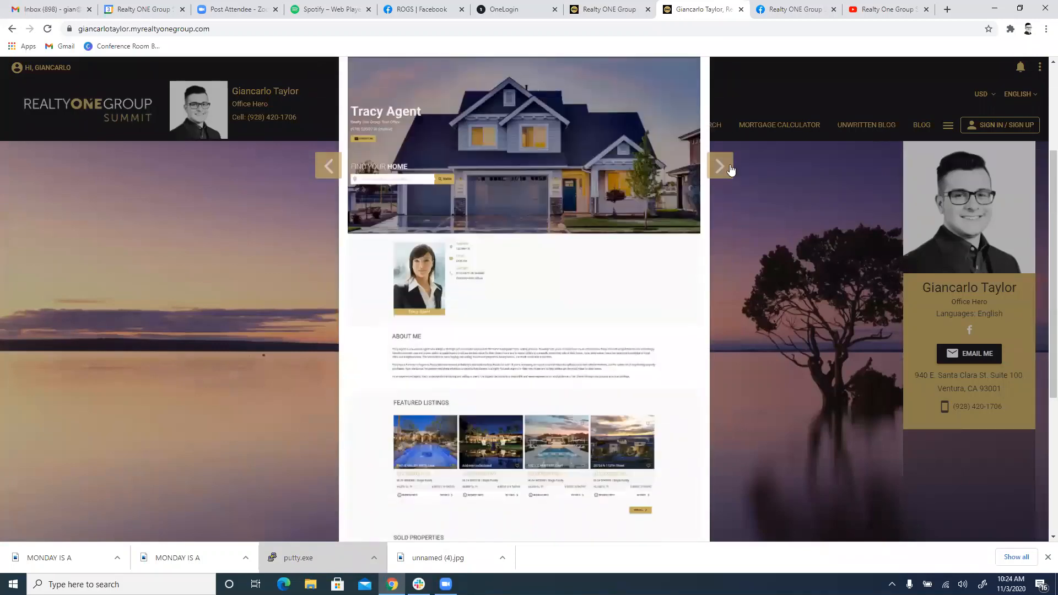
click(730, 170)
click(730, 170)
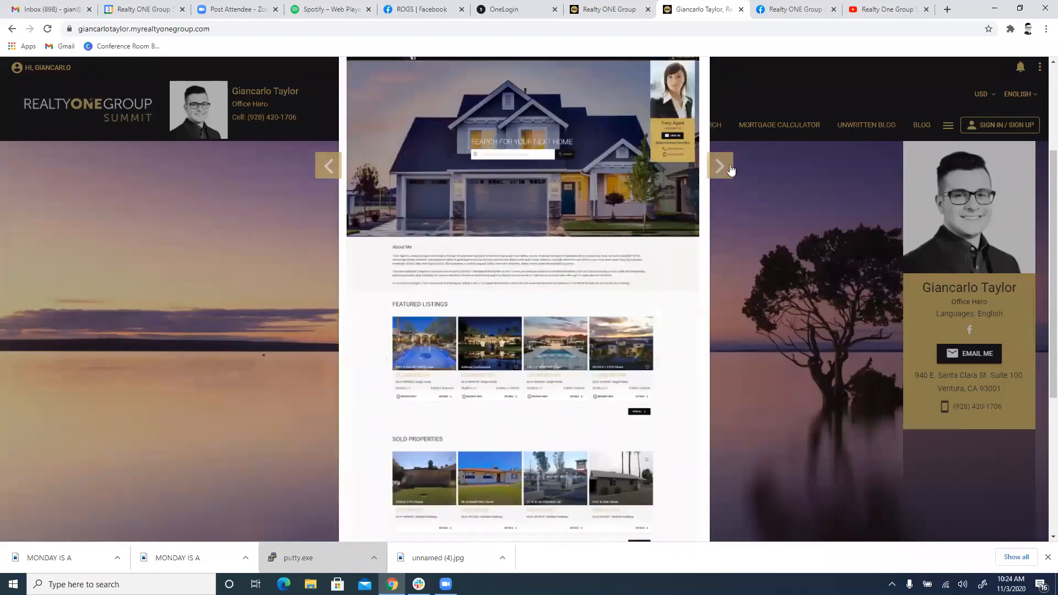
Examine the Layout 3 sample page and its template settings for the website logo, leaving them unsaved
scroll(668, 238, up, 1)
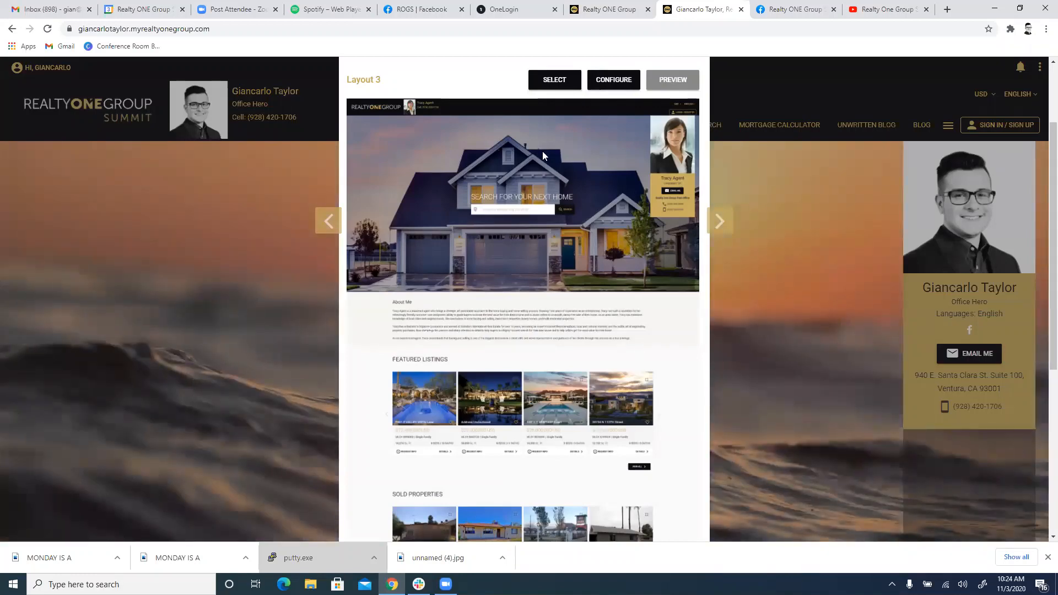
scroll(542, 155, up, 2)
scroll(630, 386, down, 6)
scroll(631, 386, up, 6)
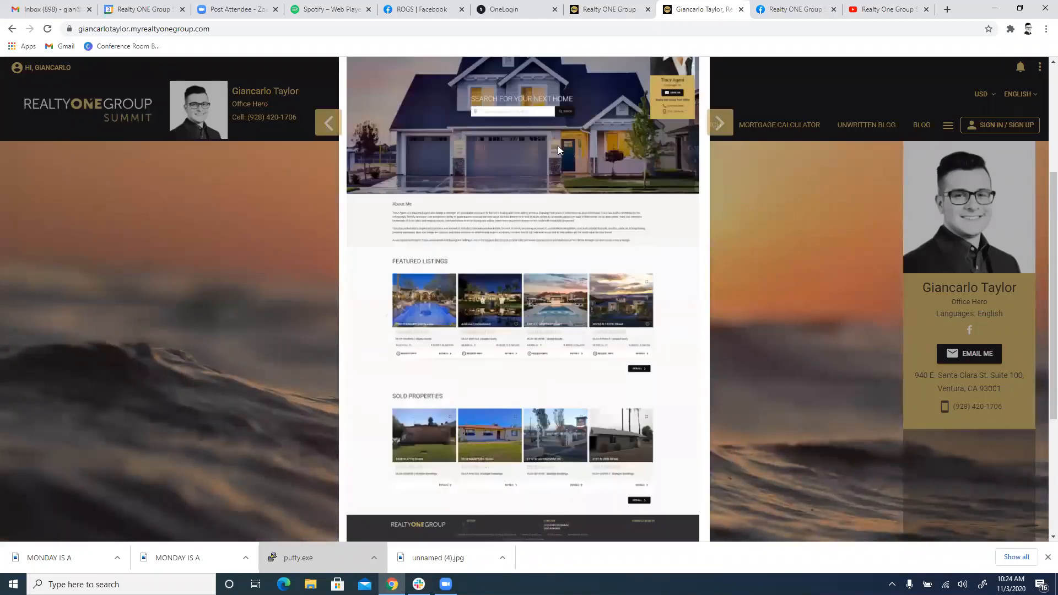
click(608, 191)
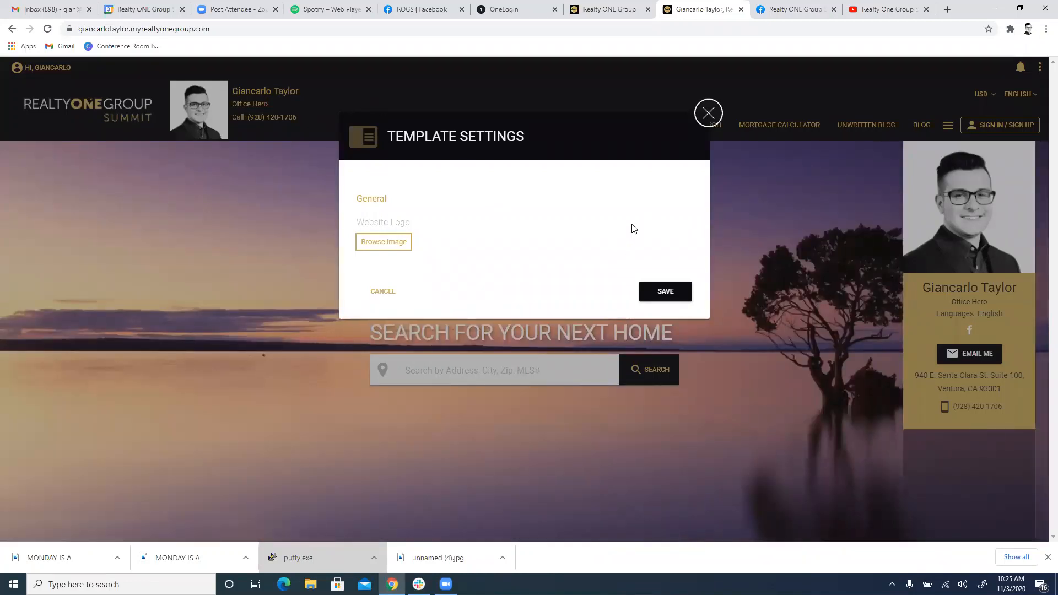
click(709, 114)
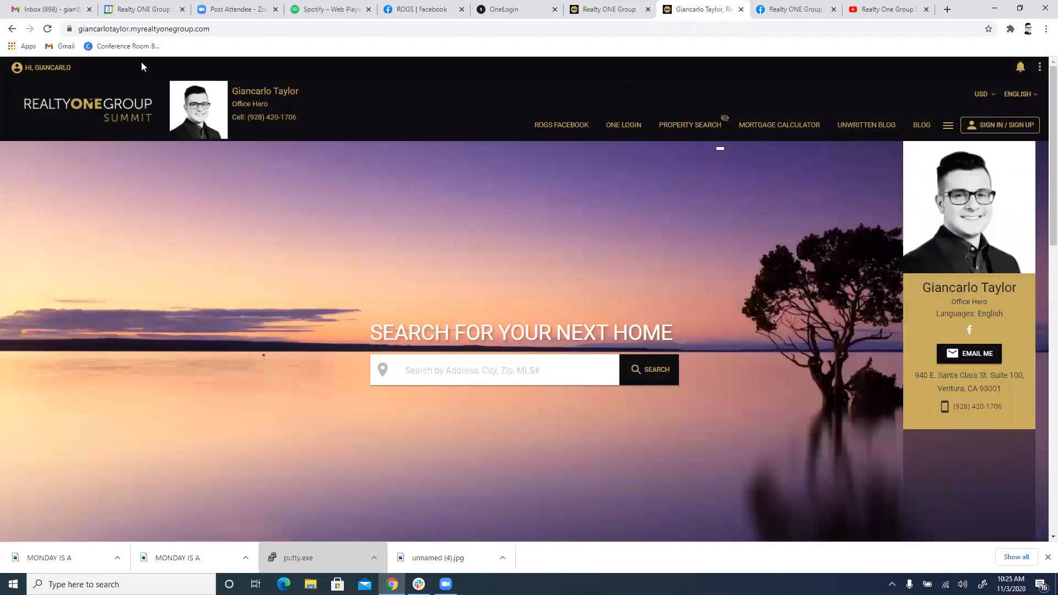
Review the Google, Facebook Pixel and custom script fields in Website Settings & Layout, and return to the account options
click(22, 69)
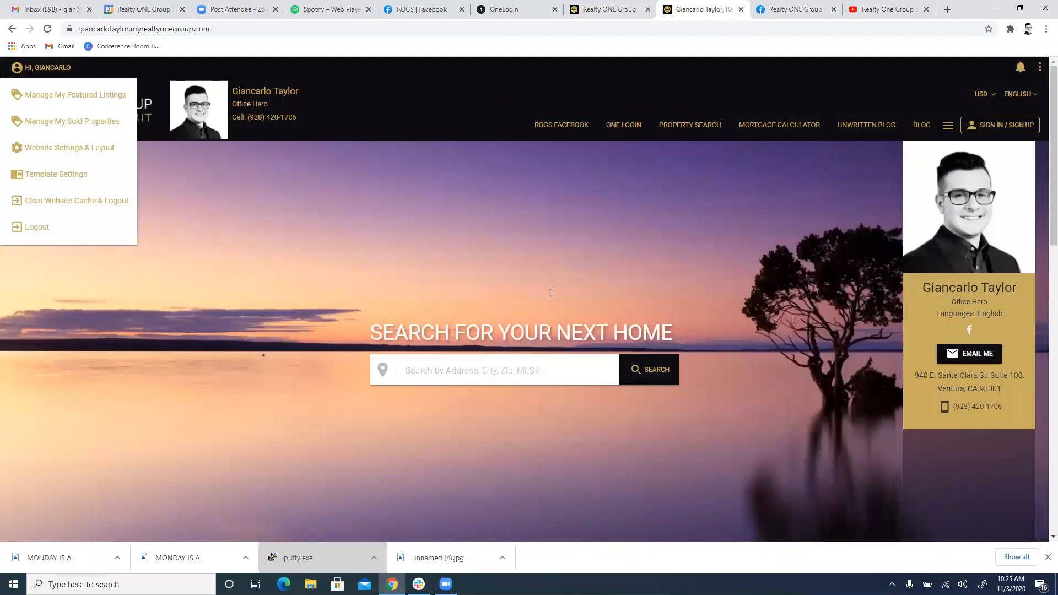
click(81, 160)
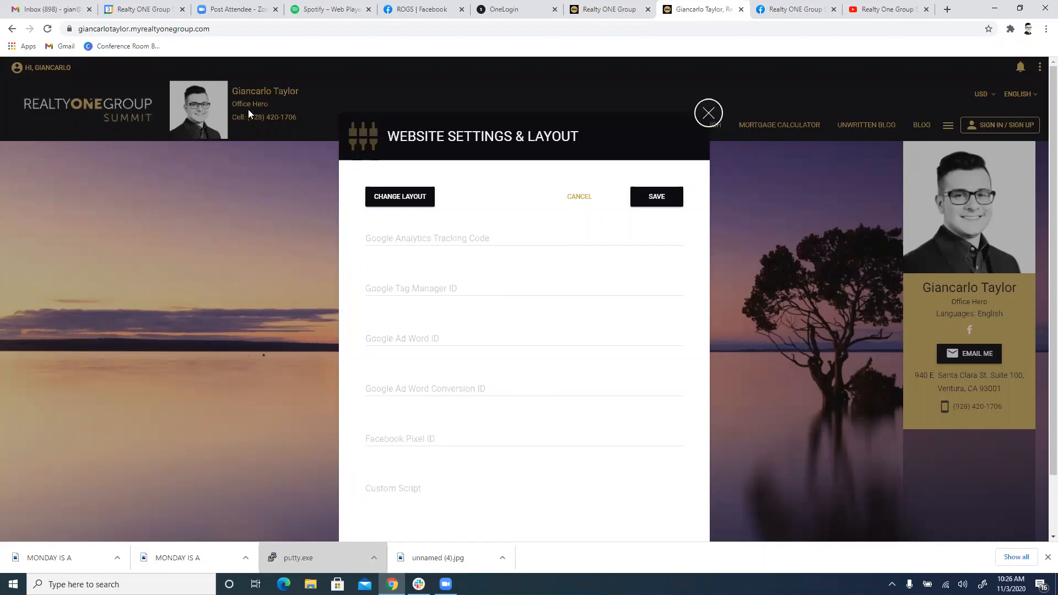
scroll(395, 274, down, 1)
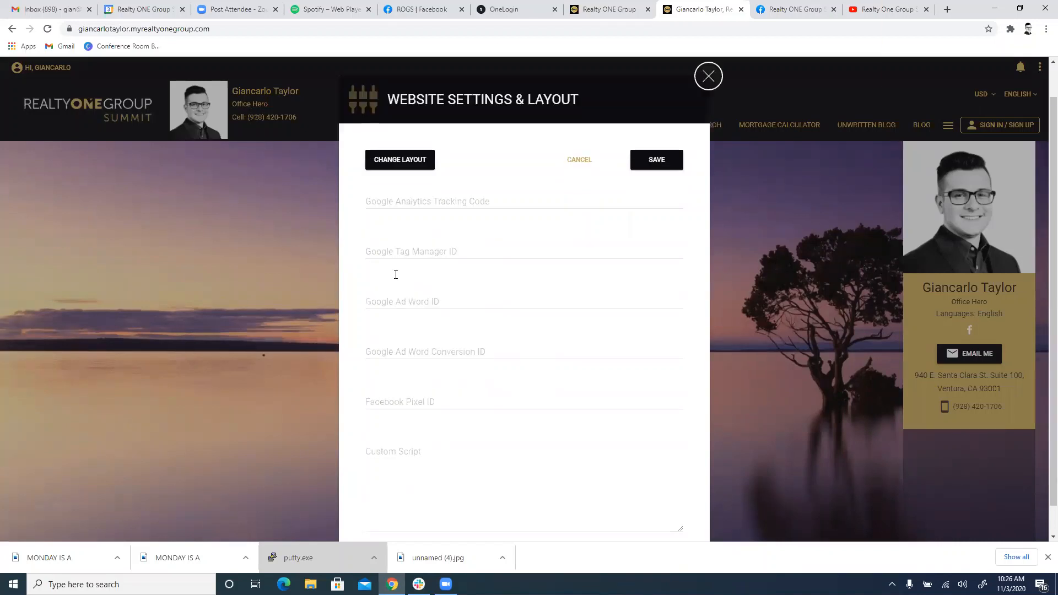
scroll(396, 274, down, 1)
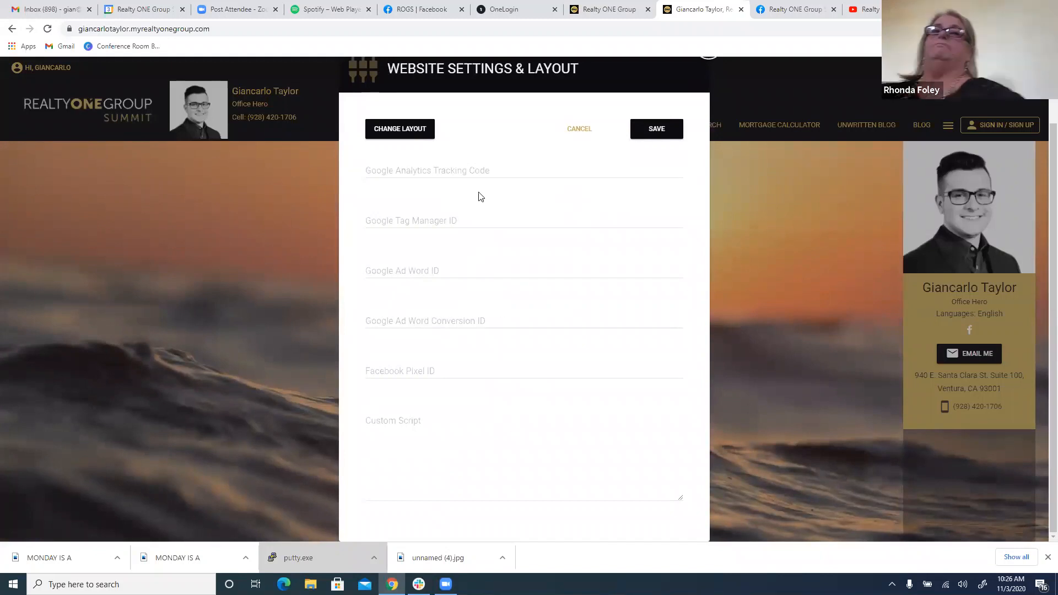
scroll(479, 294, up, 1)
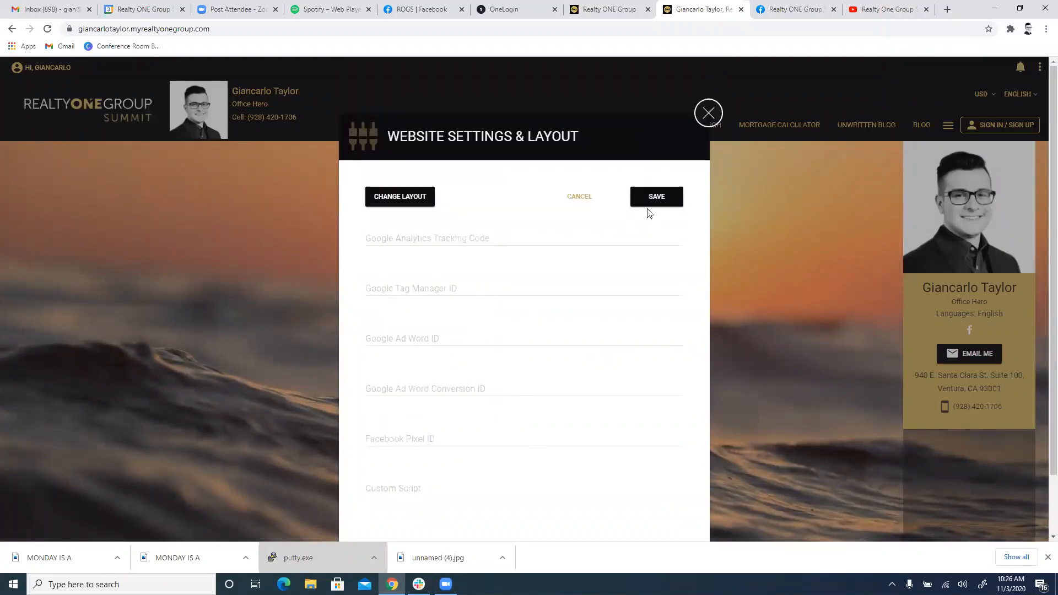
click(708, 113)
click(48, 67)
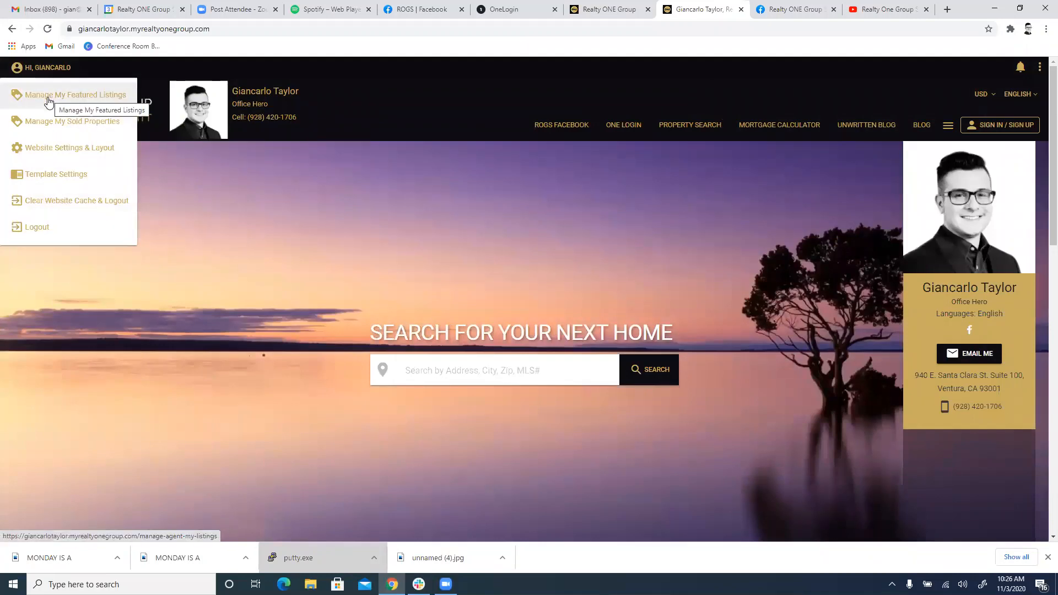
Review the home page's market report and Featured Listings sections, and open Manage My Featured Listings
scroll(645, 250, down, 6)
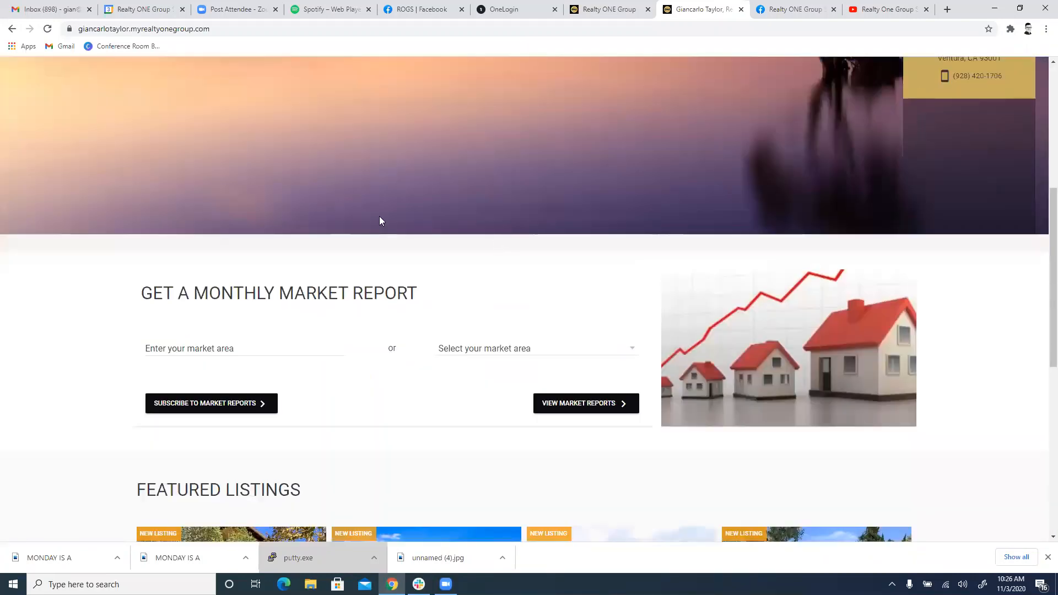
scroll(385, 220, down, 2)
scroll(444, 217, up, 1)
scroll(529, 386, down, 2)
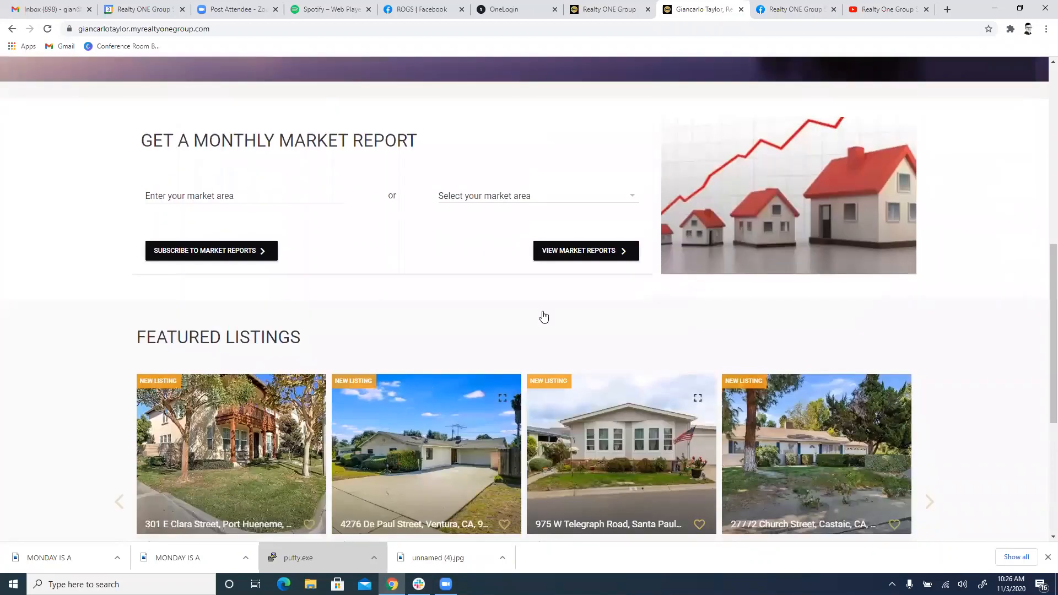
scroll(543, 316, down, 3)
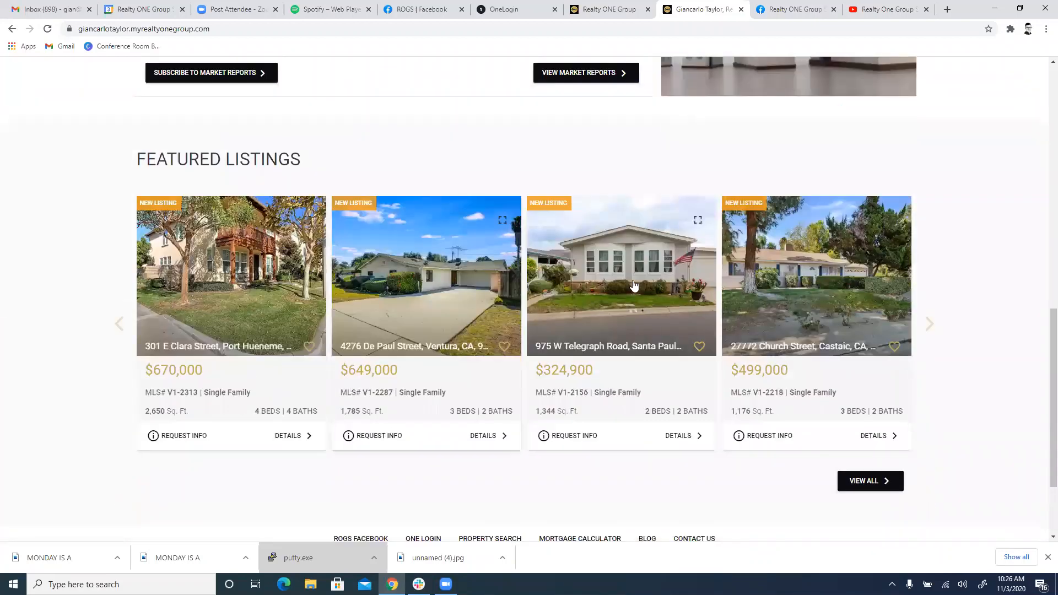
scroll(111, 99, up, 12)
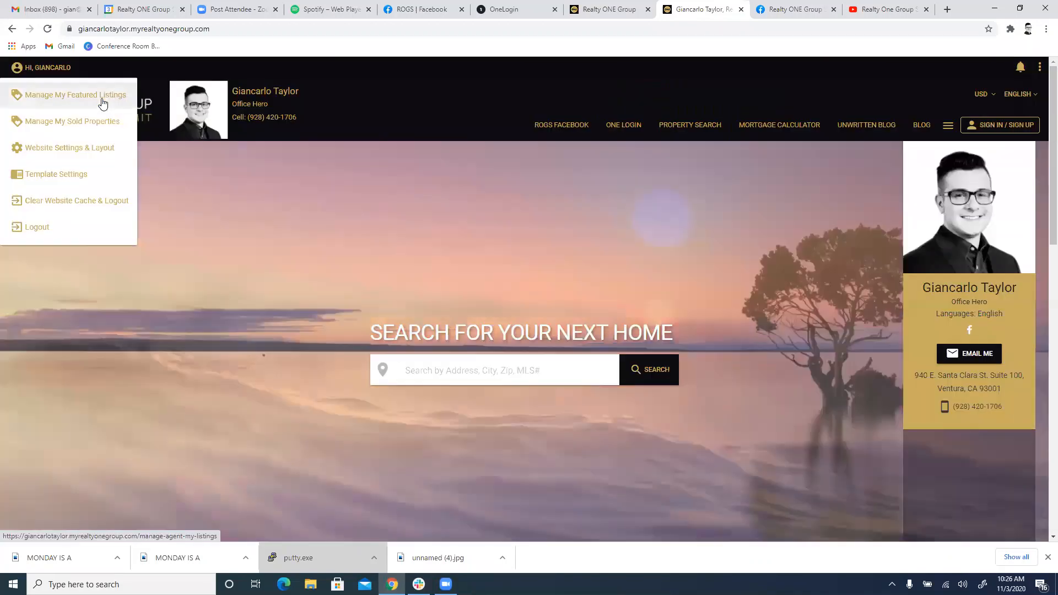
click(102, 100)
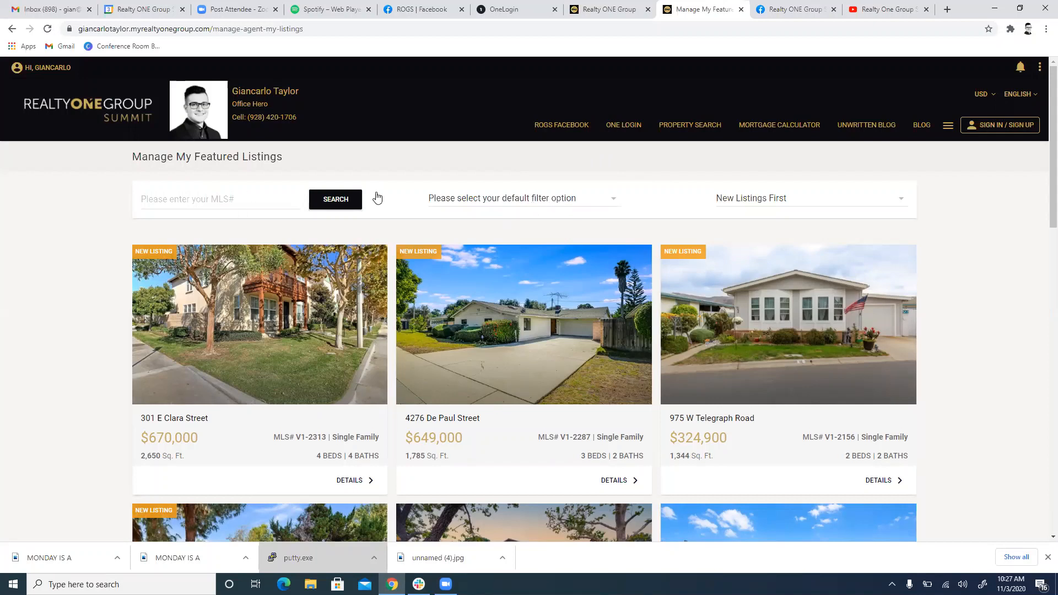
Set the default filter option for the featured listings to My Listings Only and dismiss the confirmation
click(478, 202)
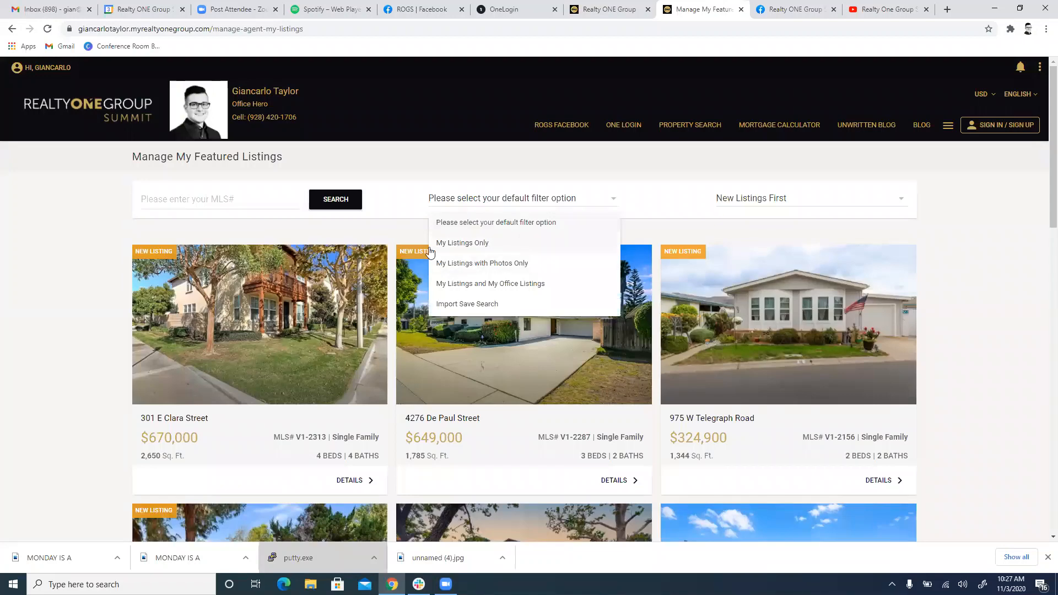
click(471, 243)
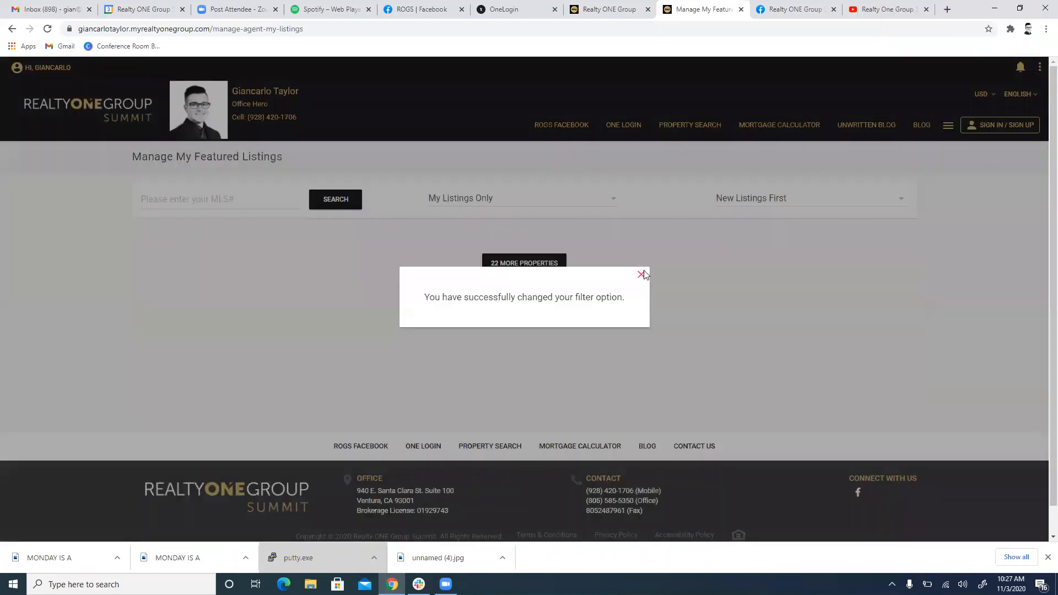
click(641, 274)
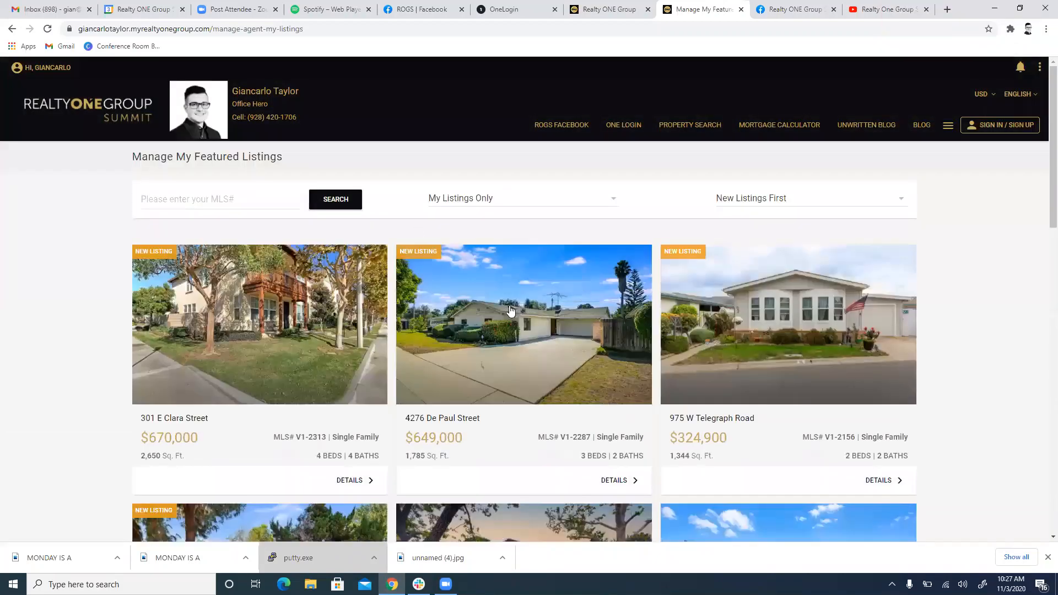
Set the featured listings' default filter option to My Listings and My Office Listings and dismiss the confirmation
click(561, 200)
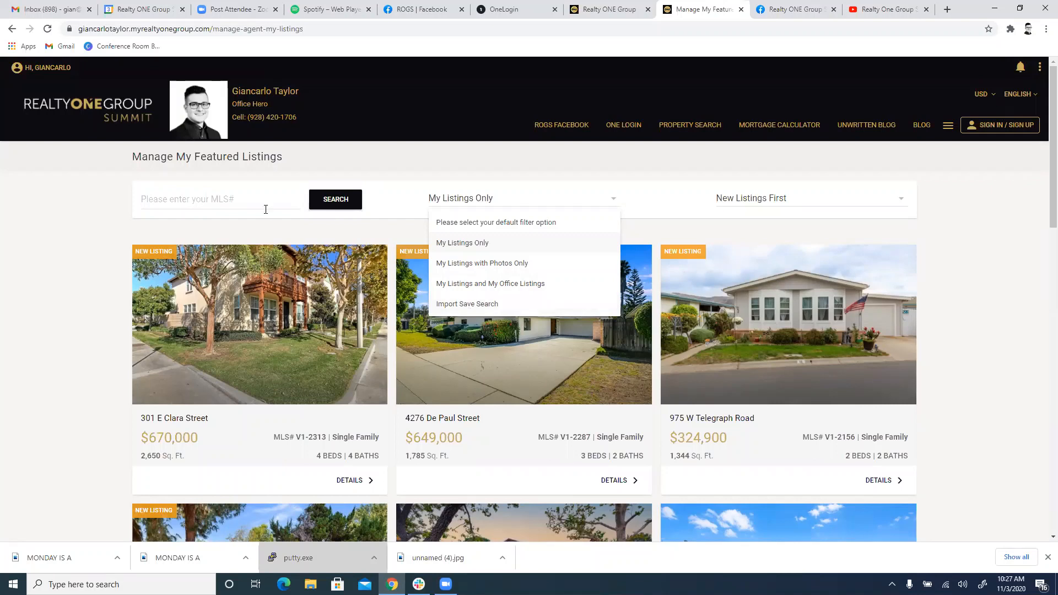
click(202, 196)
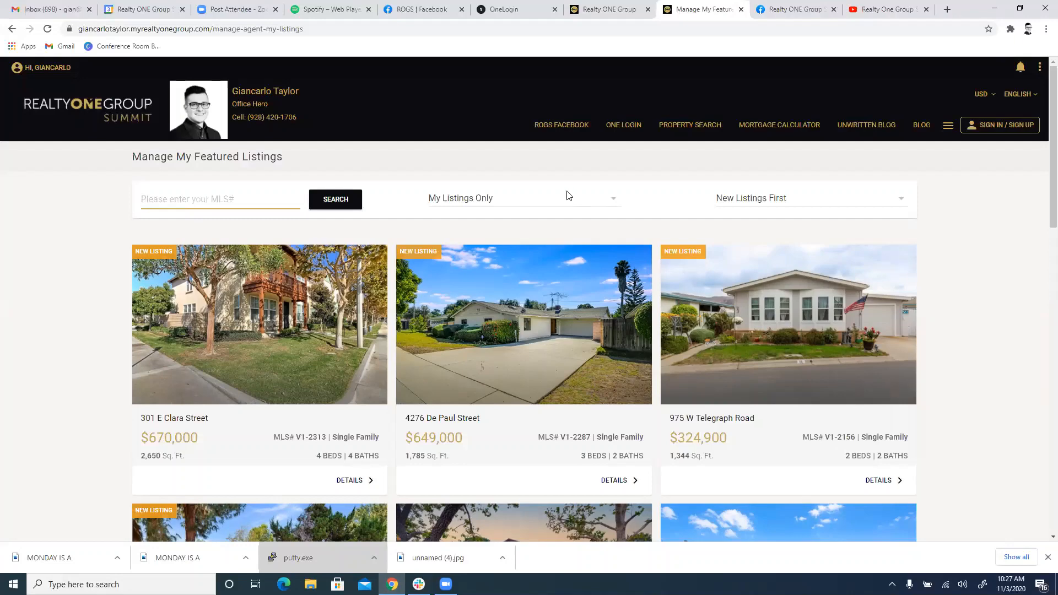
click(498, 205)
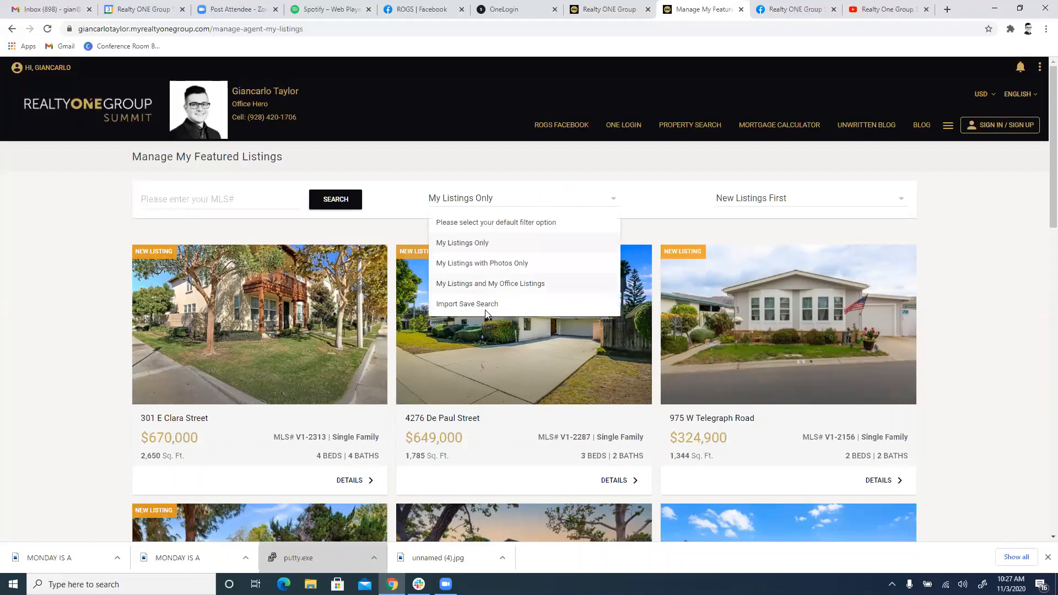
click(486, 283)
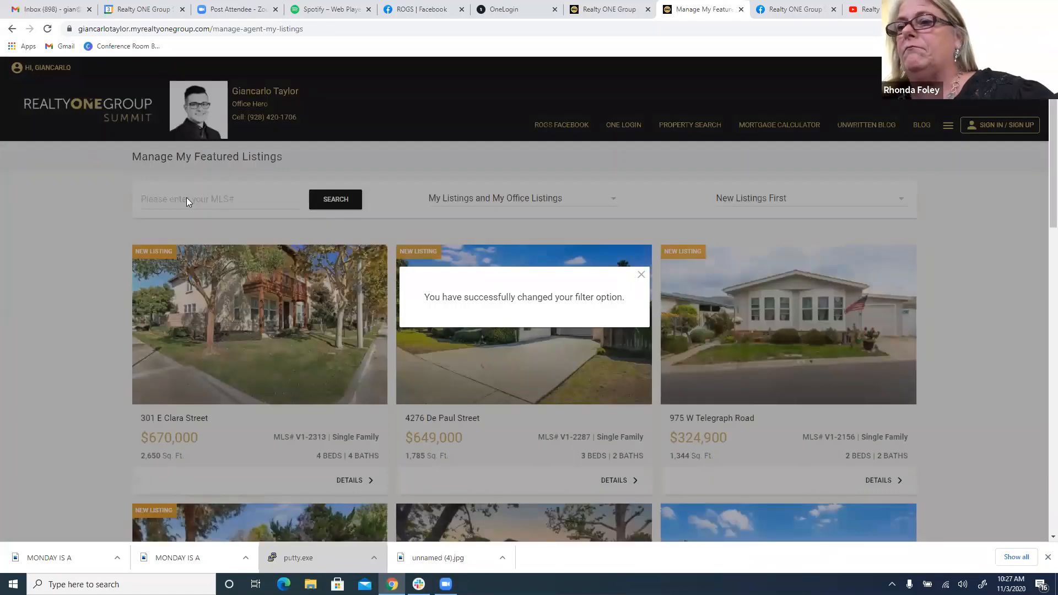
click(641, 274)
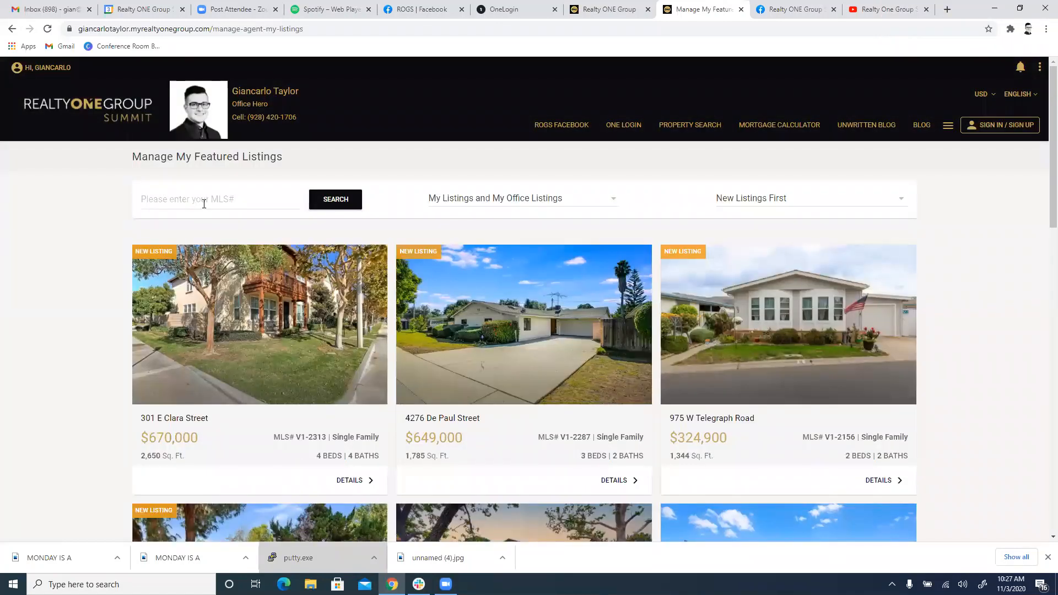
Review the sort order options for the featured listings without changing them, and return to the website's home page
click(856, 201)
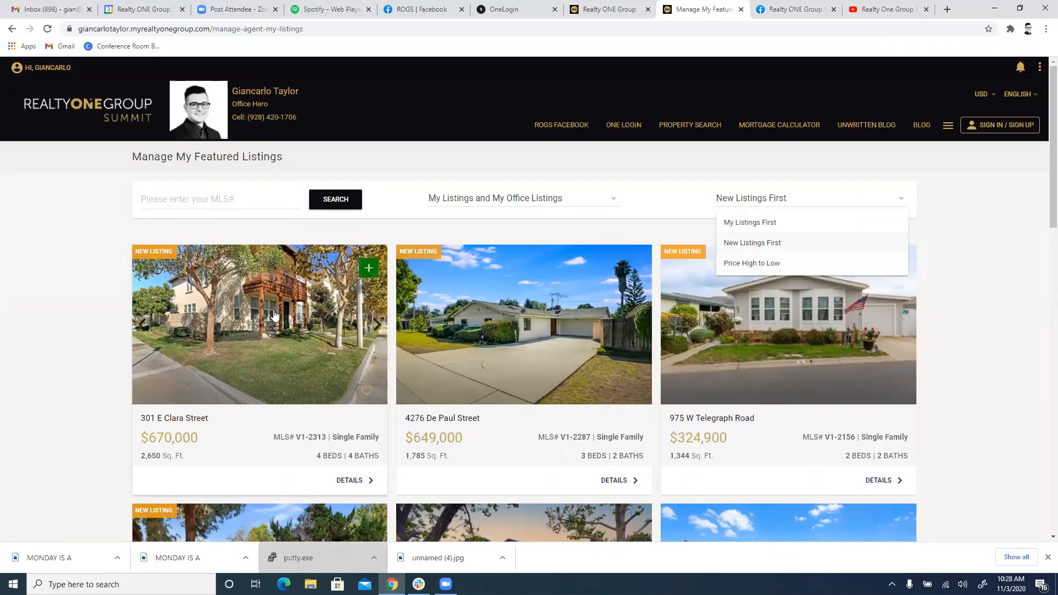
scroll(237, 329, down, 1)
scroll(236, 329, up, 1)
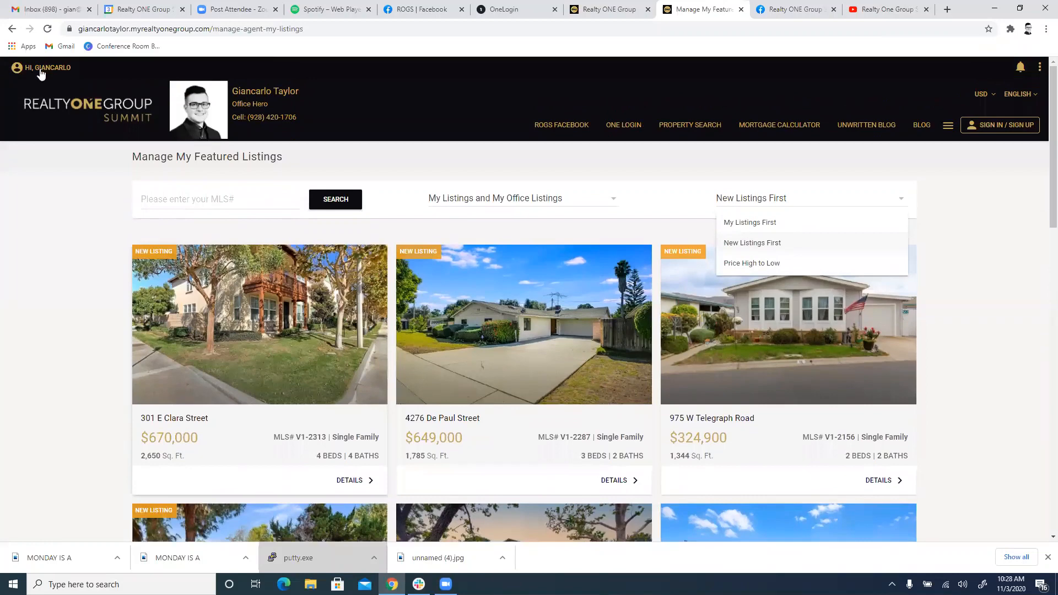
click(109, 113)
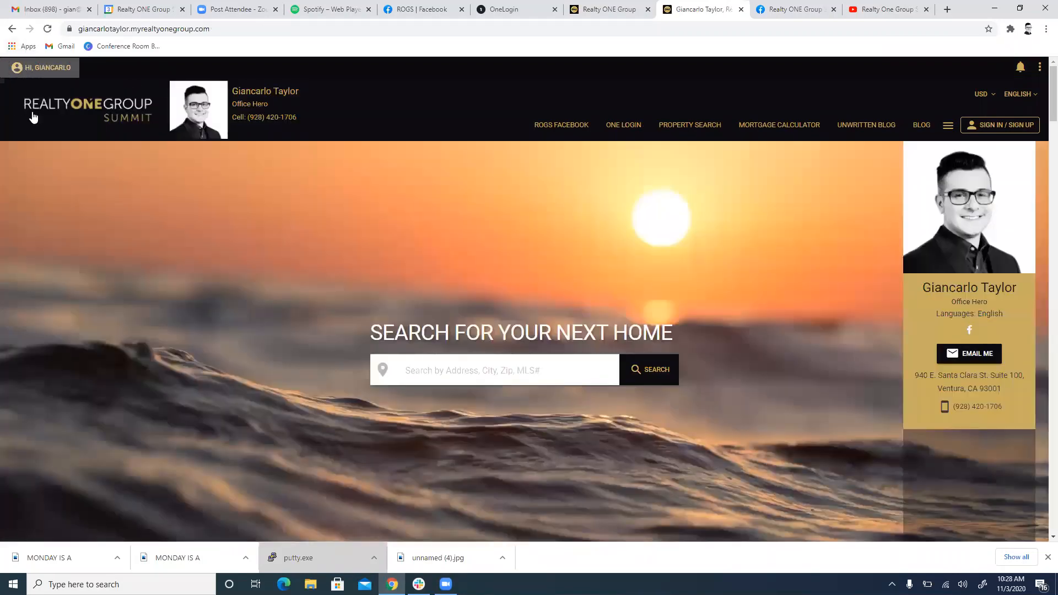
View the Manage My Sold Properties page from the account options, and return to the home page
click(41, 67)
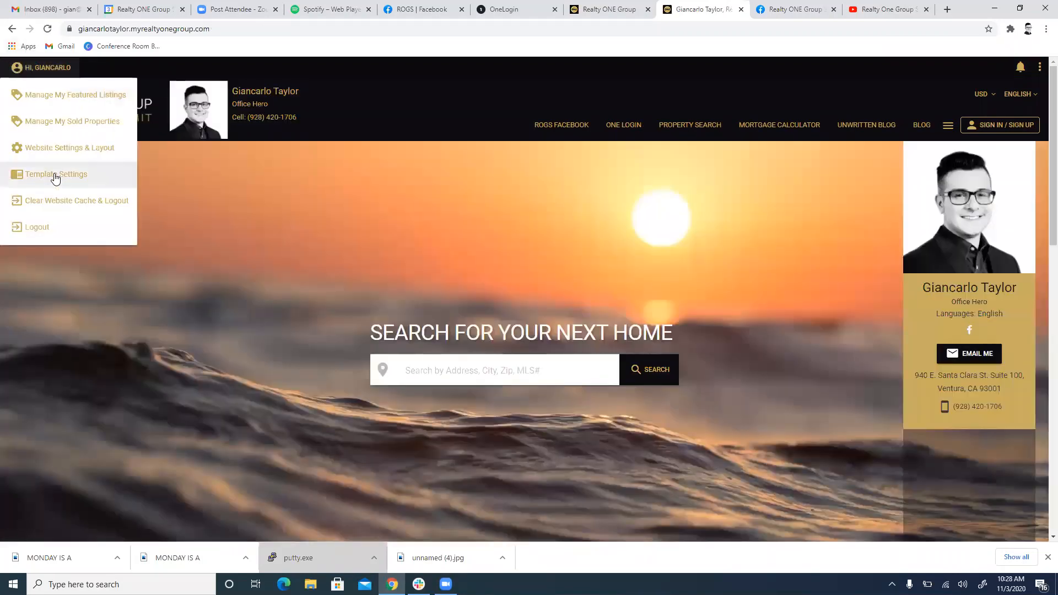
click(91, 122)
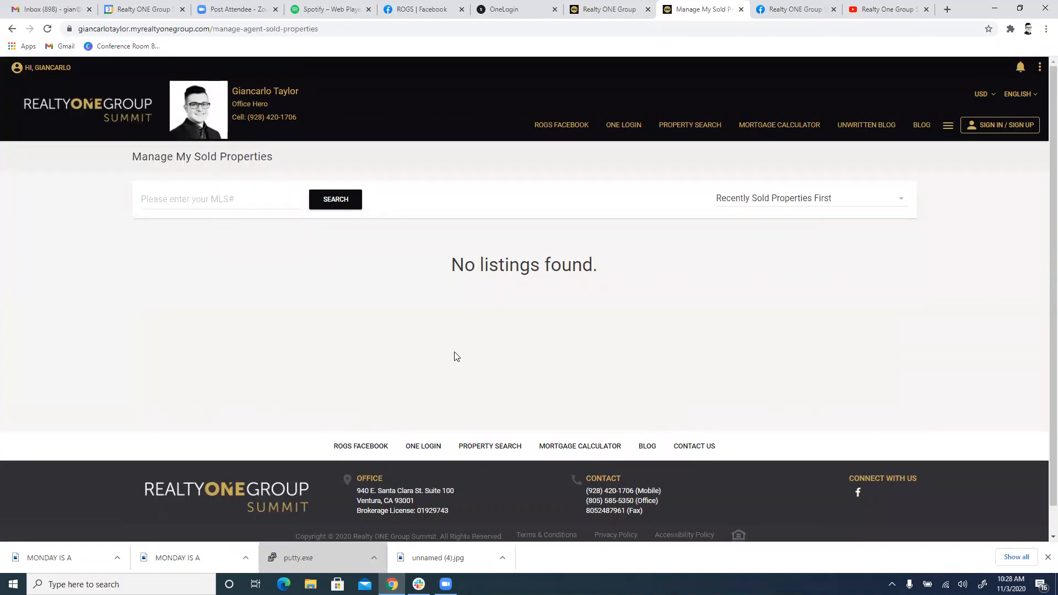
click(44, 67)
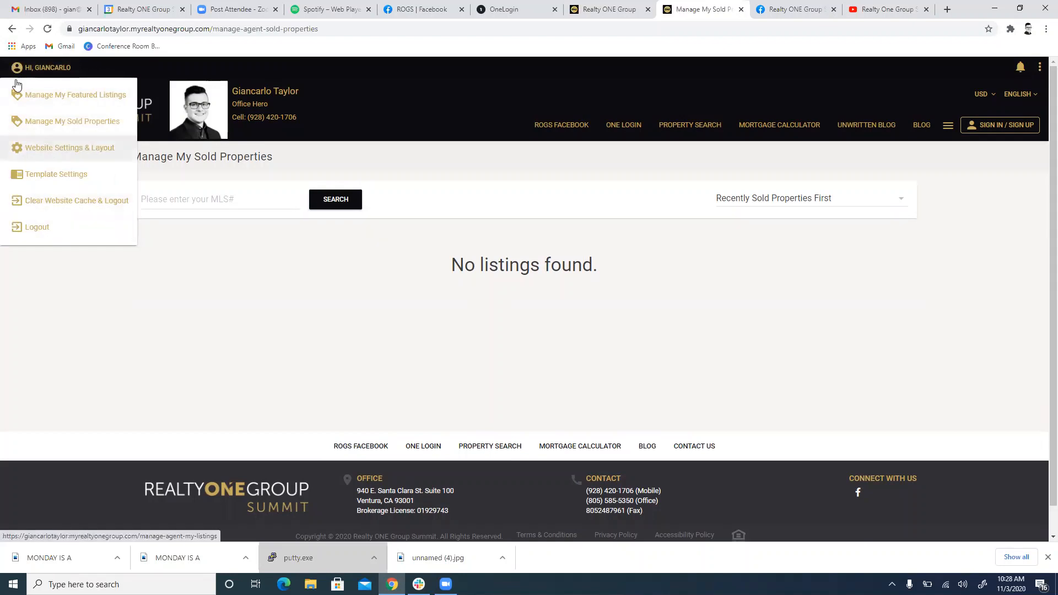
click(109, 106)
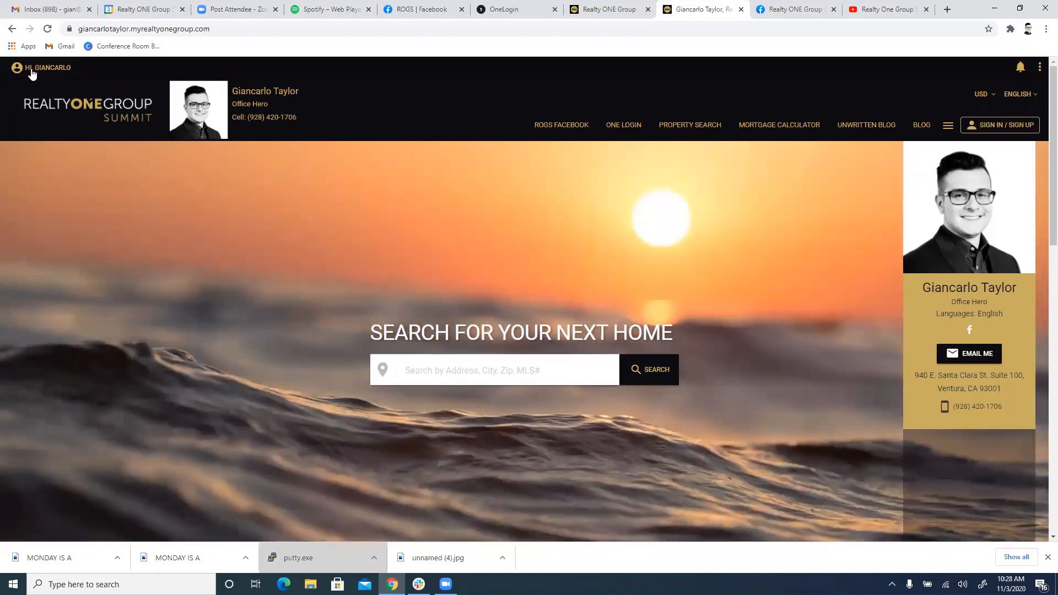
Look through the account options and page settings, and open the manager for the home page's banner photos and videos
click(32, 70)
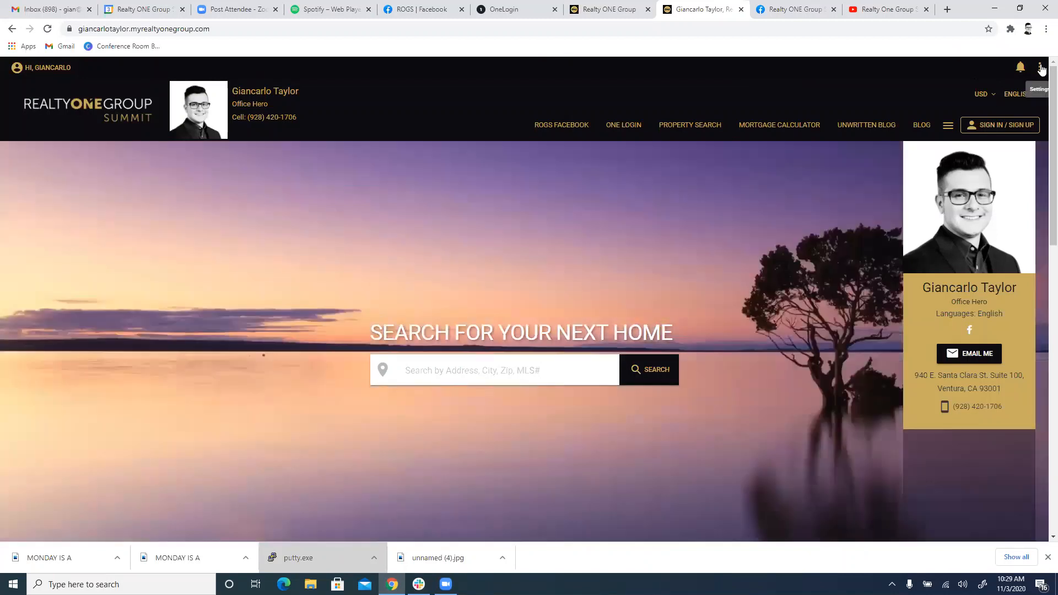
click(1039, 66)
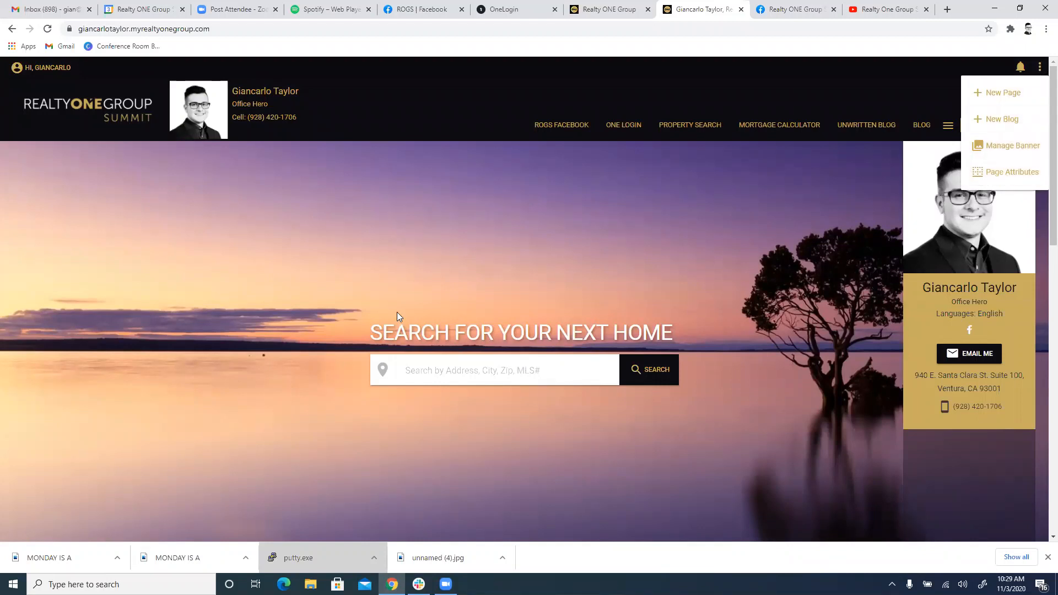
scroll(343, 242, down, 1)
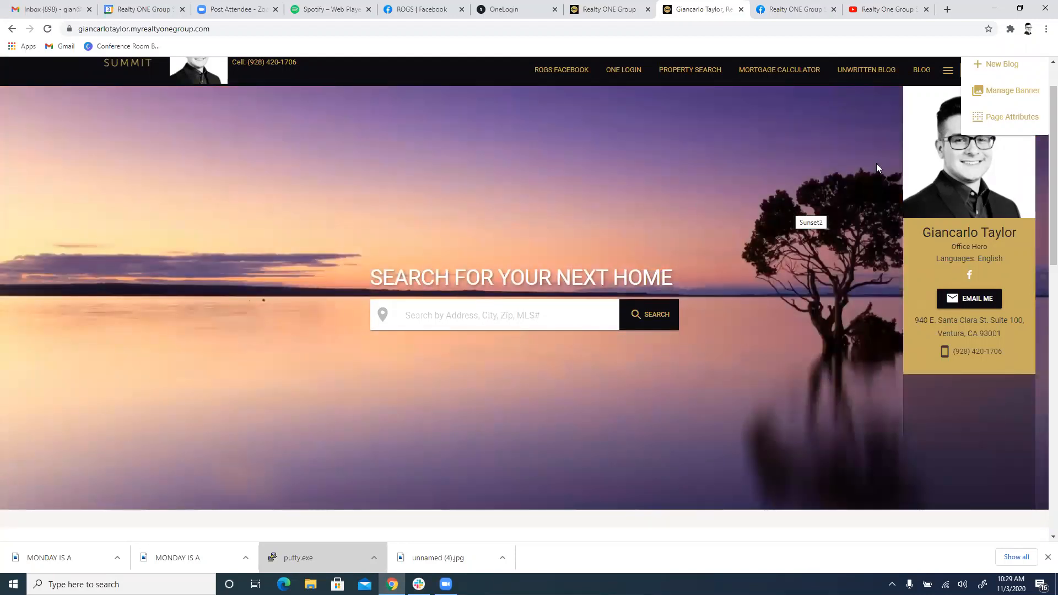
click(1002, 92)
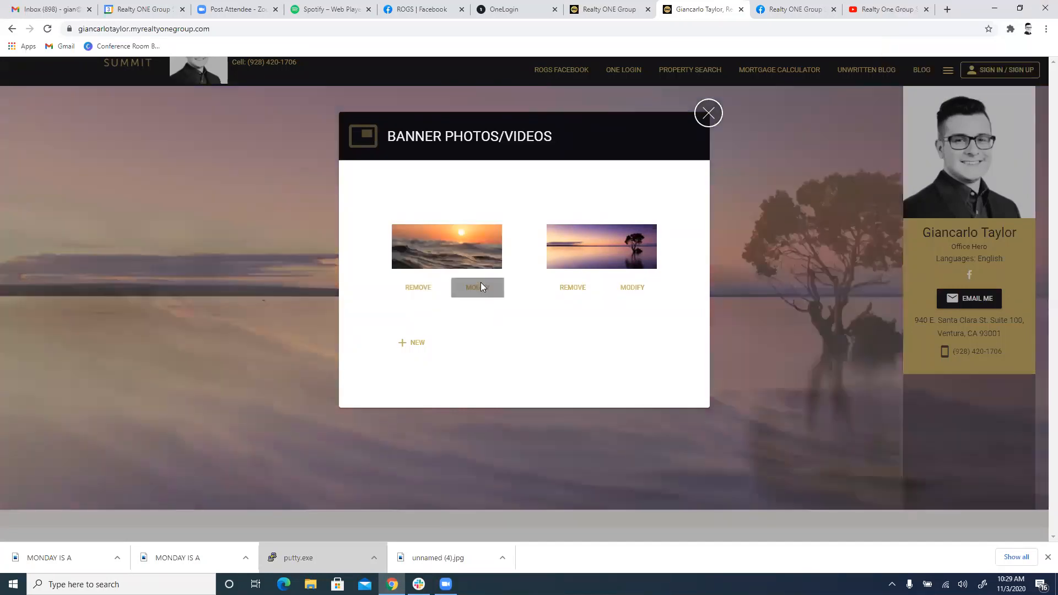
Compare the Image, Video and YouTube options of the Sunset1 banner without saving, and return to the list of banners
click(480, 285)
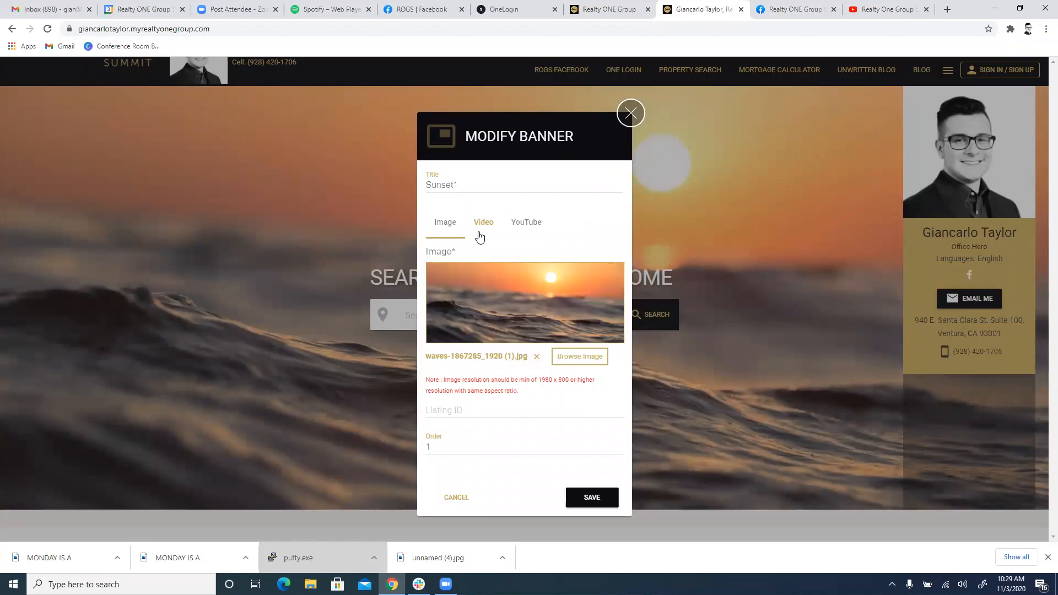
click(480, 235)
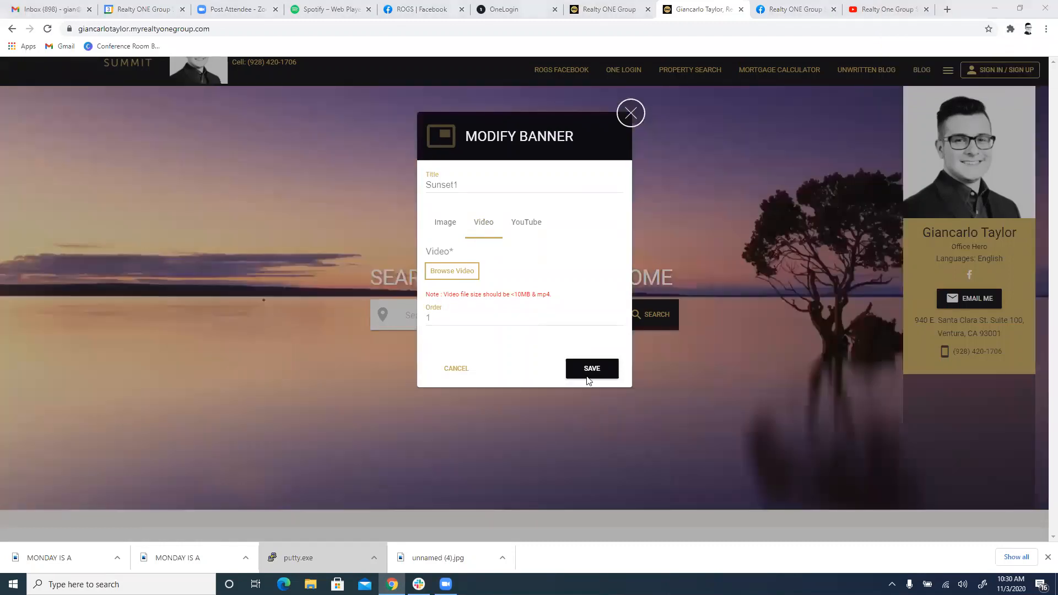
click(527, 220)
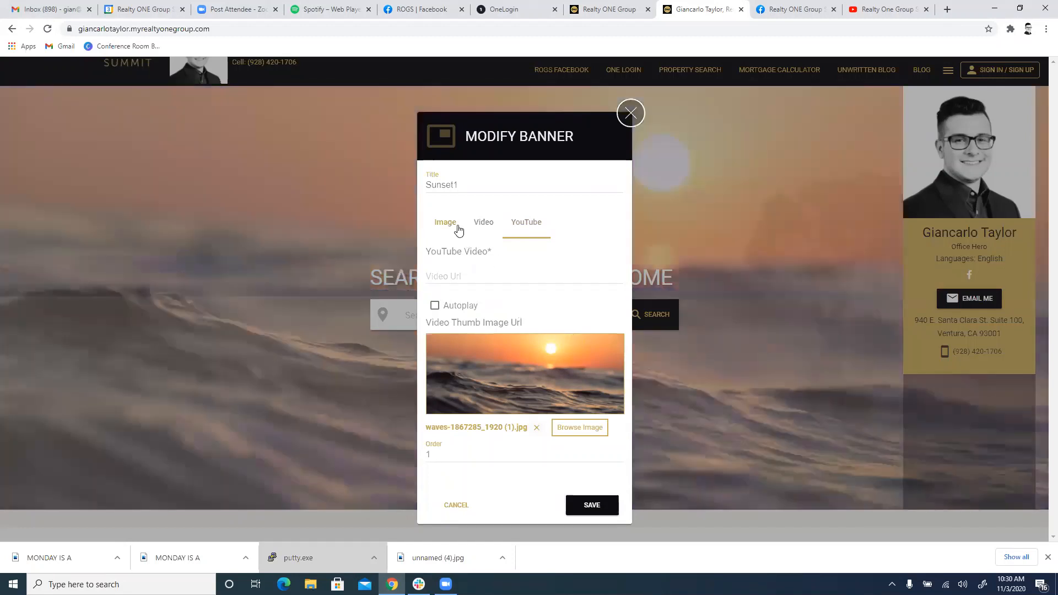
click(458, 229)
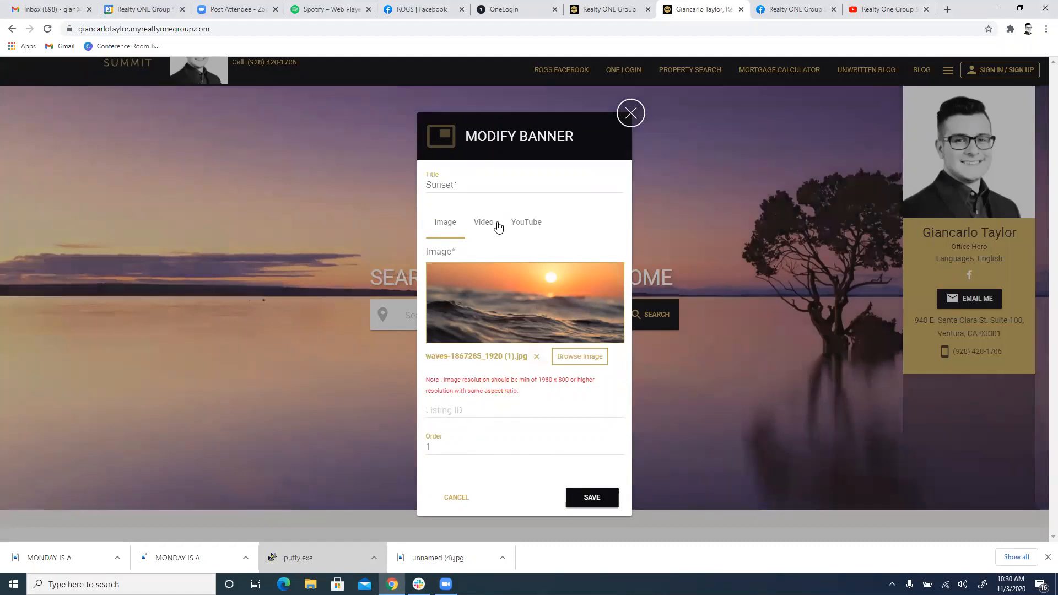
click(495, 227)
click(518, 223)
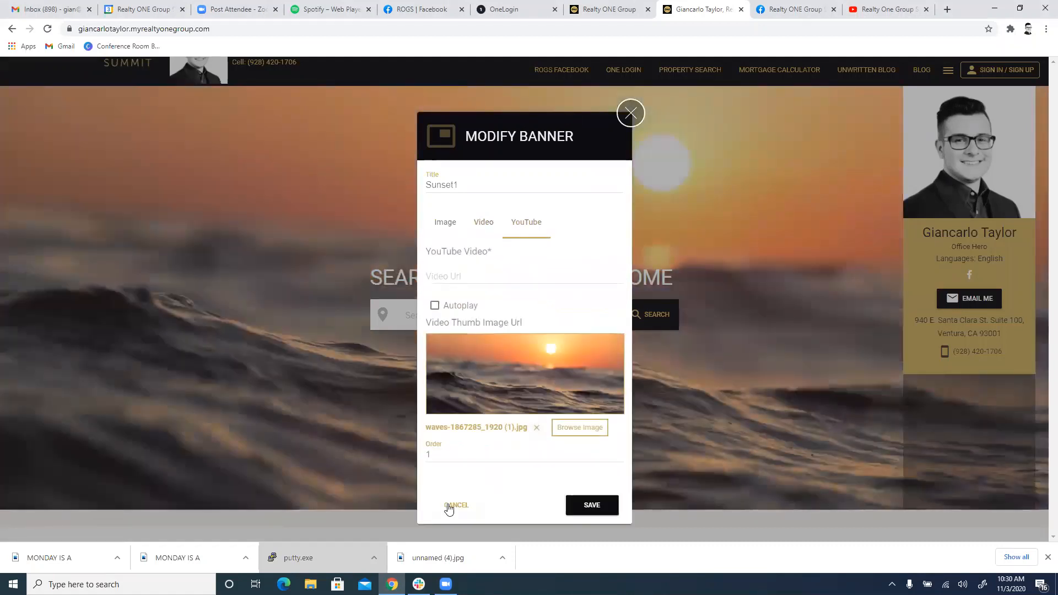
click(631, 113)
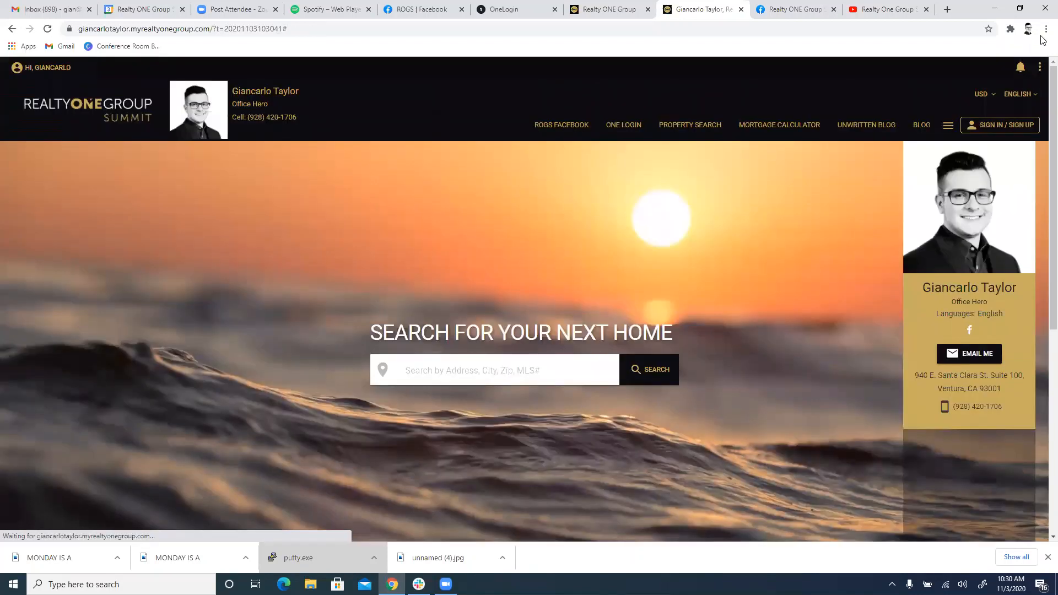
click(1040, 67)
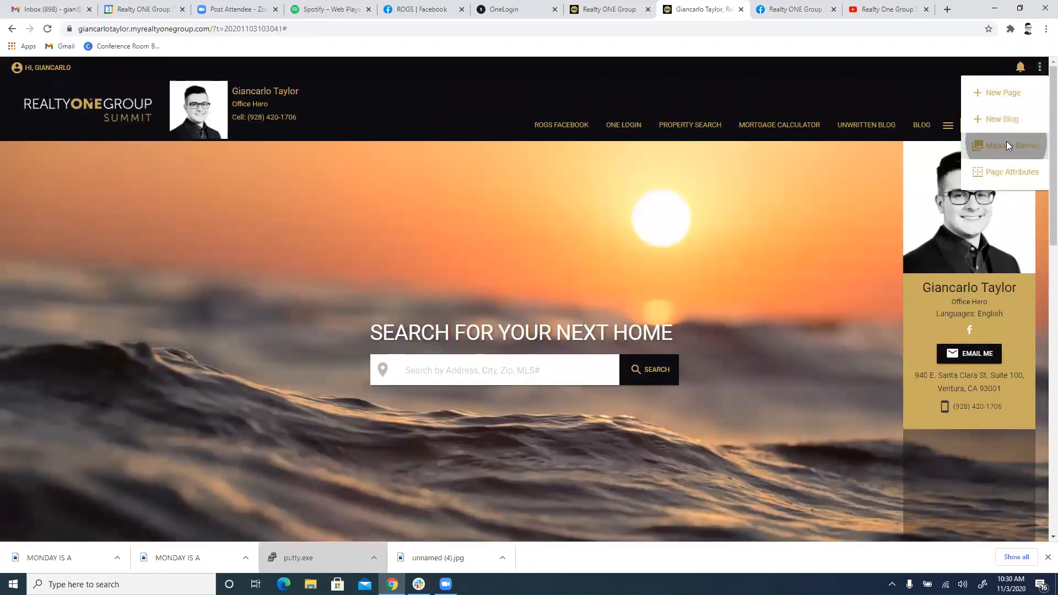
click(1006, 145)
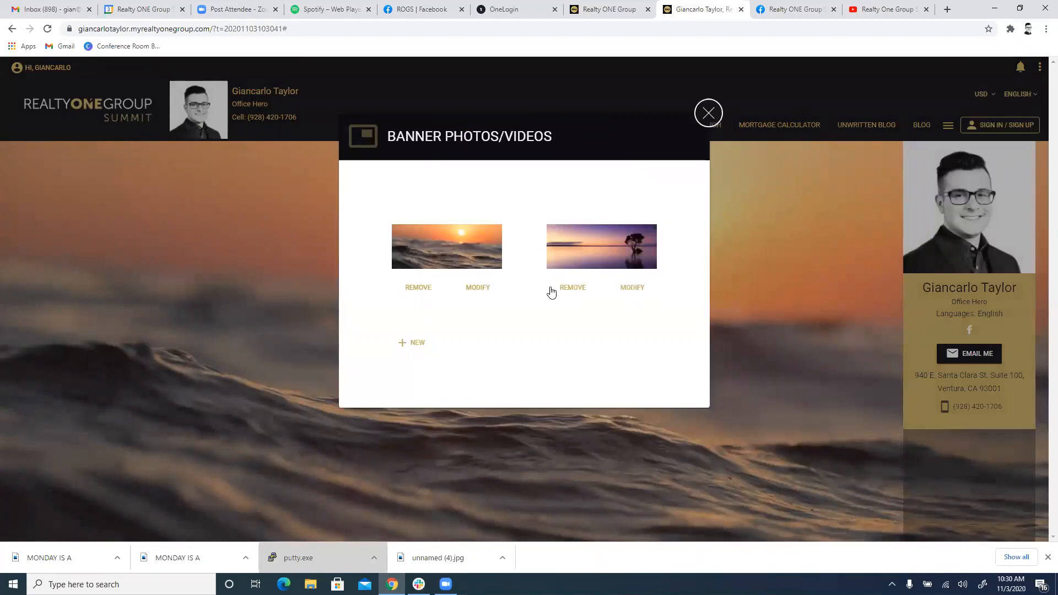
Search the web for Pixabay in a new browser tab and open the Pixabay website
click(948, 10)
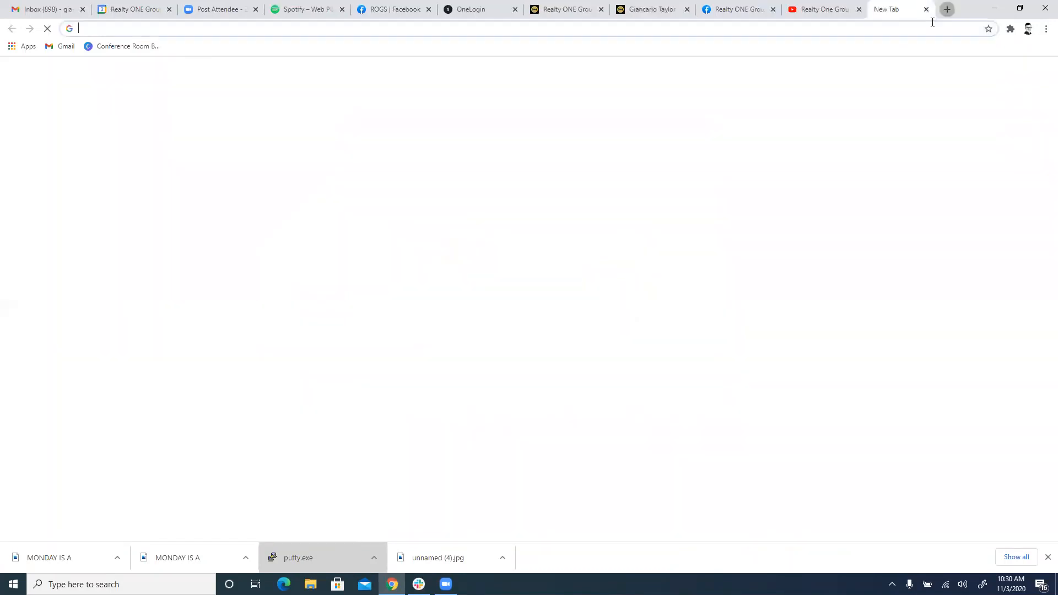
text(pixa)
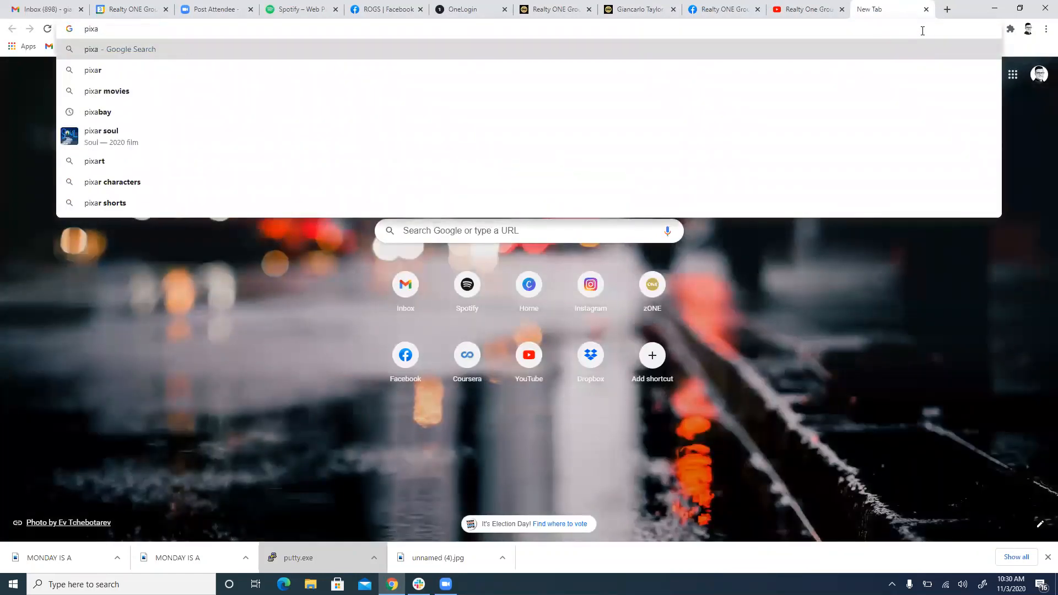
text(b)
key(BackSpace)
key(BackSpace)
key(BackSpace)
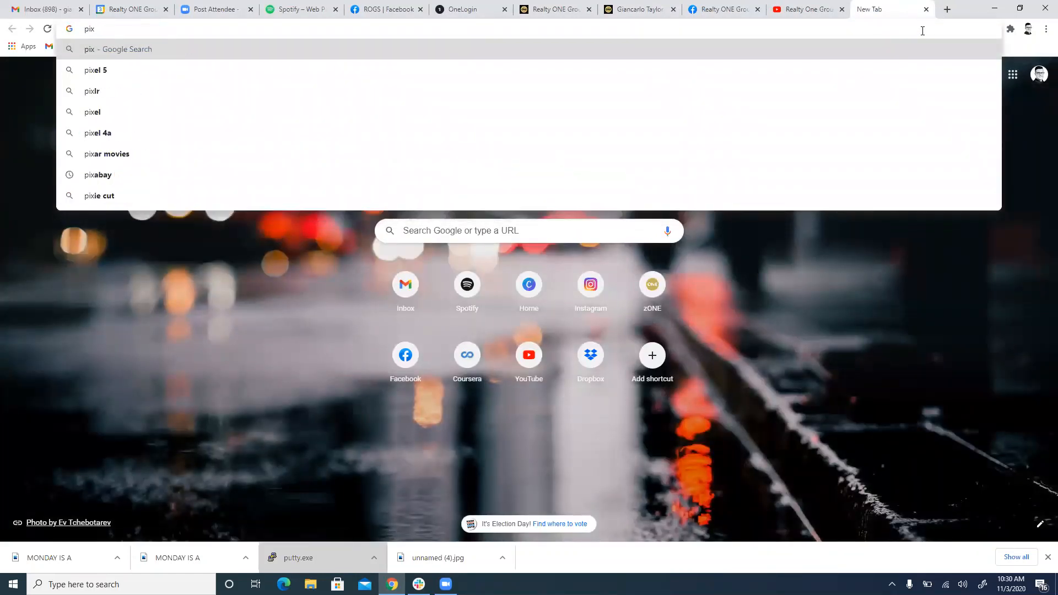
text(ibay)
key(Return)
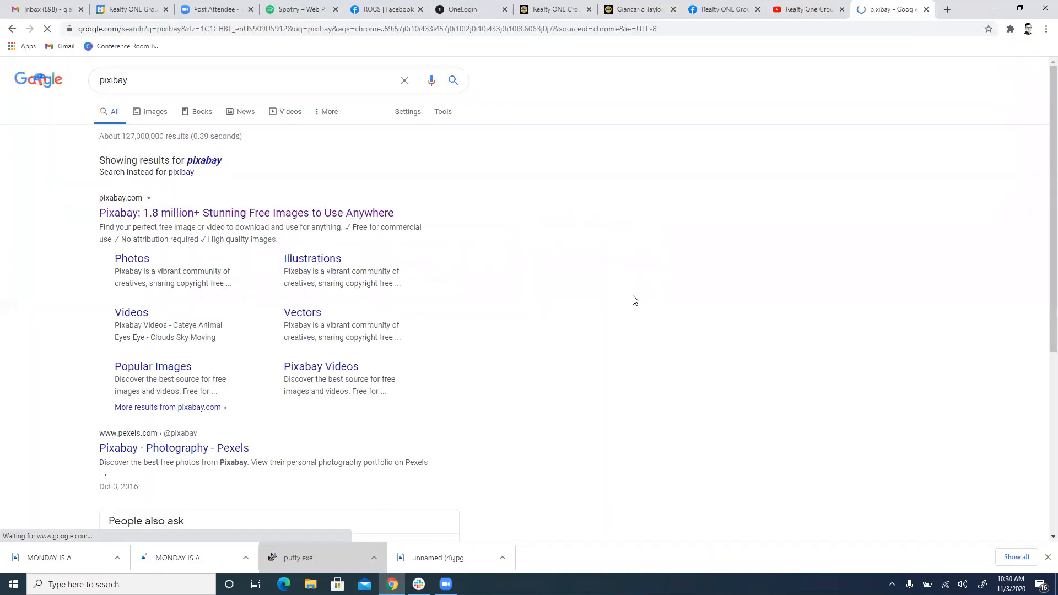
click(167, 212)
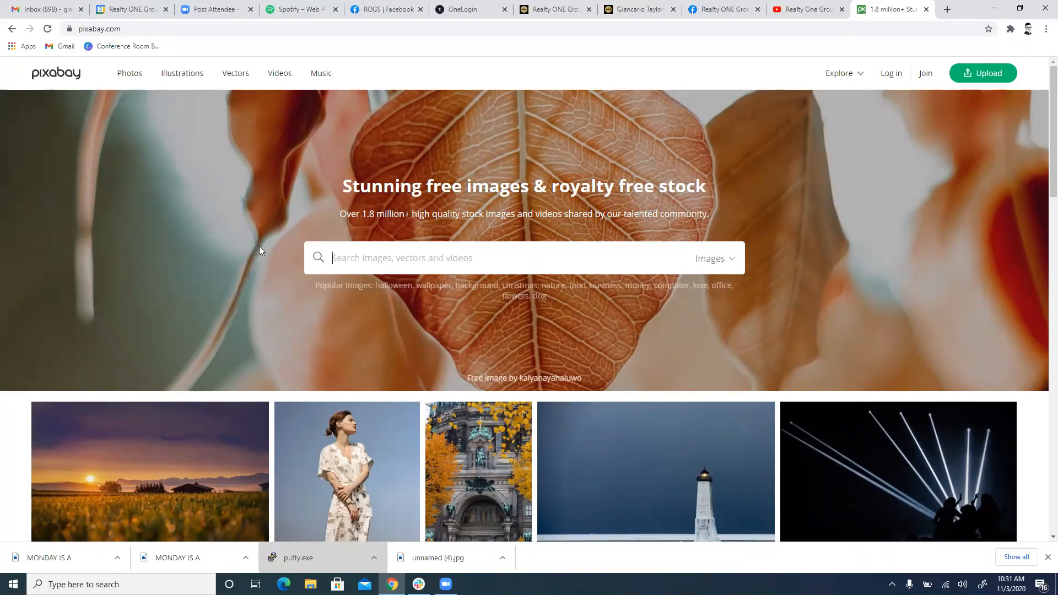
Search Pixabay's free images for "house"
scroll(341, 242, down, 3)
scroll(434, 238, up, 4)
text(house)
key(Return)
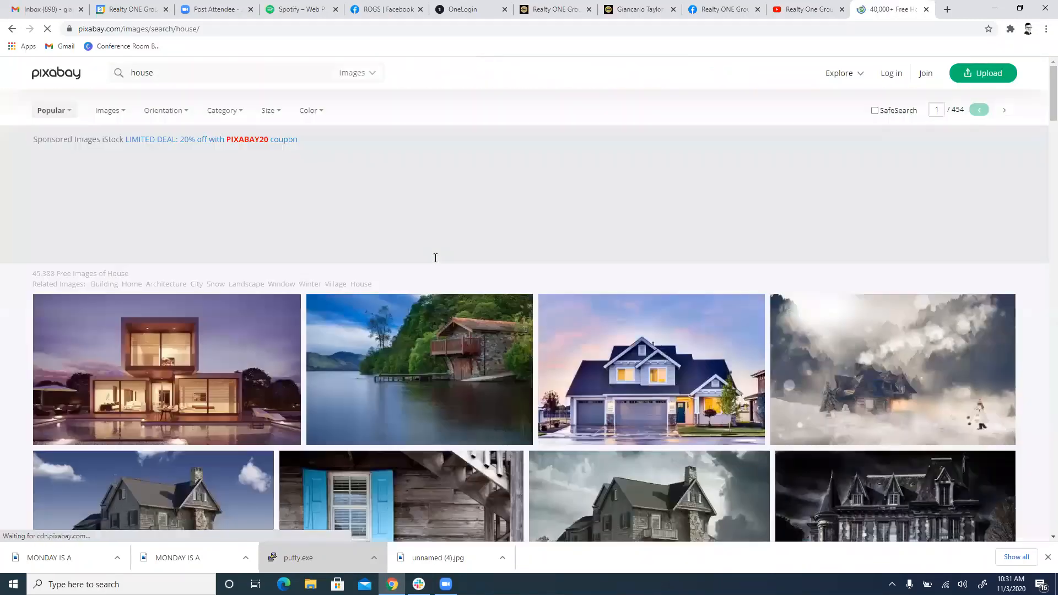
Browse the house images and open the photo of the autumn forest cottage reflected in the water
scroll(695, 355, down, 4)
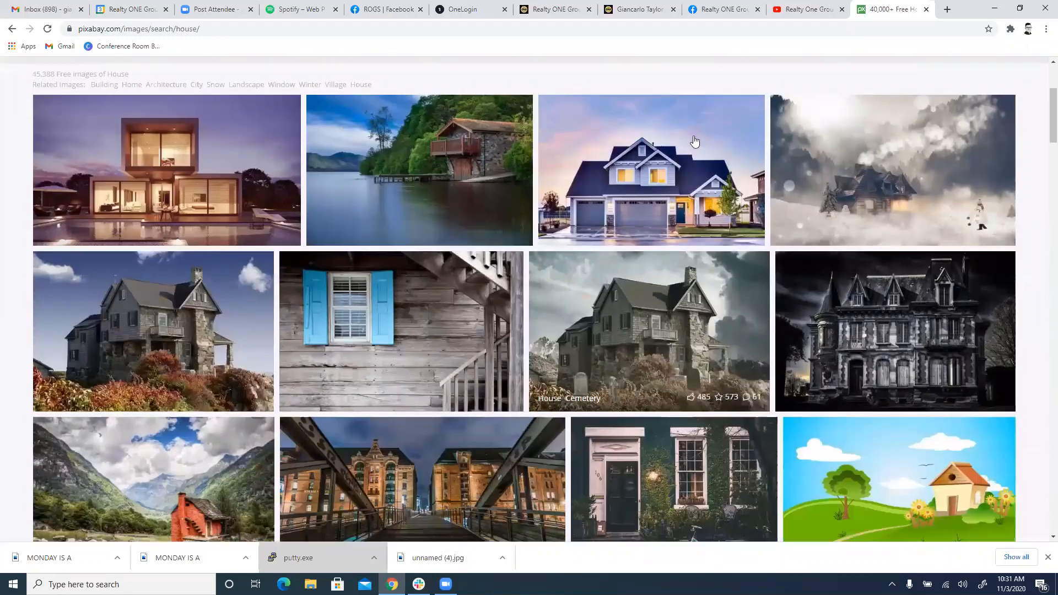
scroll(694, 142, down, 1)
scroll(654, 248, up, 3)
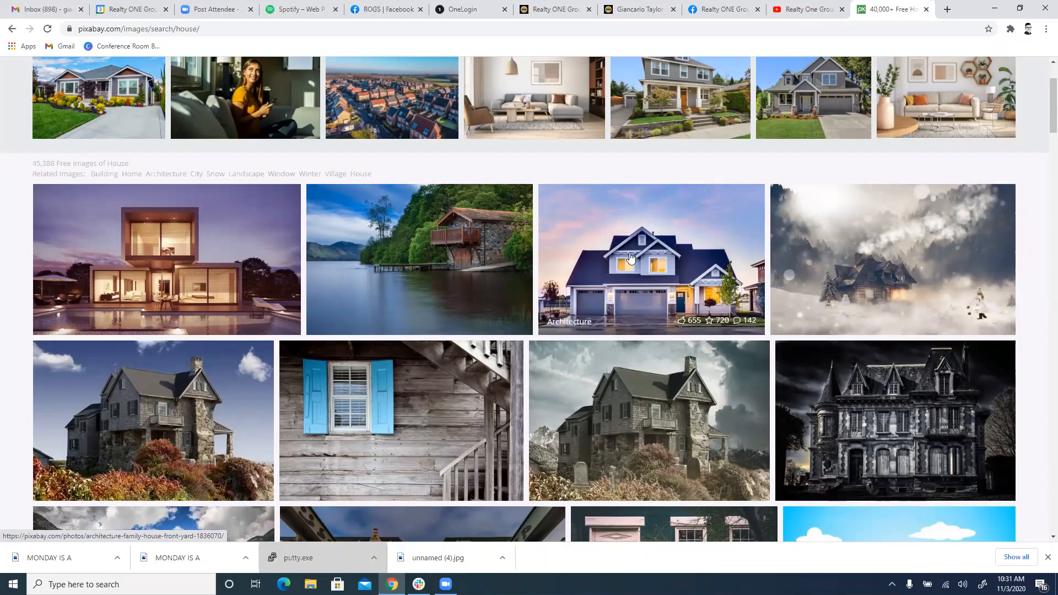
scroll(232, 275, down, 5)
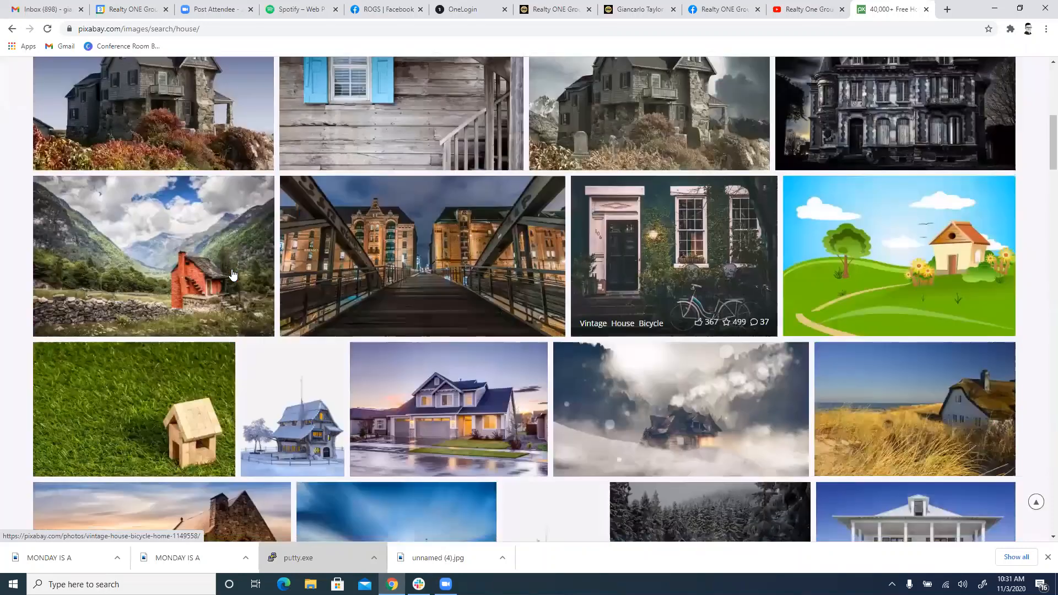
scroll(209, 292, down, 4)
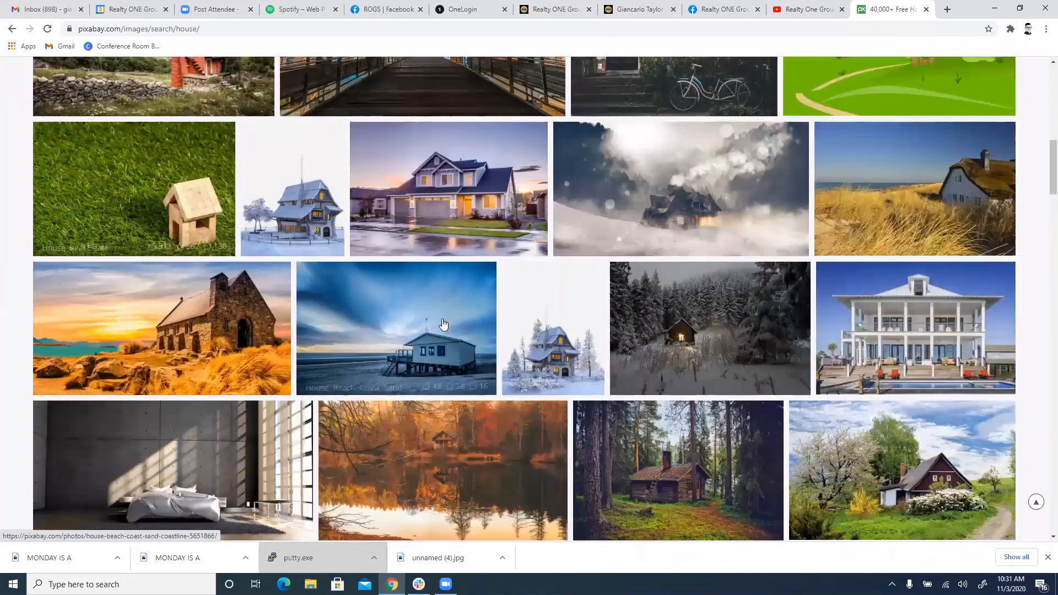
scroll(443, 324, down, 7)
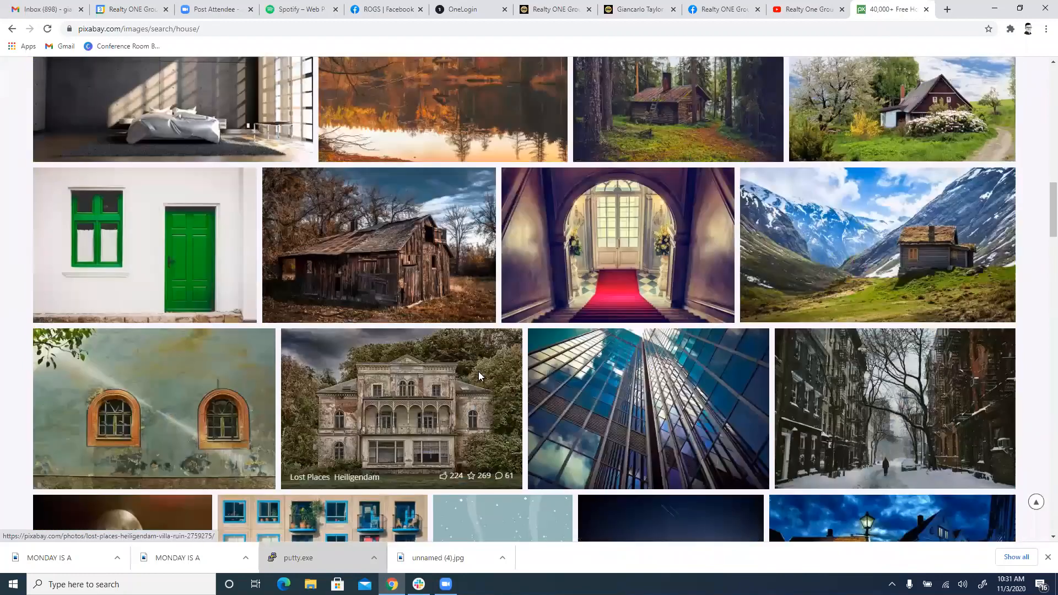
scroll(479, 377, up, 3)
click(474, 331)
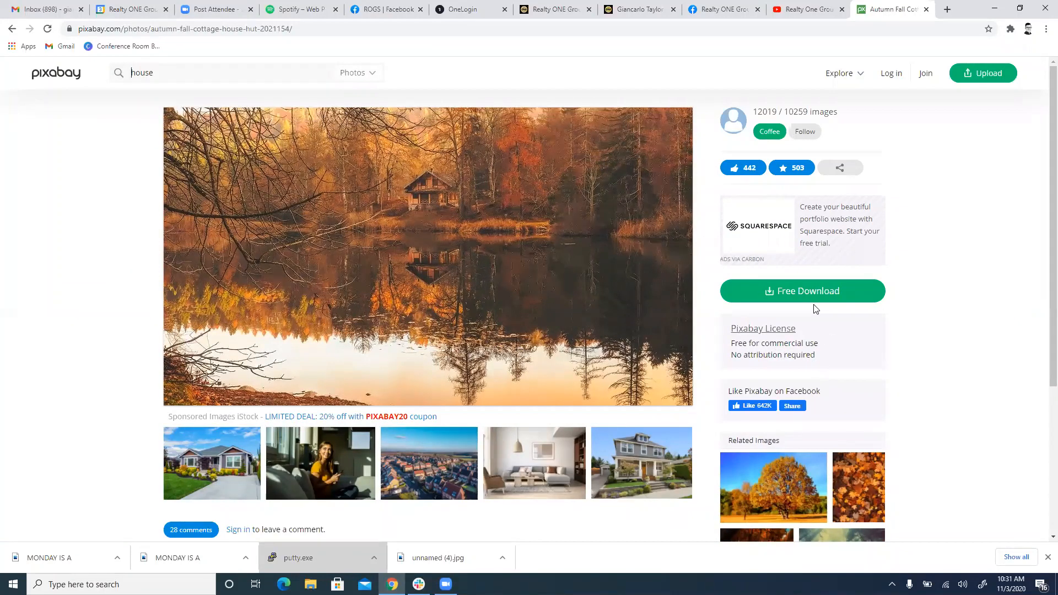
Search Pixabay's photos for "beach" and browse the results
double_click(178, 79)
text(beach)
key(Return)
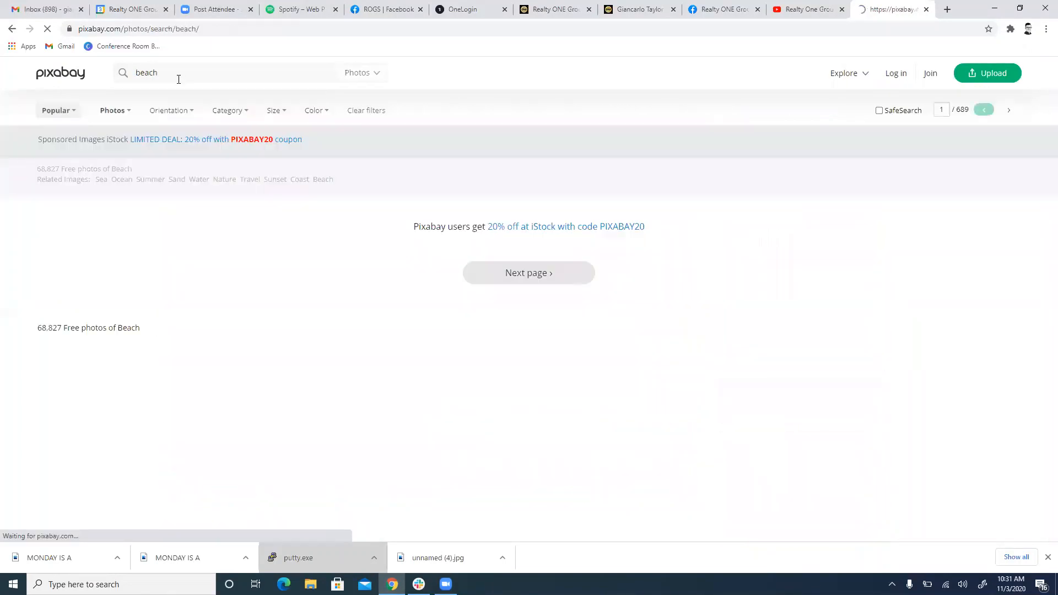
scroll(599, 359, down, 6)
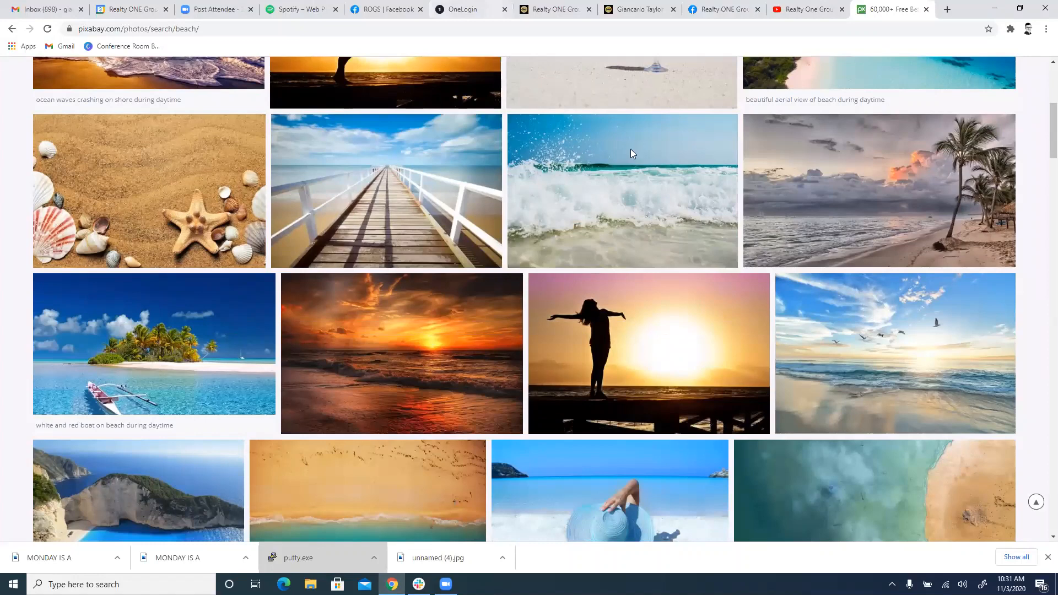
Return to the agent website, close the banner manager, and view the Page Attributes form and page options without saving
click(639, 9)
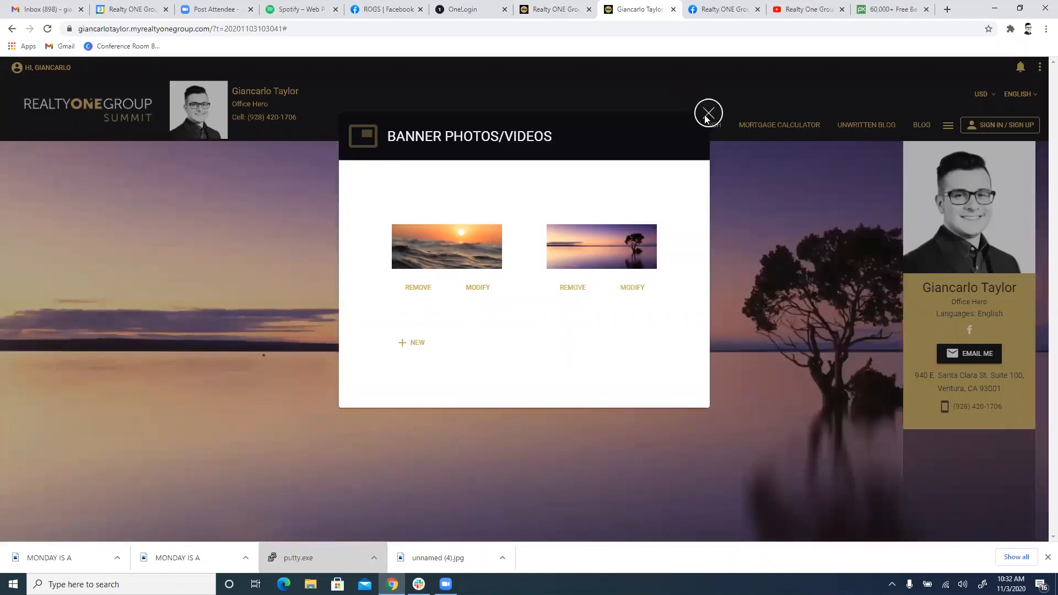
click(708, 114)
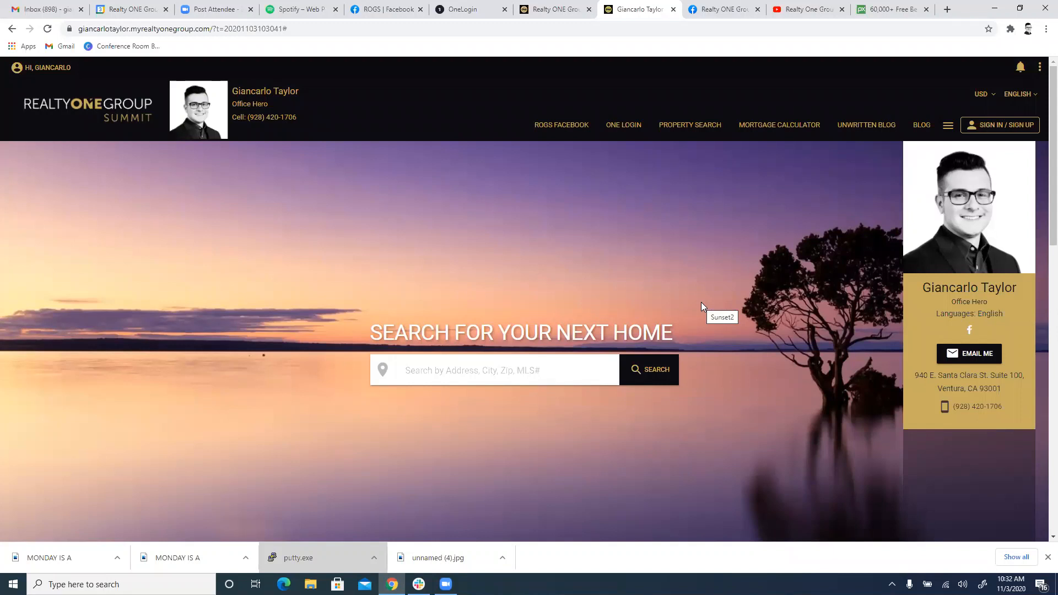
click(1039, 69)
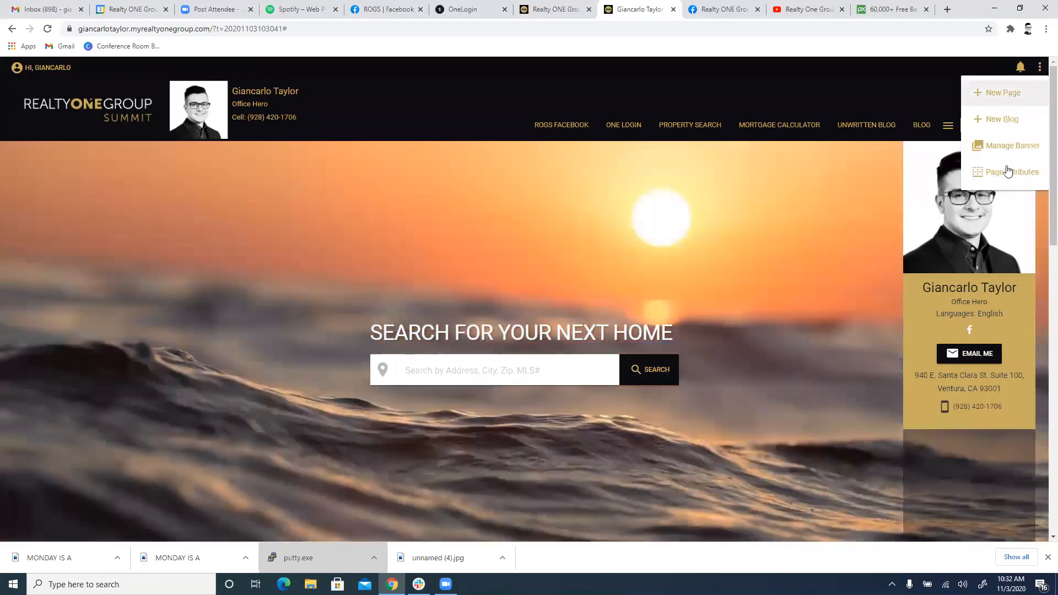
click(1010, 175)
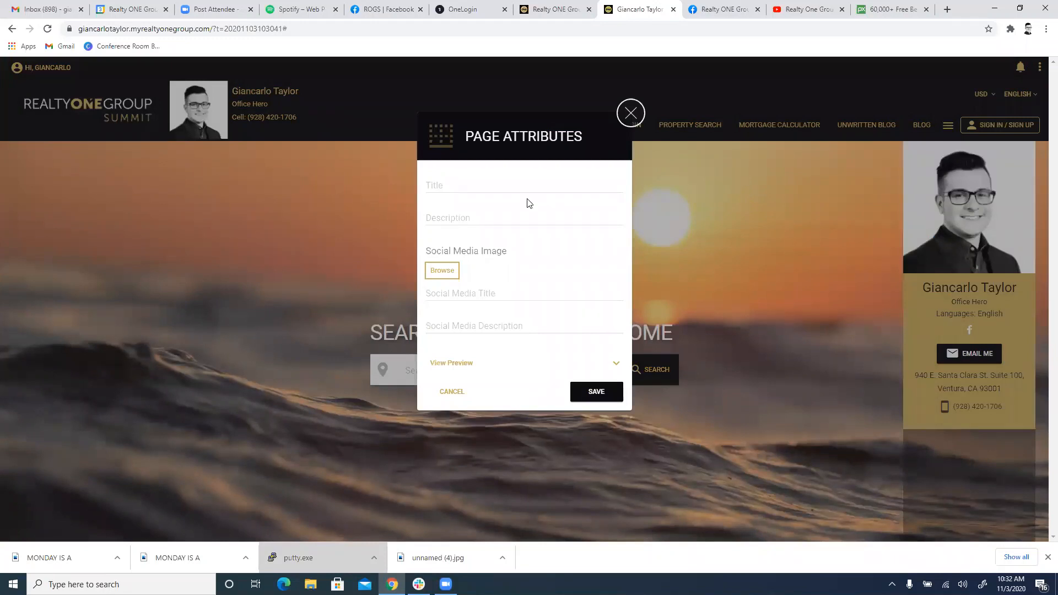
click(630, 113)
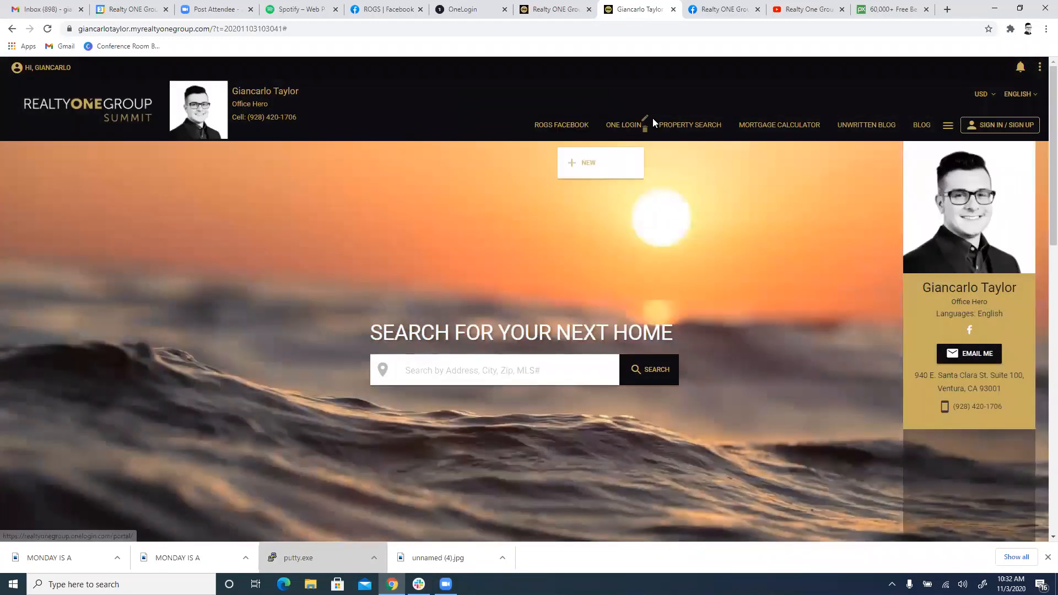
click(1041, 72)
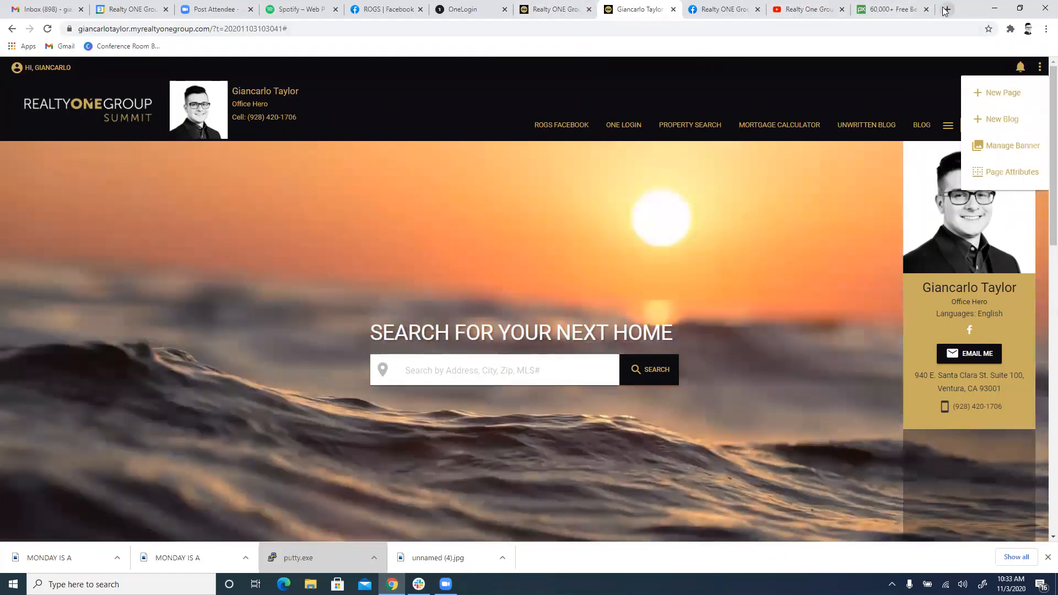
Open the rogsummit.com website in the browser tab that shows the Pixabay beach photos
key(ctrl+l)
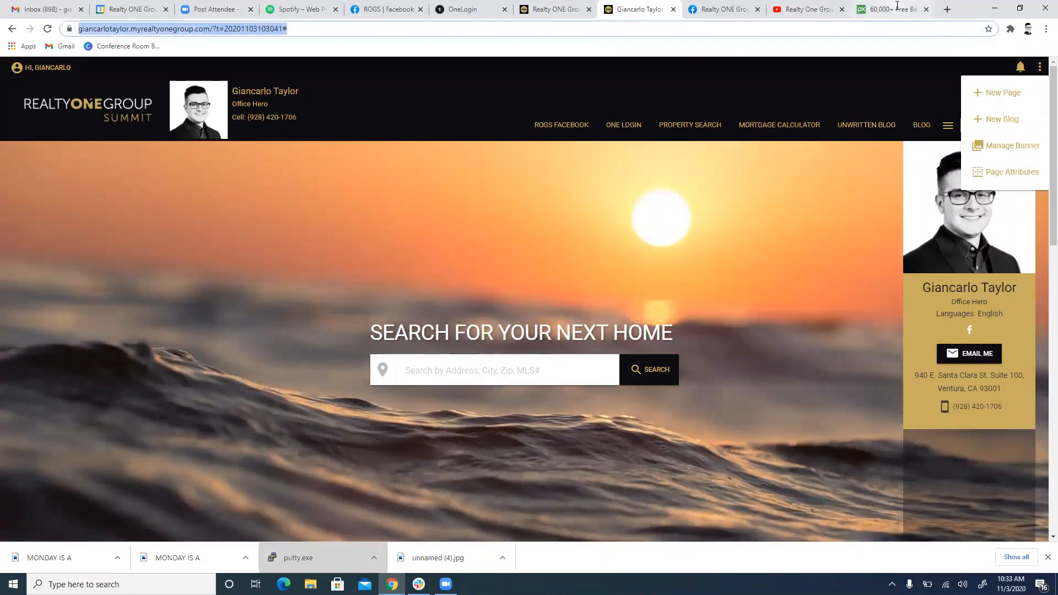
click(895, 8)
text(real)
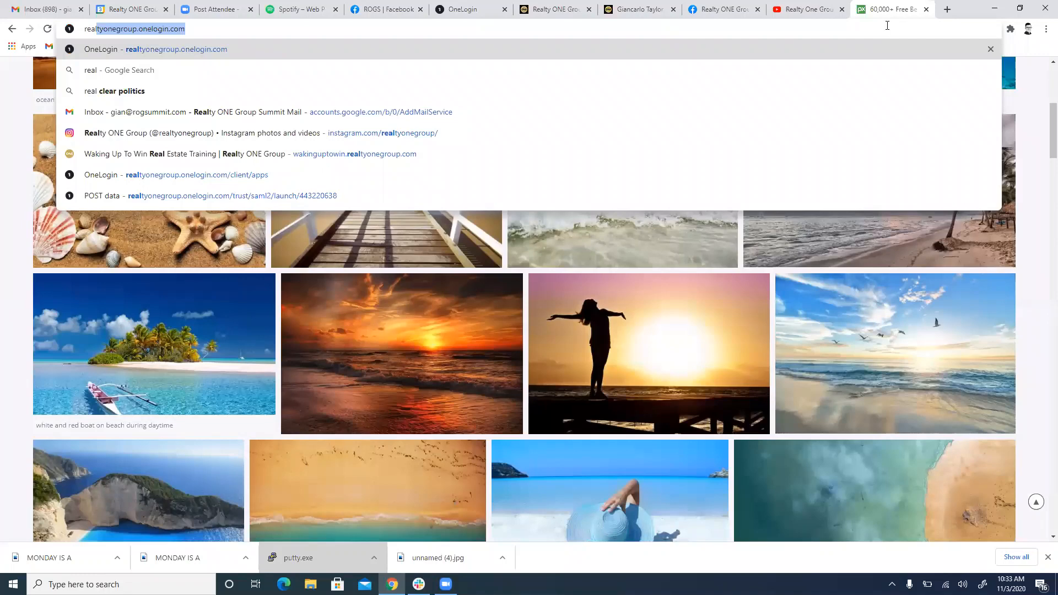
key(BackSpace)
key(BackSpace)
key(BackSpace)
key(BackSpace)
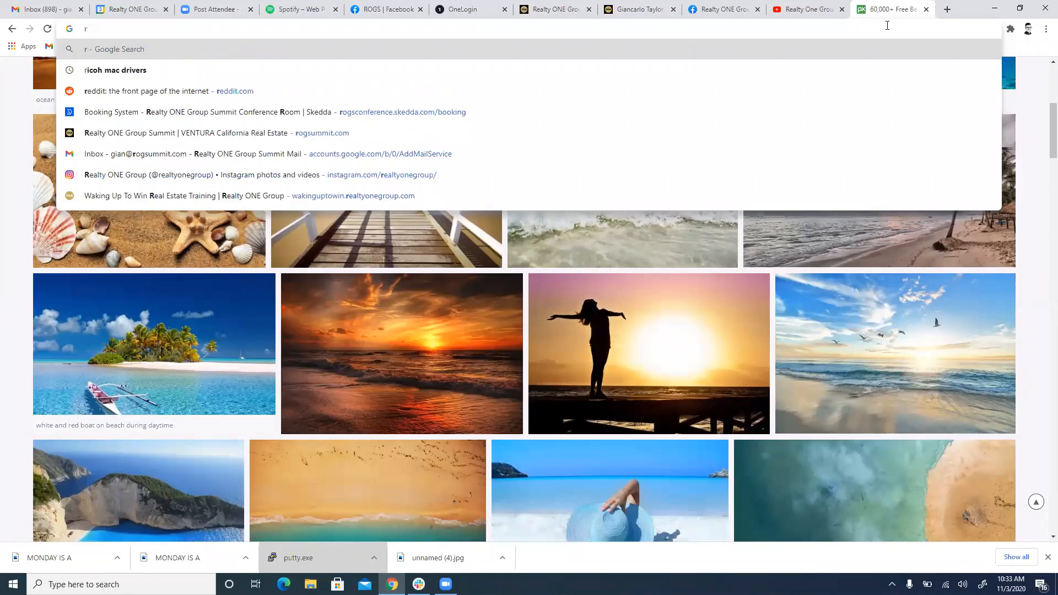
text(ogs)
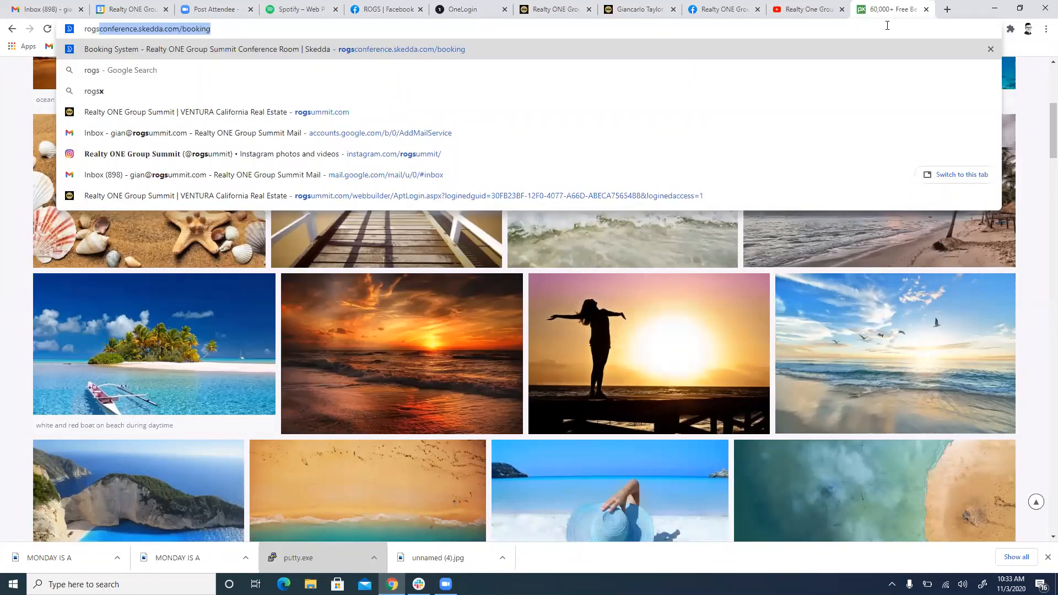
click(670, 122)
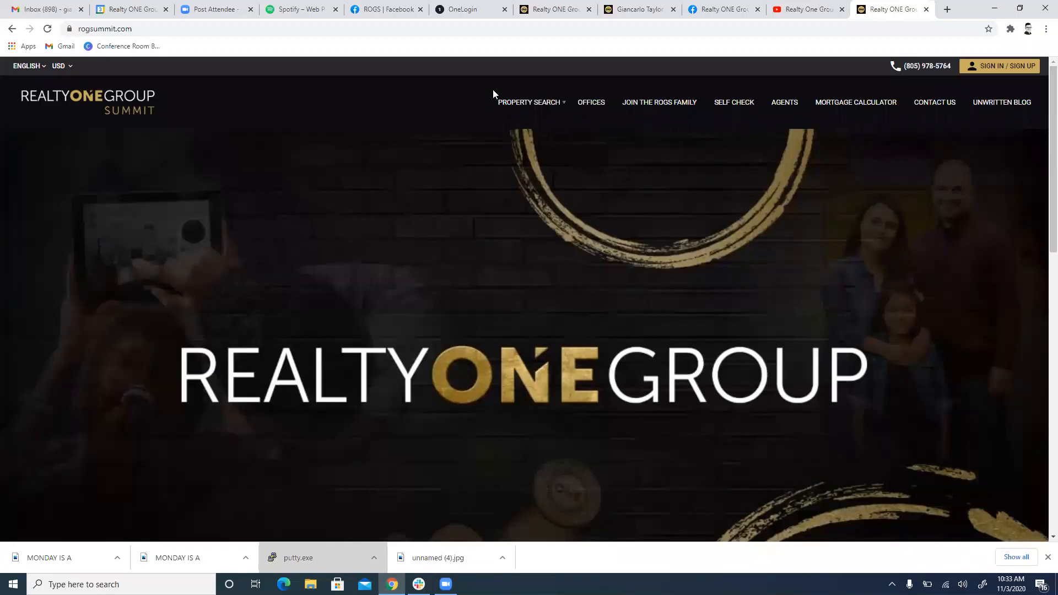
Open the Join The ROGS Family page and look over its contact form, descriptions and office map
click(673, 108)
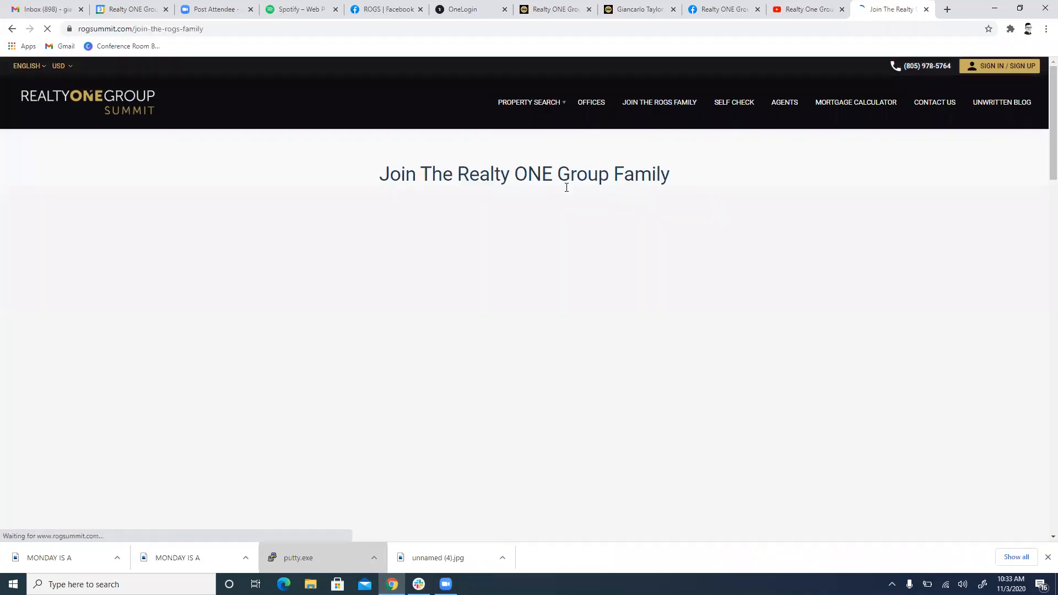
scroll(571, 197, down, 5)
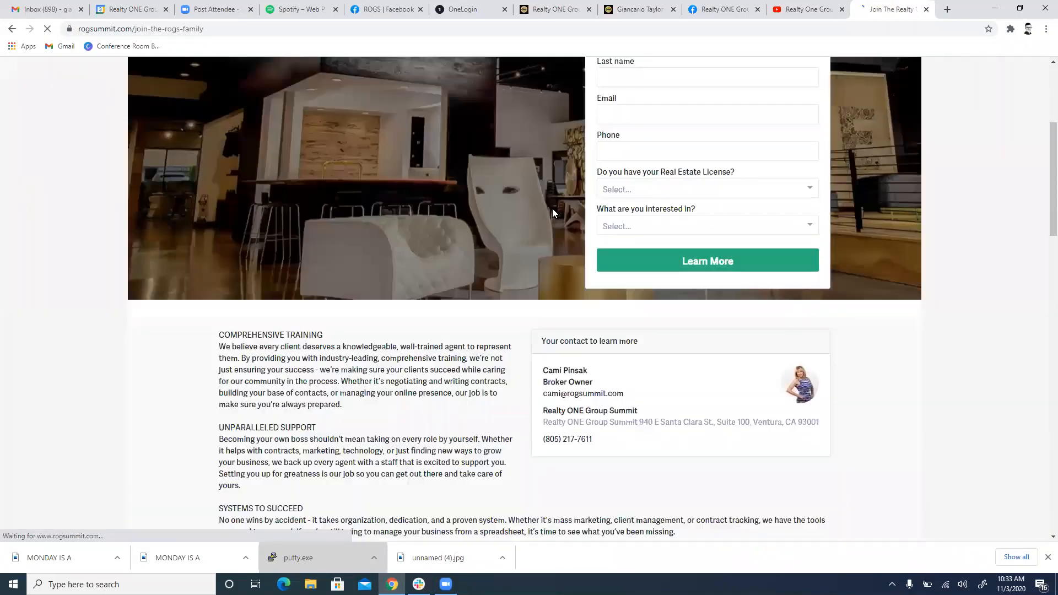
scroll(546, 213, up, 5)
scroll(420, 226, down, 6)
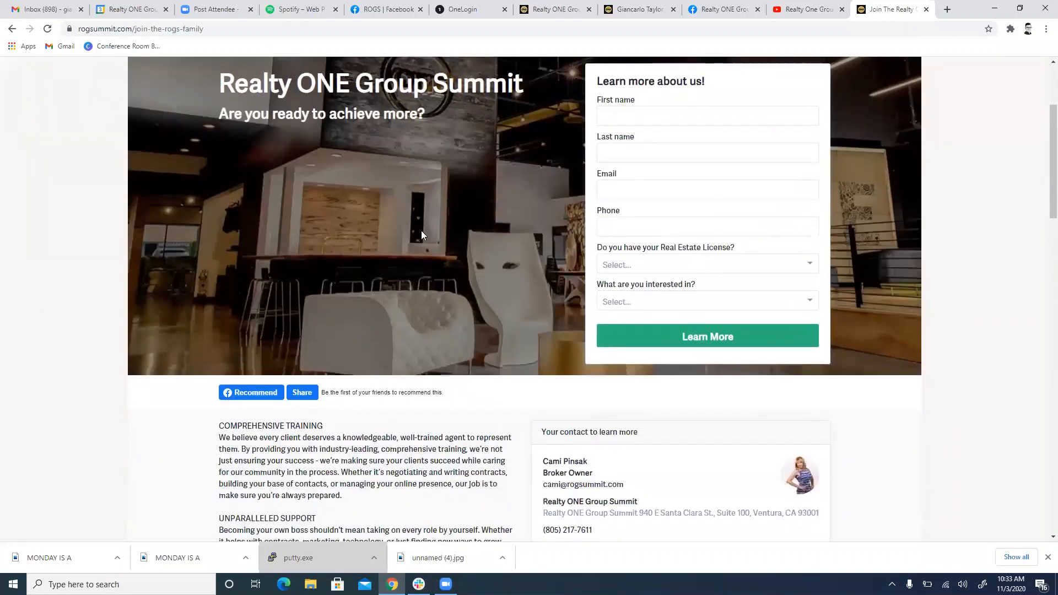
scroll(408, 232, down, 2)
scroll(404, 231, down, 7)
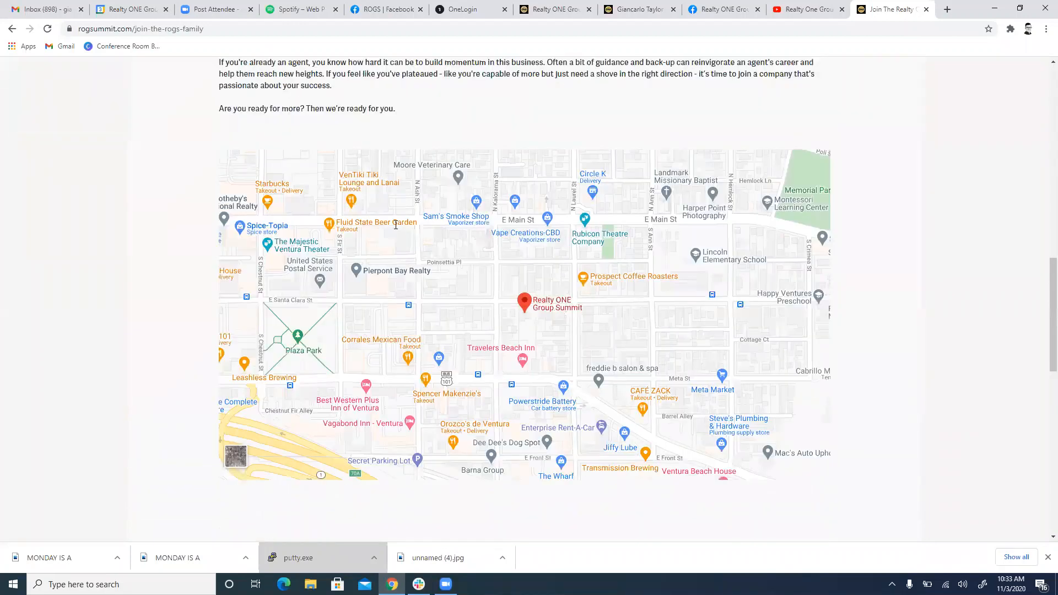
scroll(404, 231, up, 14)
scroll(397, 217, up, 2)
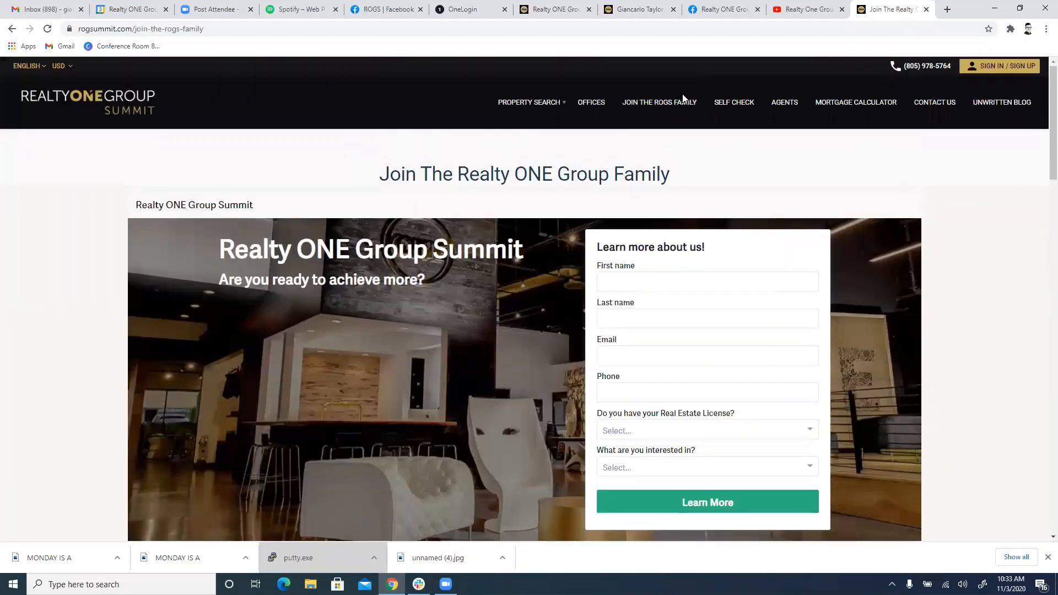
Open the Self Check page, and view and close its CDC Coronavirus Self-Checker without answering it
click(735, 108)
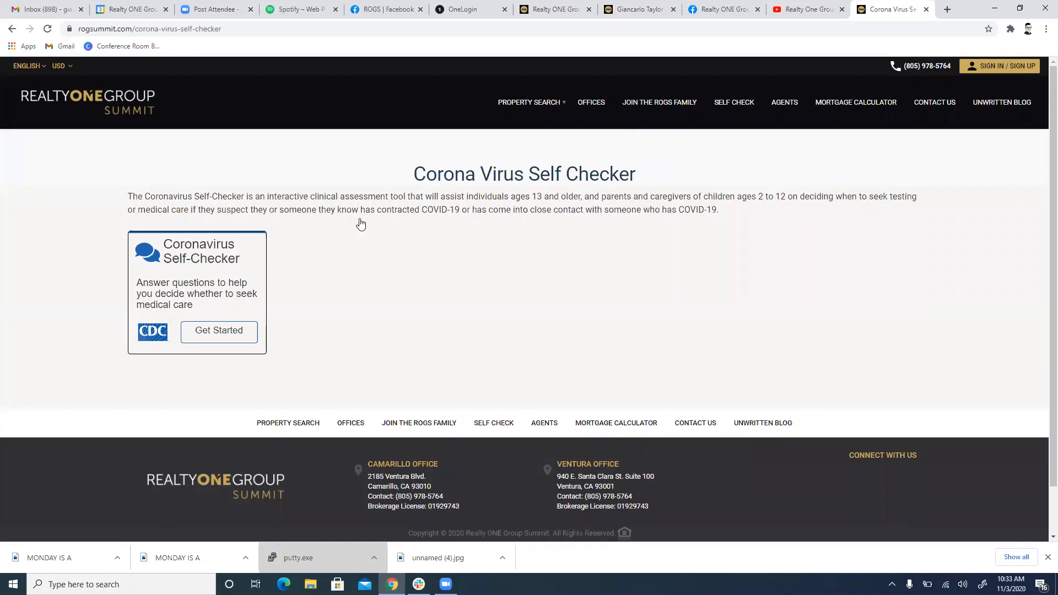
click(216, 335)
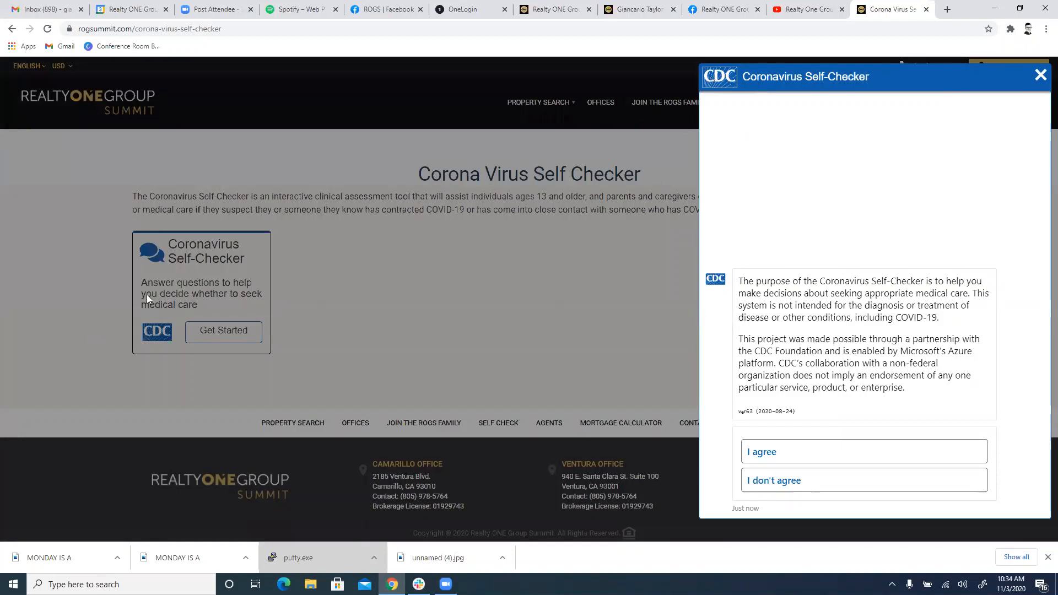
click(1039, 75)
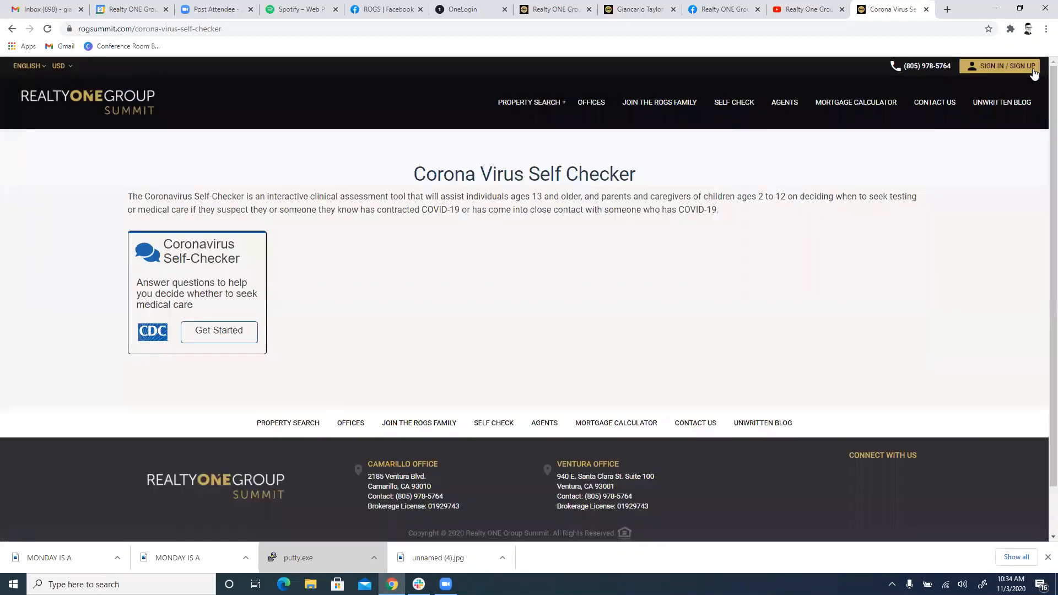
click(145, 331)
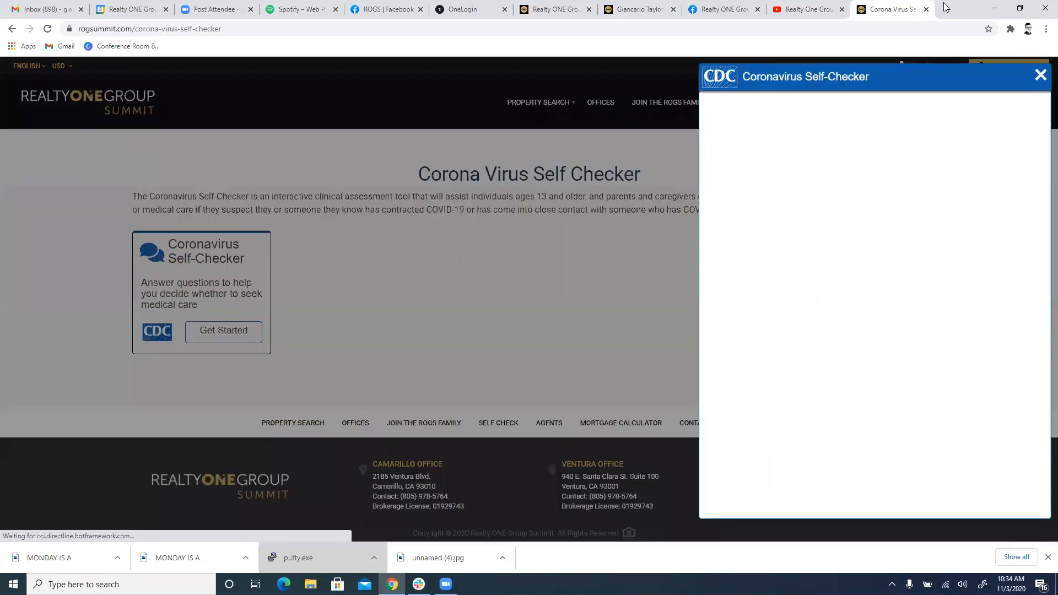
click(1039, 75)
click(961, 27)
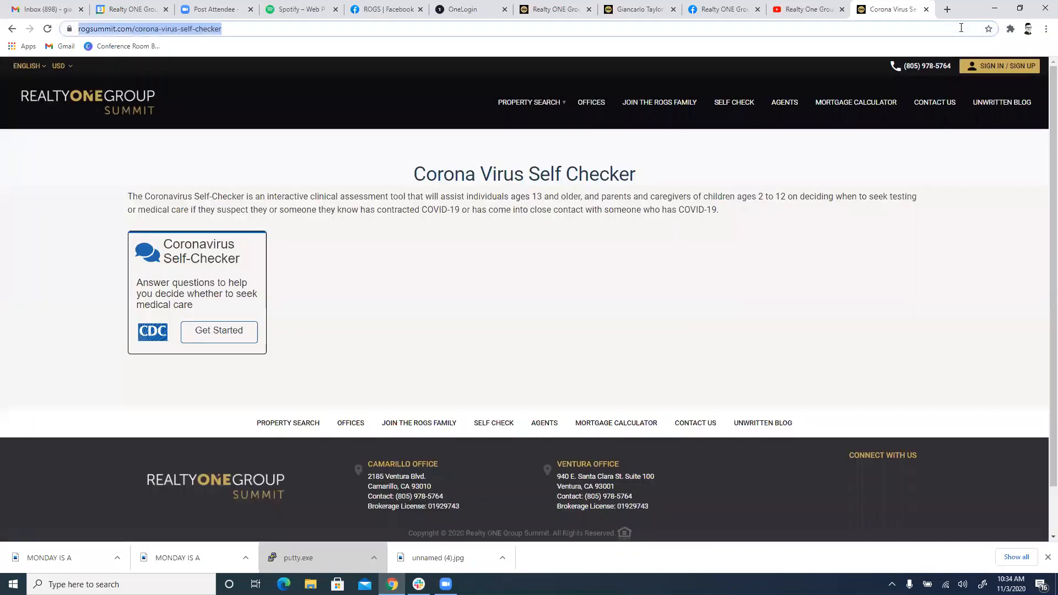
Search the web for "cdc self checker" and open the CDC's Coronavirus Self-Checker page
text(cdc sel)
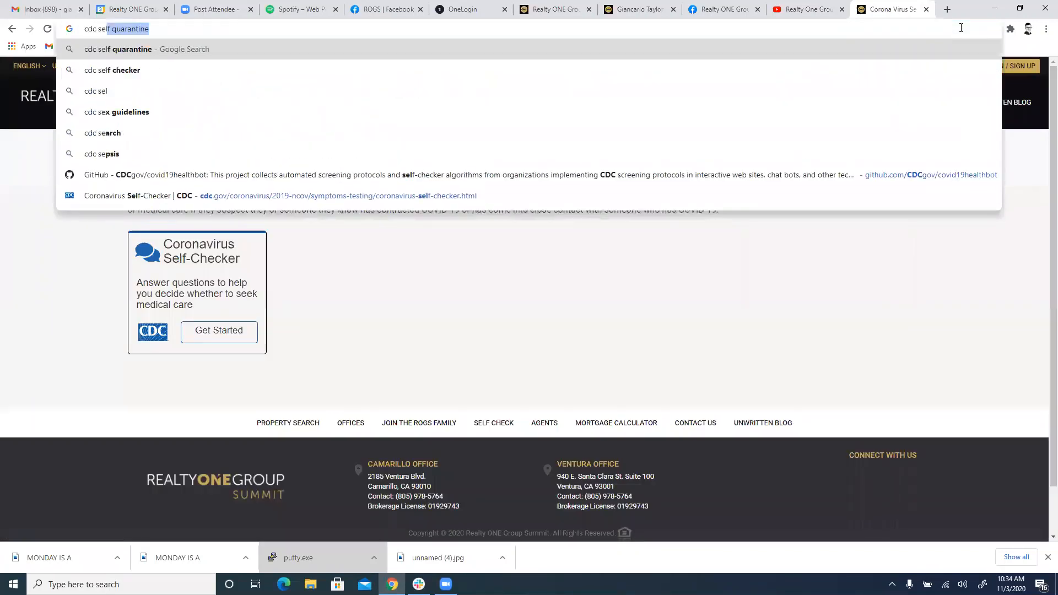
text(f checekr)
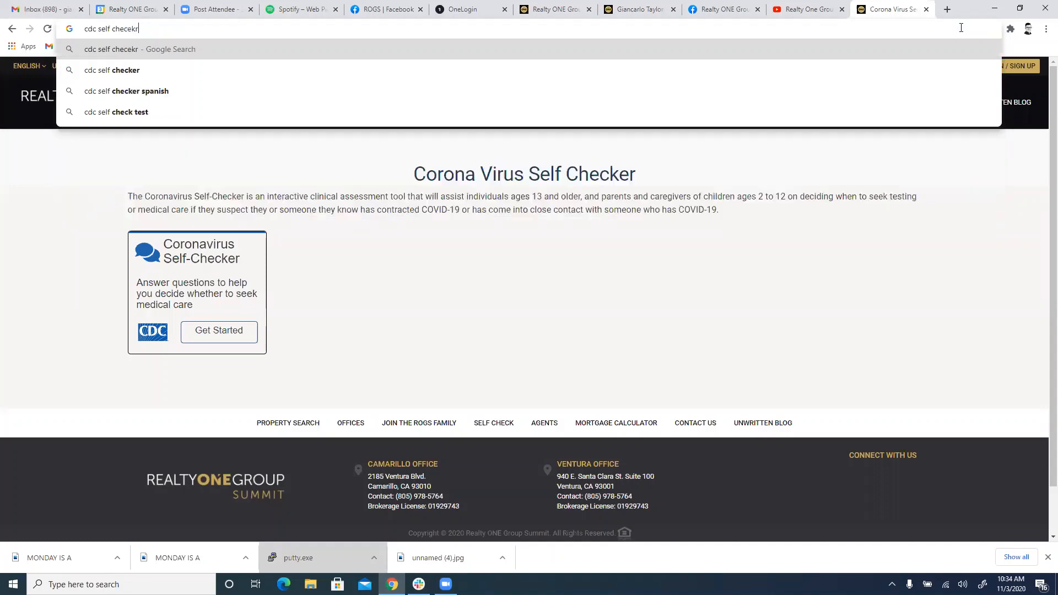
key(BackSpace)
key(BackSpace)
key(BackSpace)
text(ker)
key(Return)
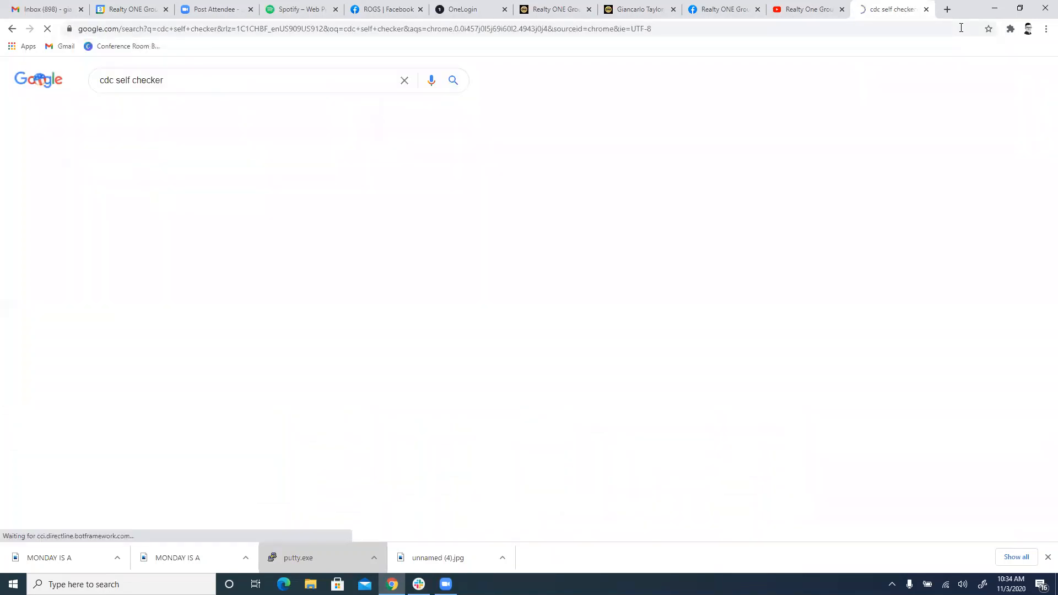
click(171, 177)
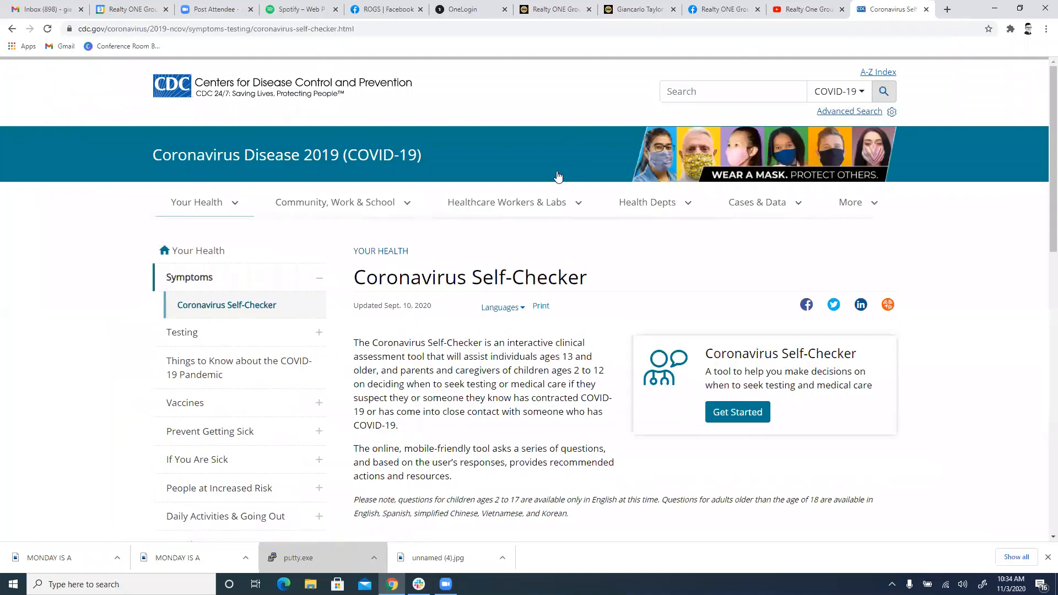
Look over the CDC page's options for embedding or building the Coronavirus Self-Checker on another website
scroll(546, 298, down, 2)
scroll(738, 336, down, 1)
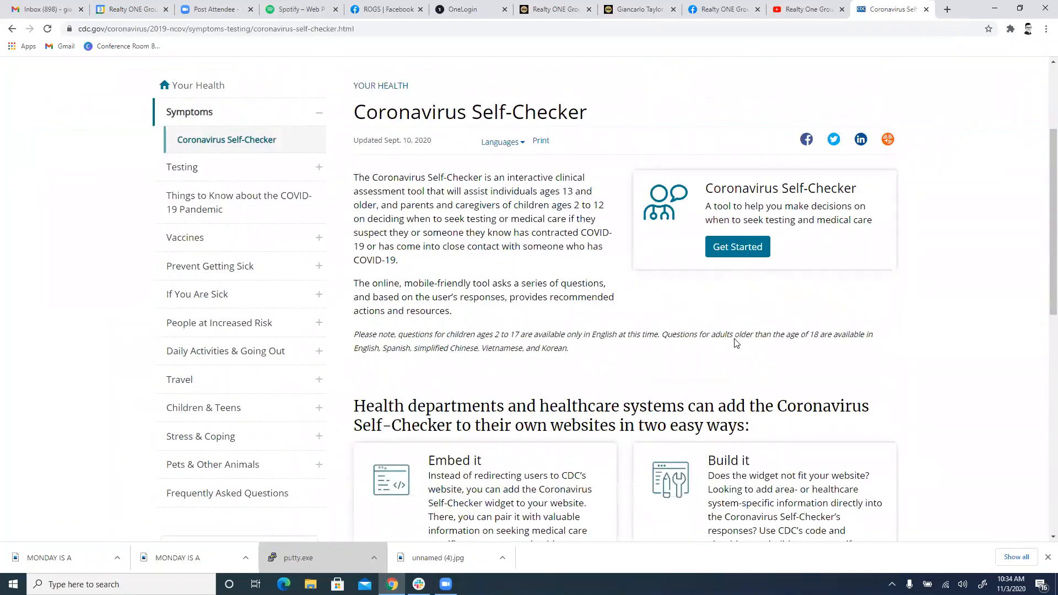
scroll(716, 331, down, 4)
scroll(664, 291, up, 1)
scroll(667, 299, down, 3)
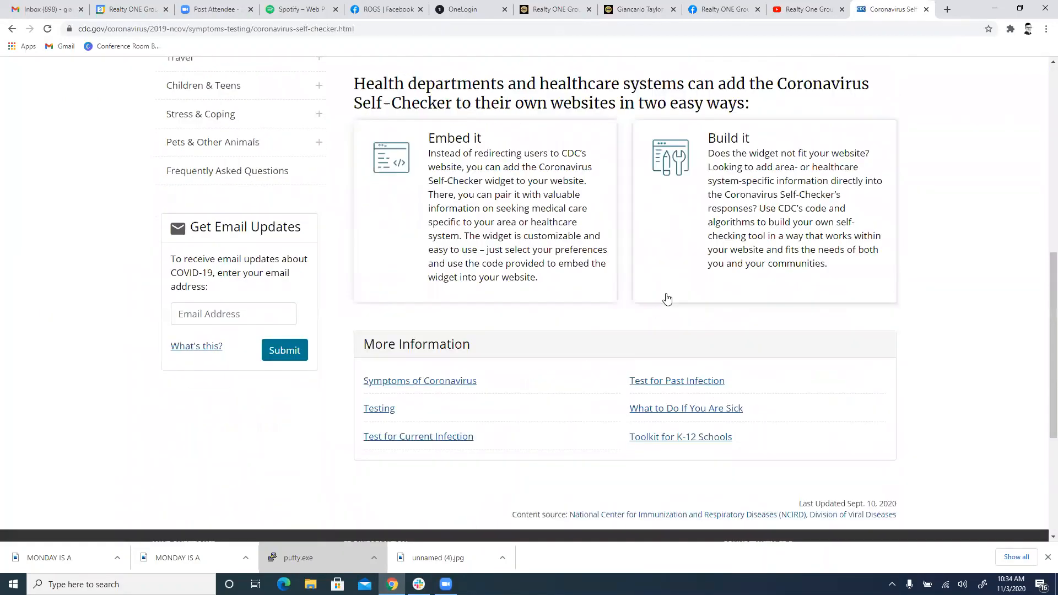
scroll(667, 299, up, 2)
Start a new page on the agent website with the page name and page heading both set to "Self Checker"
click(639, 9)
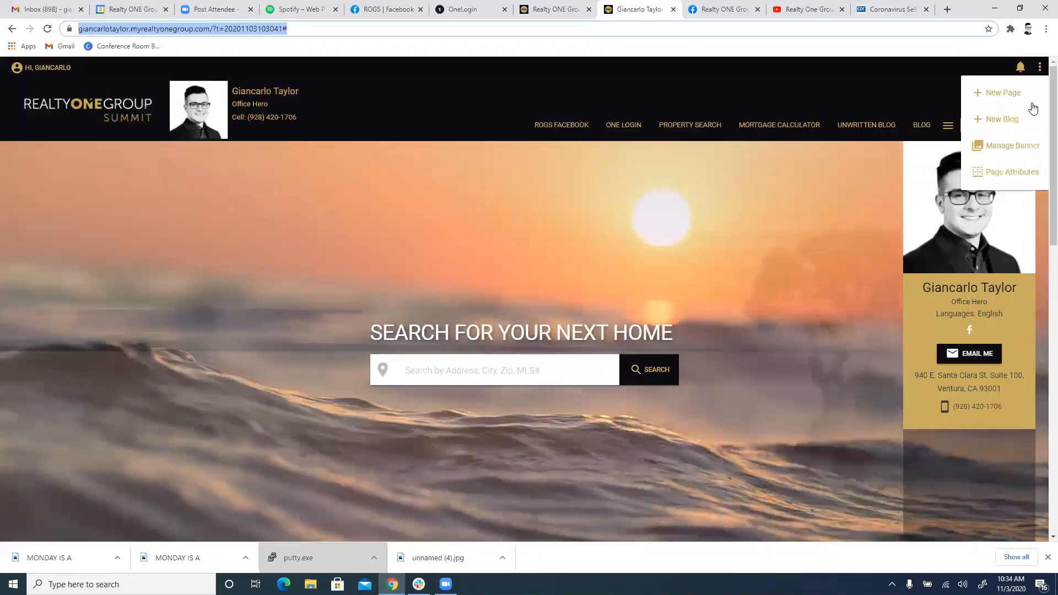
click(1023, 94)
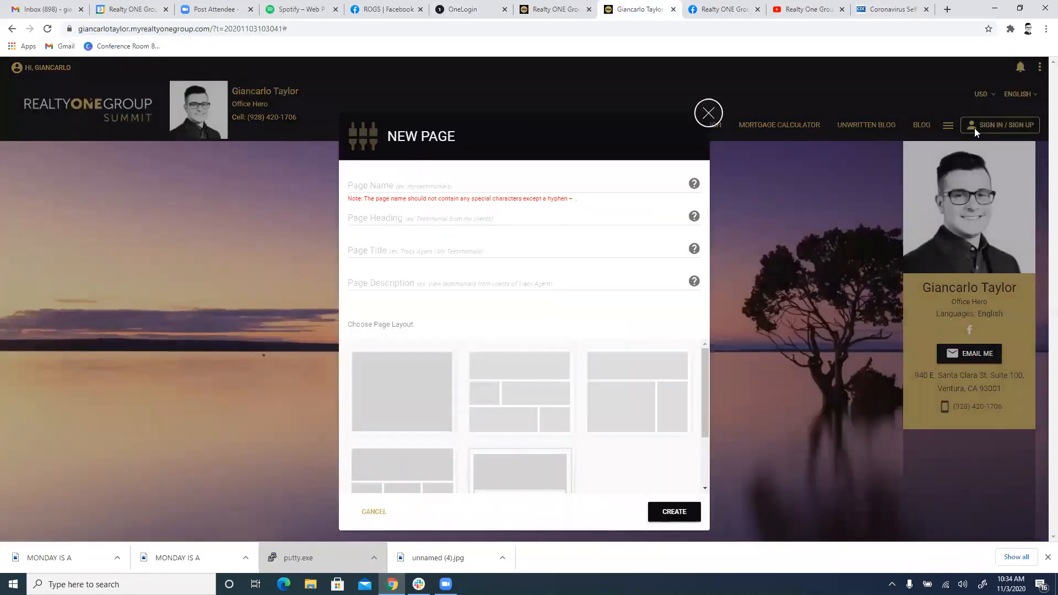
click(486, 187)
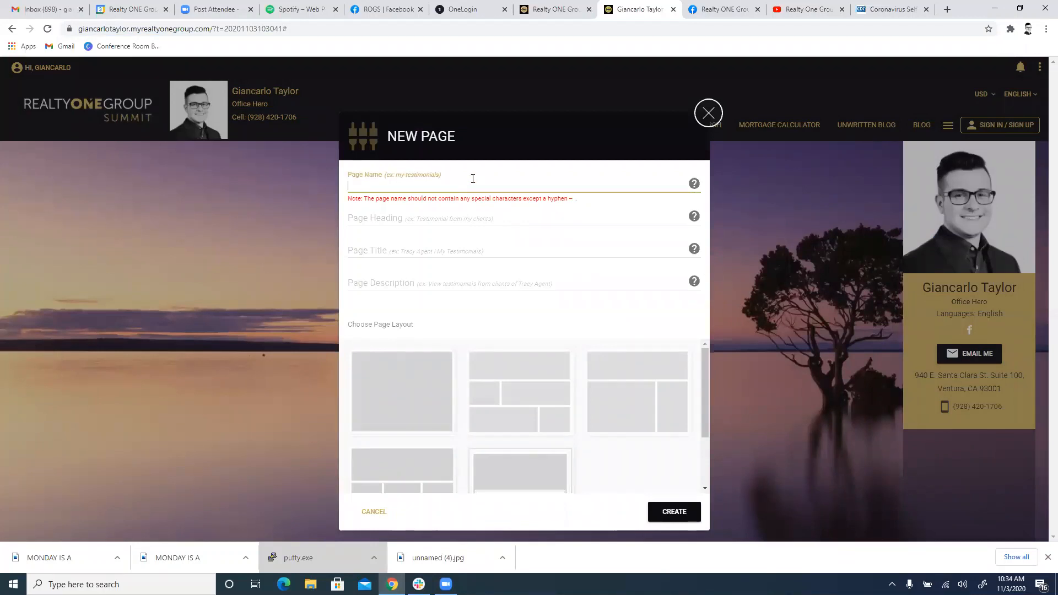
text(Self Checker)
click(419, 209)
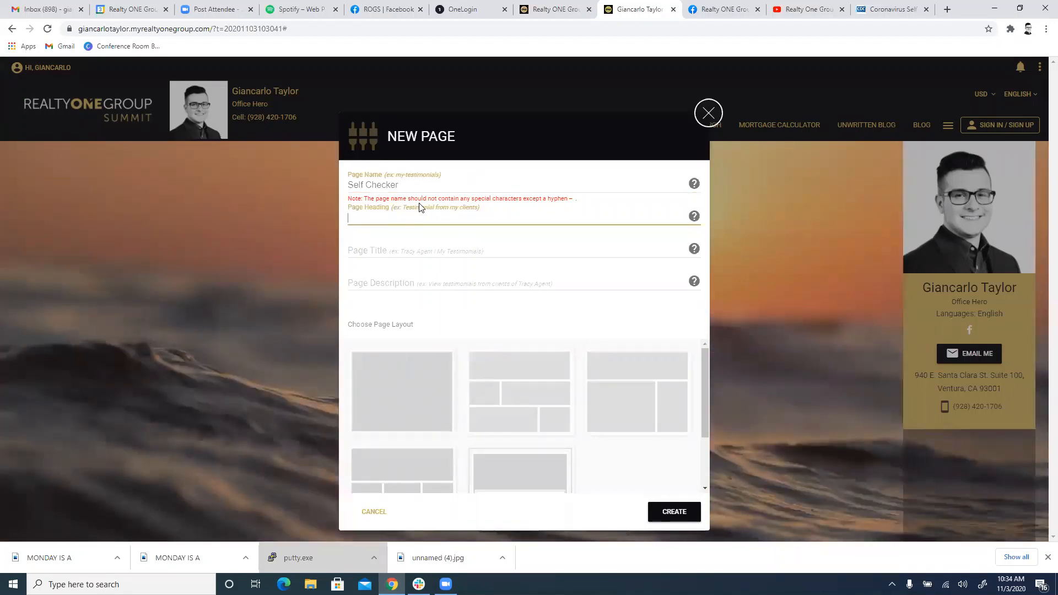
text(Self CHecker)
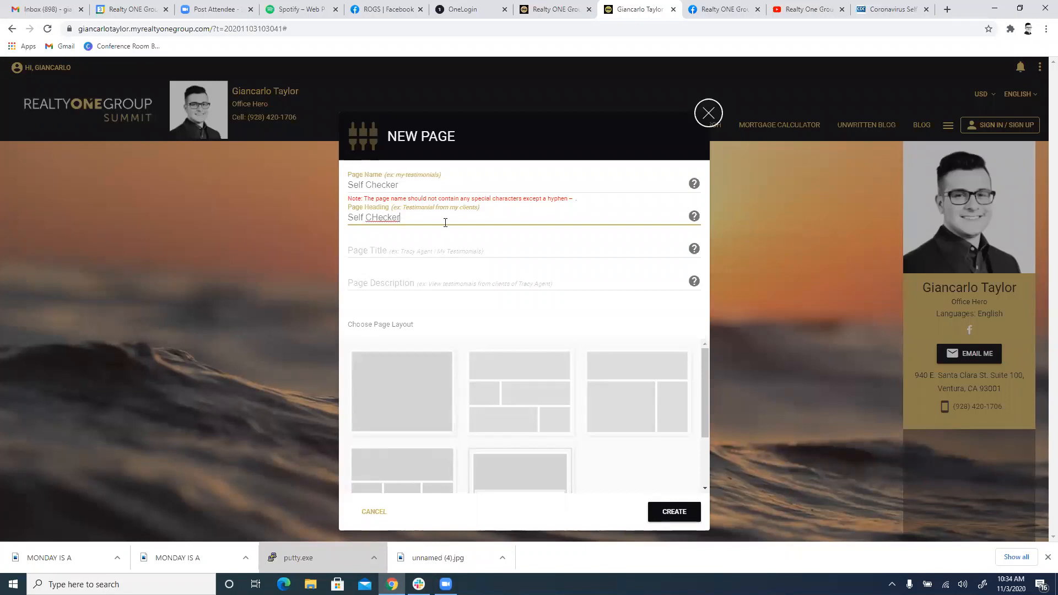
key(BackSpace)
key(BackSpace)
key(BackSpace)
text(hecker)
Set the new page's title to "Self Checker" and its description to "The CDC Self Checker"
click(436, 249)
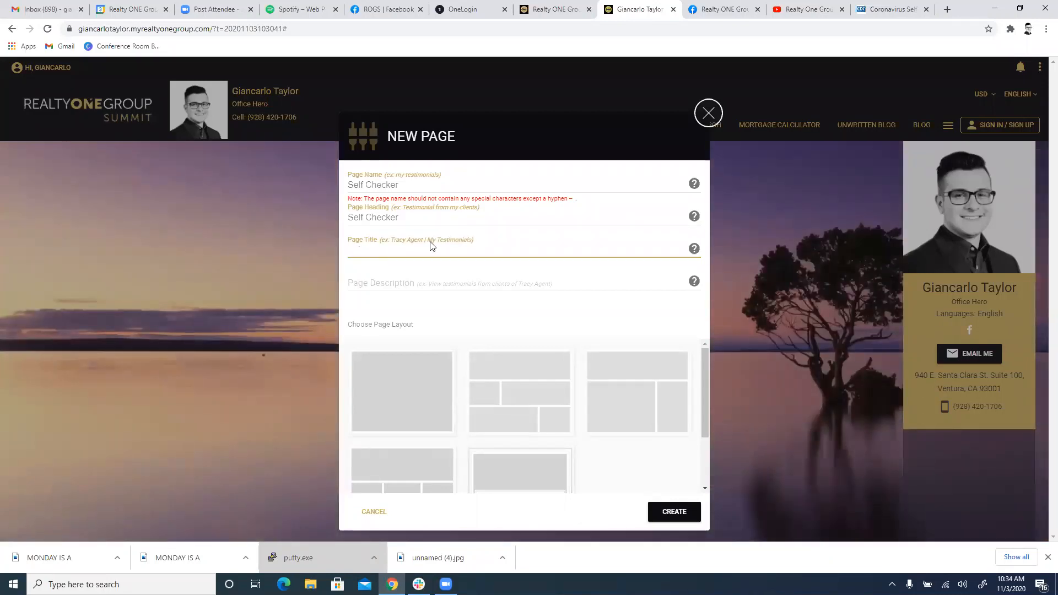
text(Self Checker)
click(419, 282)
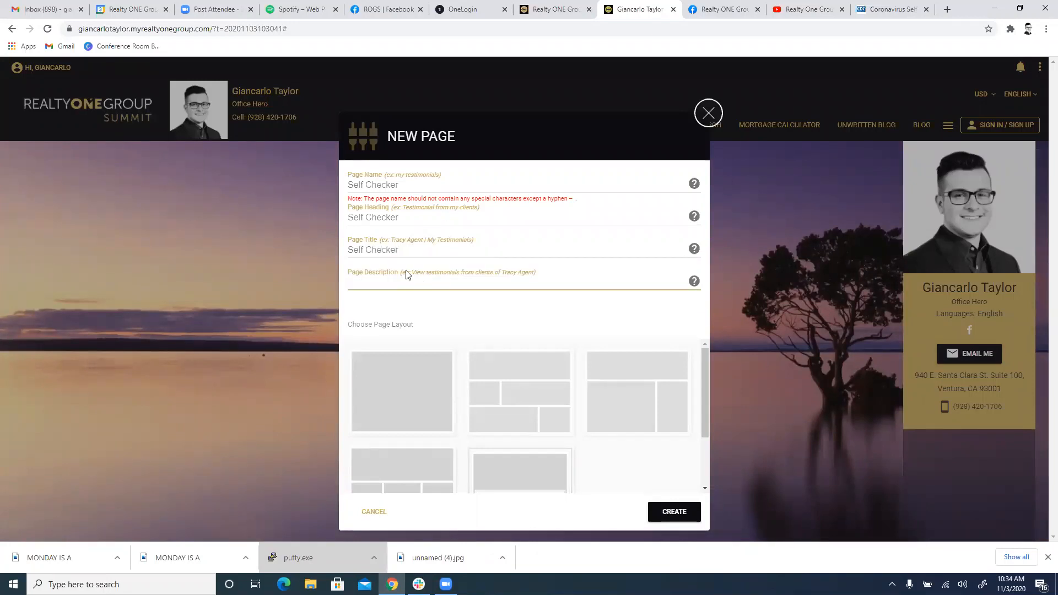
text(The CDC Sel)
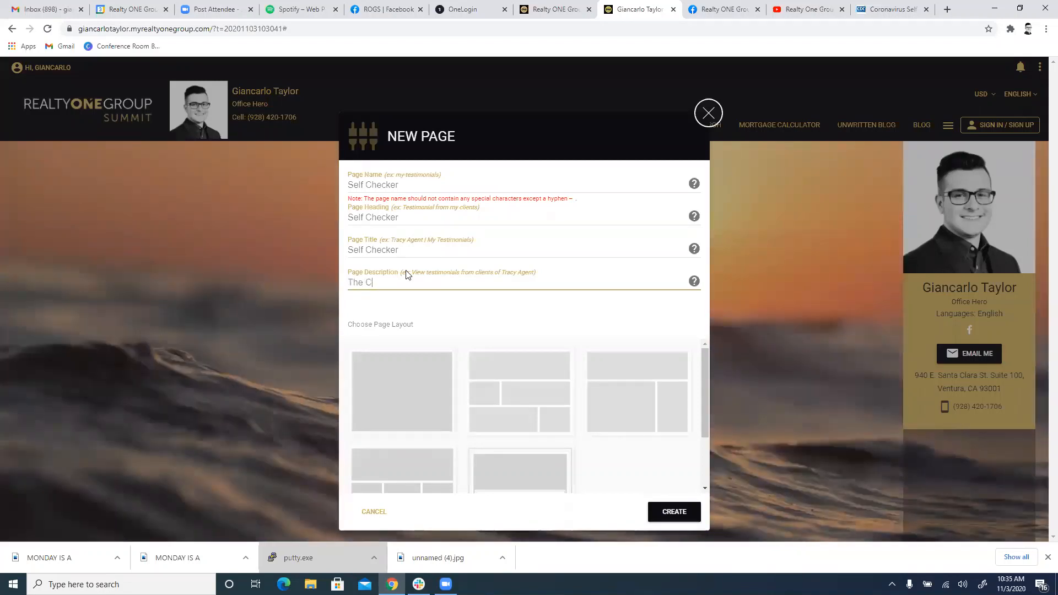
text(f Checker)
Choose the single-block page layout and create the page
scroll(520, 347, down, 2)
scroll(479, 366, up, 2)
scroll(573, 438, down, 2)
scroll(570, 440, up, 2)
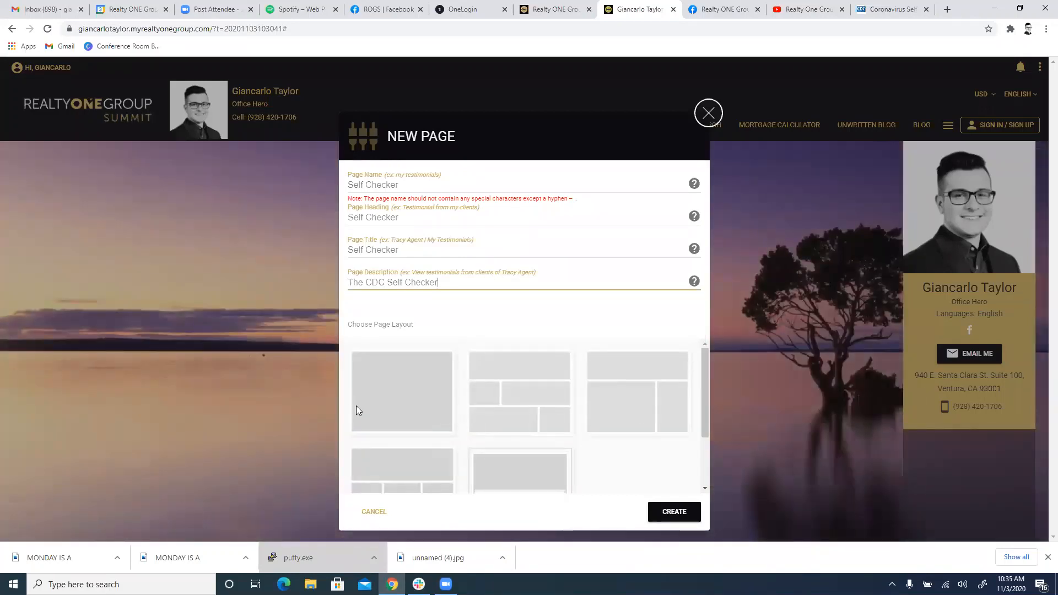
scroll(522, 415, down, 2)
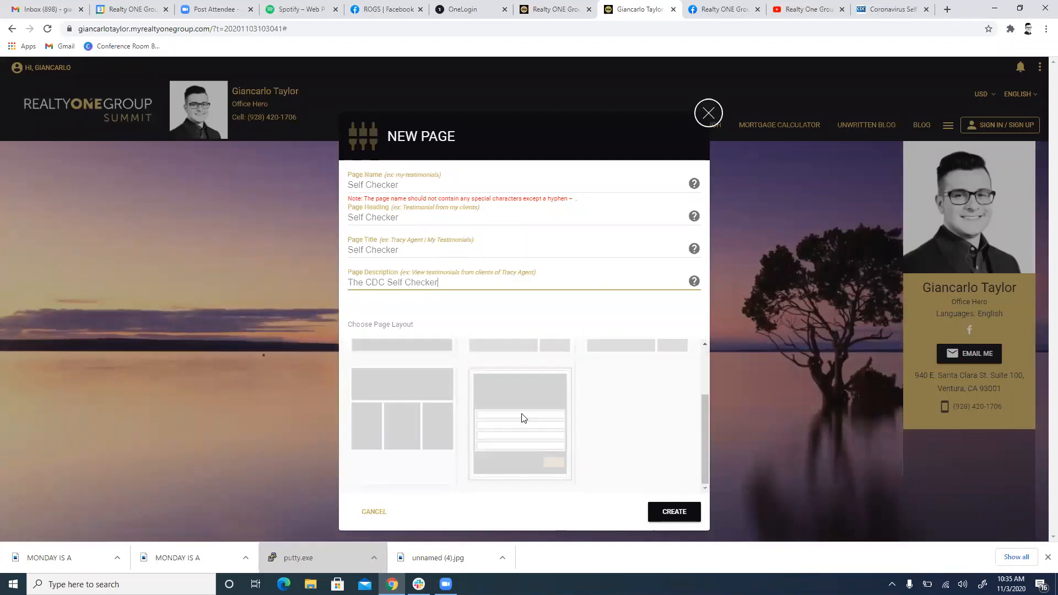
scroll(515, 424, up, 2)
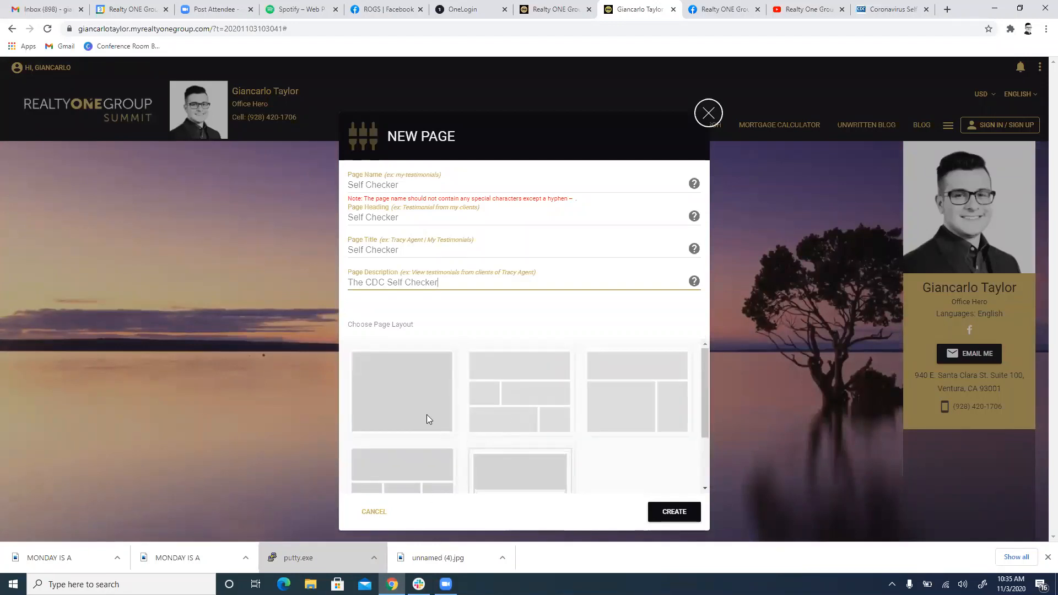
click(412, 402)
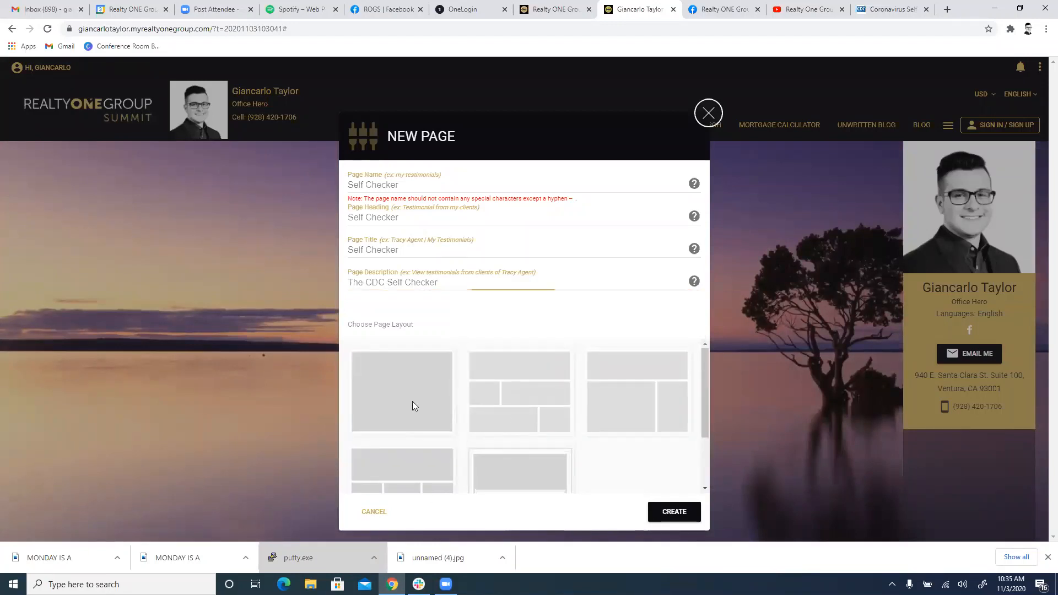
click(677, 513)
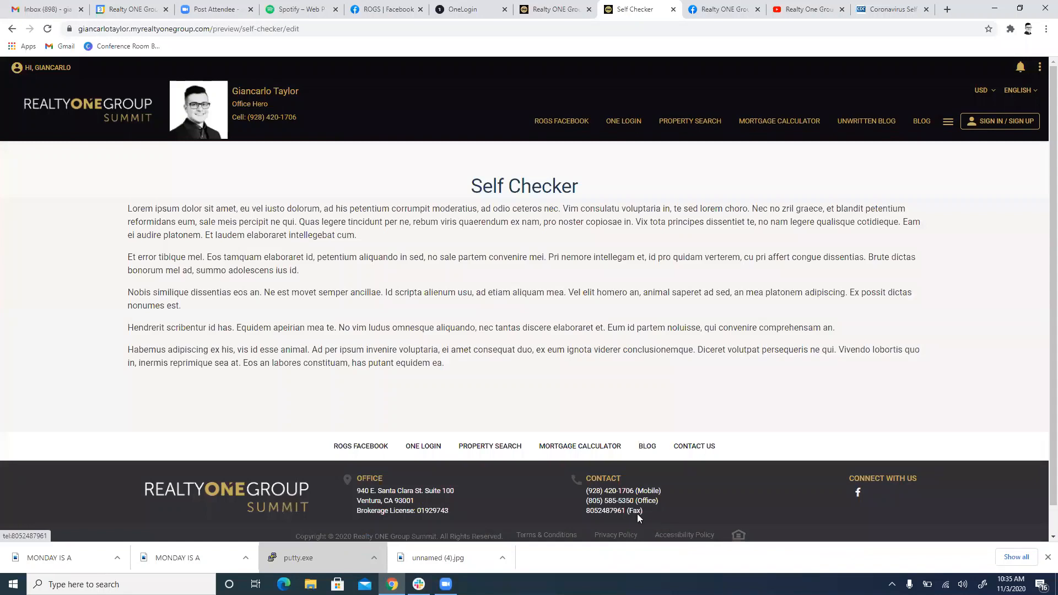
Delete all the placeholder text from the body of the Self Checker page
double_click(372, 292)
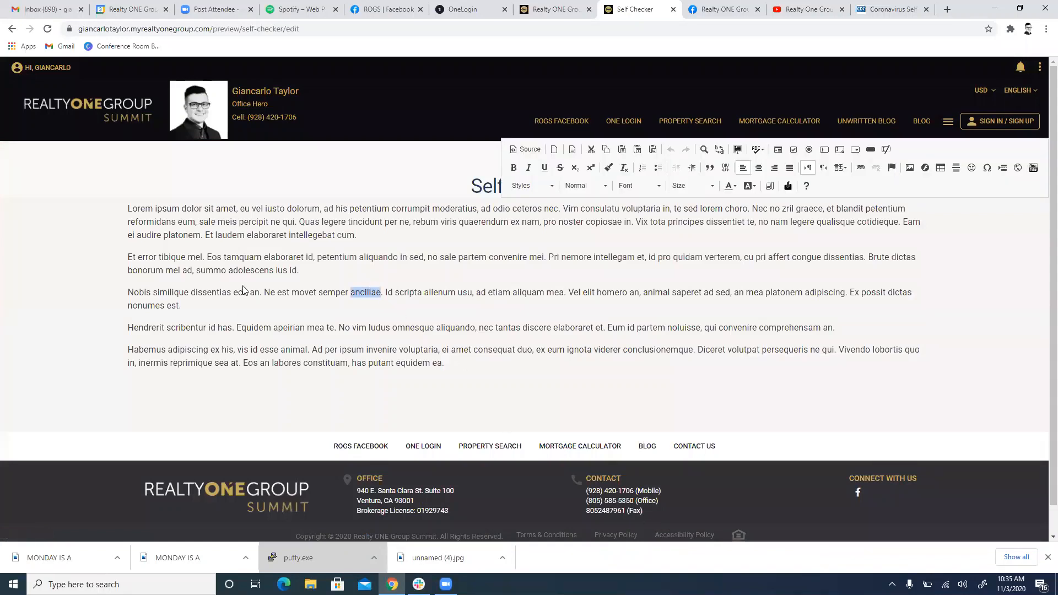
key(ctrl+a)
key(Delete)
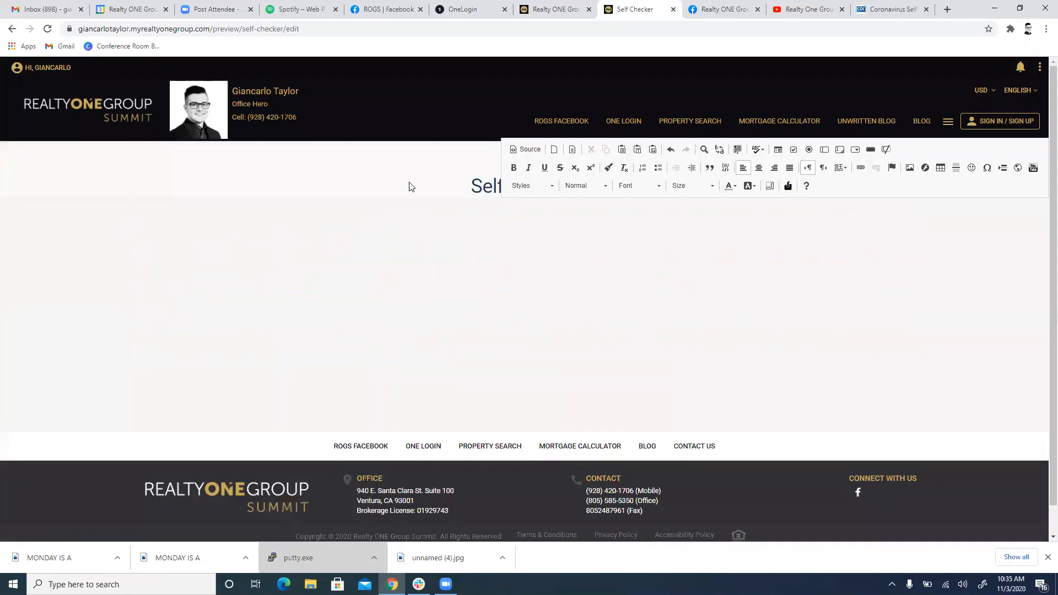
click(413, 233)
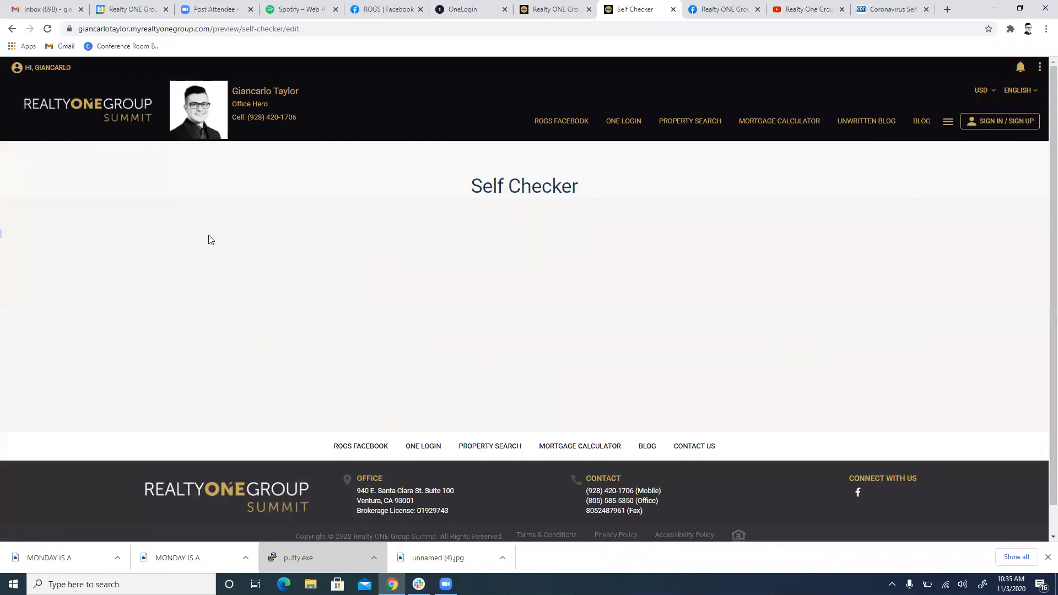
click(552, 226)
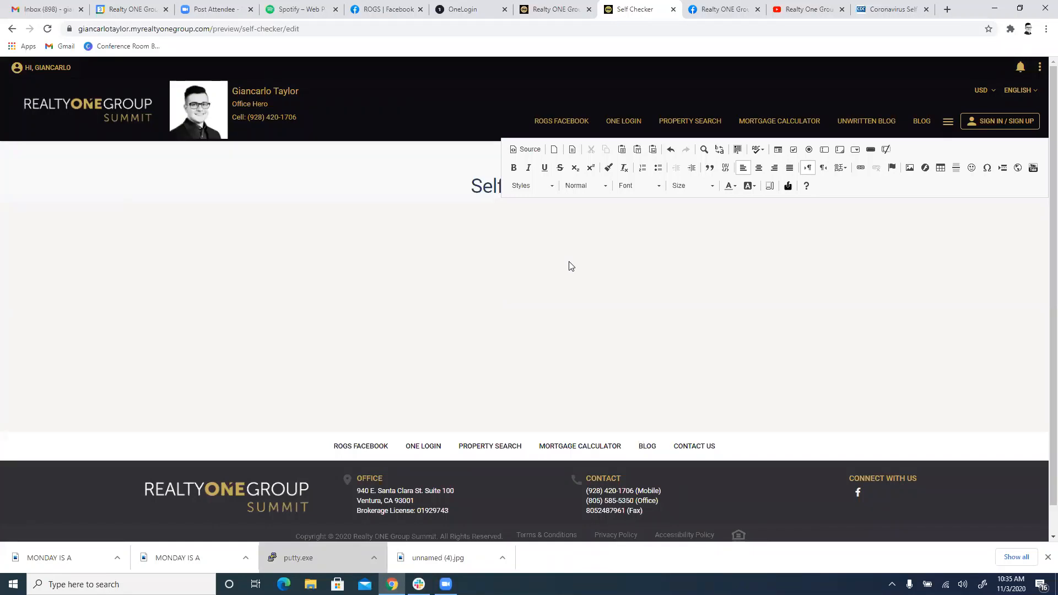
text(TEstimonial)
key(BackSpace)
key(BackSpace)
key(BackSpace)
key(BackSpace)
key(BackSpace)
key(BackSpace)
key(BackSpace)
key(BackSpace)
key(BackSpace)
key(BackSpace)
key(BackSpace)
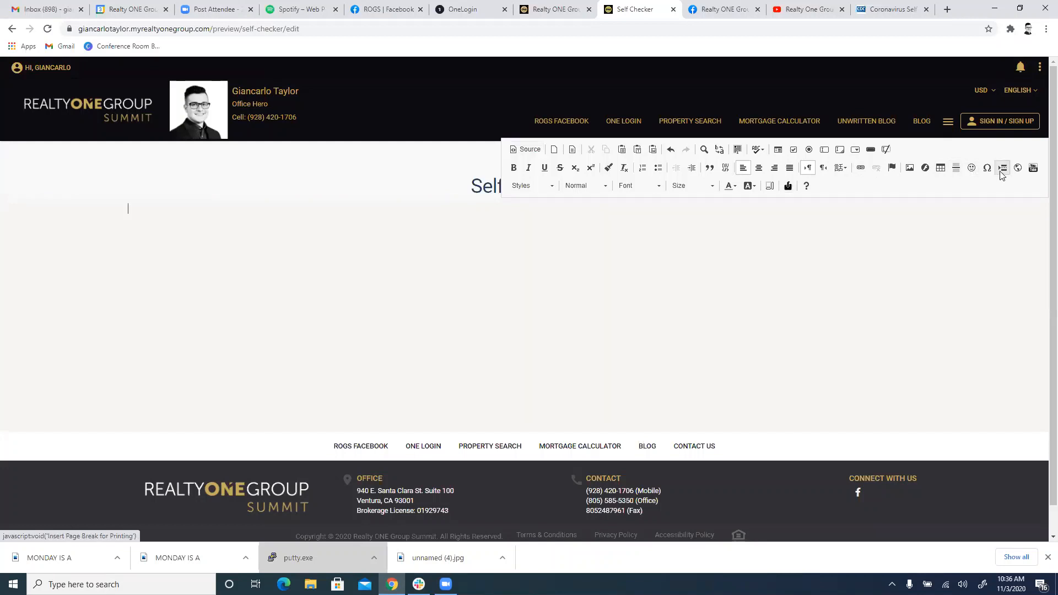
View the HTML source of the emptied page body and close it without making changes
click(539, 154)
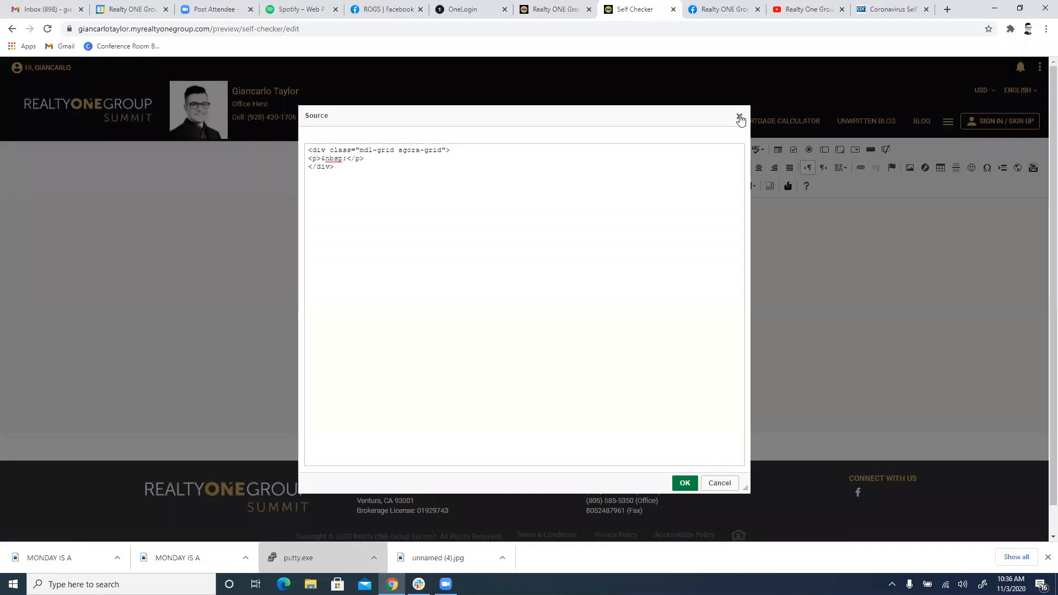
click(739, 116)
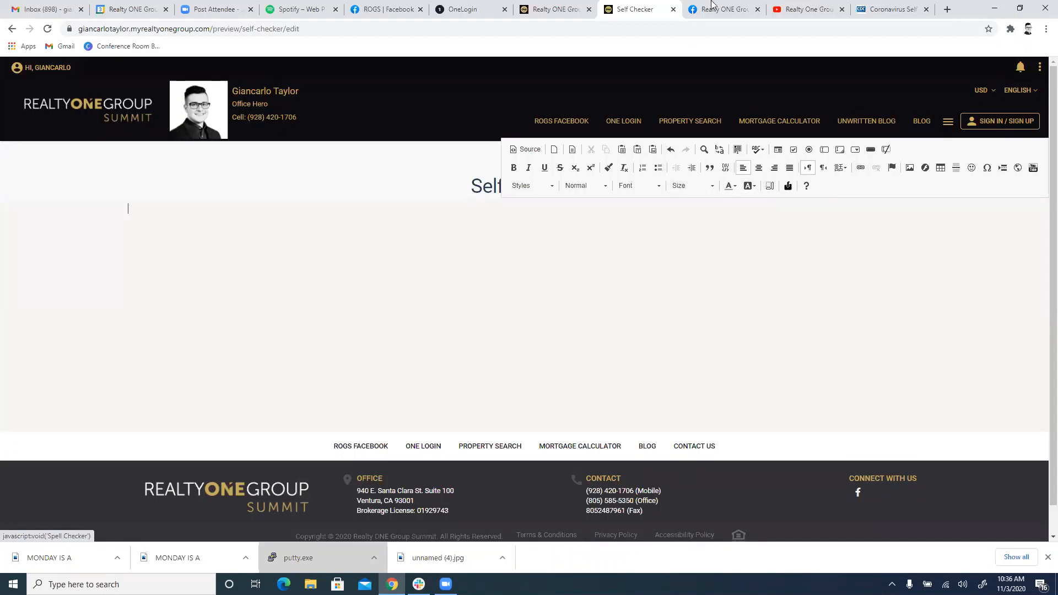
Open the CDC's Embed it page, accept the usage guidelines and copy the Coronavirus Self-Checker embed code
click(880, 7)
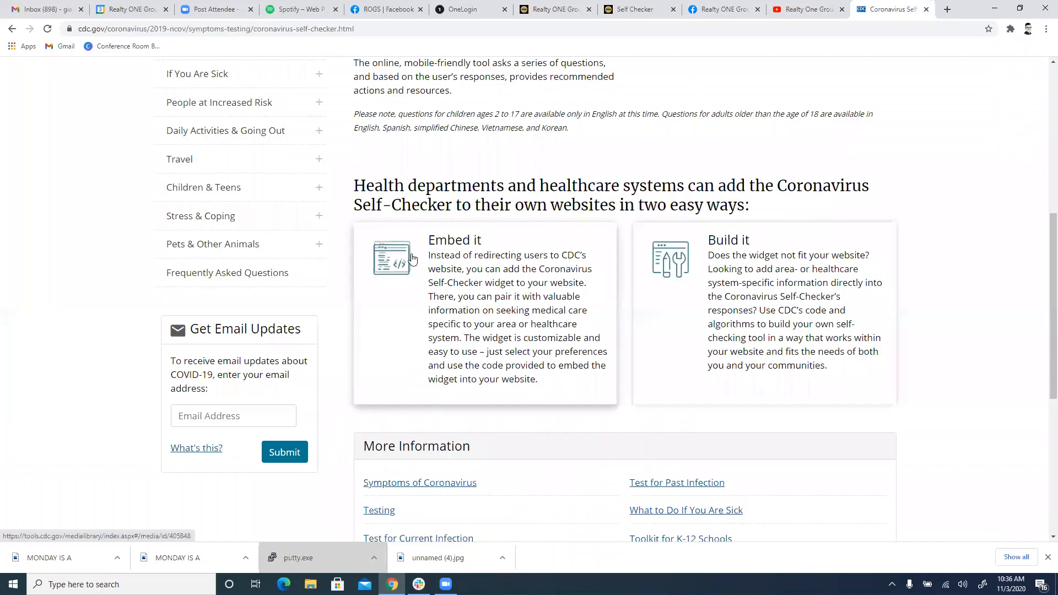
click(452, 272)
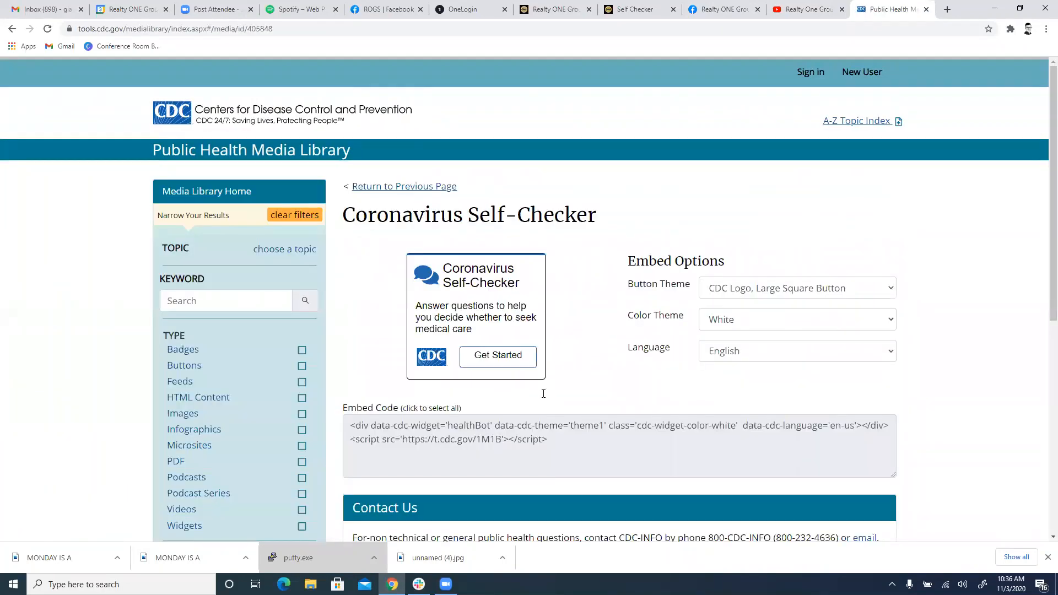
scroll(698, 372, down, 4)
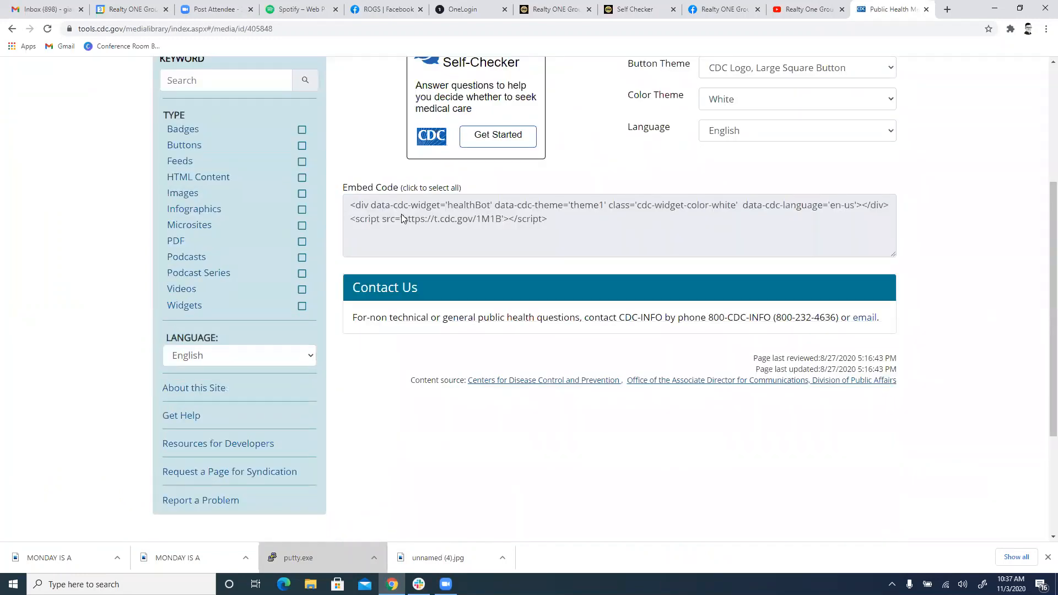
click(402, 216)
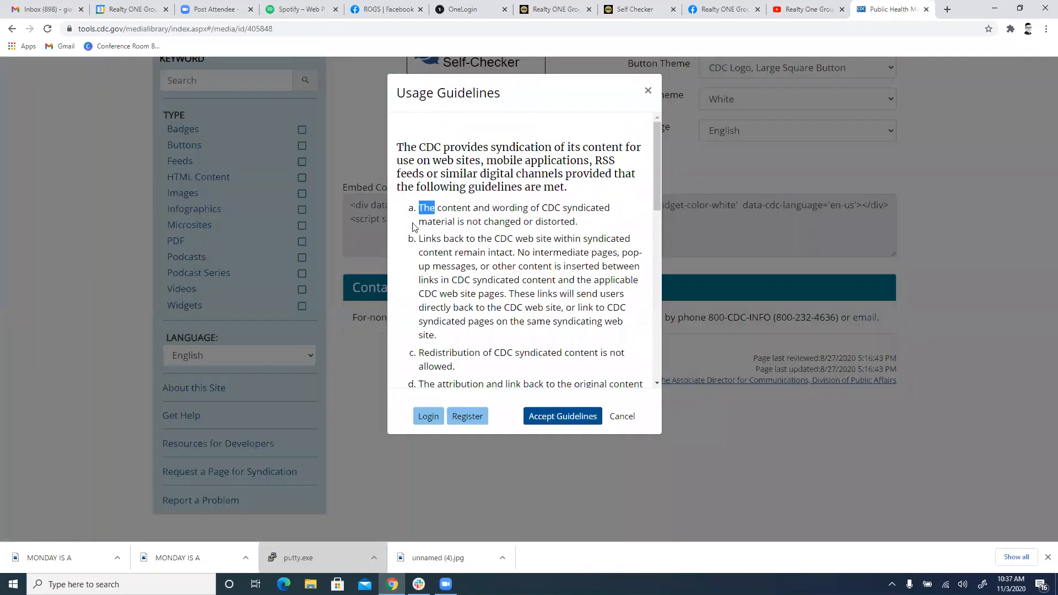
click(583, 419)
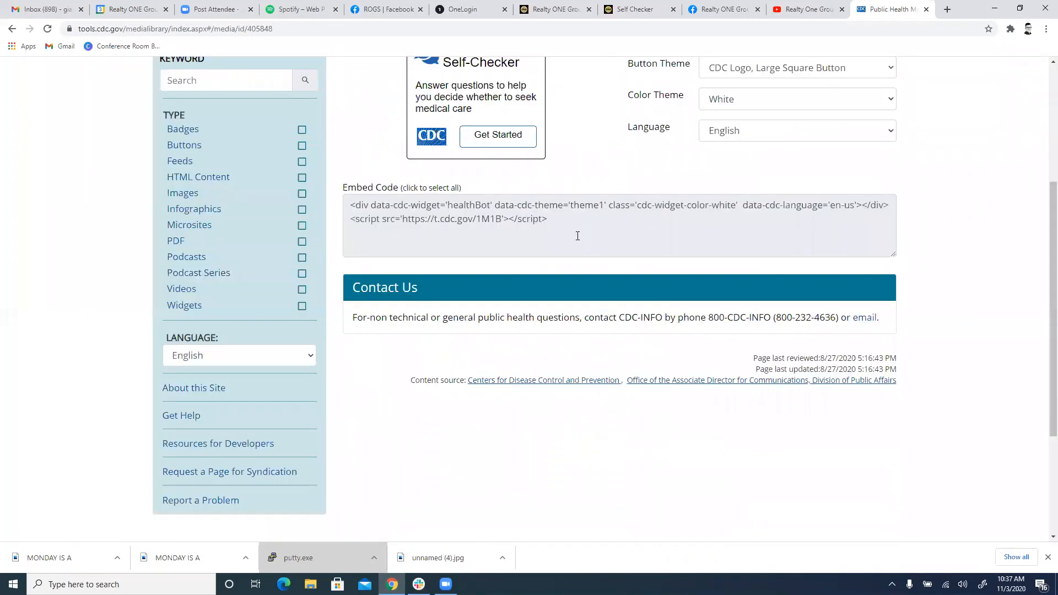
click(360, 205)
key(ctrl+c)
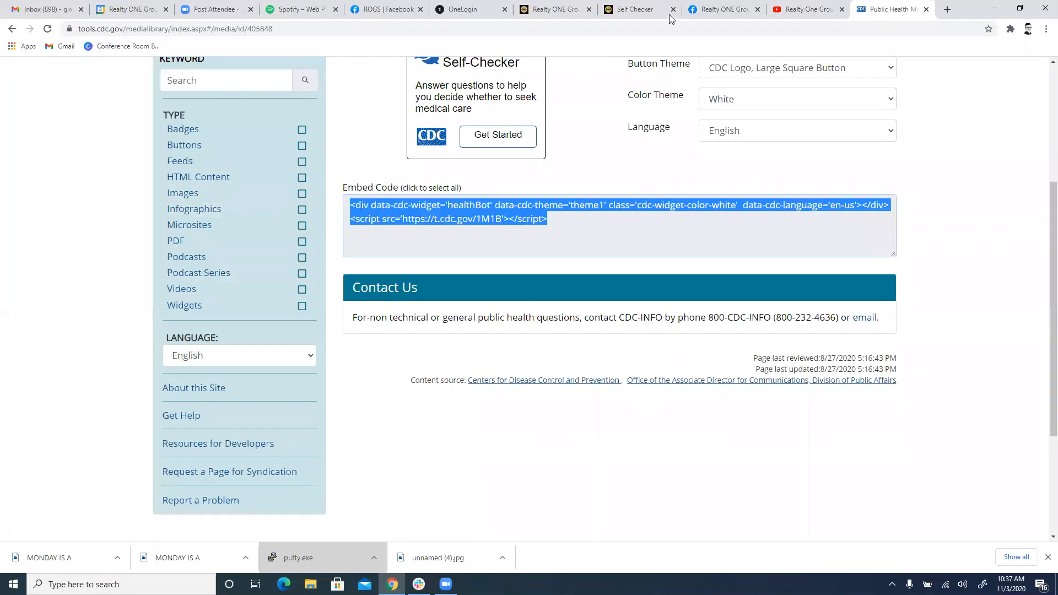
Paste the copied CDC embed code into the HTML source of the Self Checker page and apply it
click(623, 10)
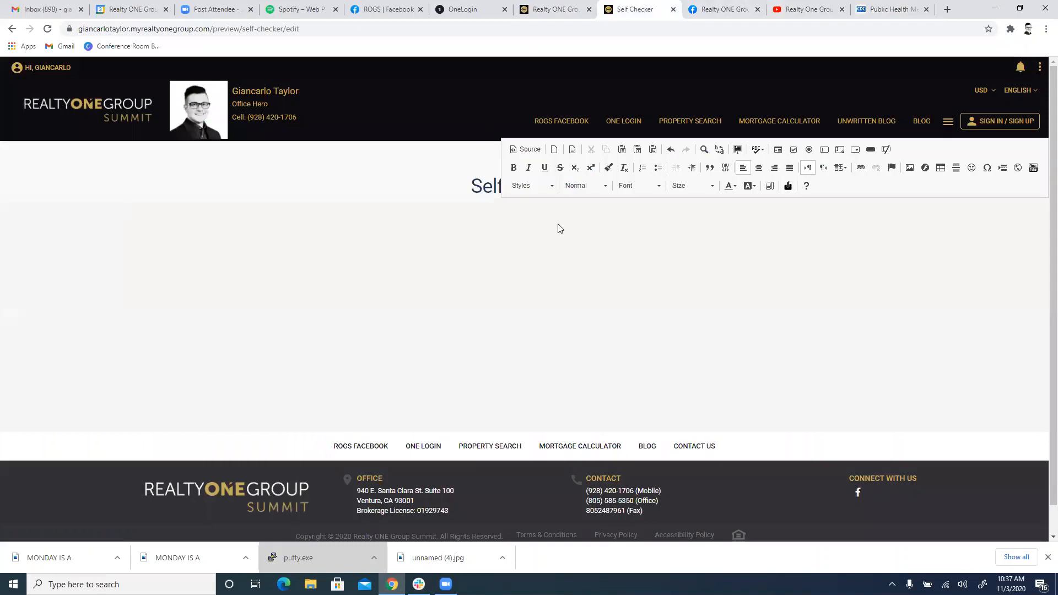
click(525, 149)
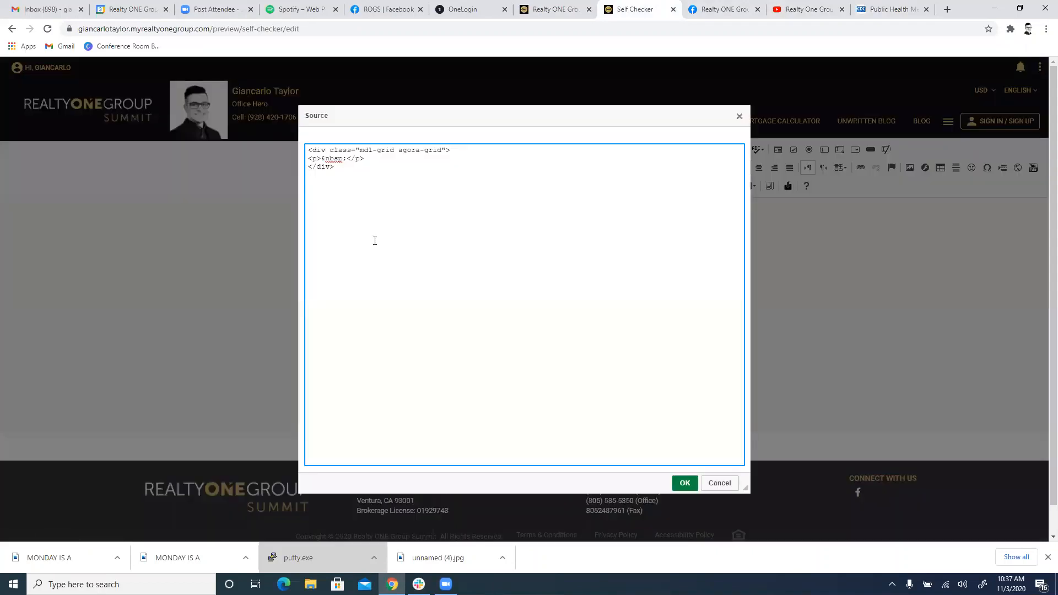
key(ctrl+v)
click(684, 483)
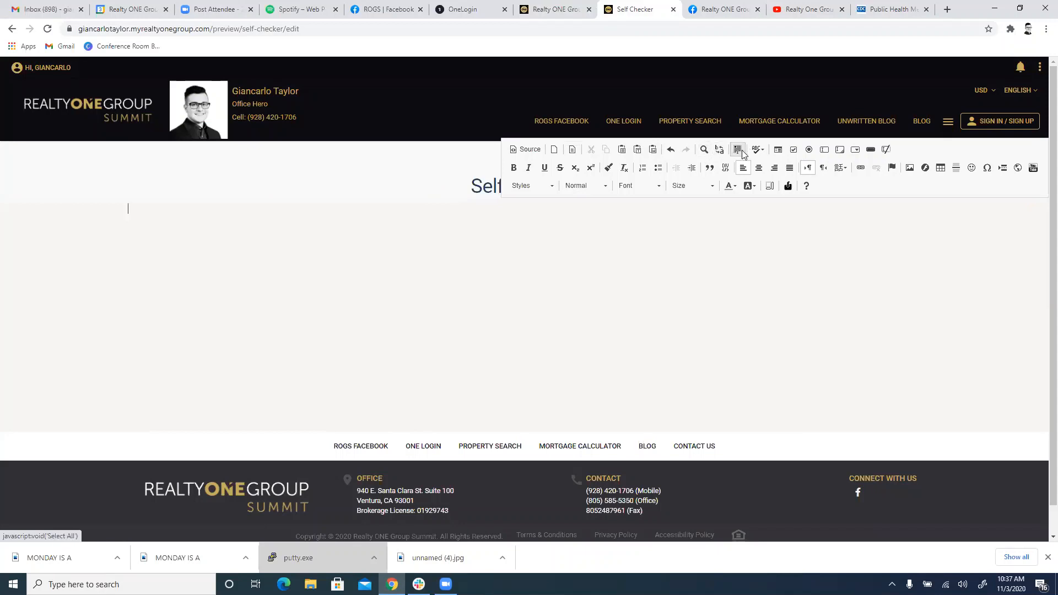
Leave the body editor and save the Self Checker page with its embedded CDC widget
click(397, 139)
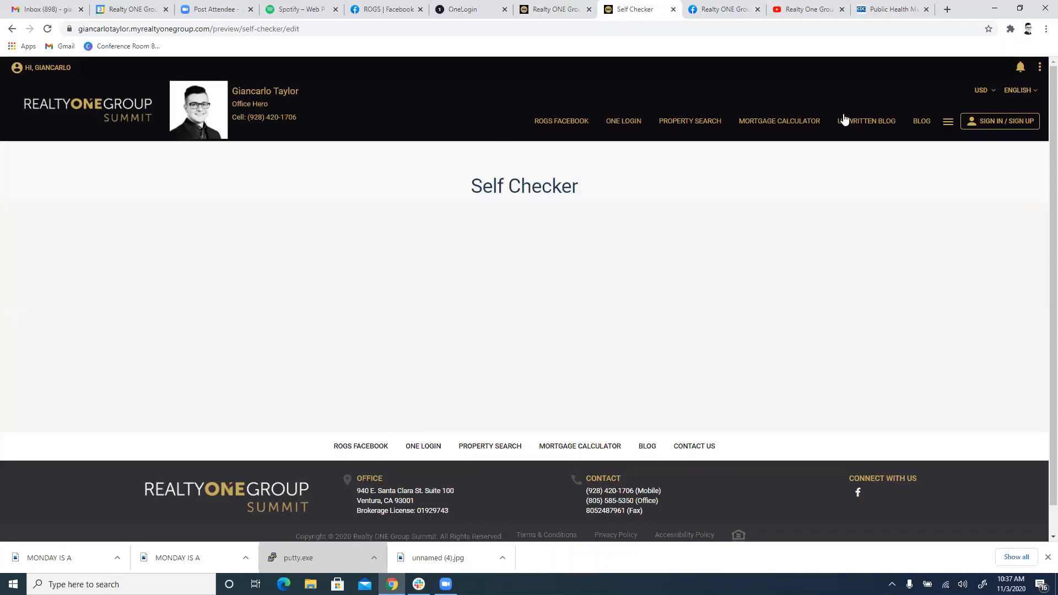
click(1040, 67)
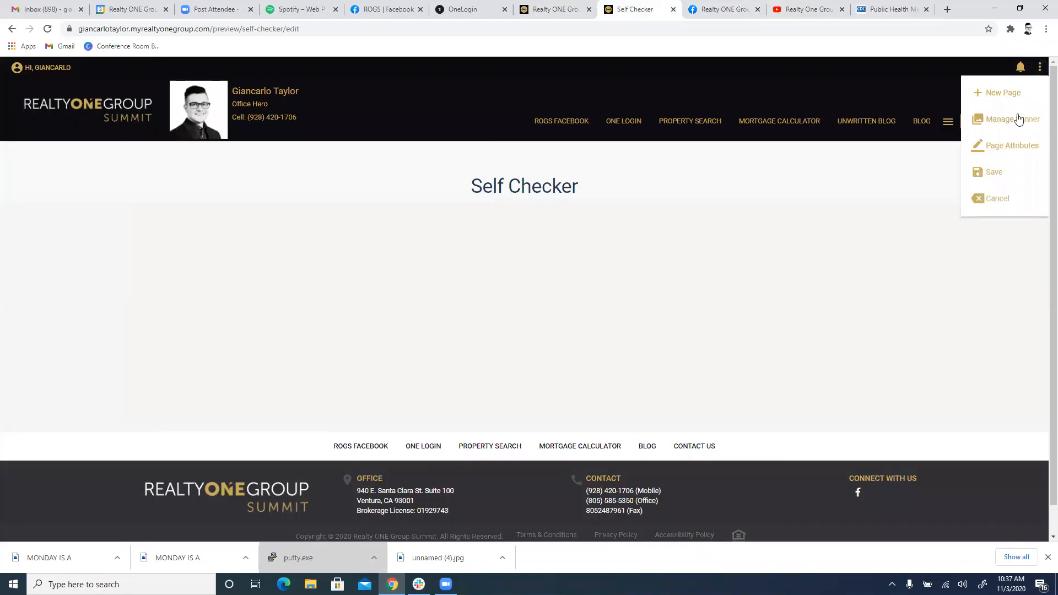
click(993, 173)
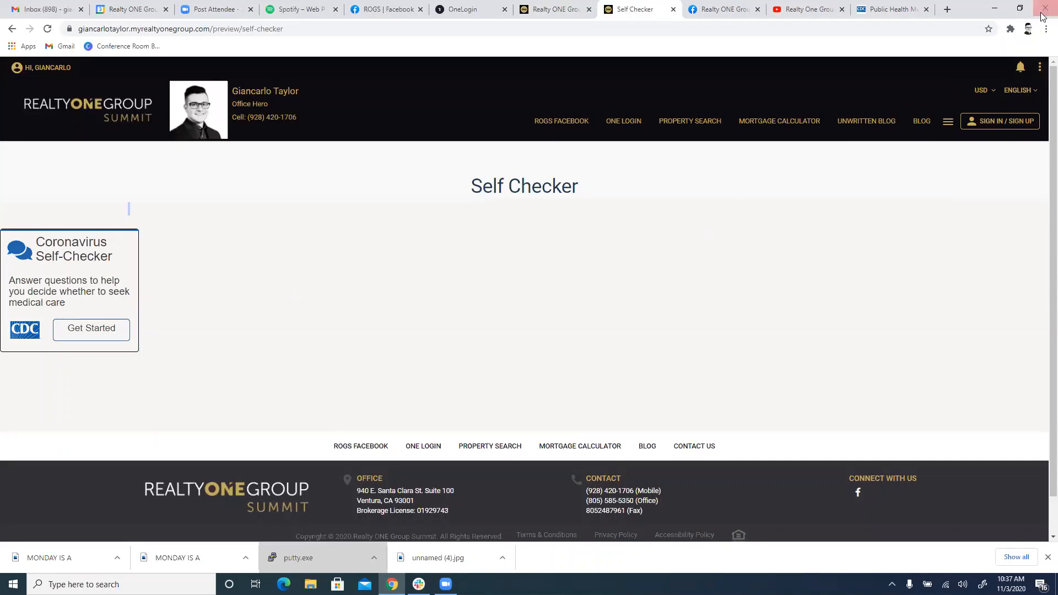
Reopen the Self Checker page for editing and review the CDC embed code in its HTML source
click(1040, 67)
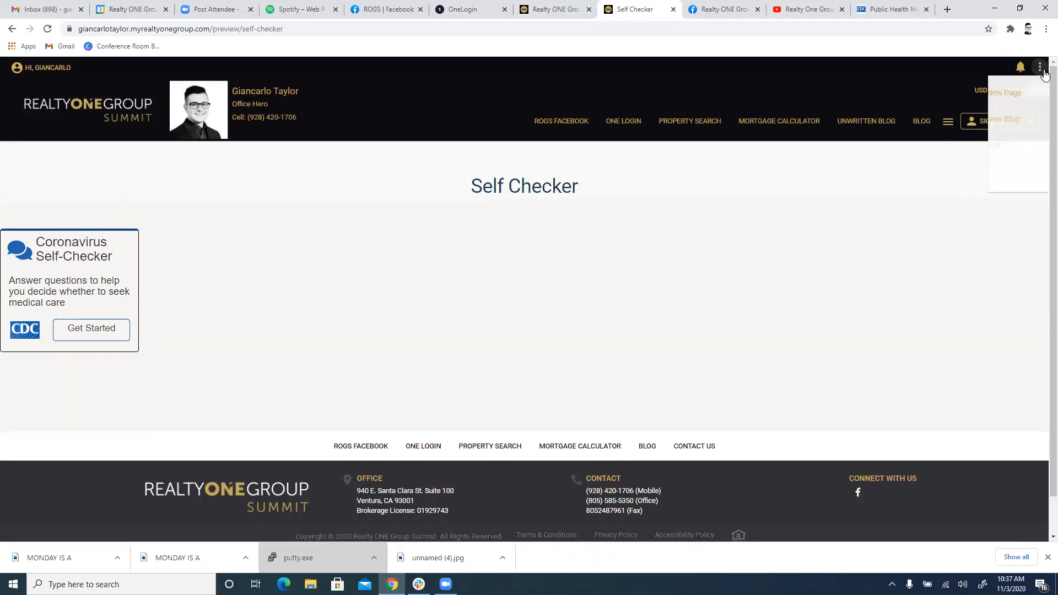
click(994, 146)
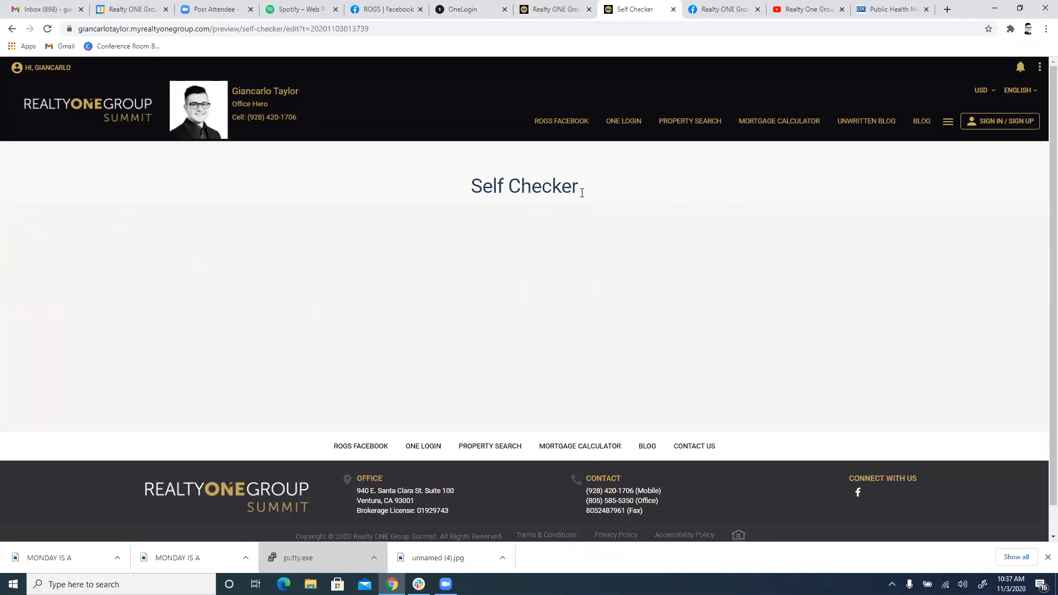
click(531, 227)
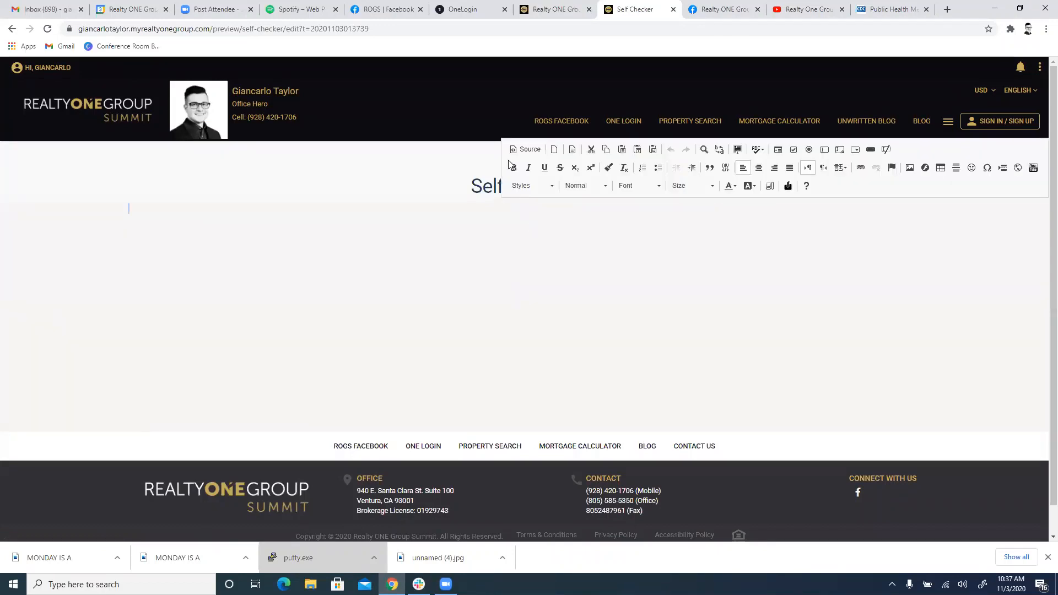
click(526, 150)
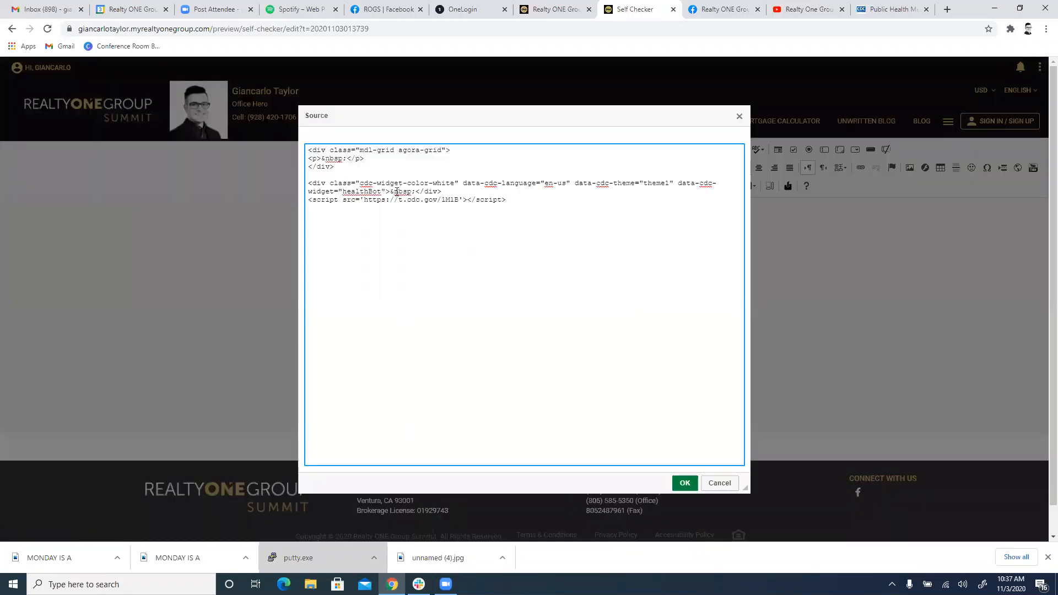
click(876, 6)
click(612, 9)
click(685, 483)
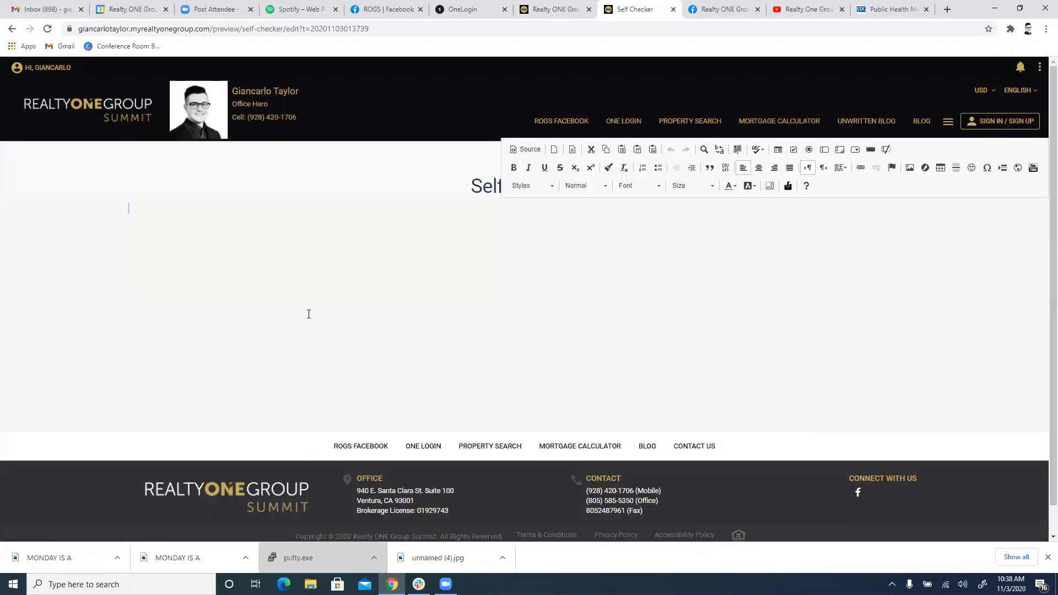
Save the Self Checker page again and publish it
click(1039, 67)
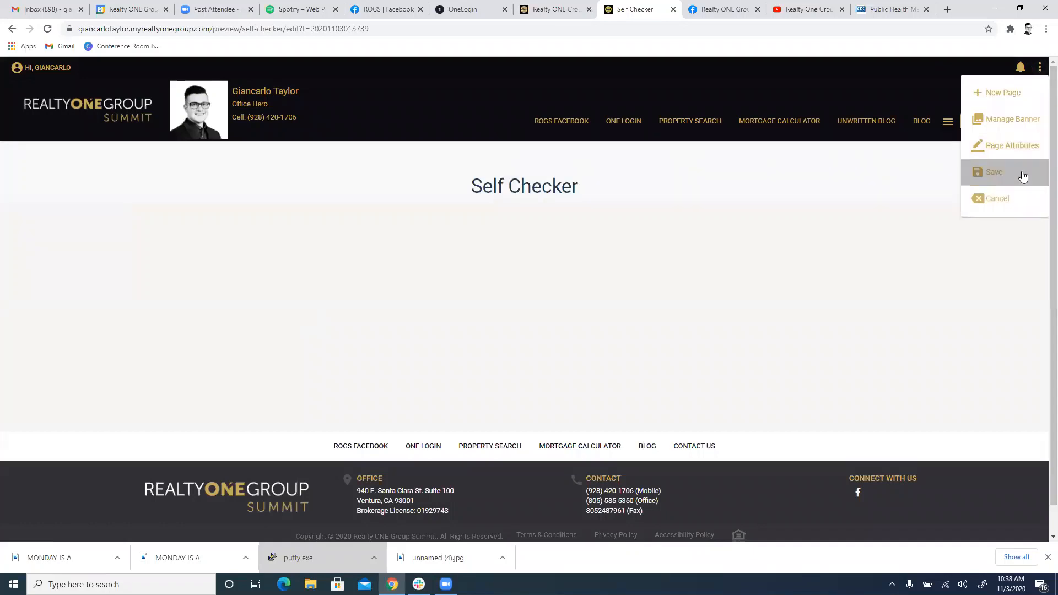
click(1022, 175)
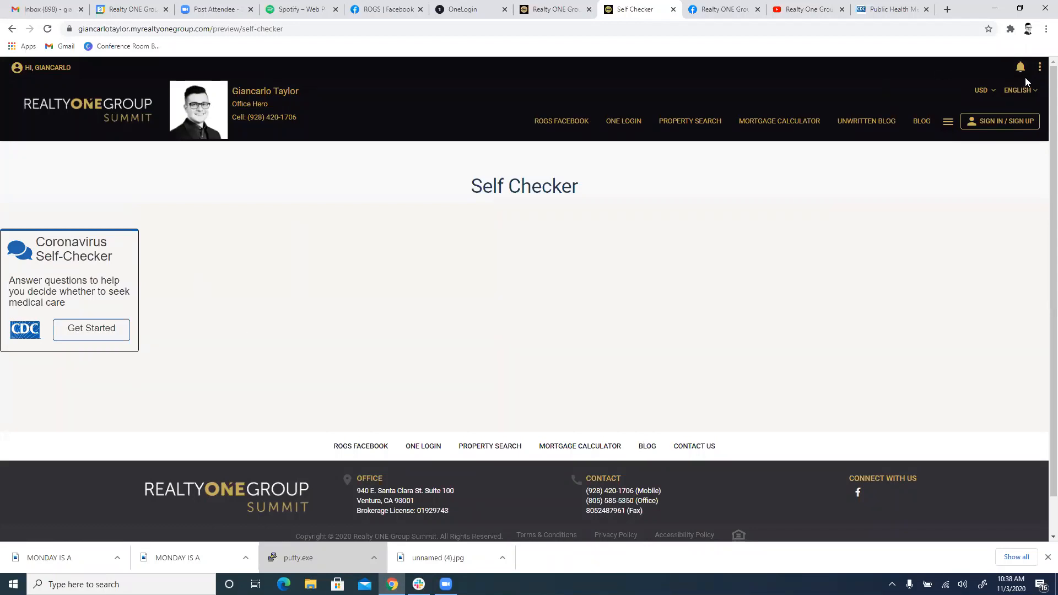
click(1039, 67)
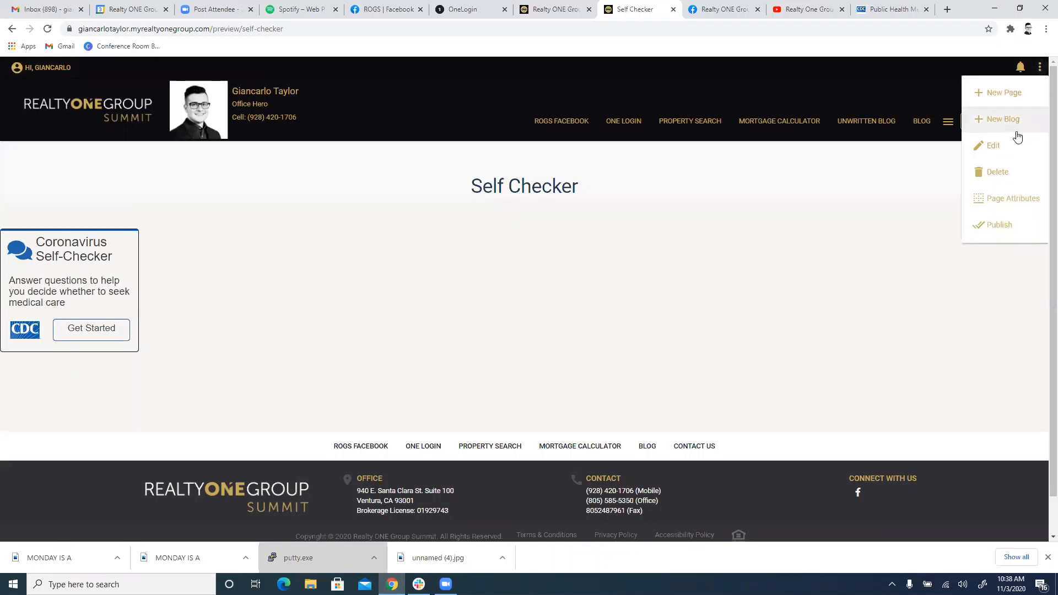
click(1013, 226)
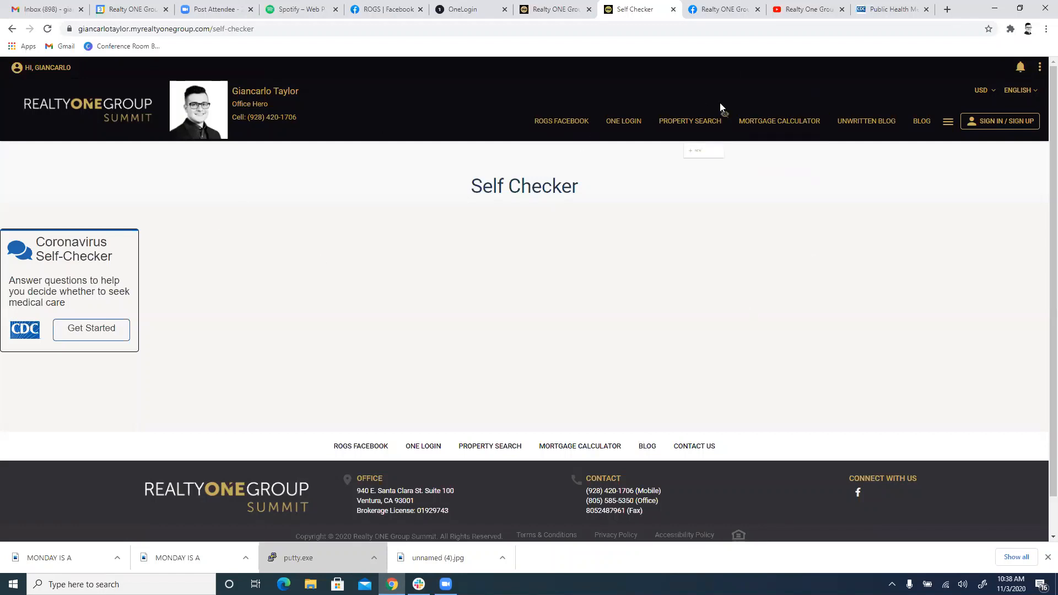
Go to the site's home page and fill its page attributes with the title Self Checker and the description CDC Self Checker
click(77, 112)
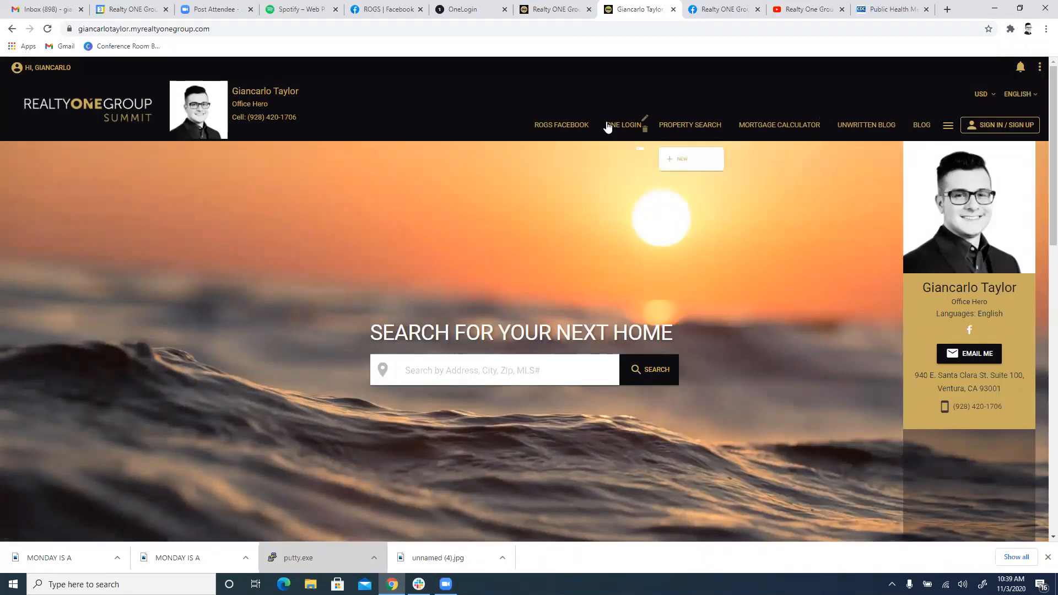
click(1039, 67)
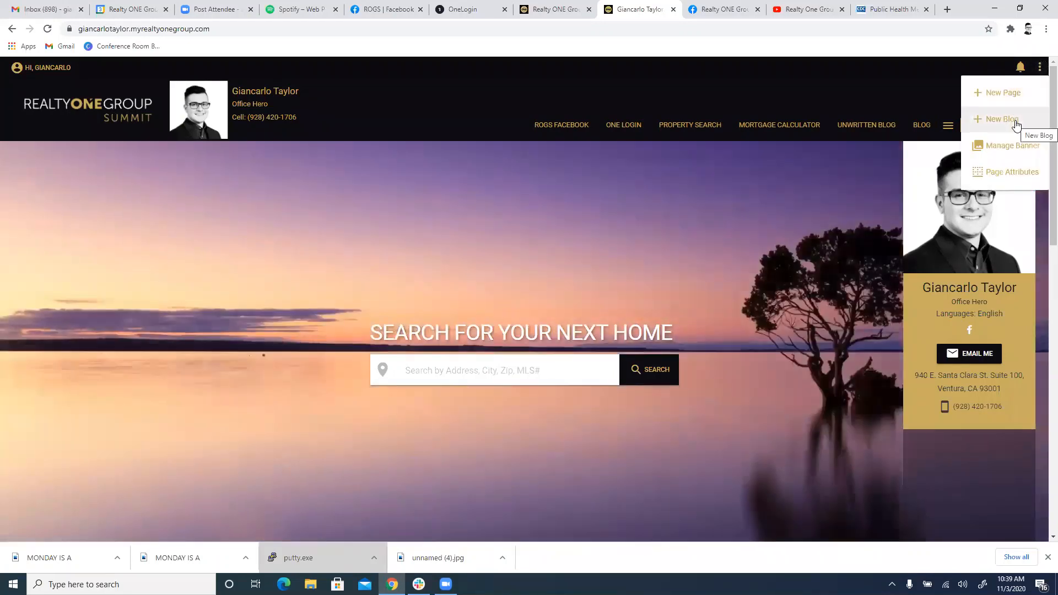
click(1011, 172)
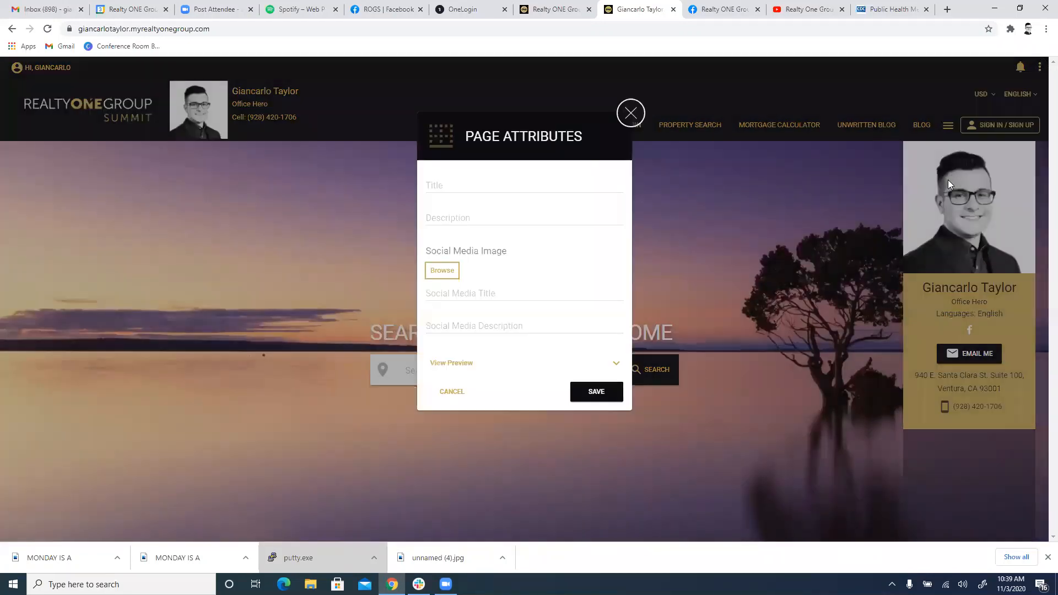
click(471, 187)
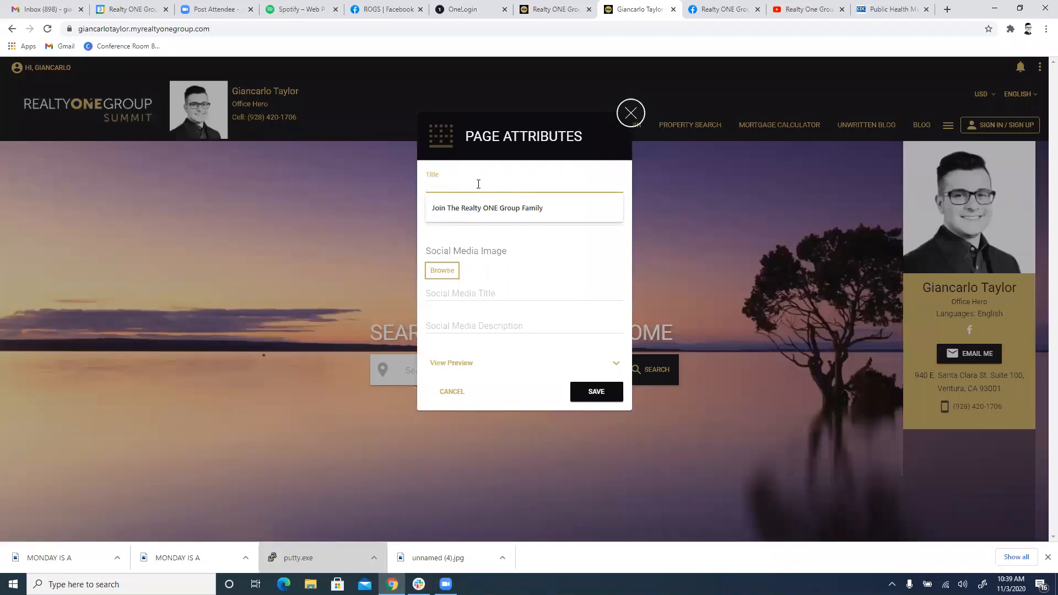
text(Self)
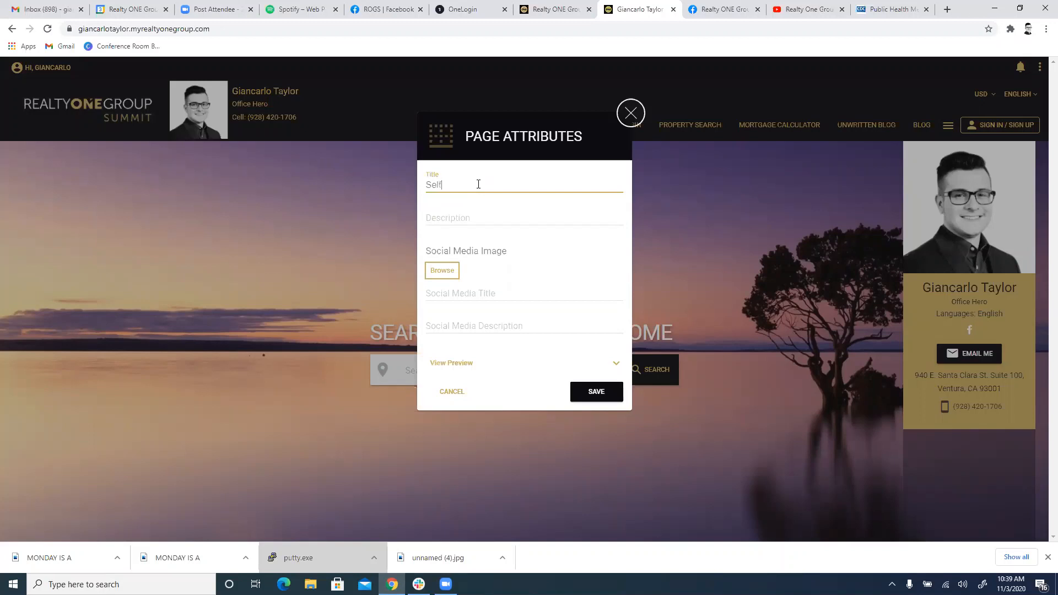
text( Checker)
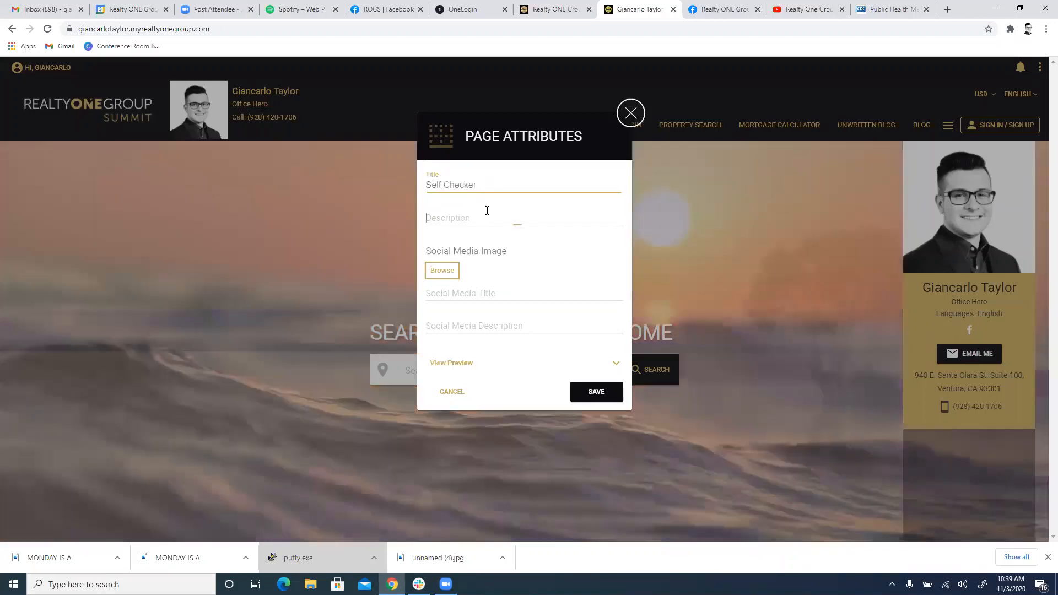
click(485, 212)
text(C)
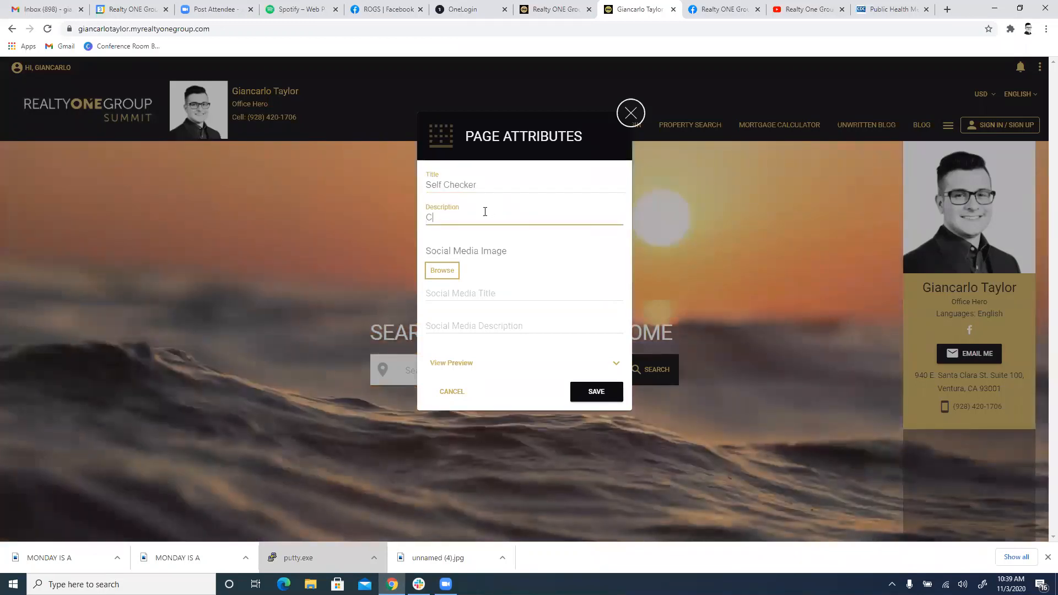
text(DC Self Checker)
click(530, 250)
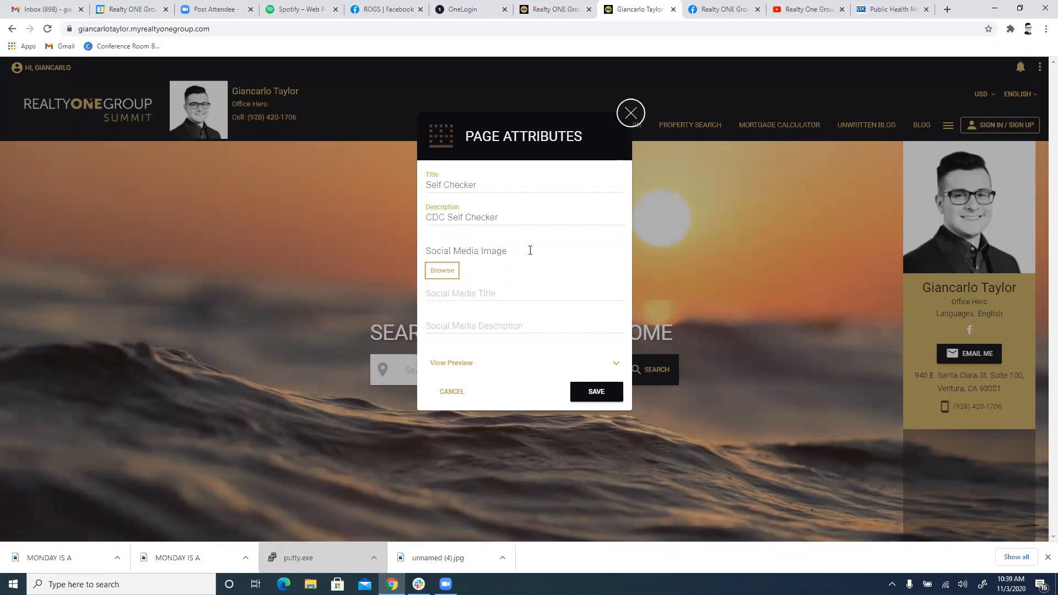
Preview how the page attributes look on Google and Facebook, and close them without saving
click(467, 367)
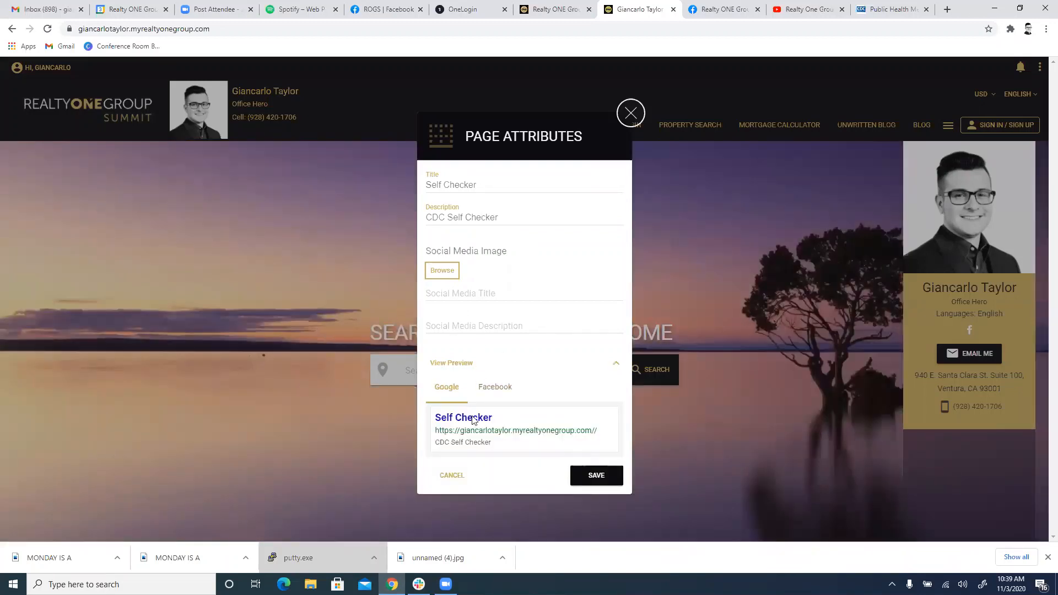
click(494, 387)
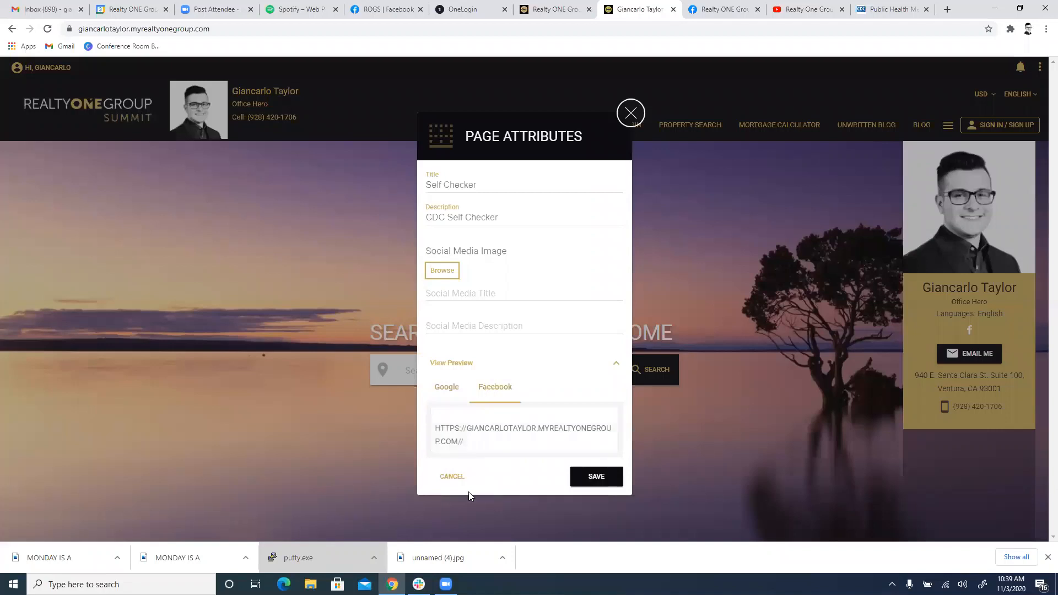
click(630, 113)
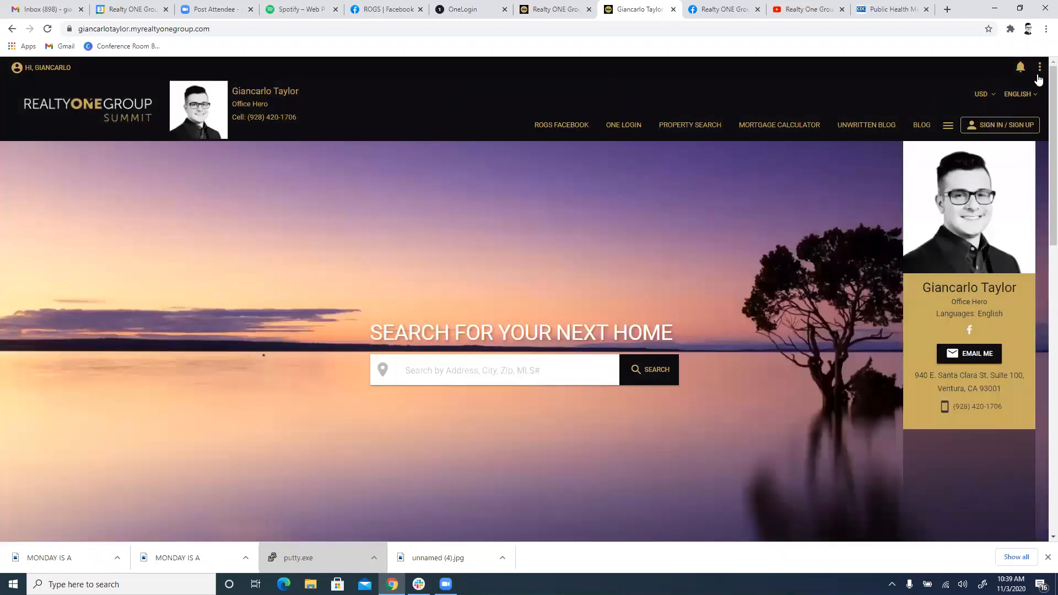
click(1037, 71)
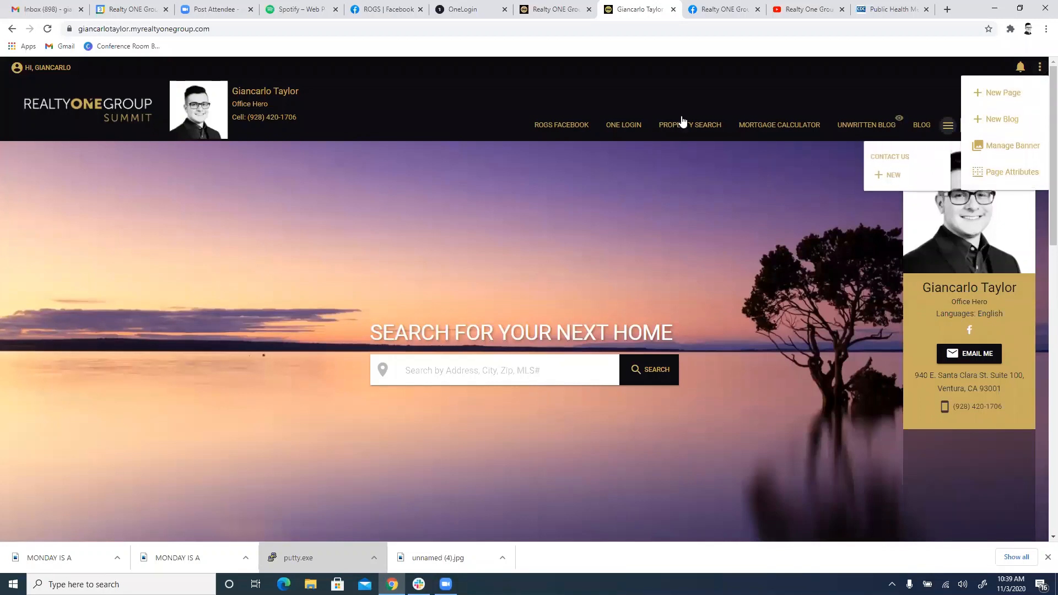
mouse_move(533, 125)
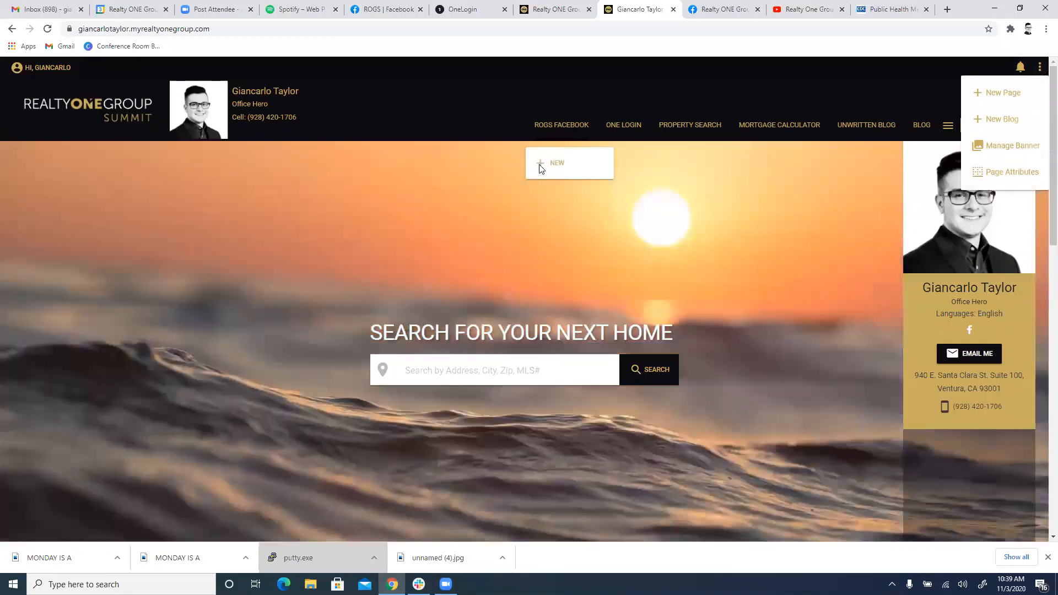
click(543, 162)
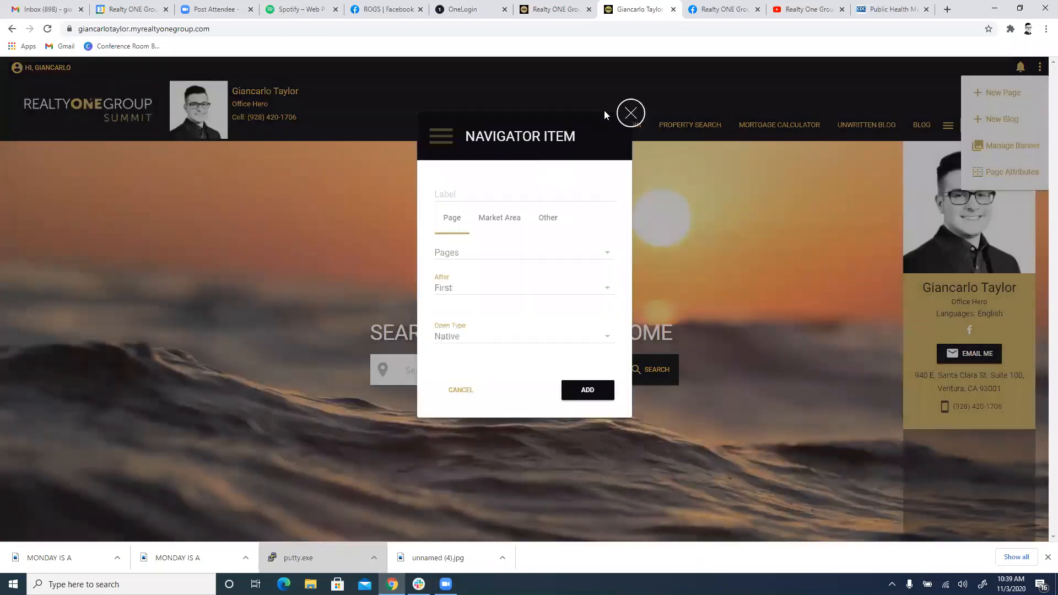
click(627, 112)
Start a new navigation item under ROGS Facebook with the label Self Checker, linked to the Self-Checker page
mouse_move(522, 131)
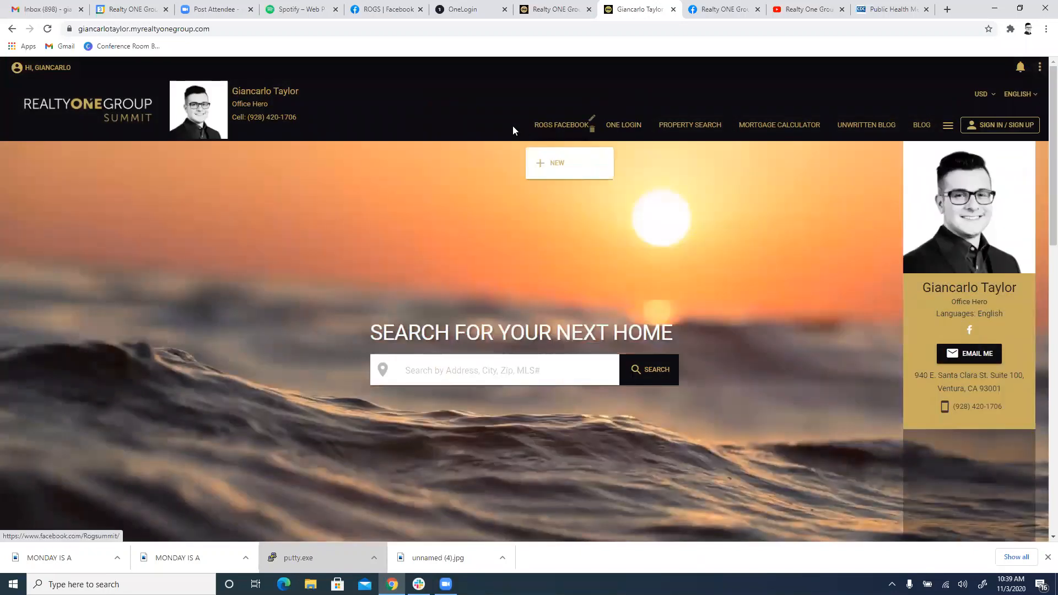
click(548, 159)
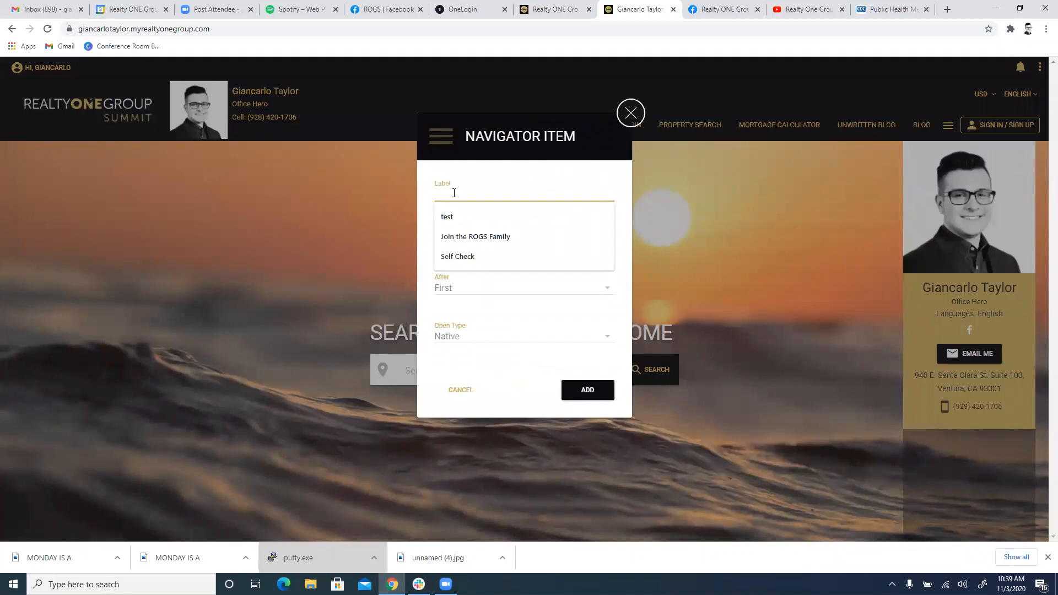
text(Self Checker)
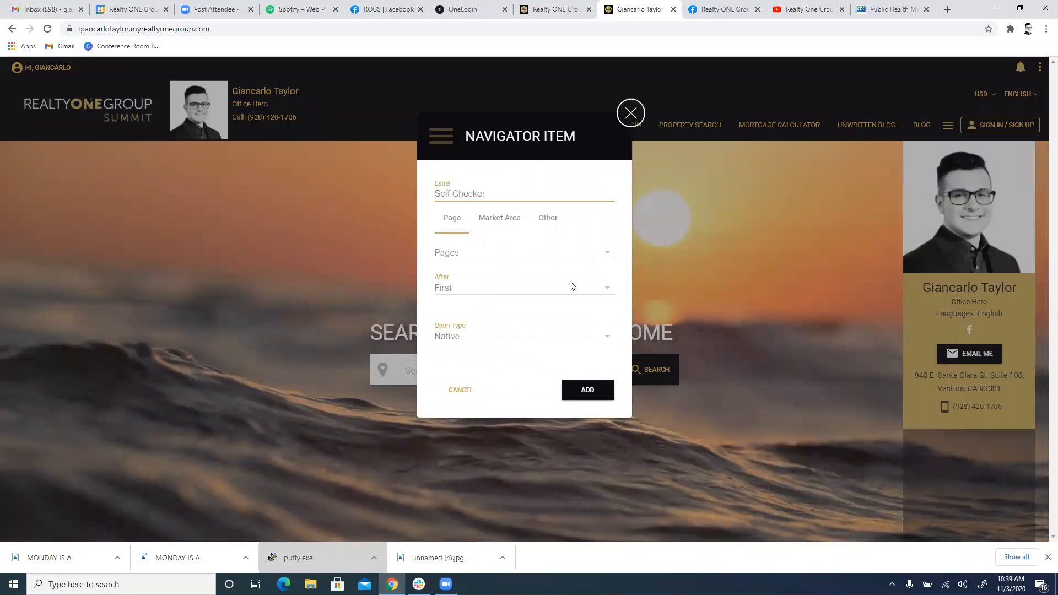
click(556, 257)
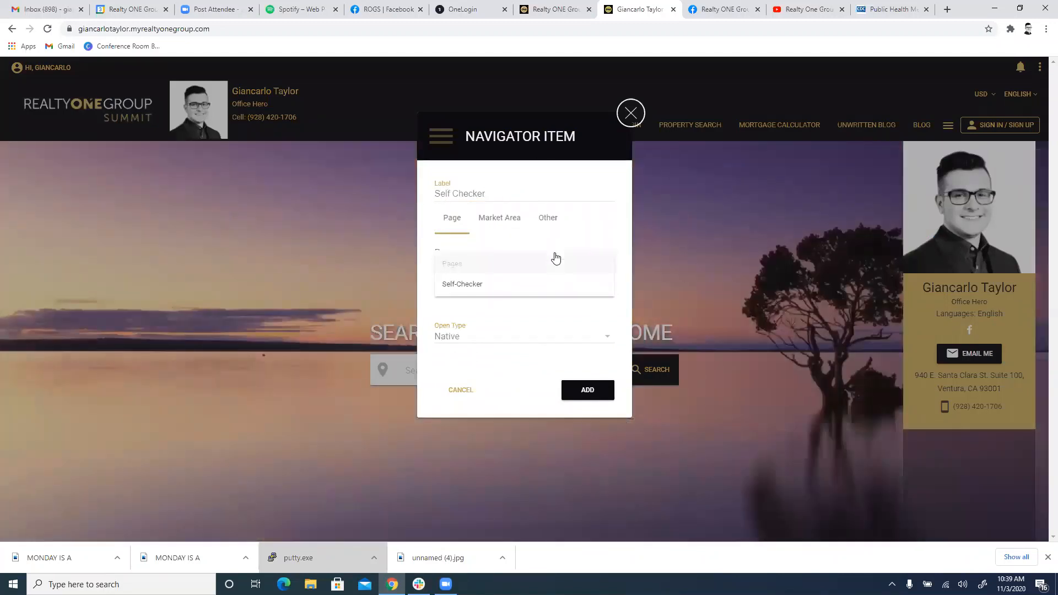
click(556, 257)
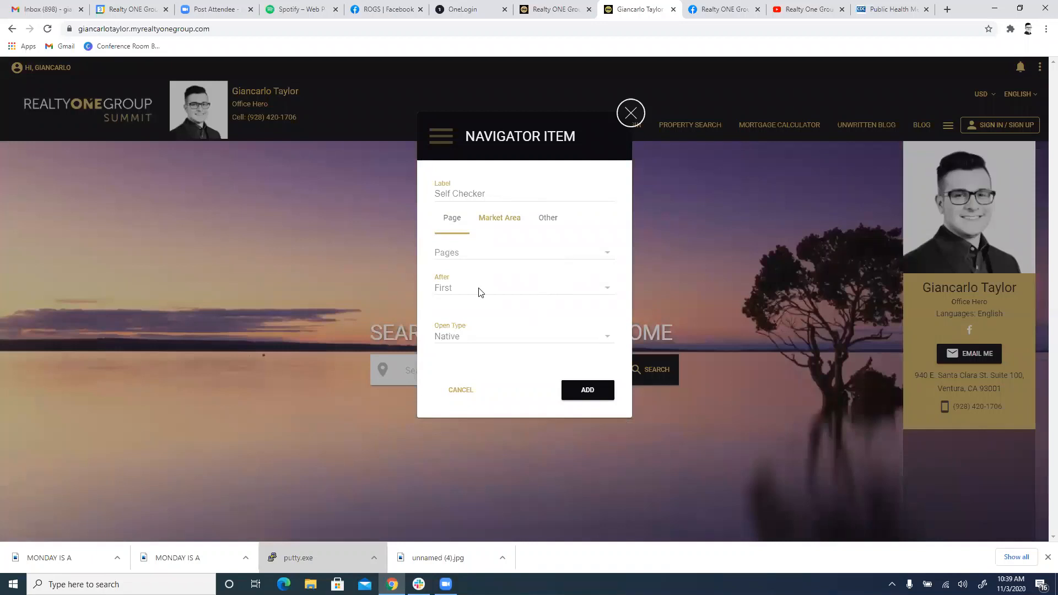
click(492, 337)
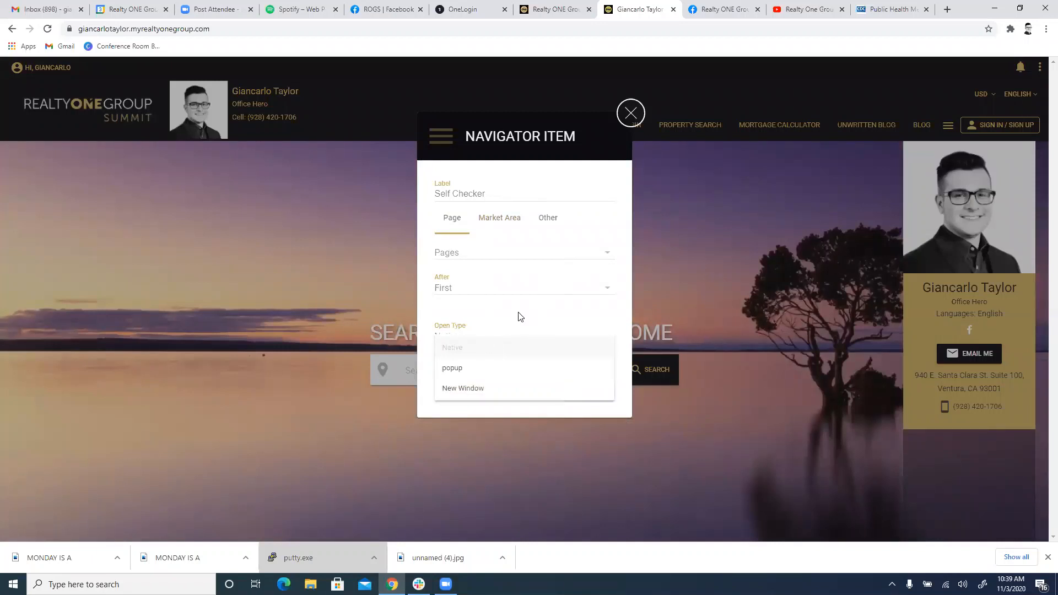
click(548, 252)
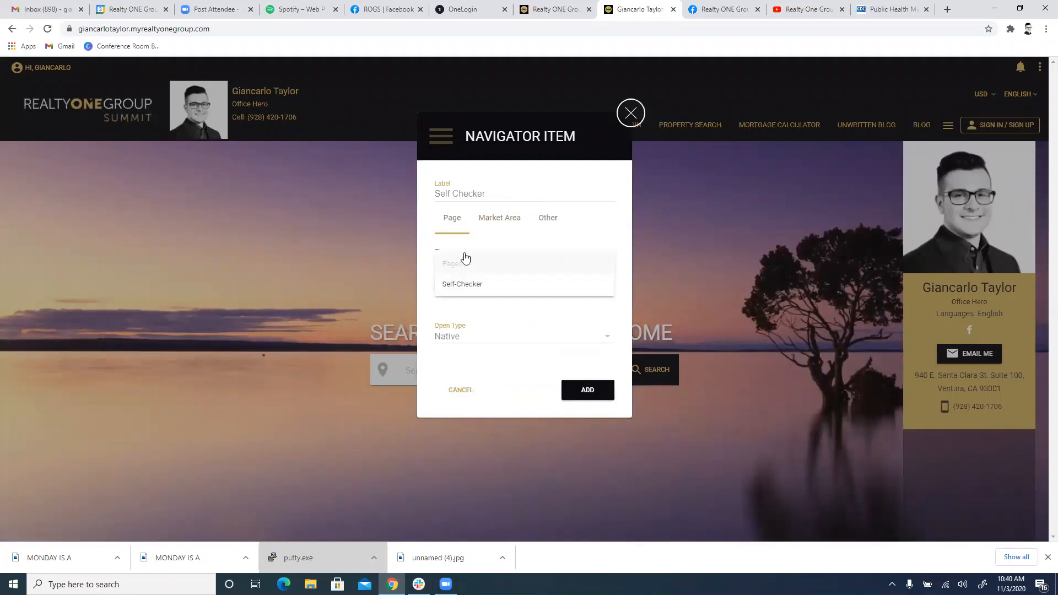
click(567, 224)
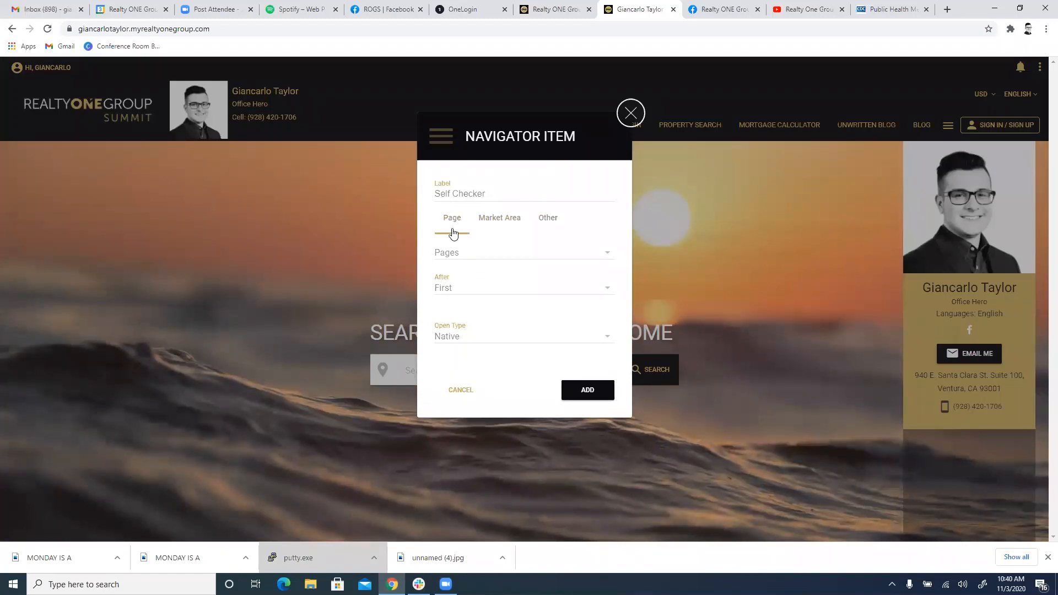
click(456, 263)
click(469, 288)
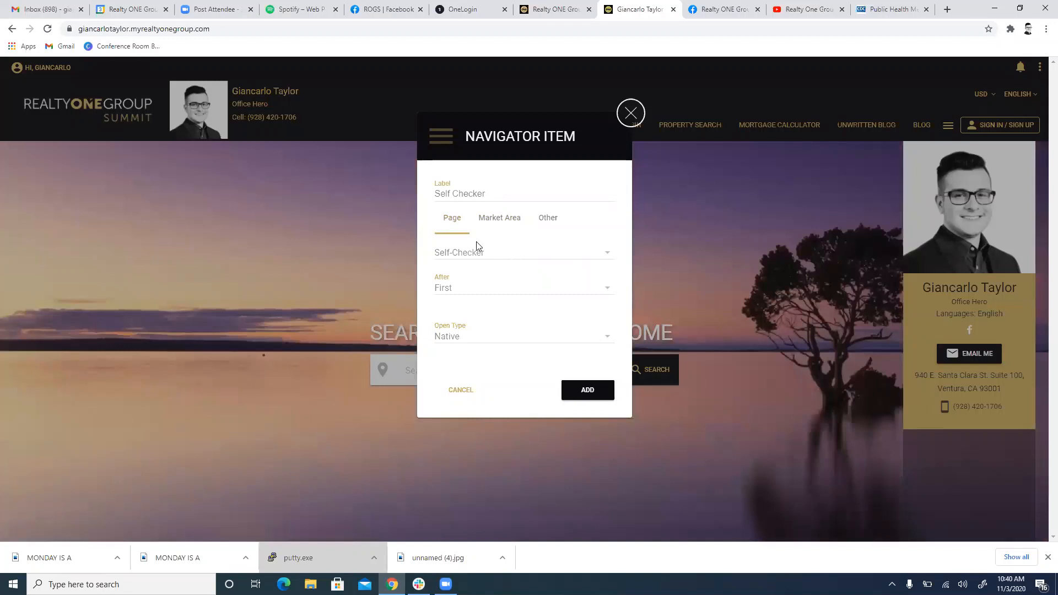
Review the page and open type choices, keep Self-Checker with the Native open type, and add the navigation item
click(470, 257)
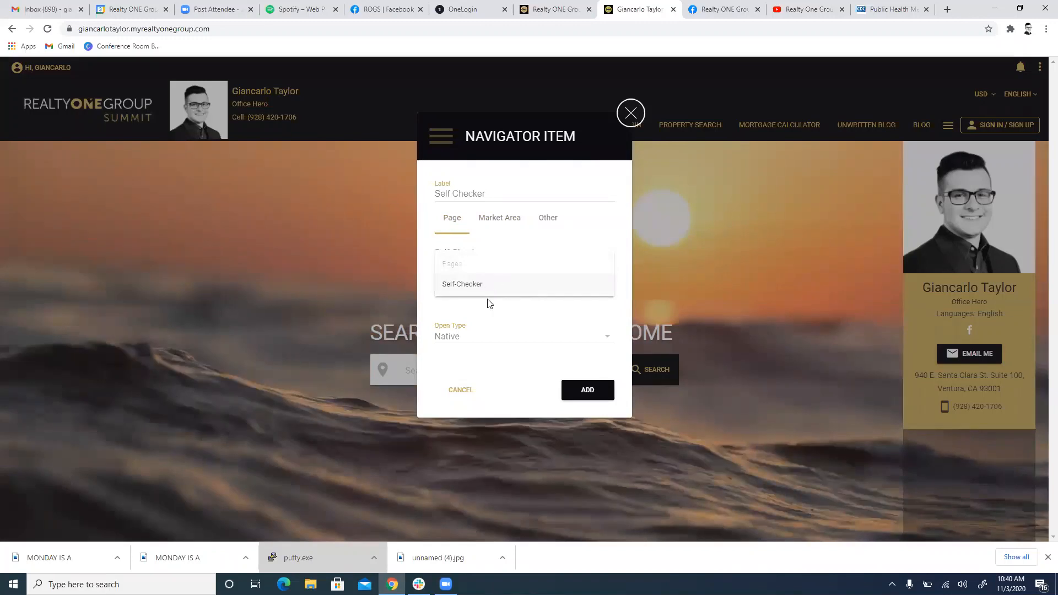
click(503, 287)
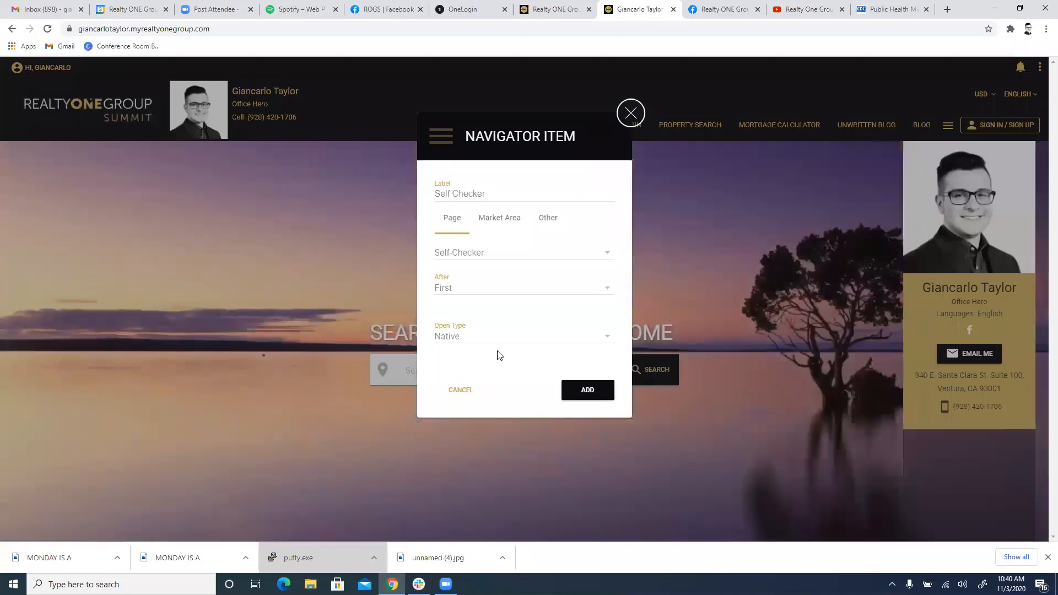
click(506, 336)
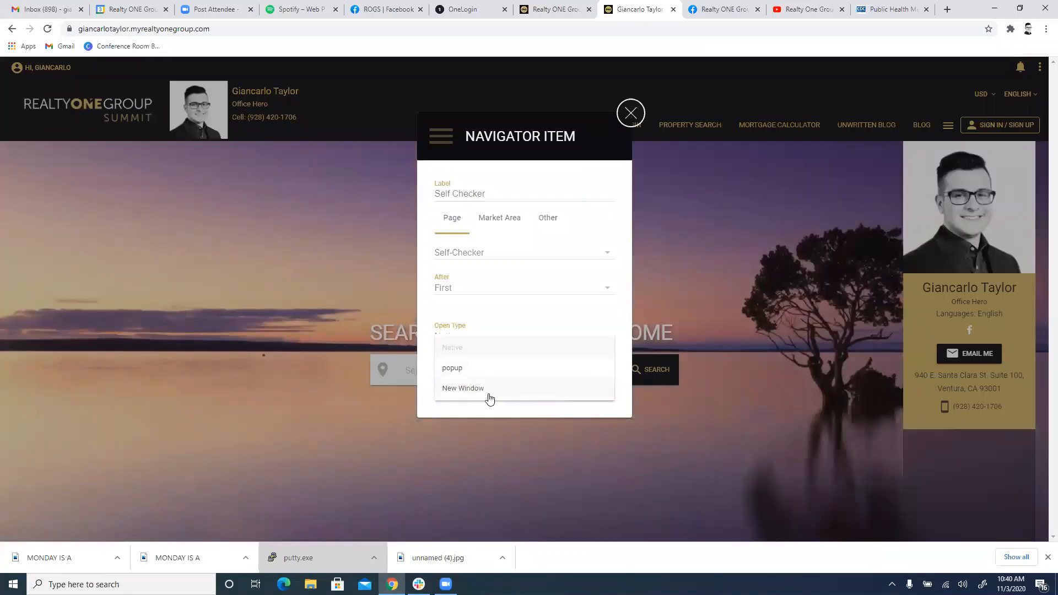
click(478, 322)
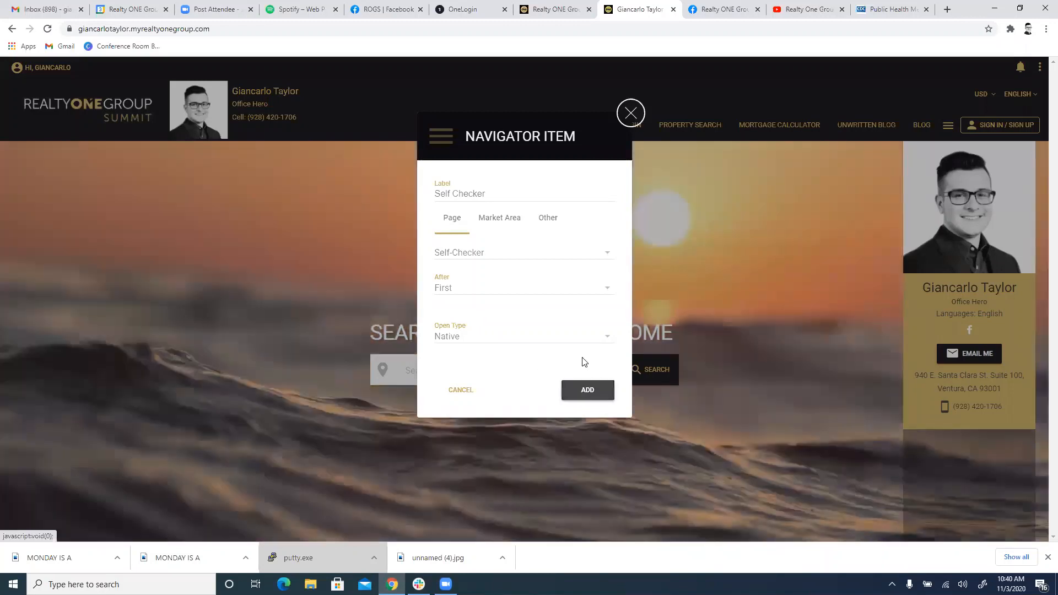
click(588, 389)
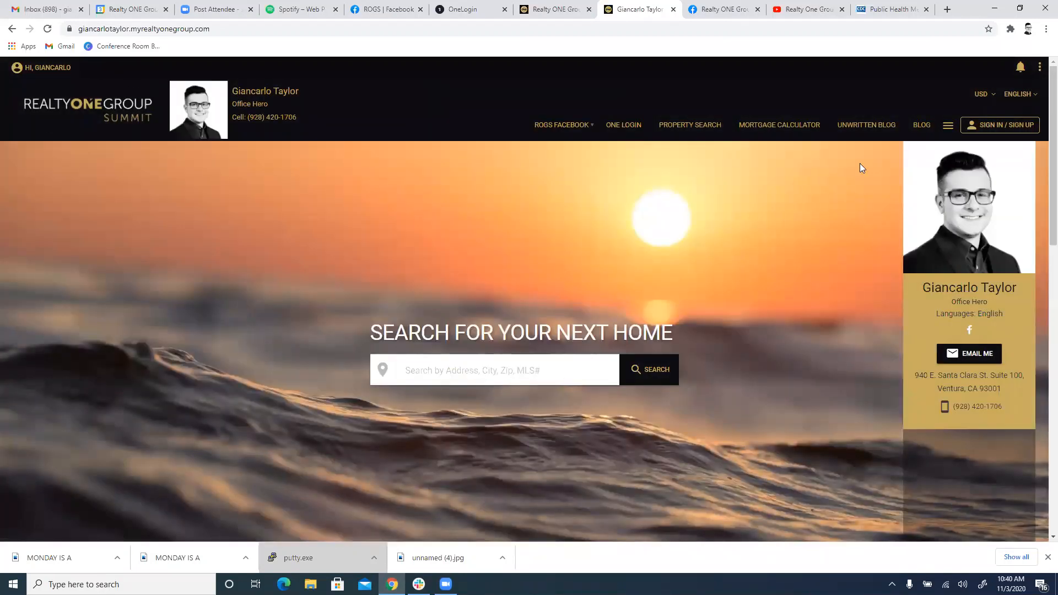
Test the Self Checker link under ROGS Facebook and return to the home page
mouse_move(560, 124)
mouse_move(573, 170)
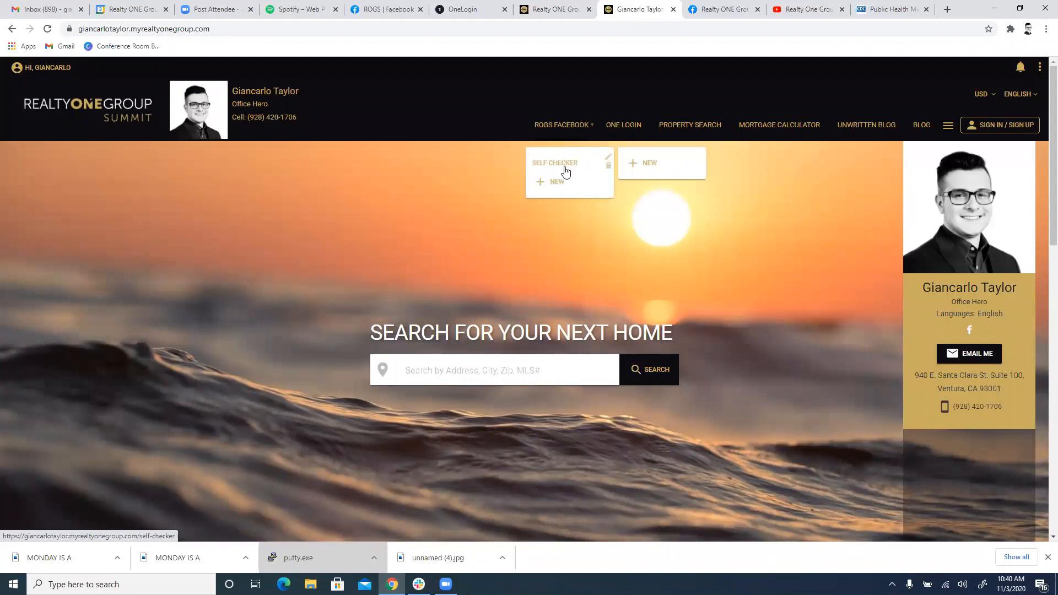
click(575, 170)
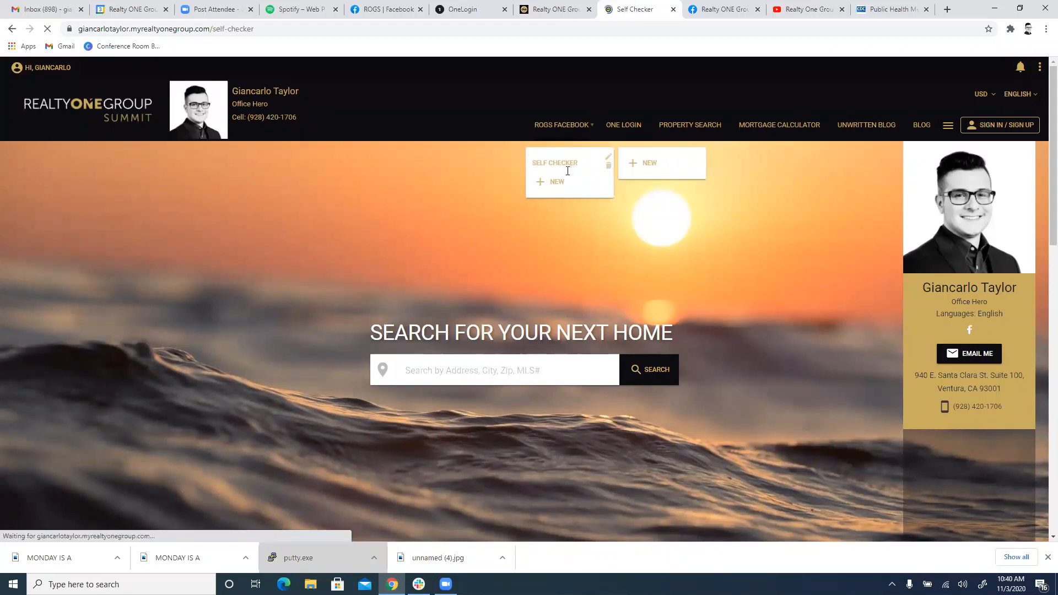
click(12, 30)
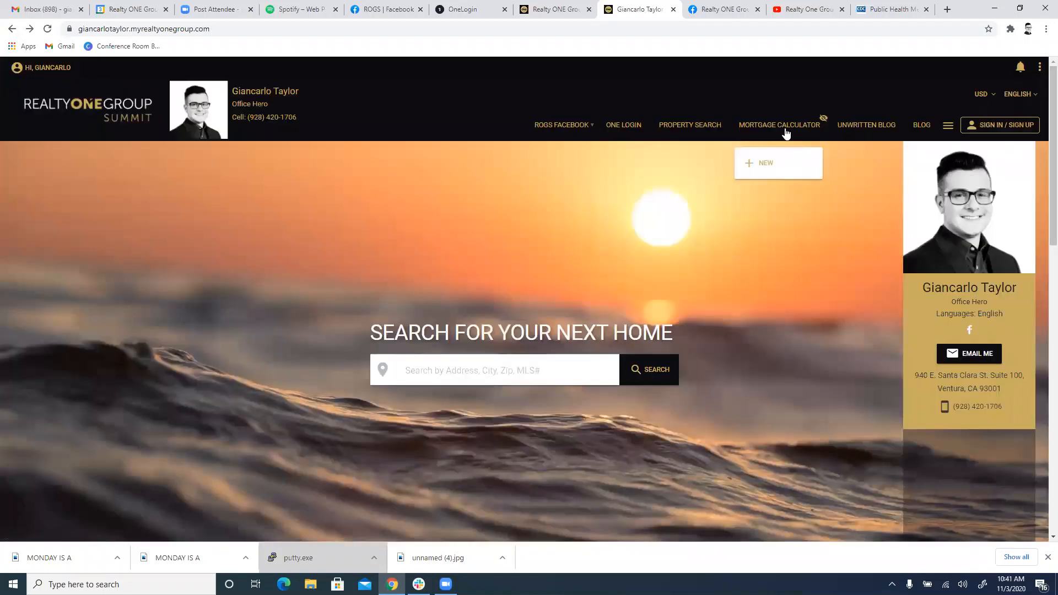
Examine the new item form in the overflow navigation and the One Login item's settings, closing both without saving
mouse_move(949, 131)
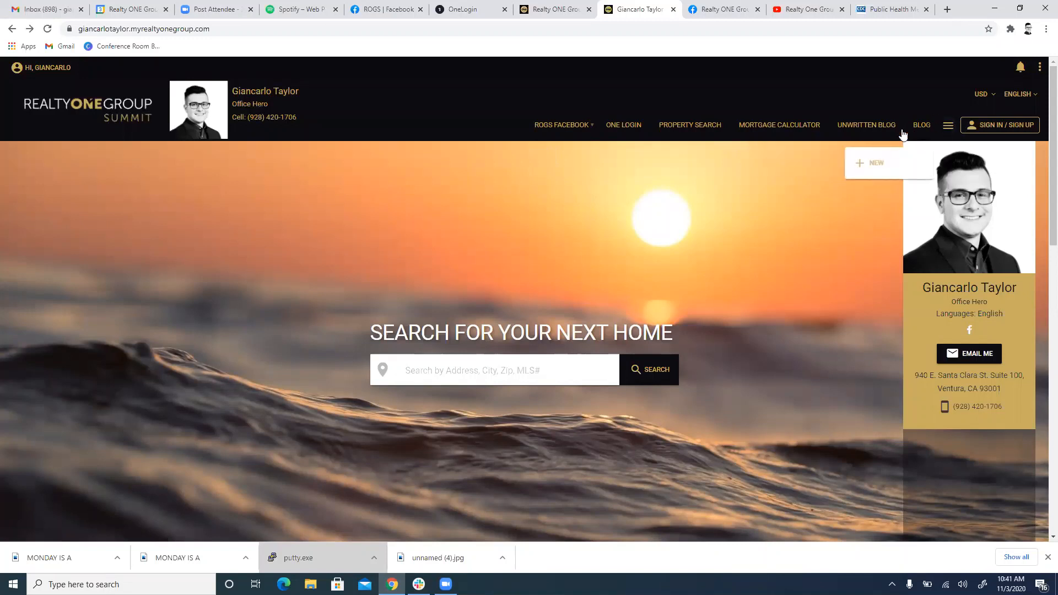
click(1039, 67)
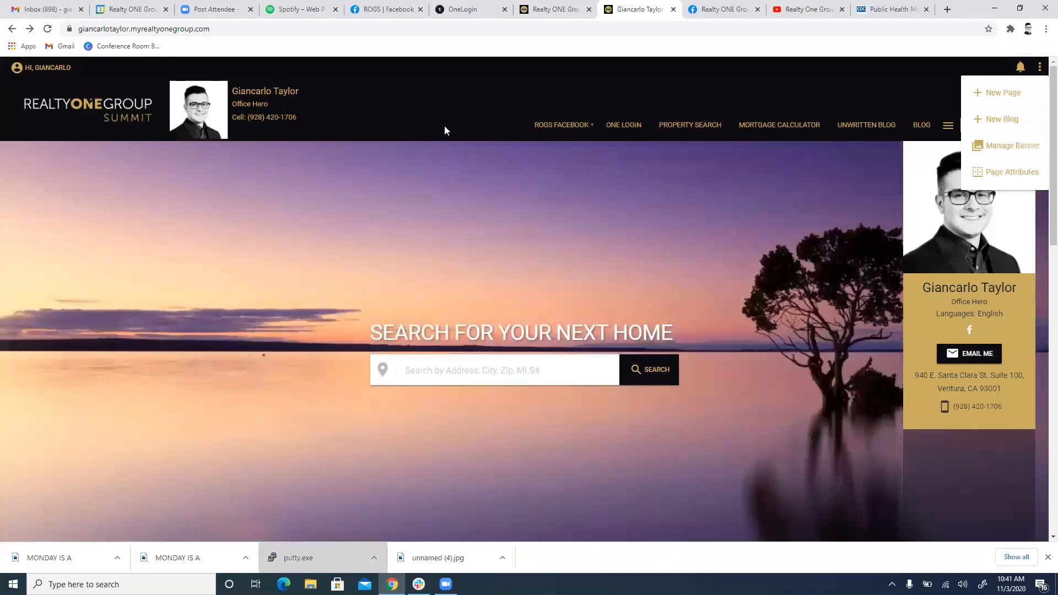
click(507, 98)
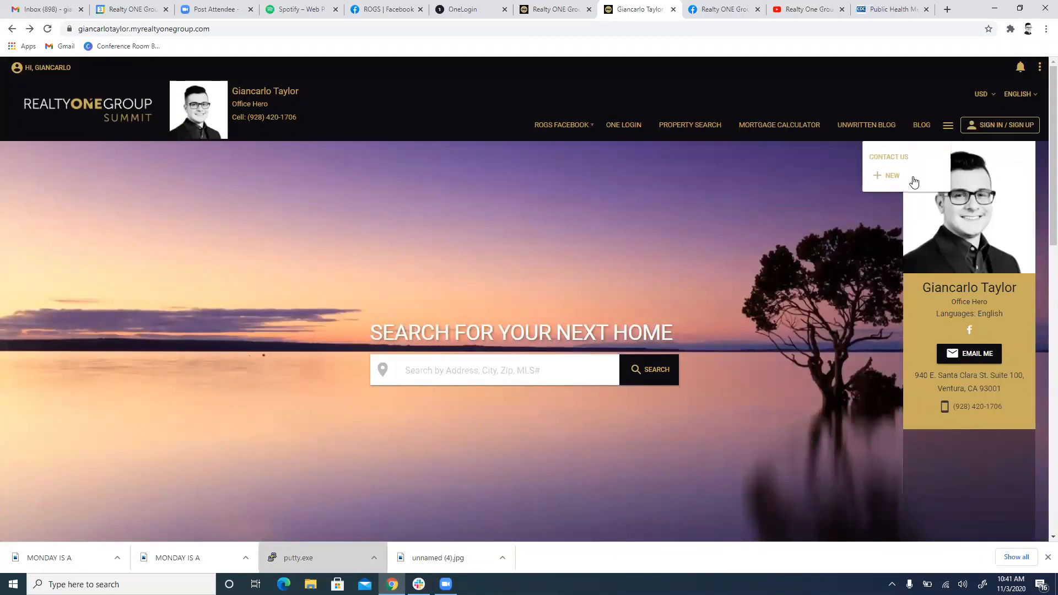
click(909, 182)
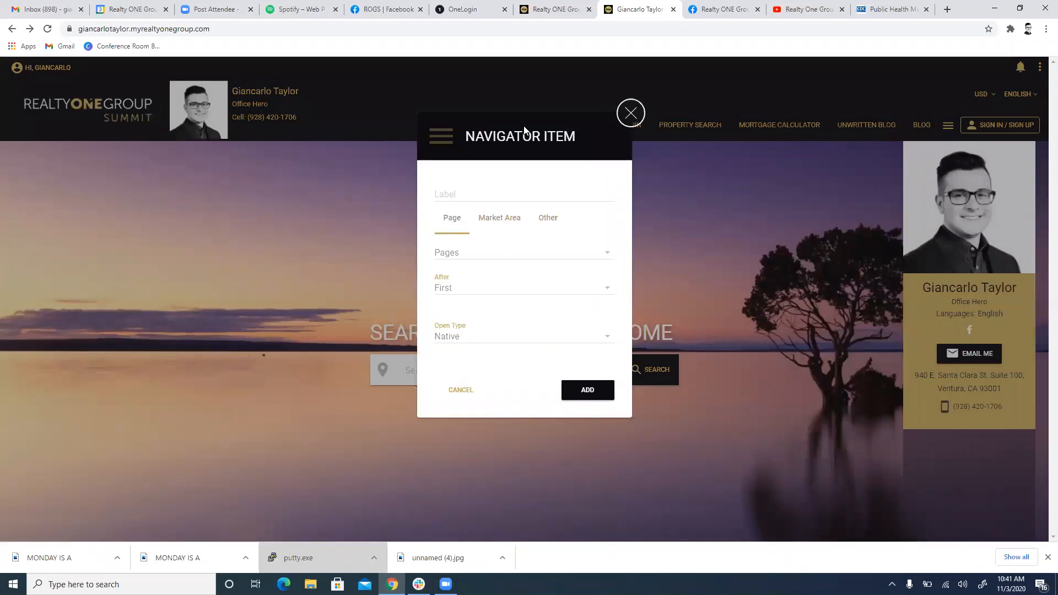
click(631, 114)
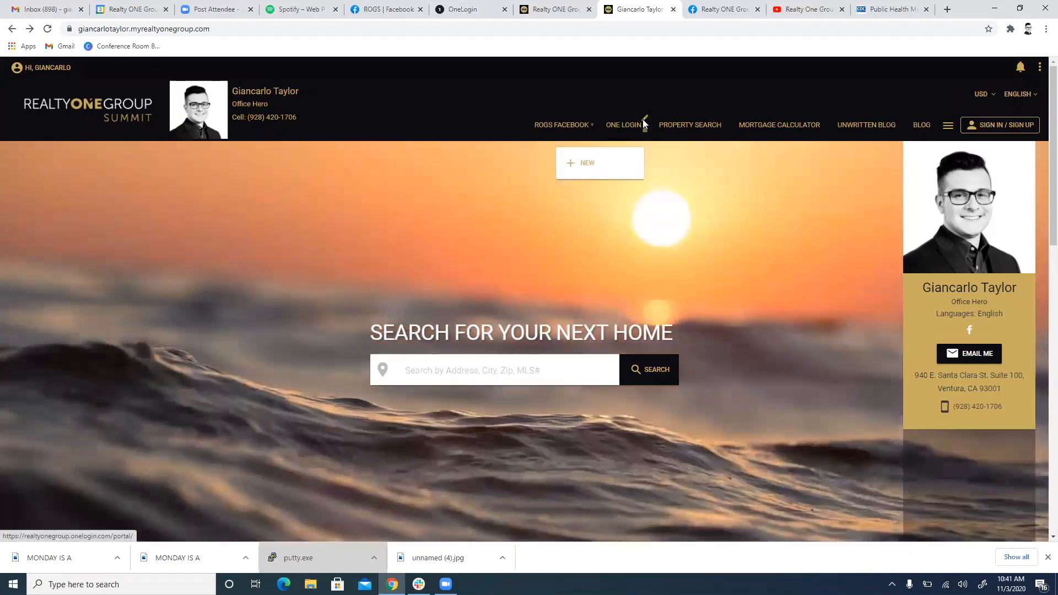
click(643, 123)
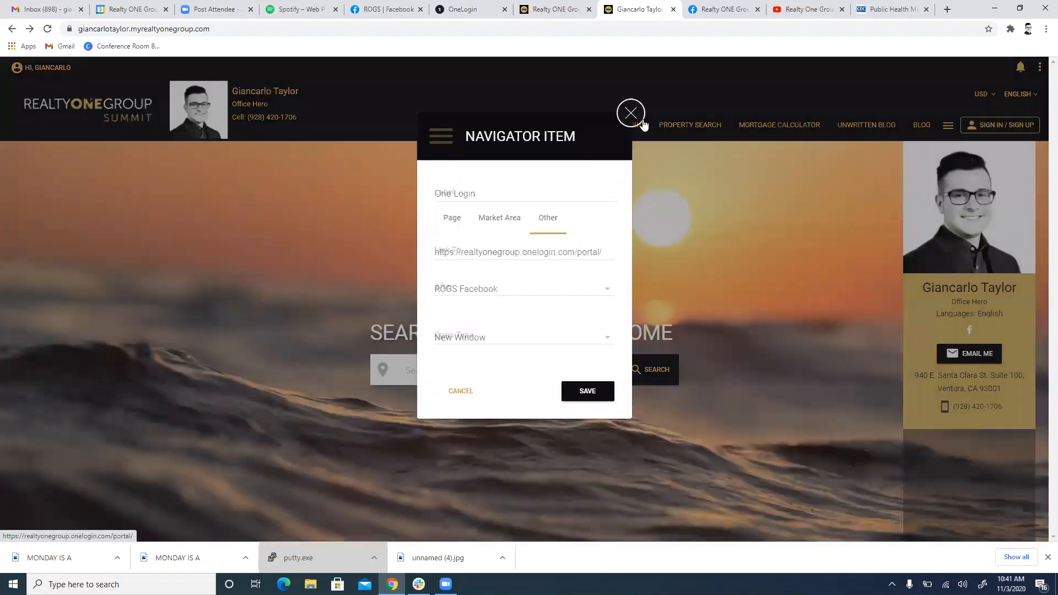
click(489, 396)
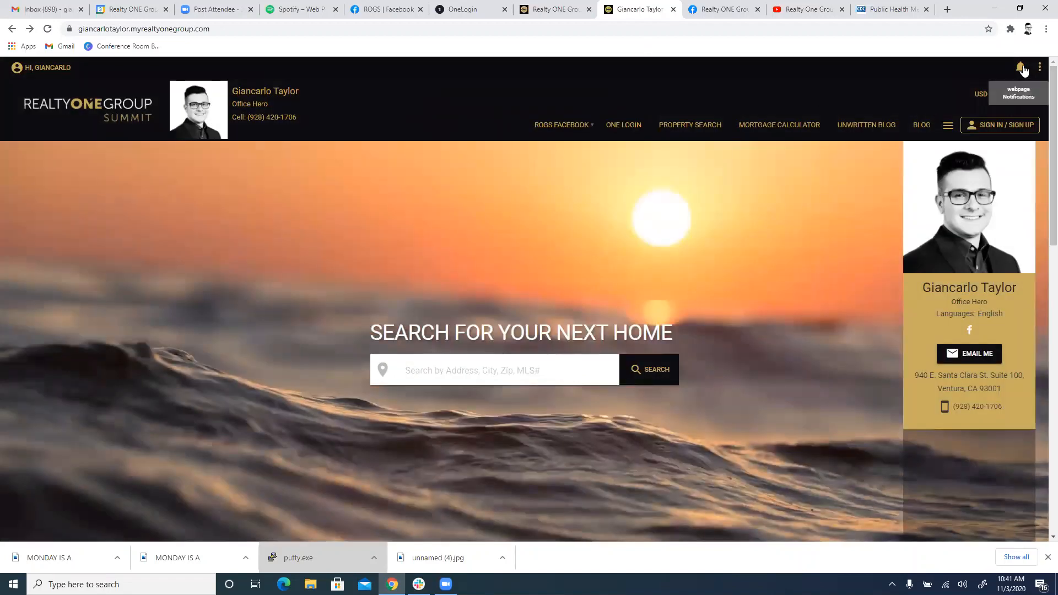
View the banner photos and videos manager and close it without making changes
click(1039, 67)
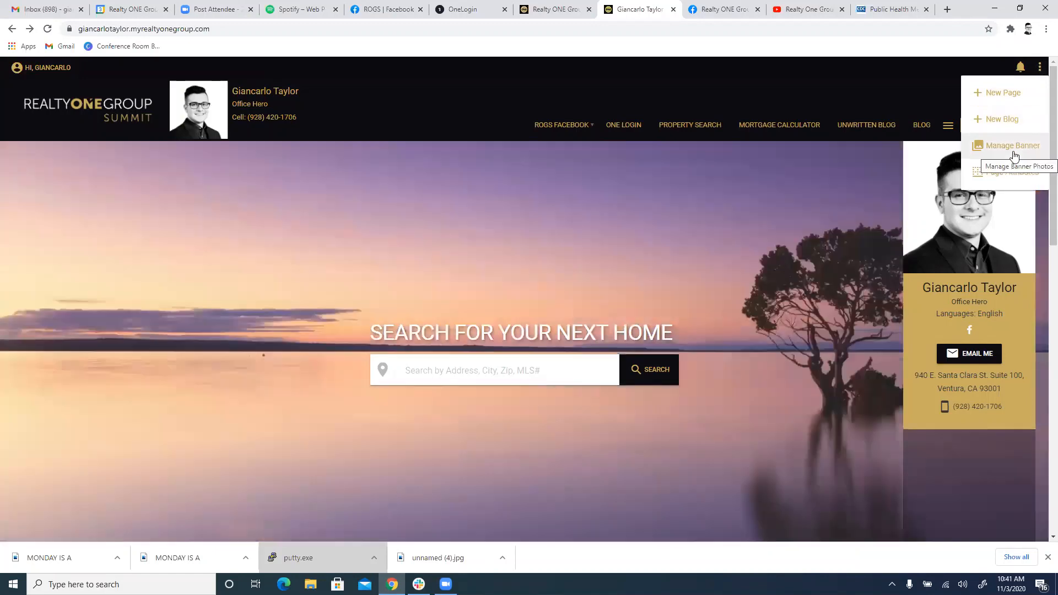
click(1013, 149)
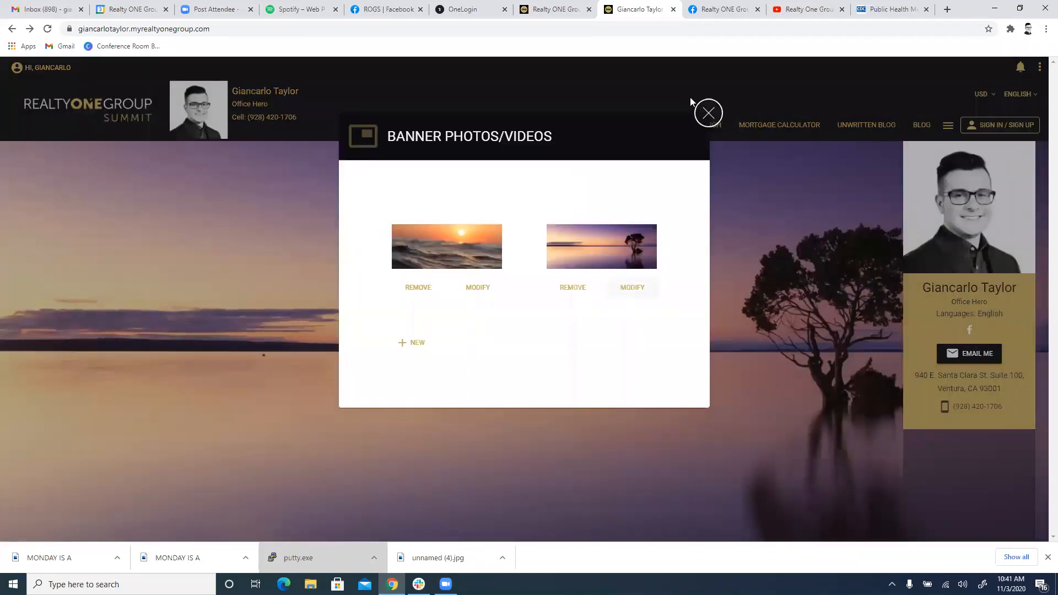
click(1033, 75)
Set the home page's title attribute to Self Checker and save the page attributes
click(1039, 67)
click(992, 166)
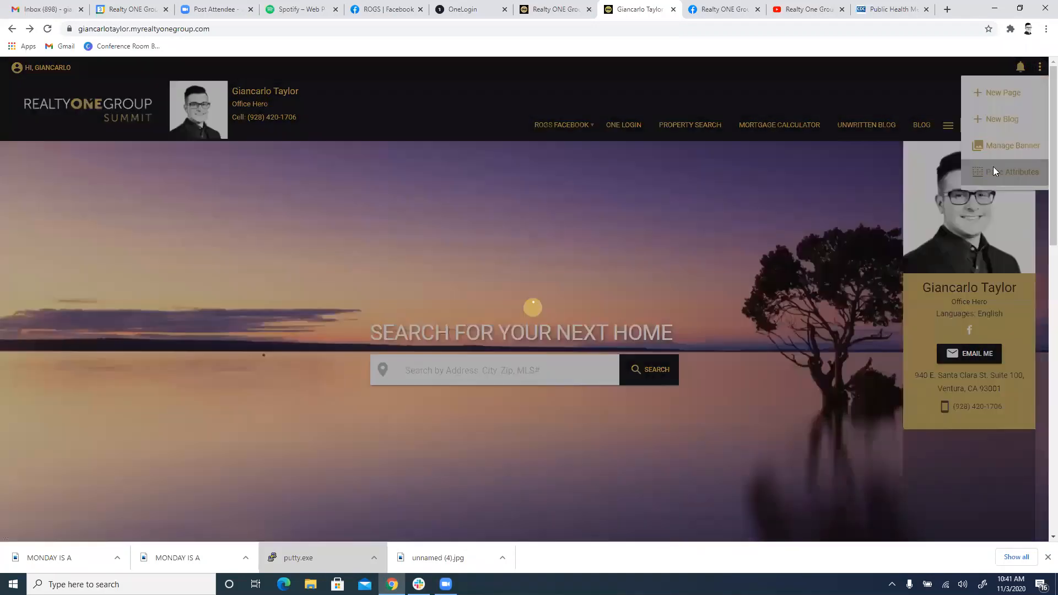
click(453, 189)
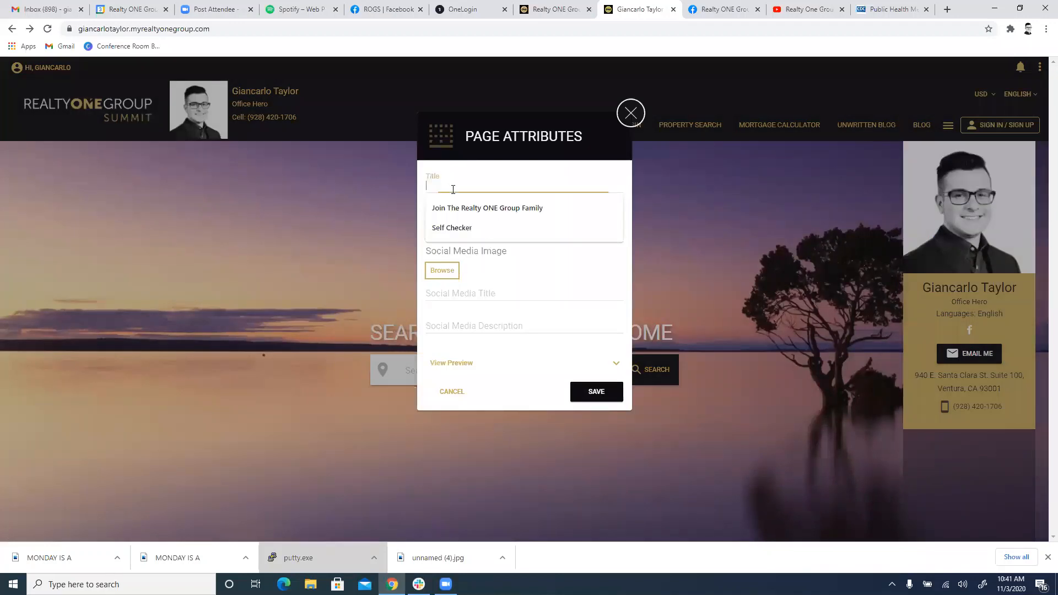
click(496, 179)
click(492, 187)
text(Self C)
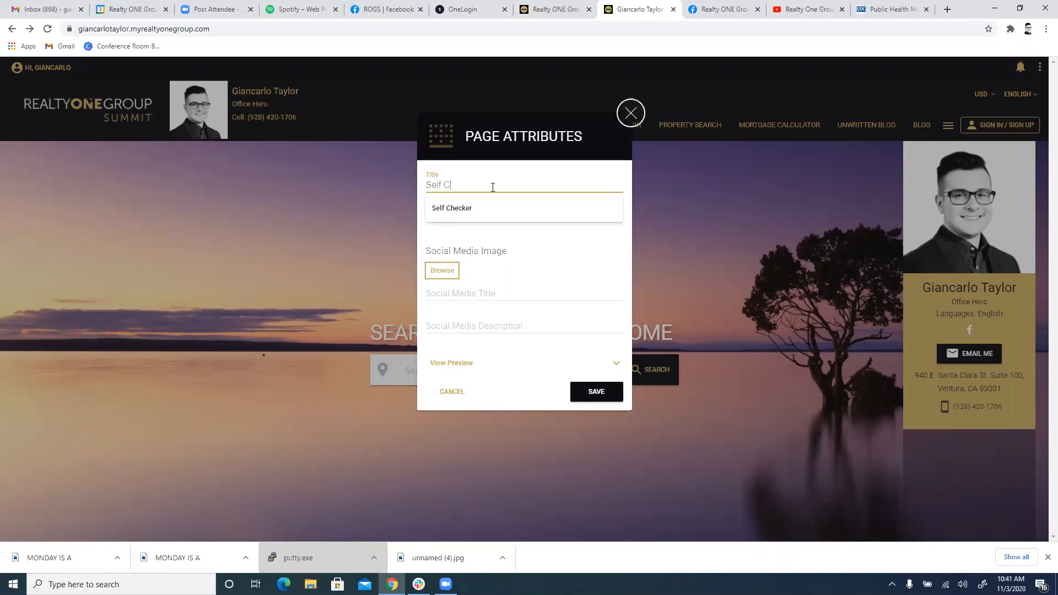
text(hecke)
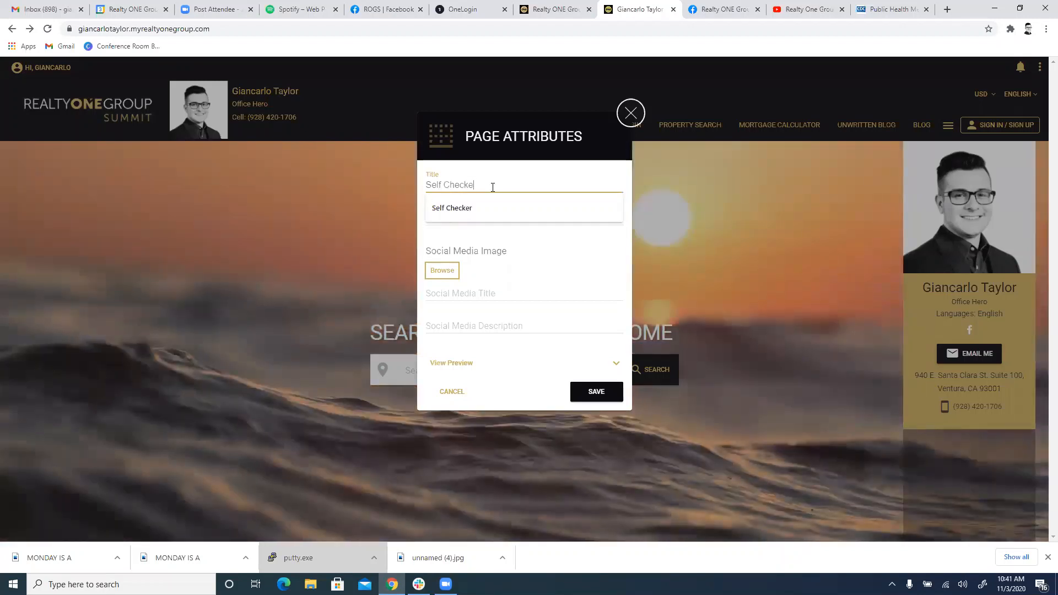
text(er)
key(BackSpace)
key(BackSpace)
text(r)
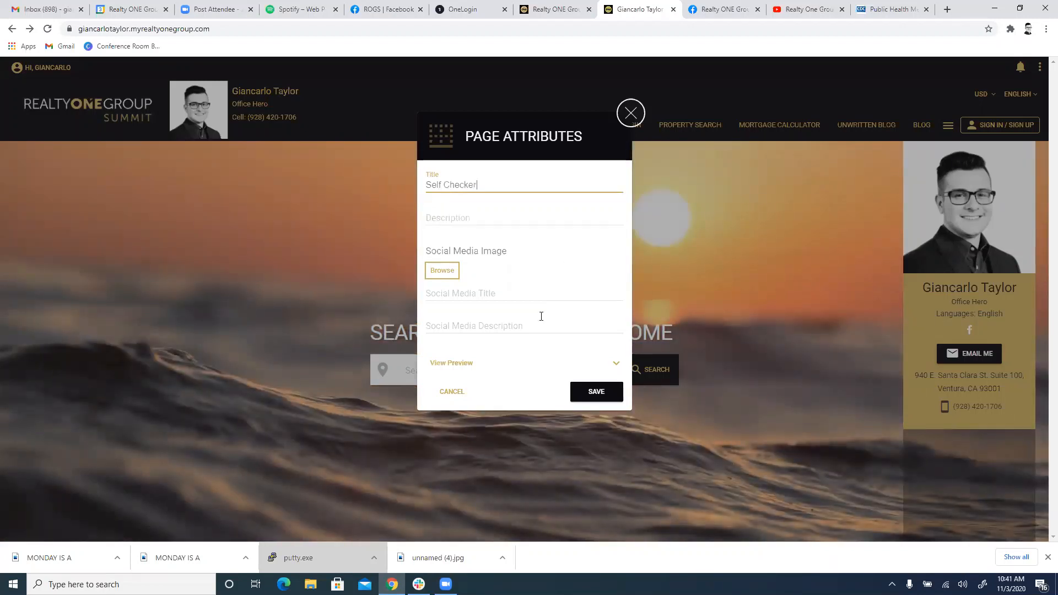
click(529, 218)
click(597, 394)
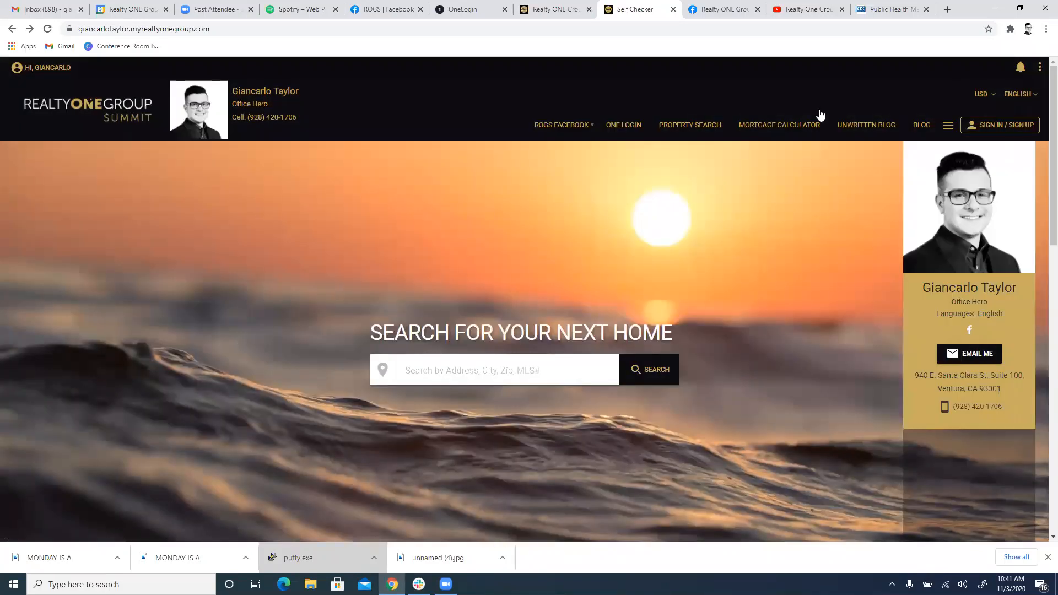
Reload the home page and view the template settings, closing them without changes
click(47, 30)
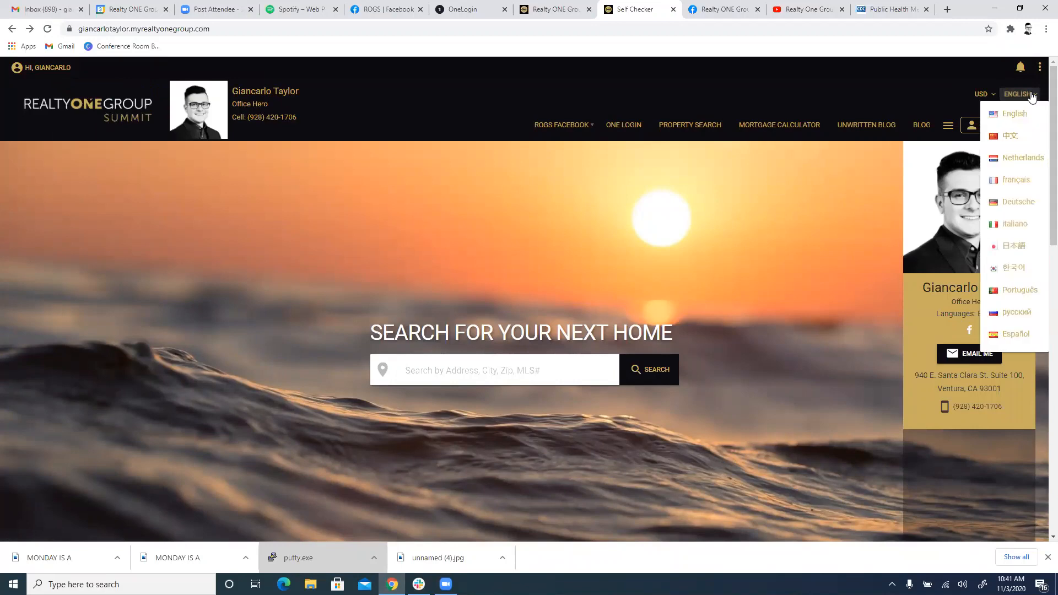
scroll(670, 380, down, 9)
scroll(149, 255, up, 9)
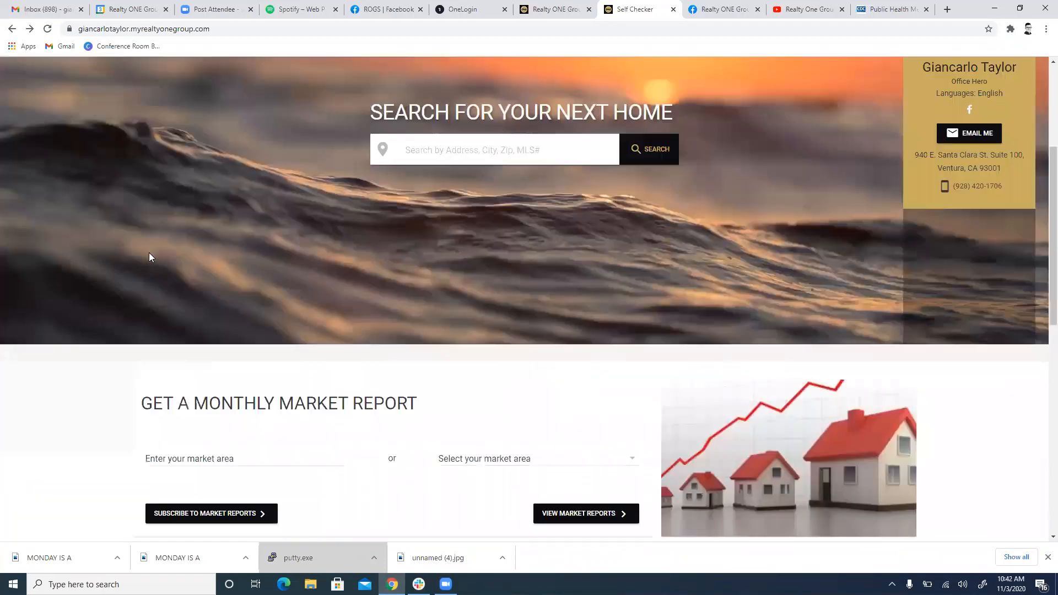
click(18, 65)
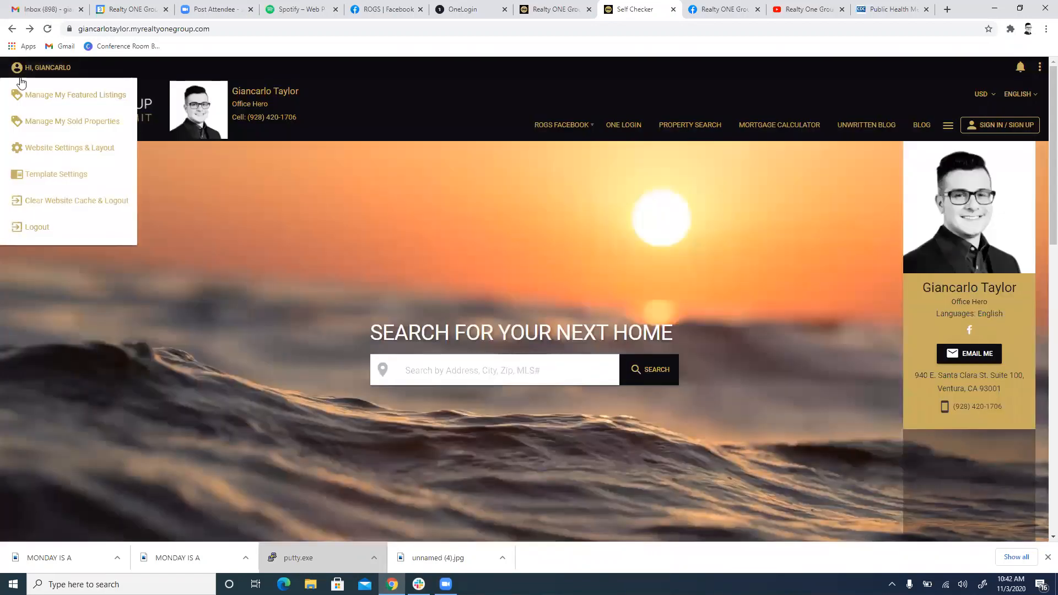
click(35, 180)
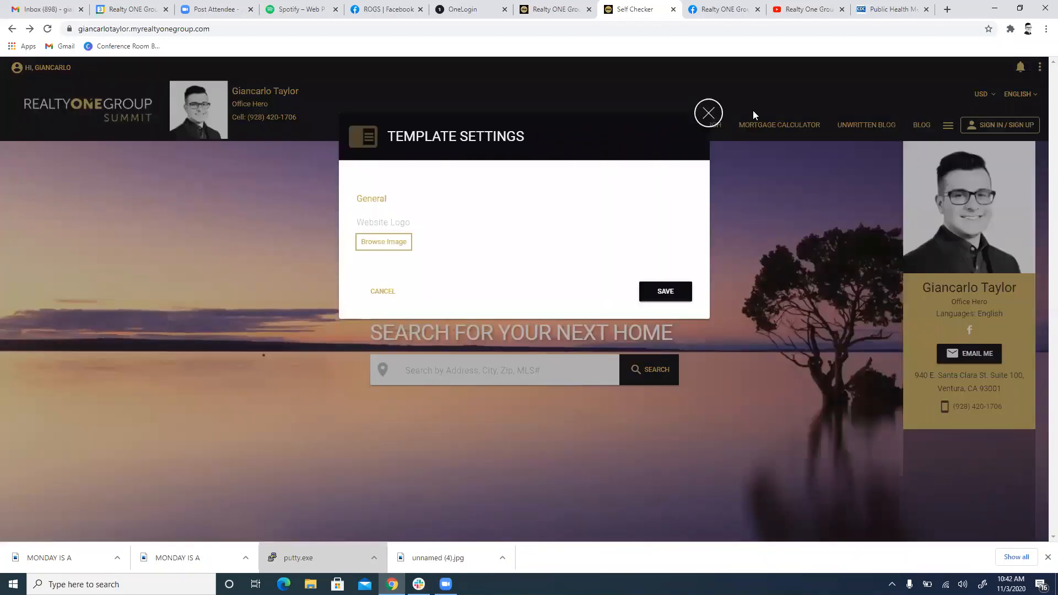
click(708, 114)
mouse_move(530, 128)
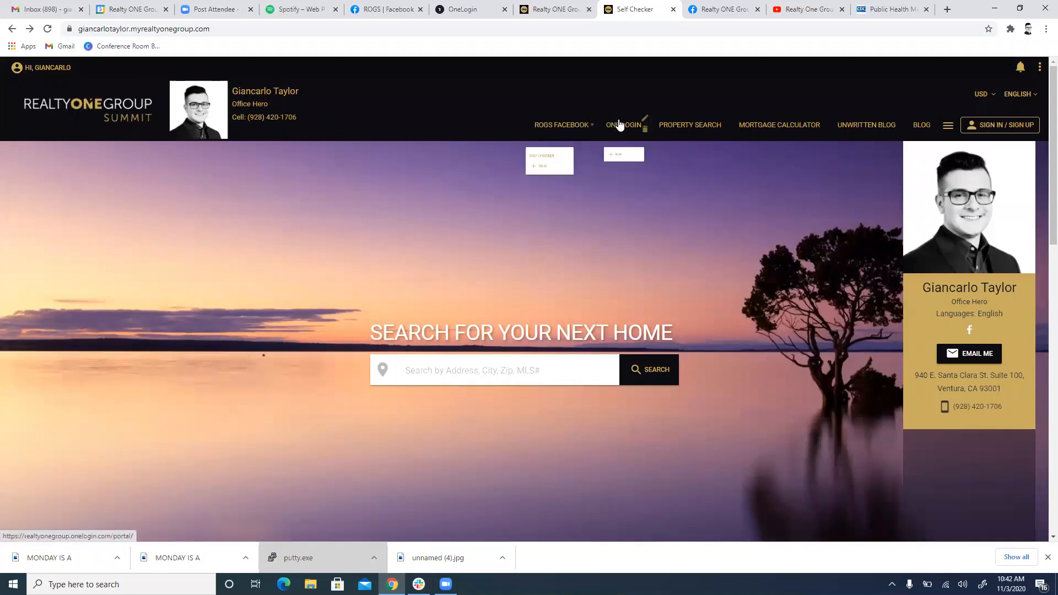
Examine the currency and language choices in the site header without changing either
click(945, 126)
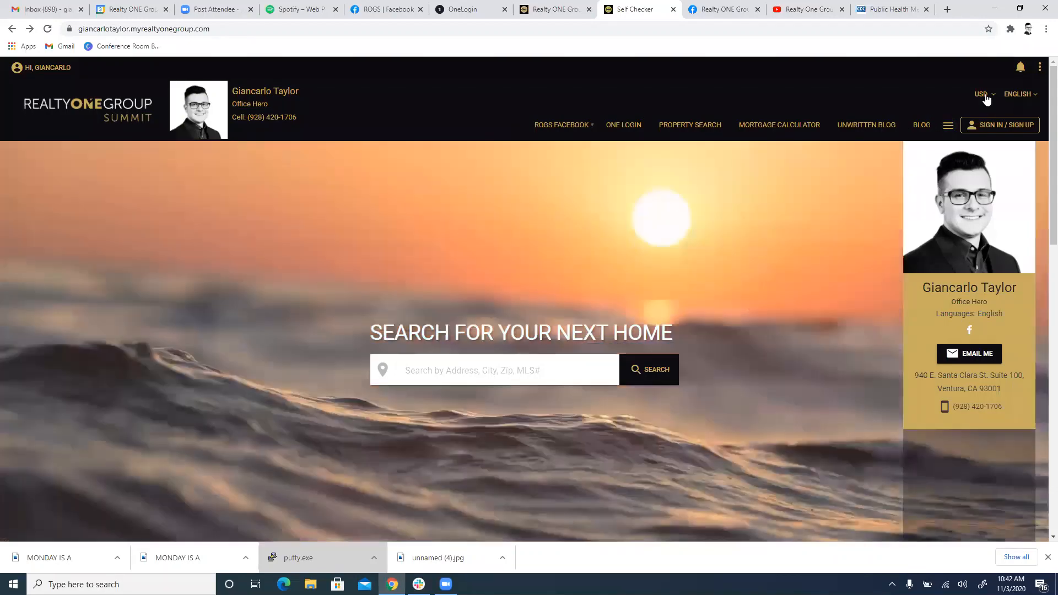
click(983, 95)
click(988, 98)
click(1018, 97)
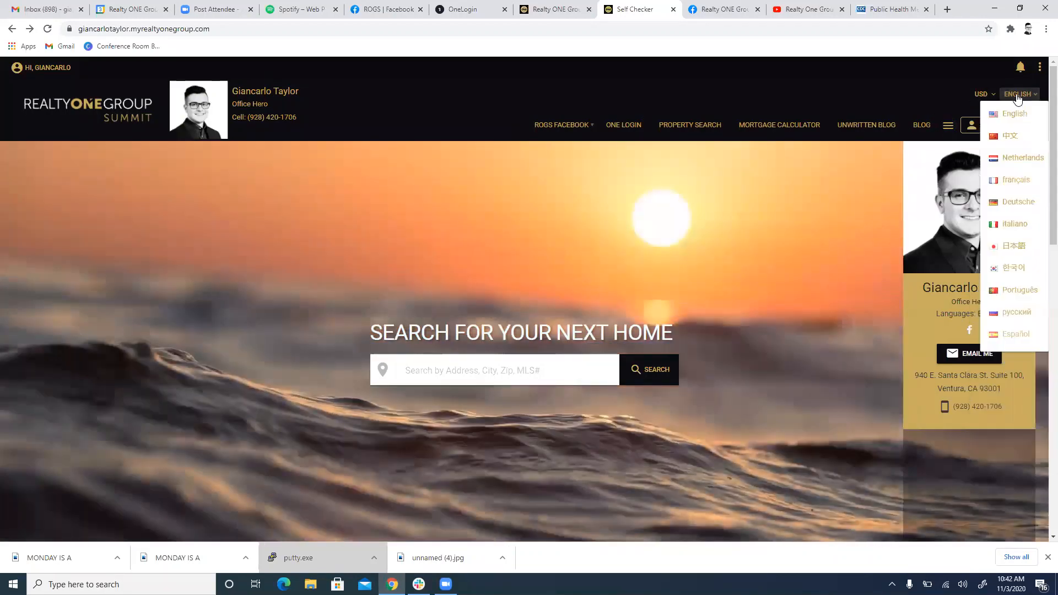
click(1020, 98)
View the new page form and close it without creating a page
click(1040, 66)
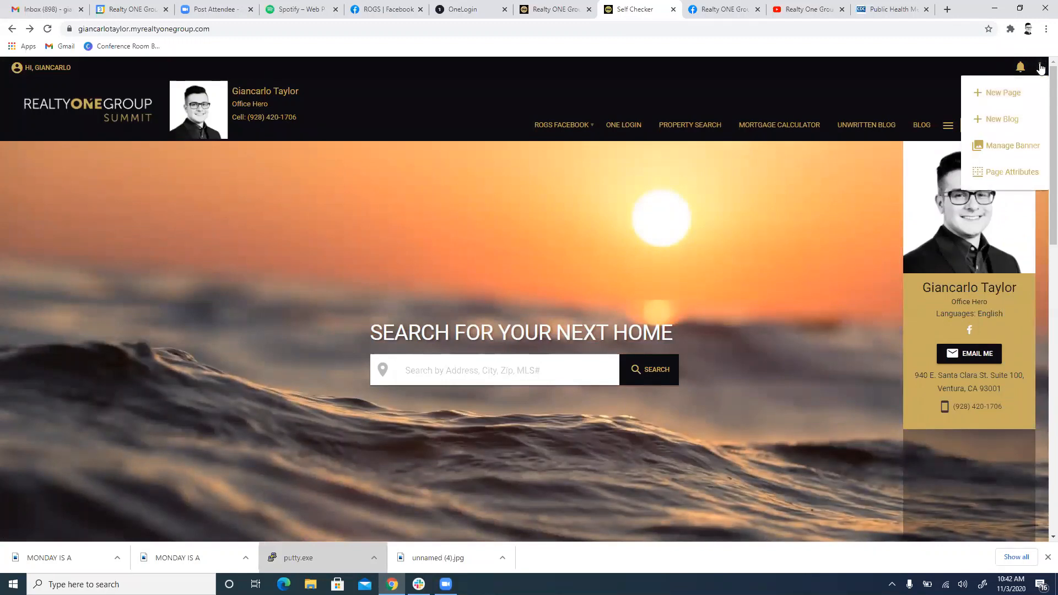
click(1006, 93)
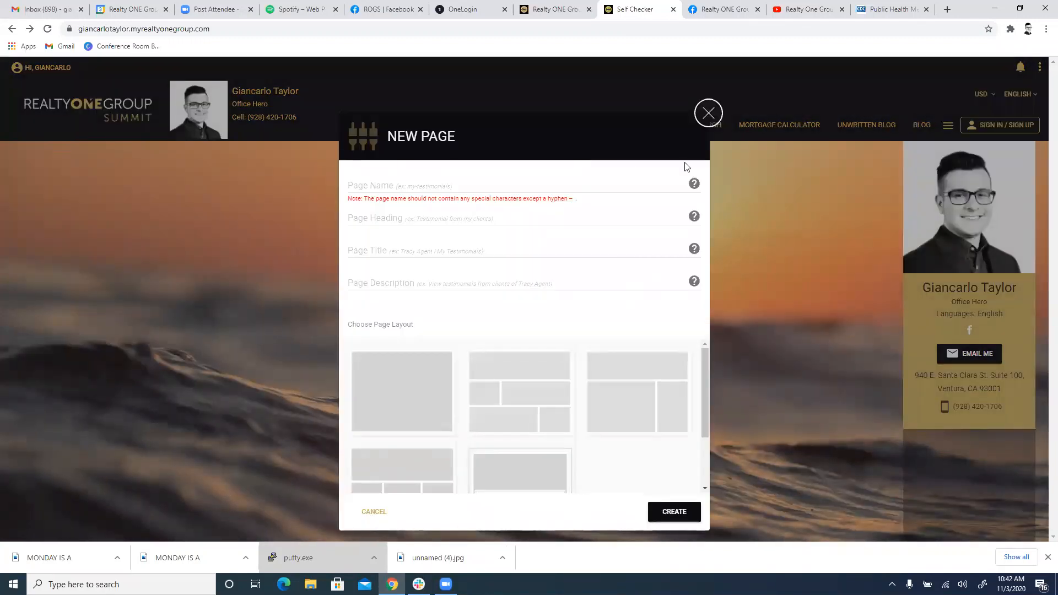
click(713, 112)
Open the published self-checker page from the approved webpages list
click(1020, 67)
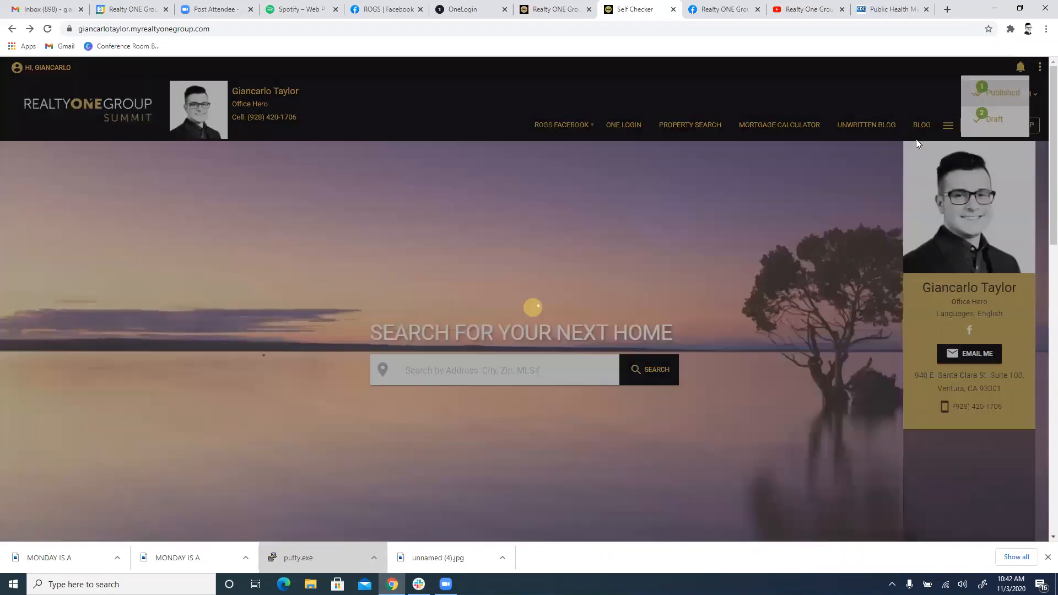
click(1006, 90)
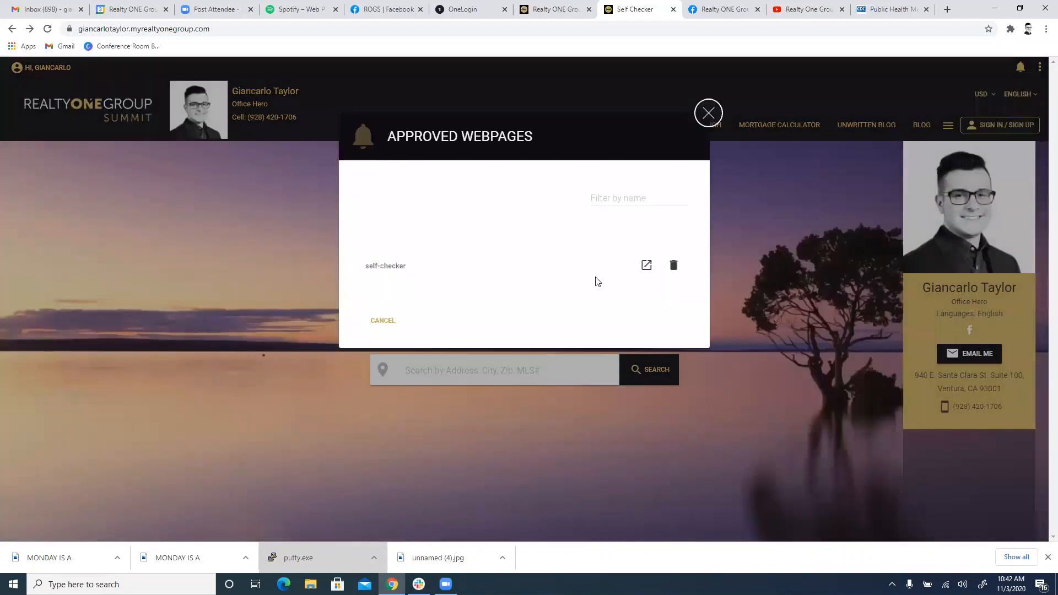
click(644, 265)
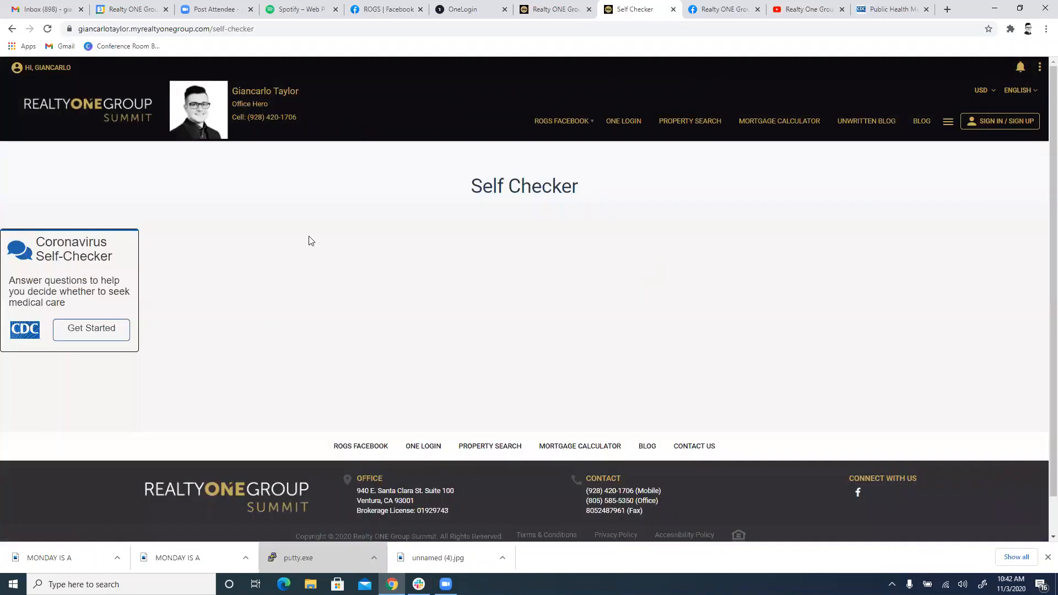
scroll(654, 154, down, 2)
scroll(764, 144, up, 1)
View the published Self Checker page's attributes and close them without saving
click(1039, 67)
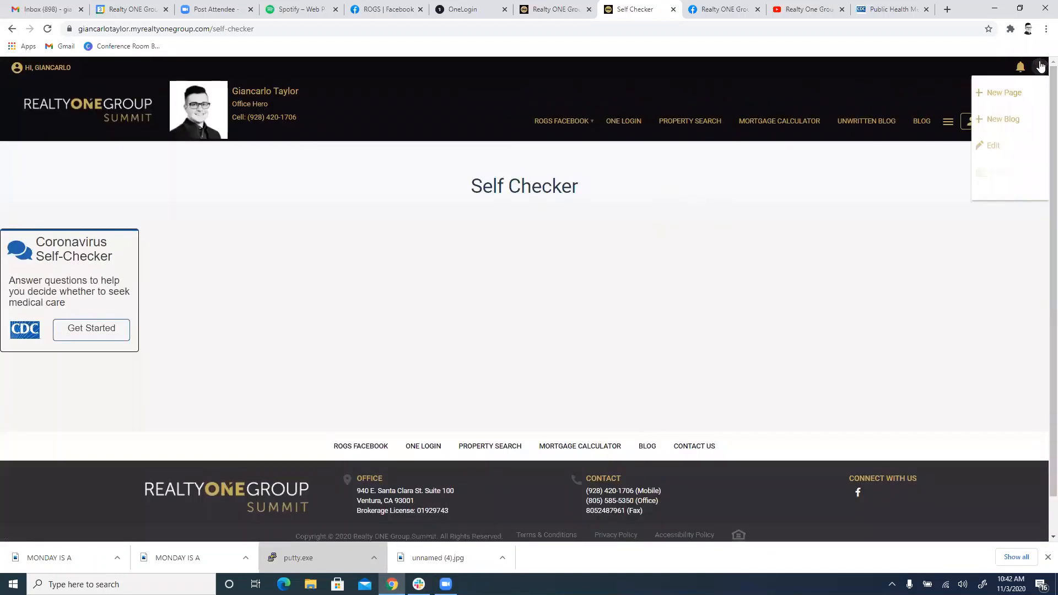
click(1024, 203)
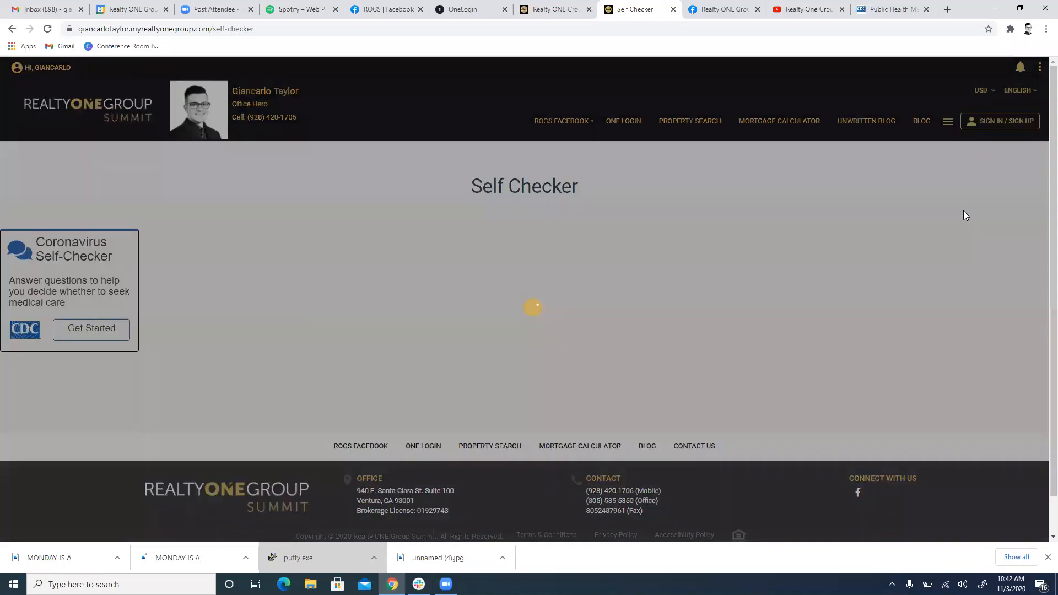
mouse_move(621, 223)
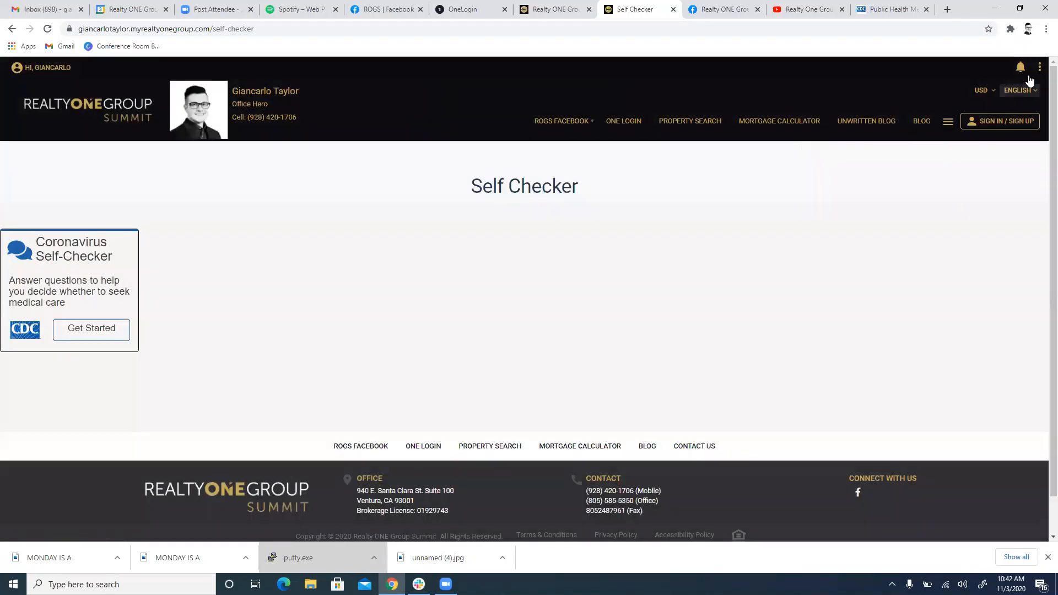
Open the Self Checker page for editing and save its page attributes without altering the values
click(1039, 67)
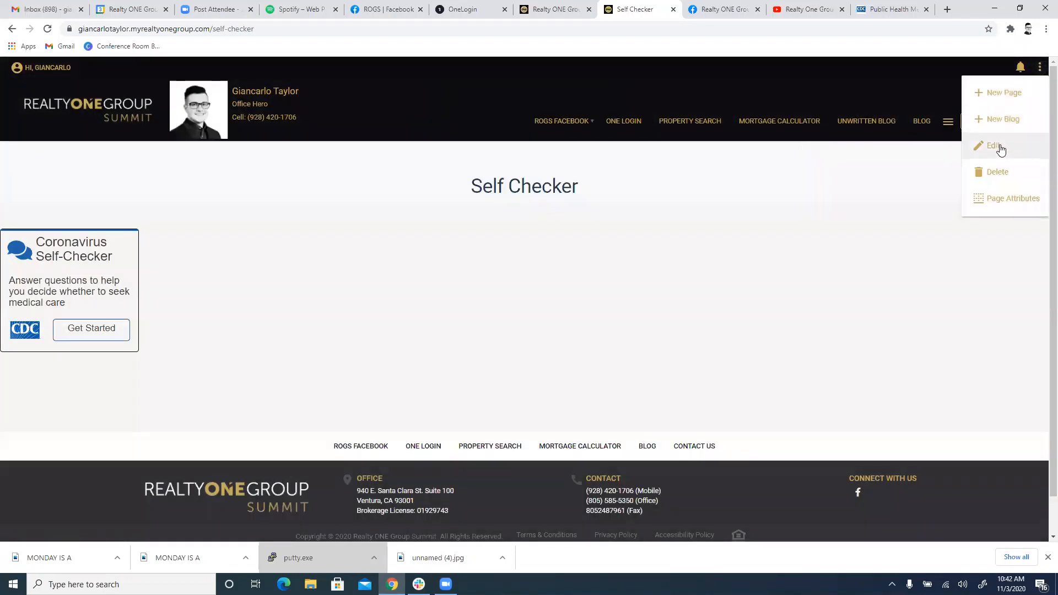
click(995, 145)
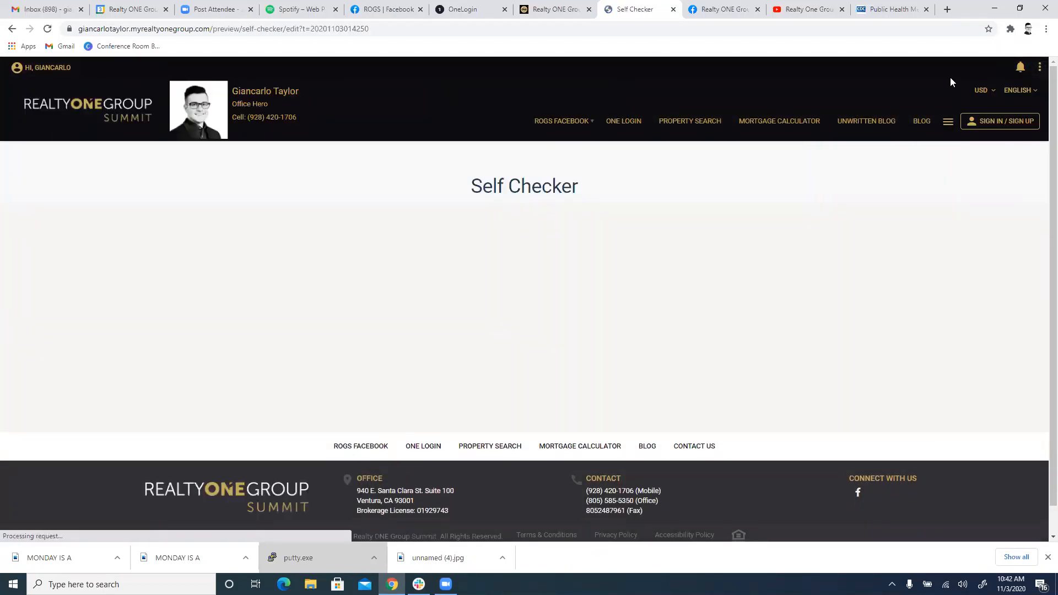
click(1039, 67)
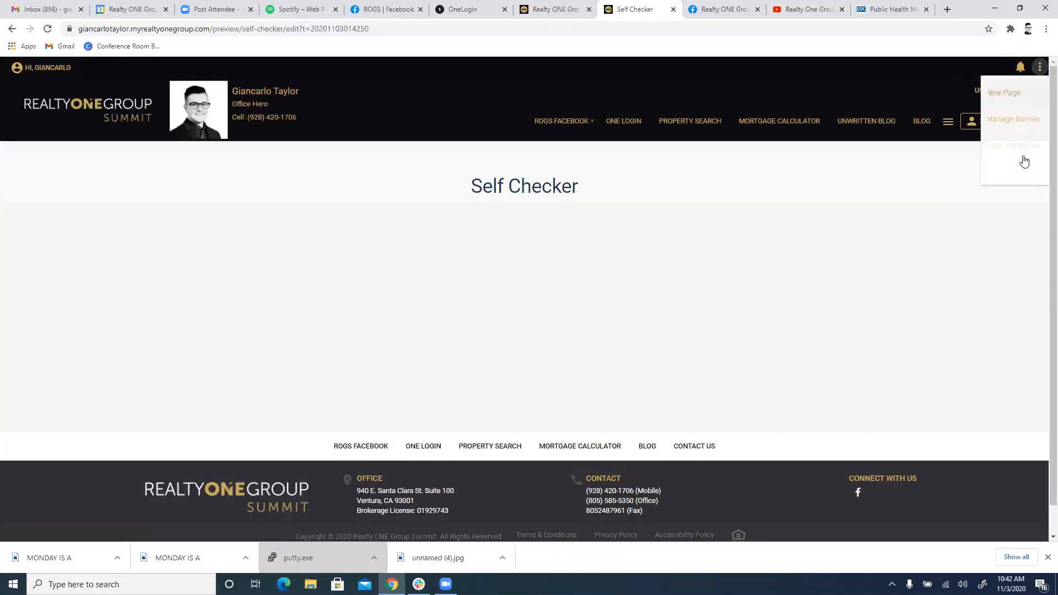
click(1009, 147)
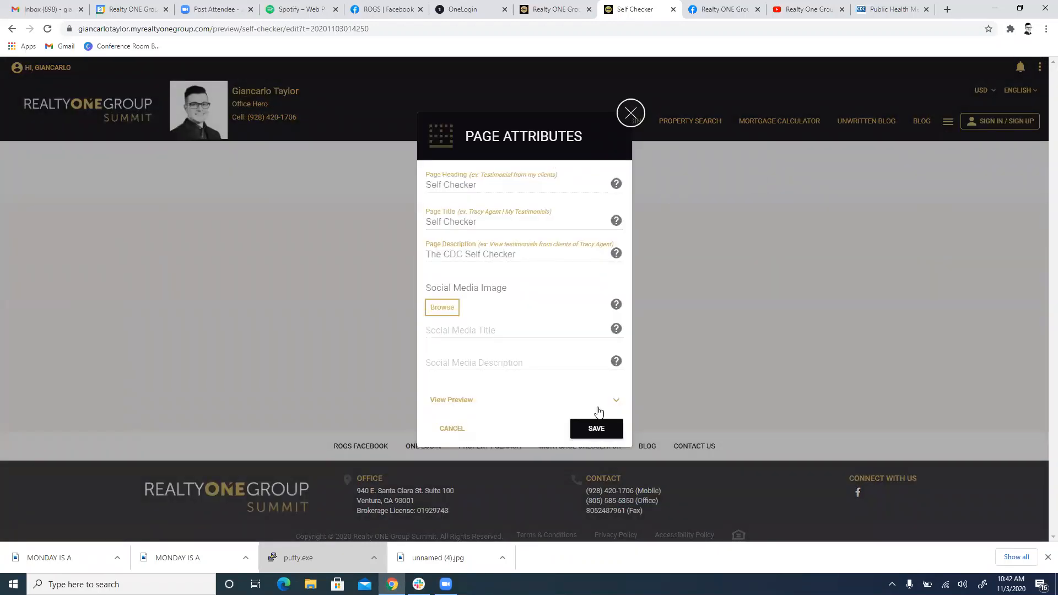
click(596, 429)
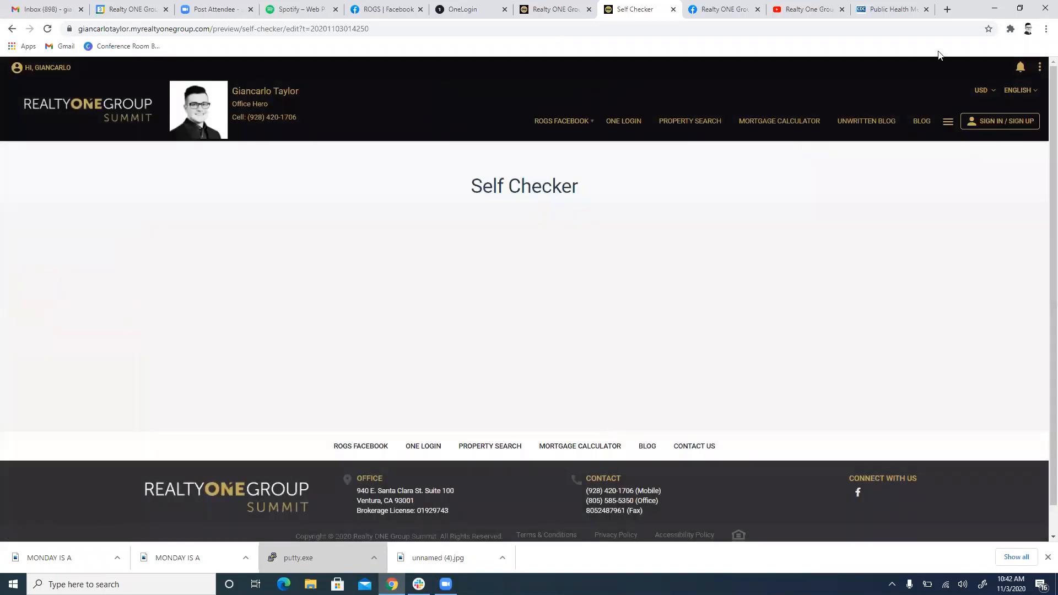
Return to the home page and start a new item in the overflow navigation with the label Self Checker
click(1037, 71)
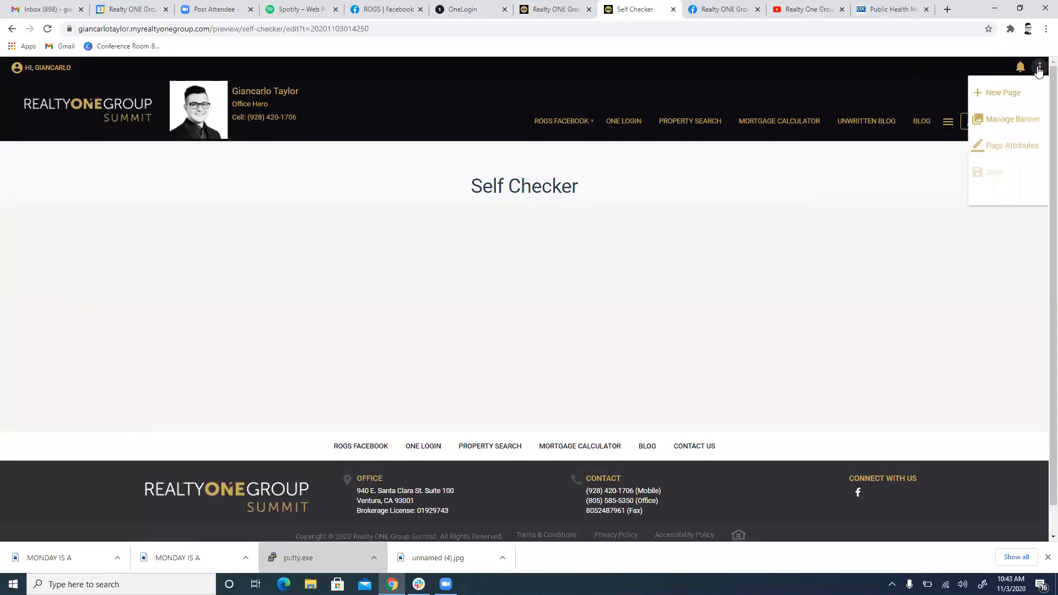
click(73, 106)
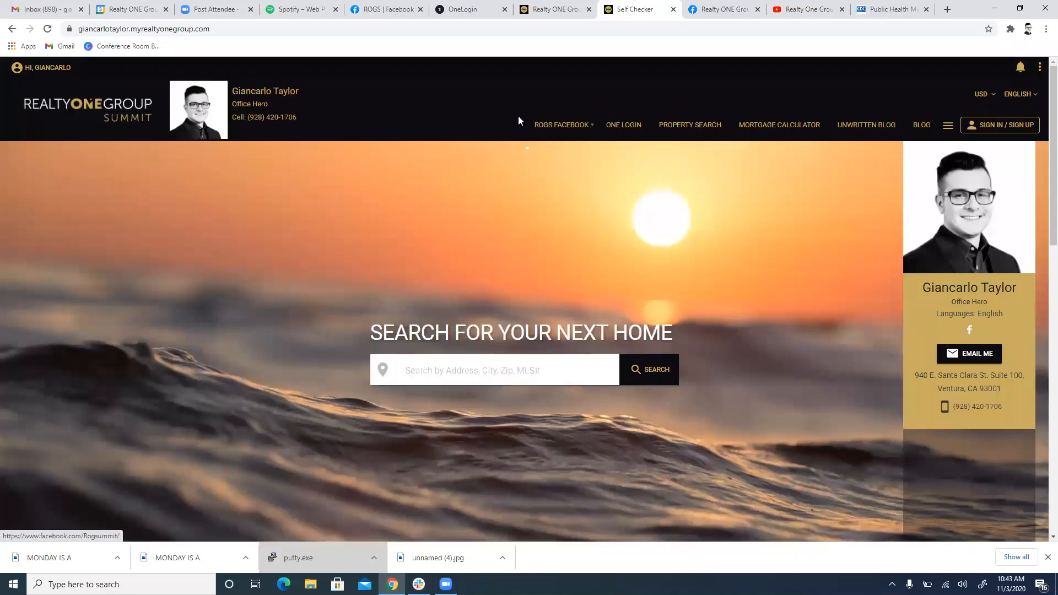
mouse_move(563, 130)
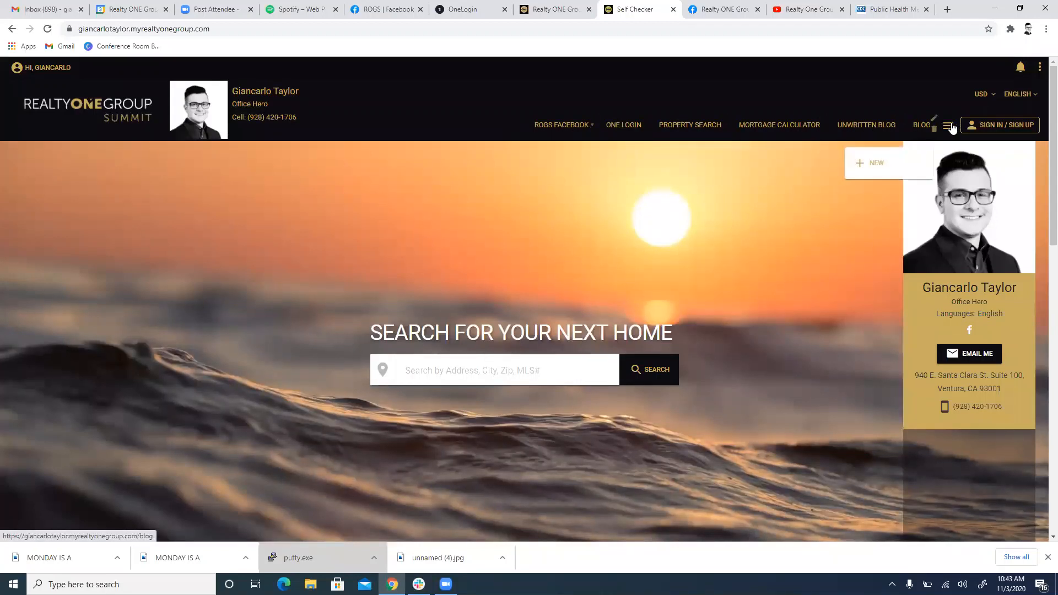
mouse_move(948, 126)
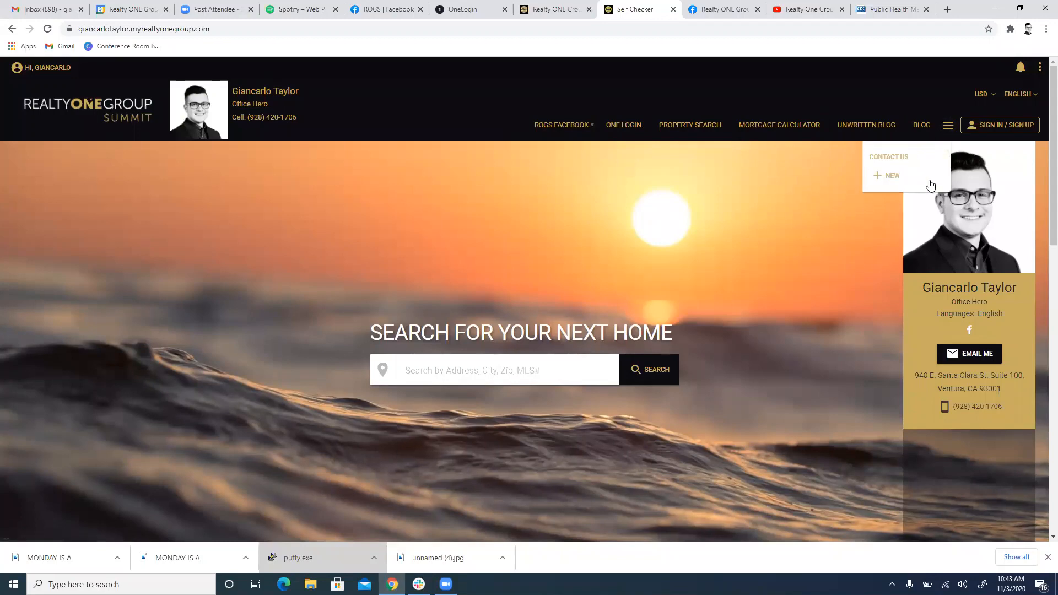
click(909, 179)
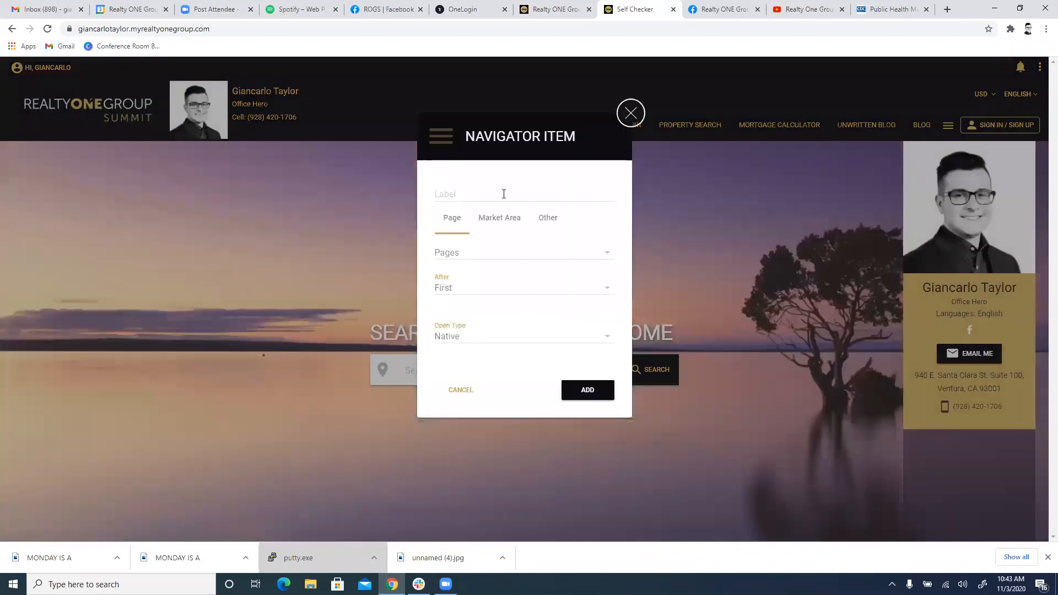
click(509, 190)
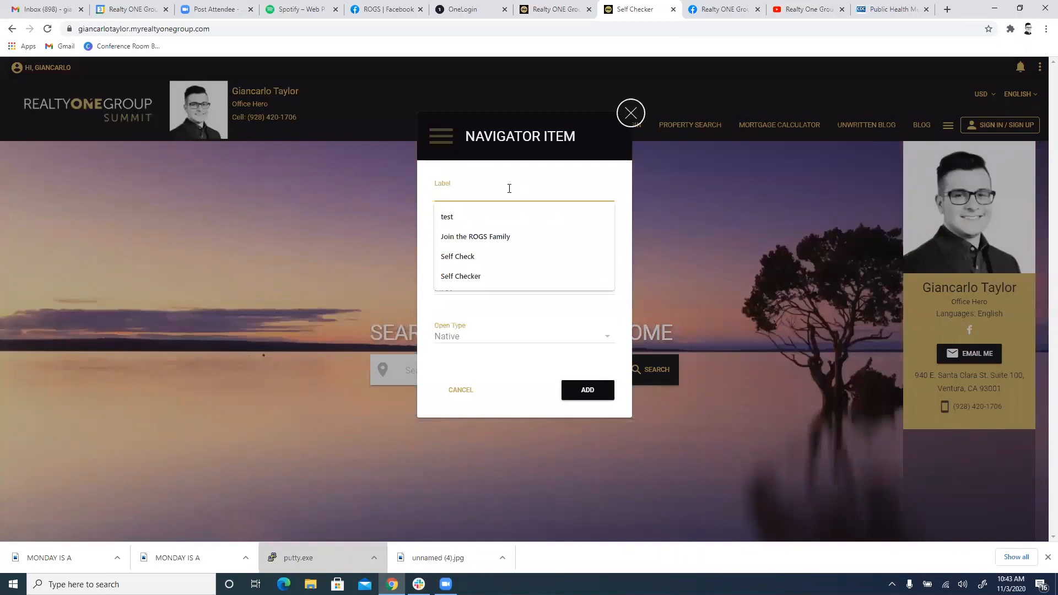
click(492, 274)
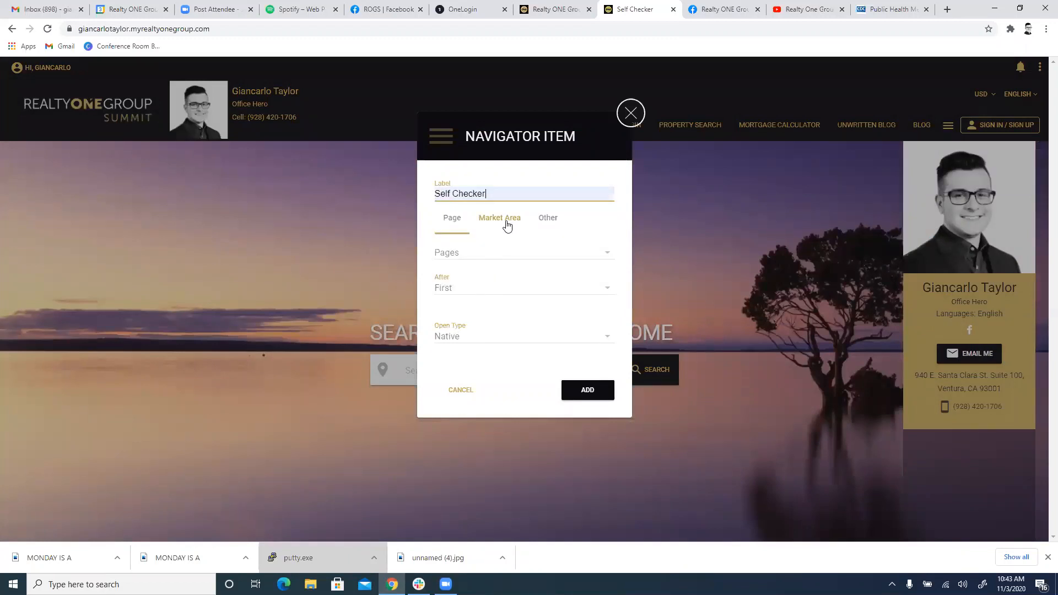
Compare the item's Market Area and Other link types, then add it as a Page item placed First in the navigation
click(544, 218)
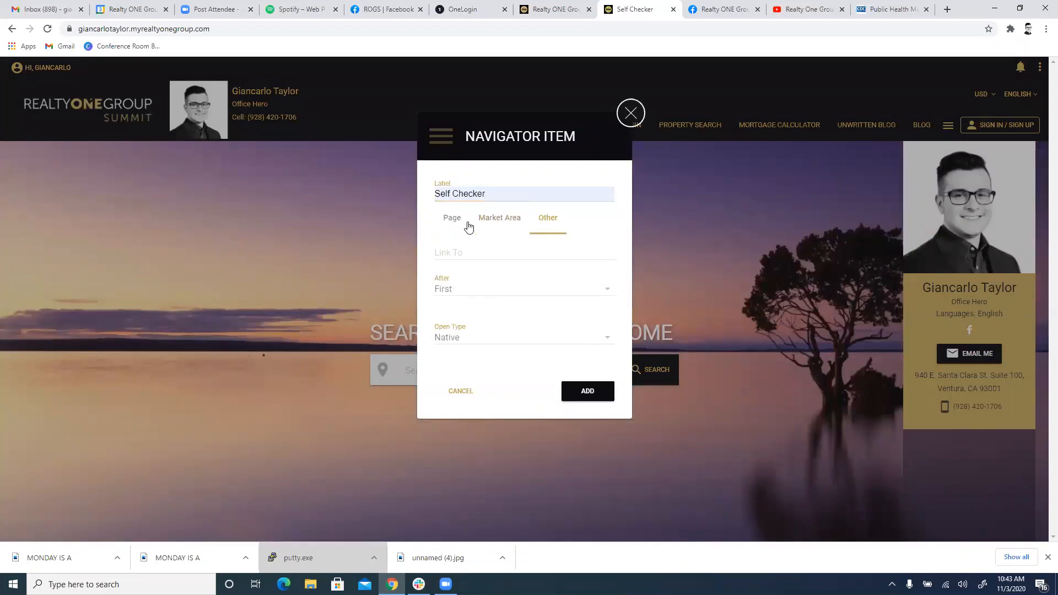
click(500, 221)
click(542, 222)
click(506, 255)
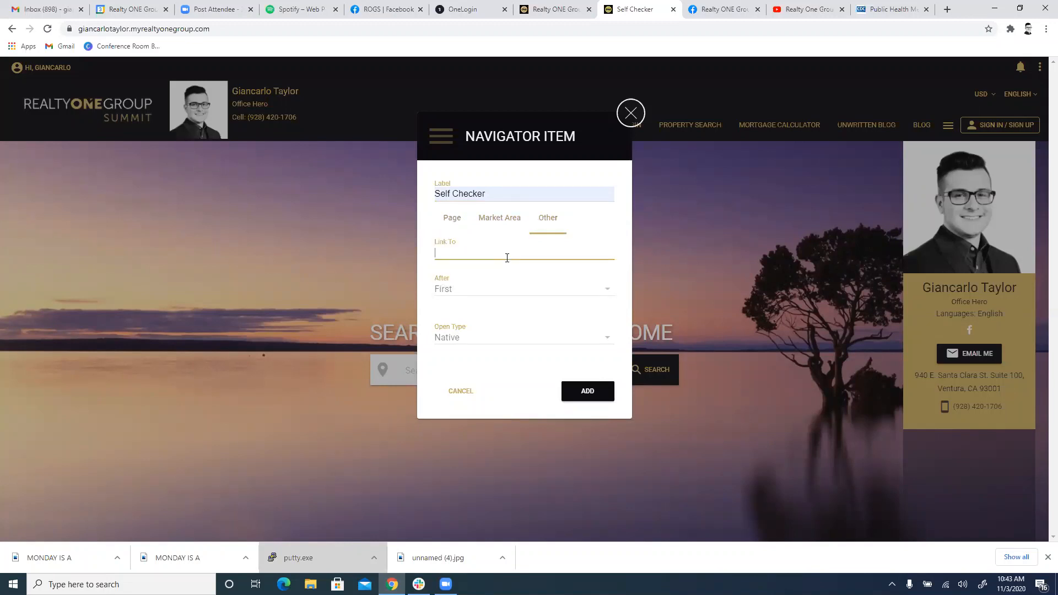
click(453, 219)
click(471, 289)
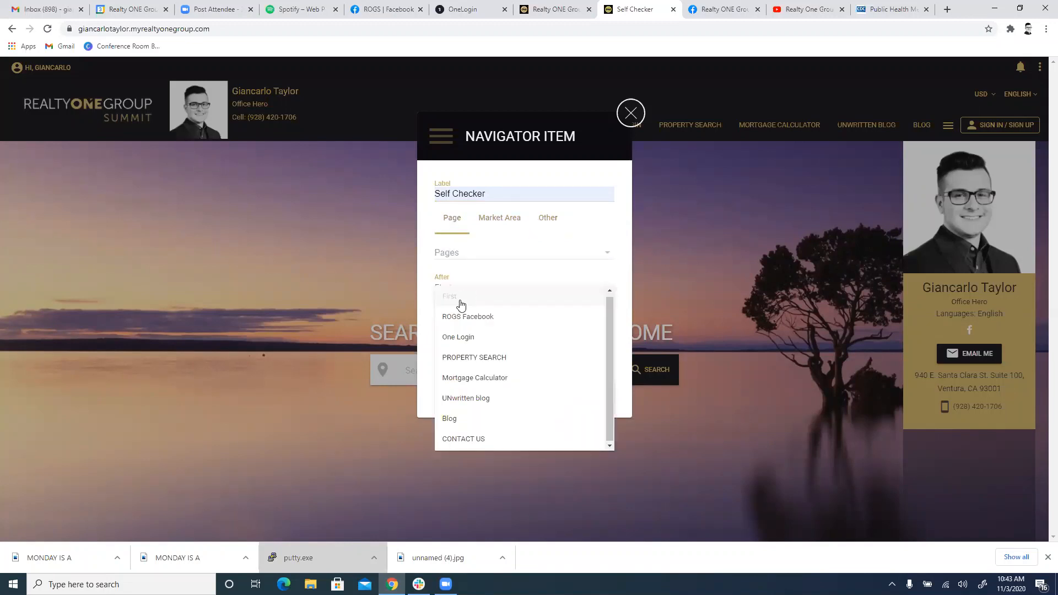
click(465, 304)
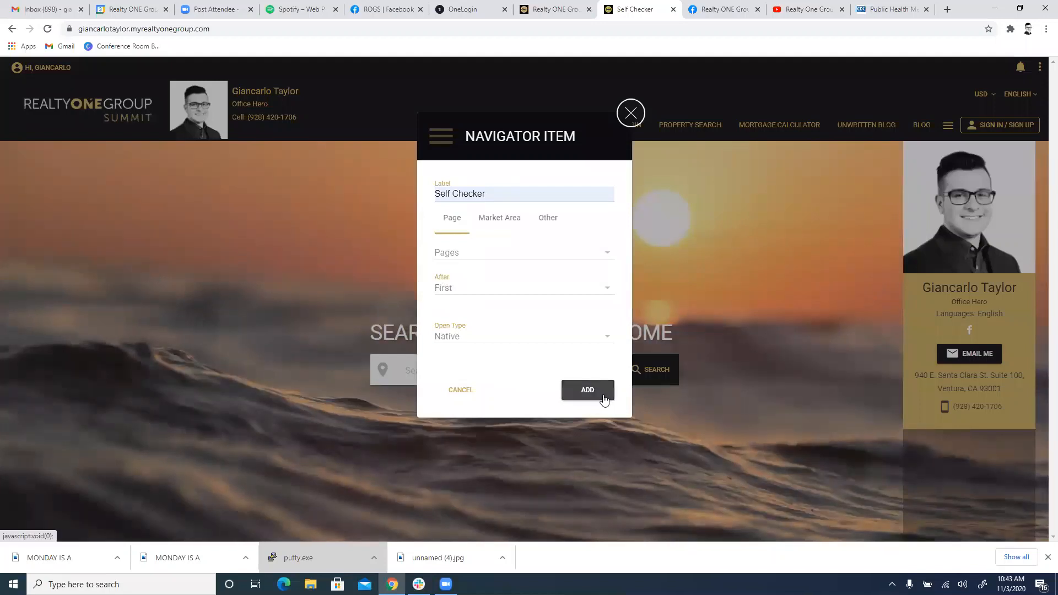
click(602, 398)
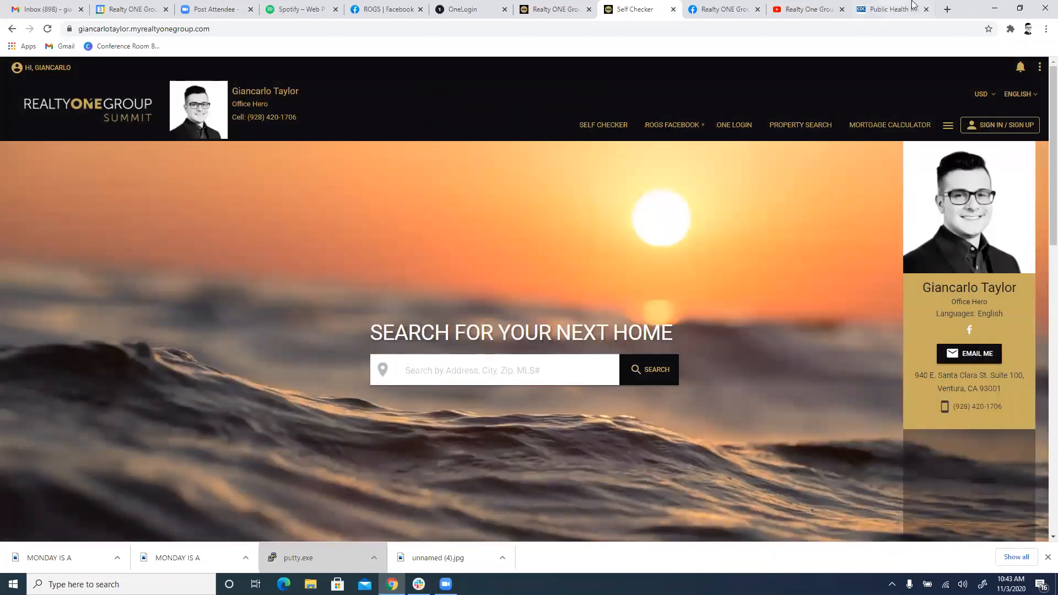
Inspect the overflow navigation and the editing options of the Self Checker navigation item
click(947, 125)
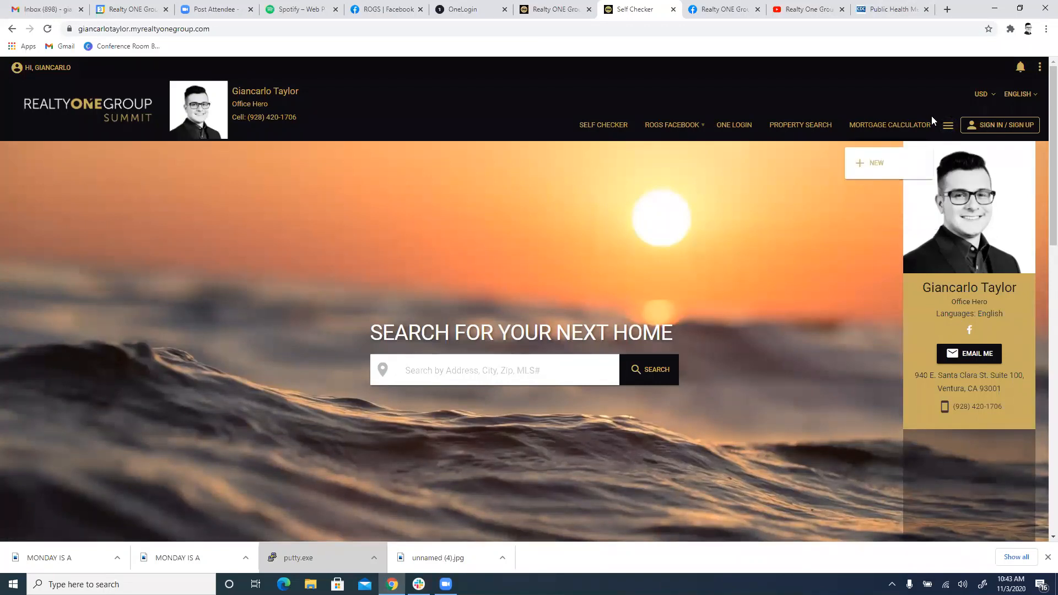
mouse_move(948, 132)
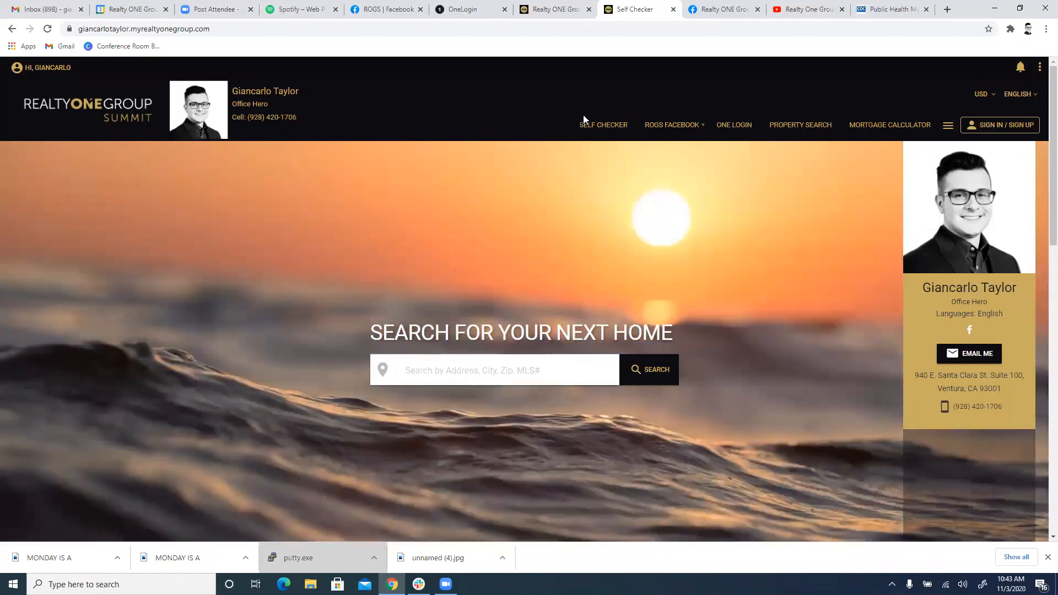
mouse_move(598, 118)
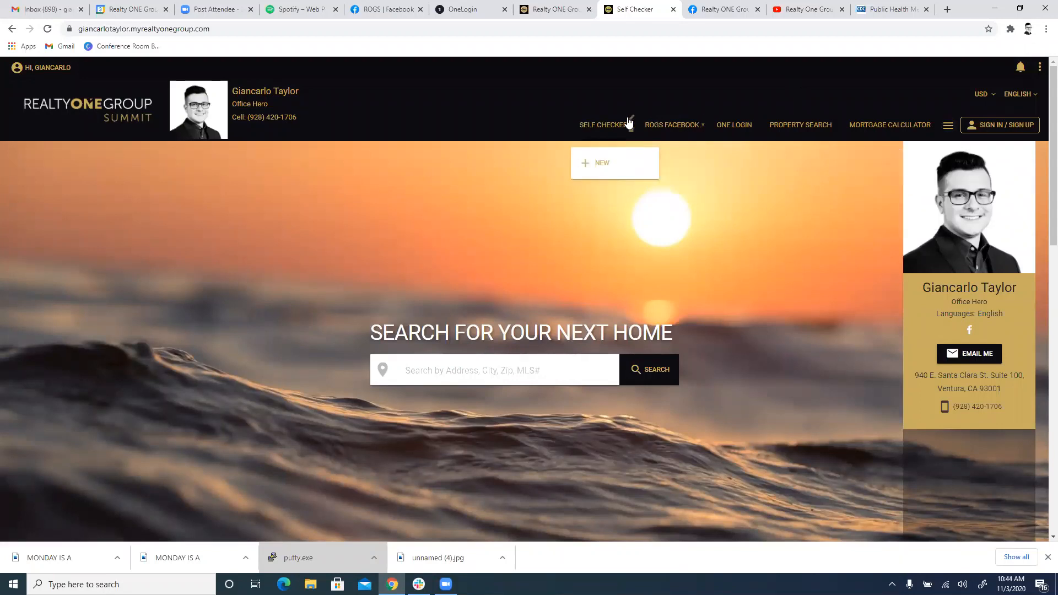
Delete the existing Self Checker item from the main navigation
click(630, 129)
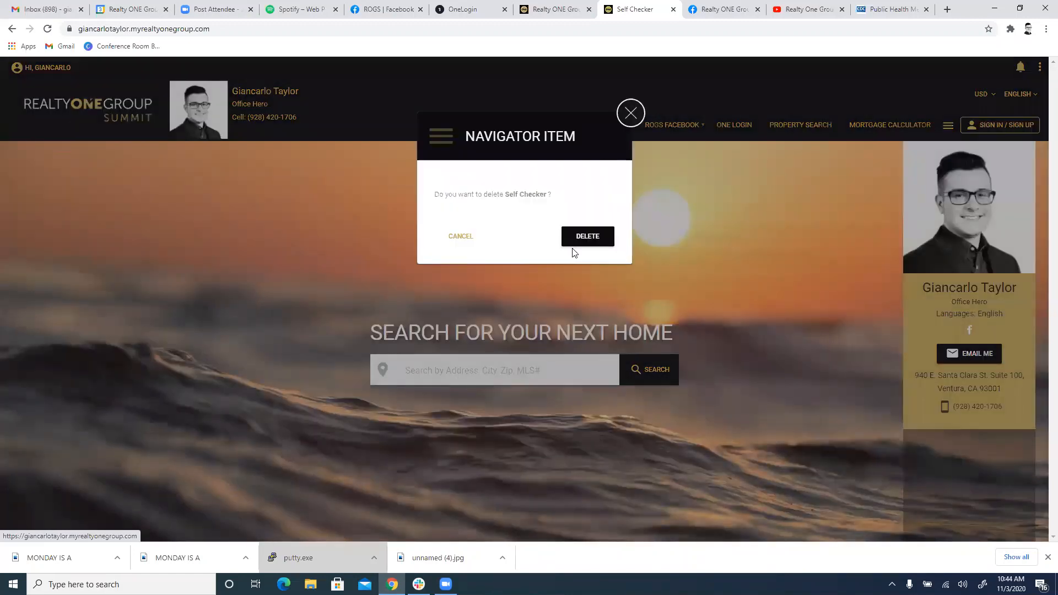
click(582, 236)
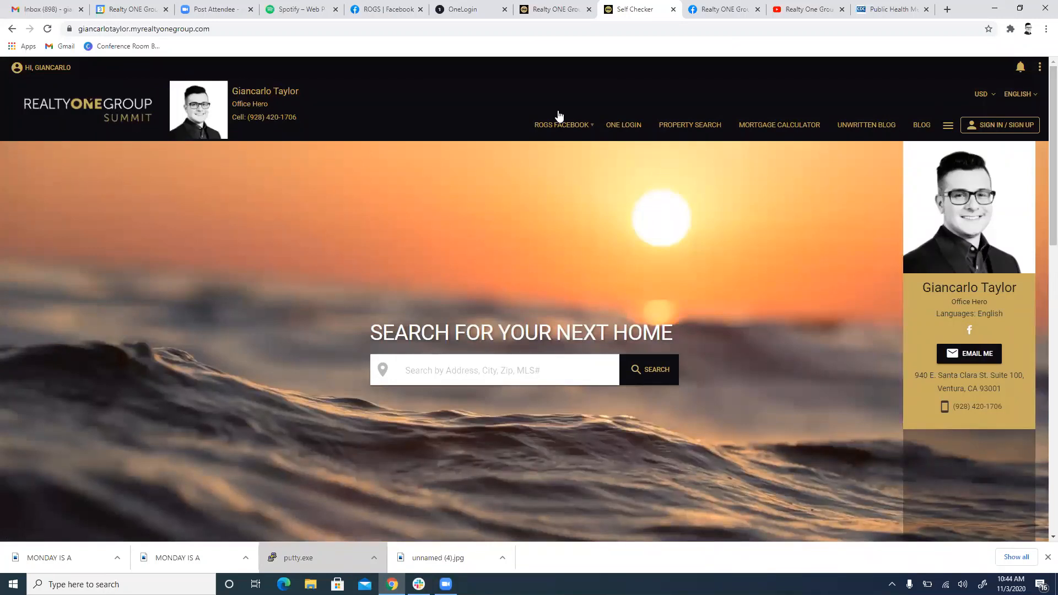
mouse_move(568, 126)
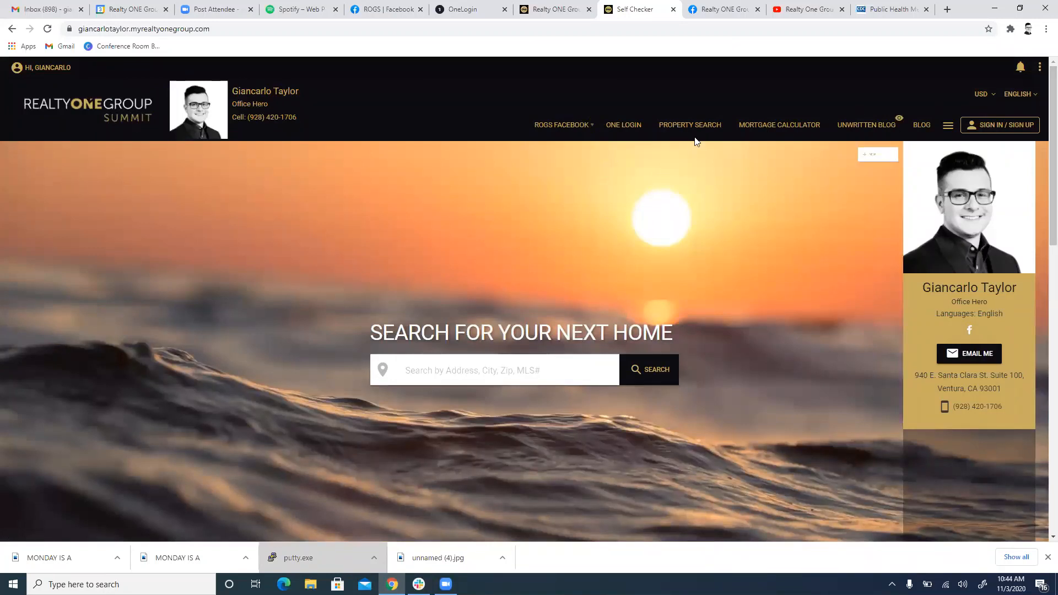
Start a new item in the overflow navigation labelled Self Checker and link it to the Self-Checker page
mouse_move(947, 129)
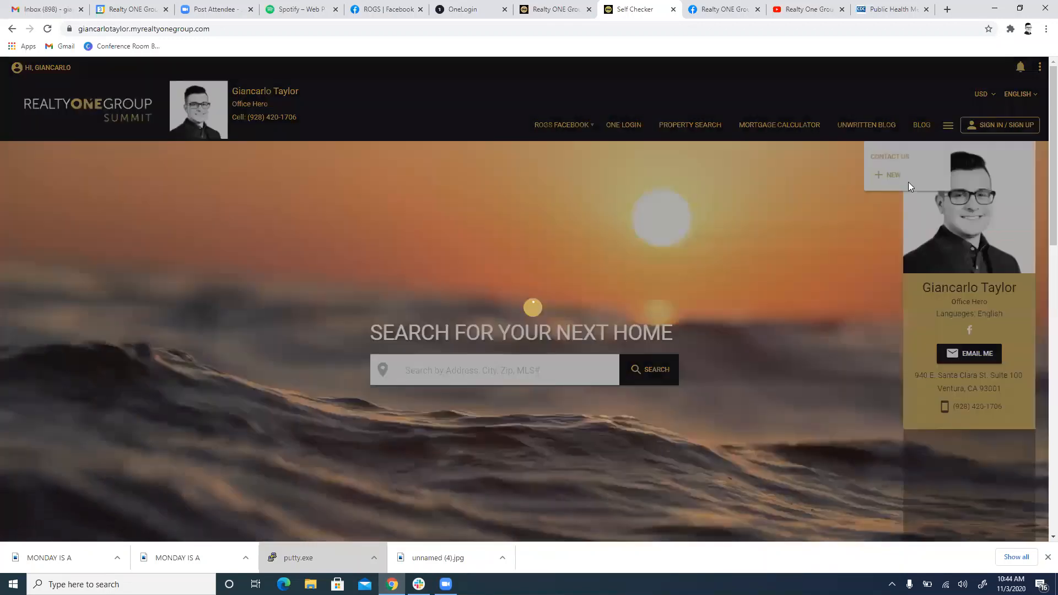
click(888, 175)
click(439, 190)
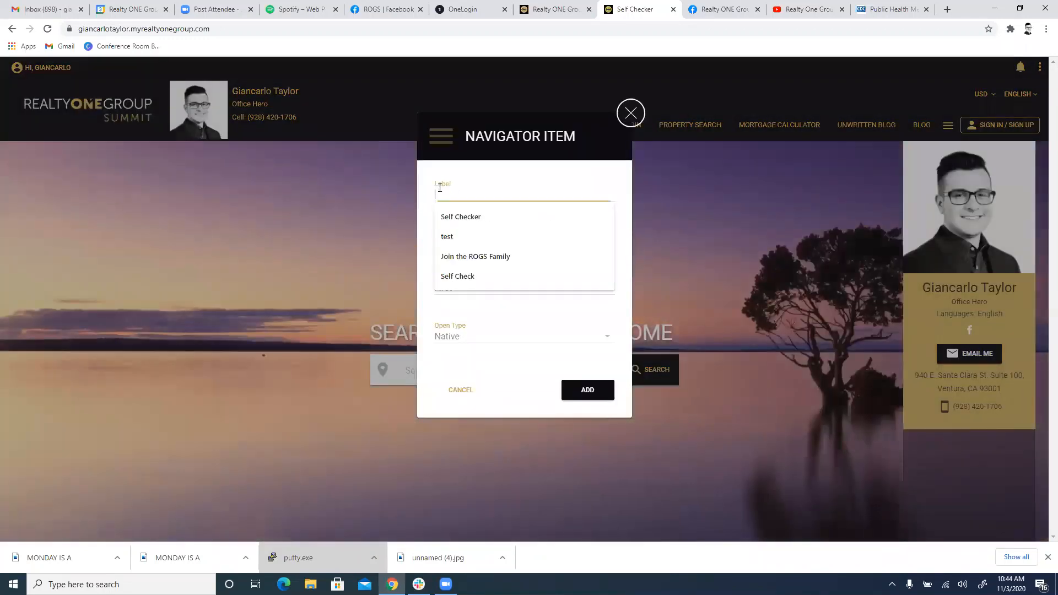
click(485, 216)
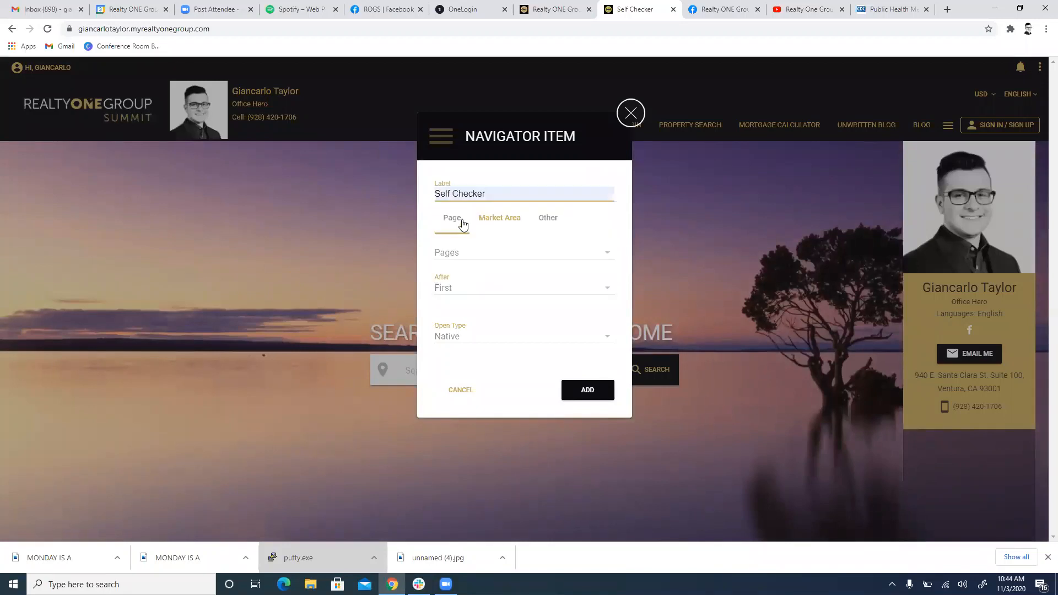
click(477, 253)
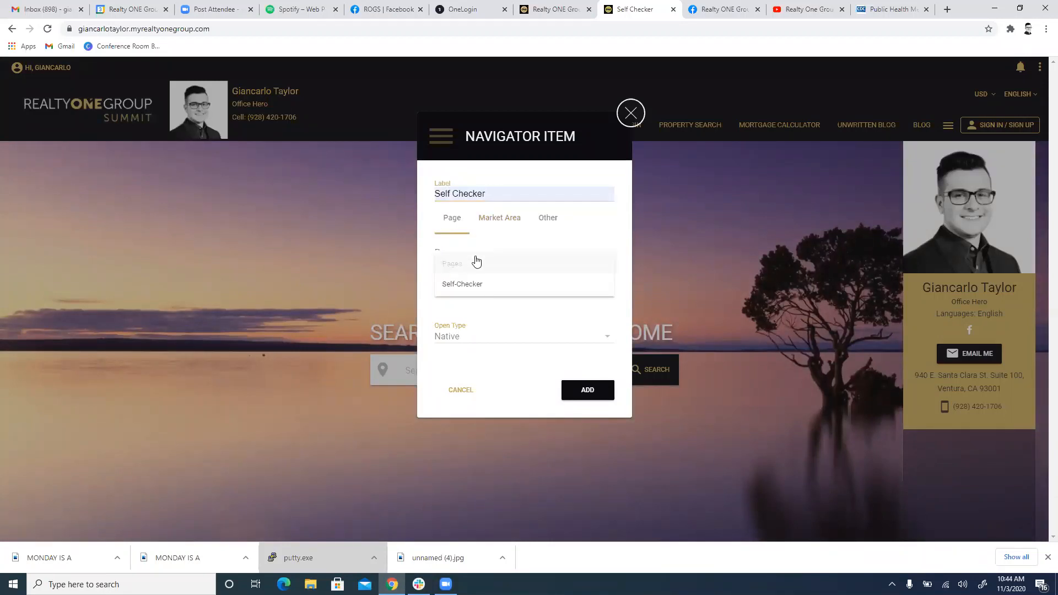
click(480, 282)
Review the placement, page and open type choices, and add the item placed First with the Native open type
click(479, 292)
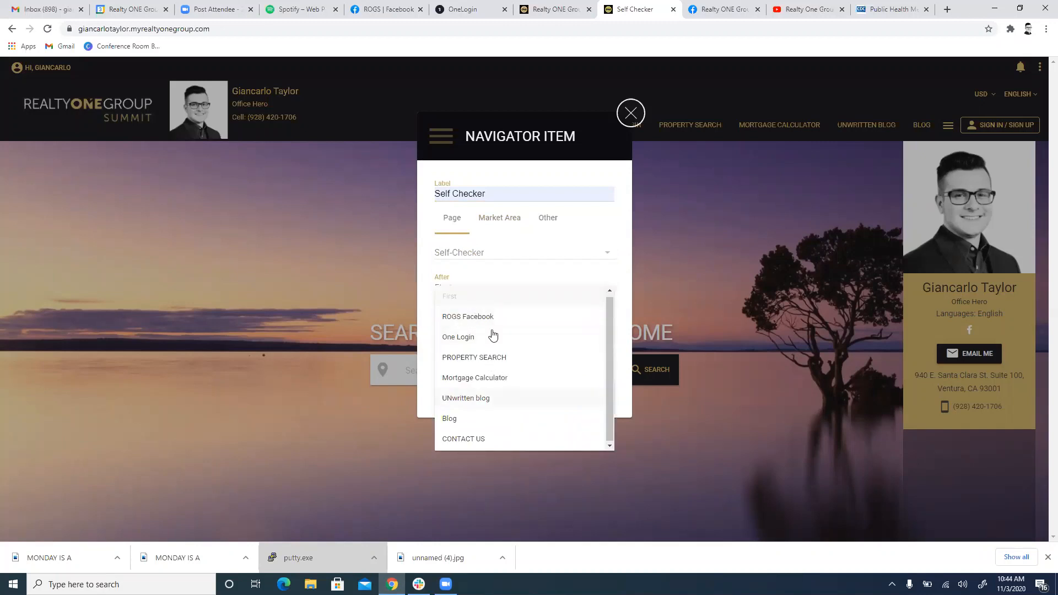
click(511, 258)
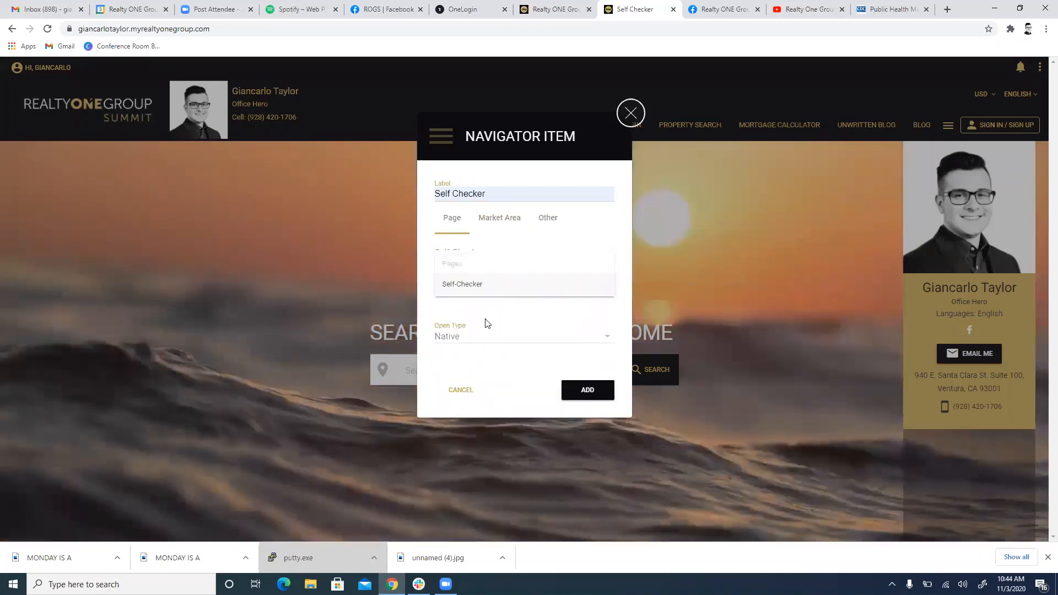
click(473, 337)
click(518, 321)
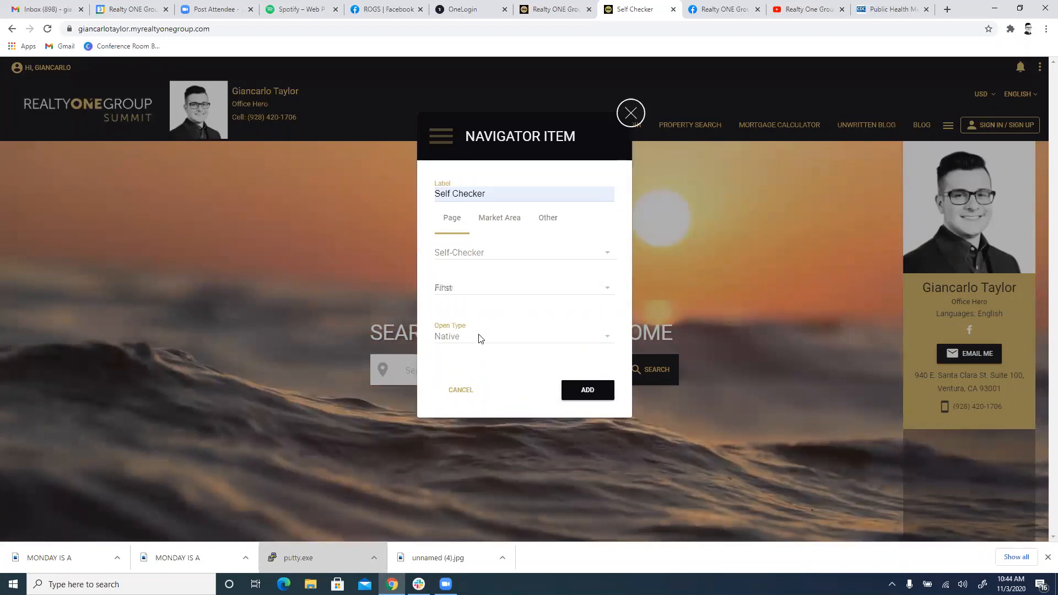
click(479, 339)
click(506, 322)
click(575, 396)
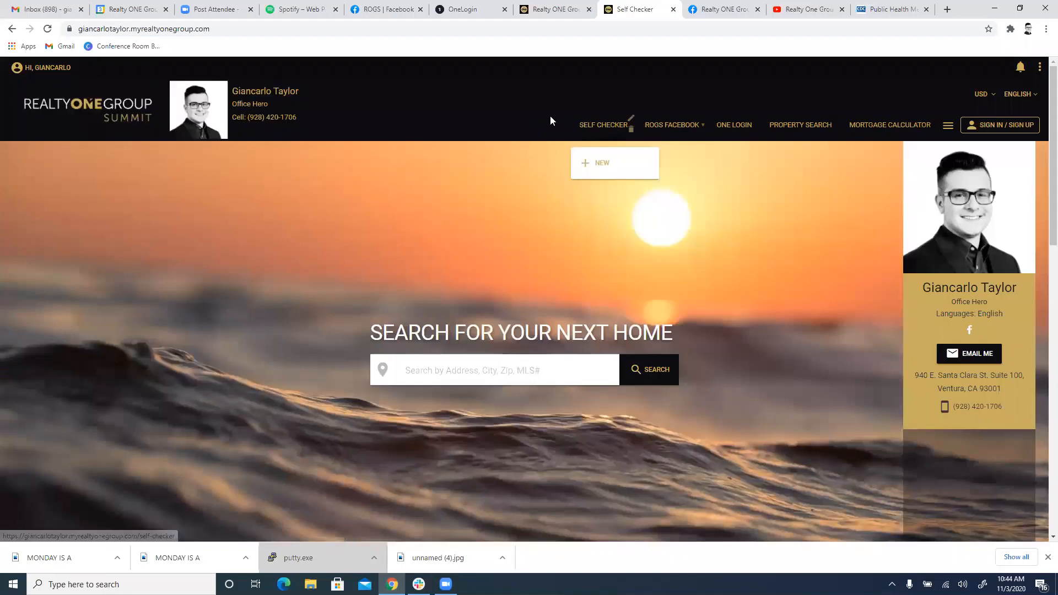
Open the Self Checker page and test the CDC widget by agreeing, answering Yes and submitting California, closing the widget at the end
click(611, 129)
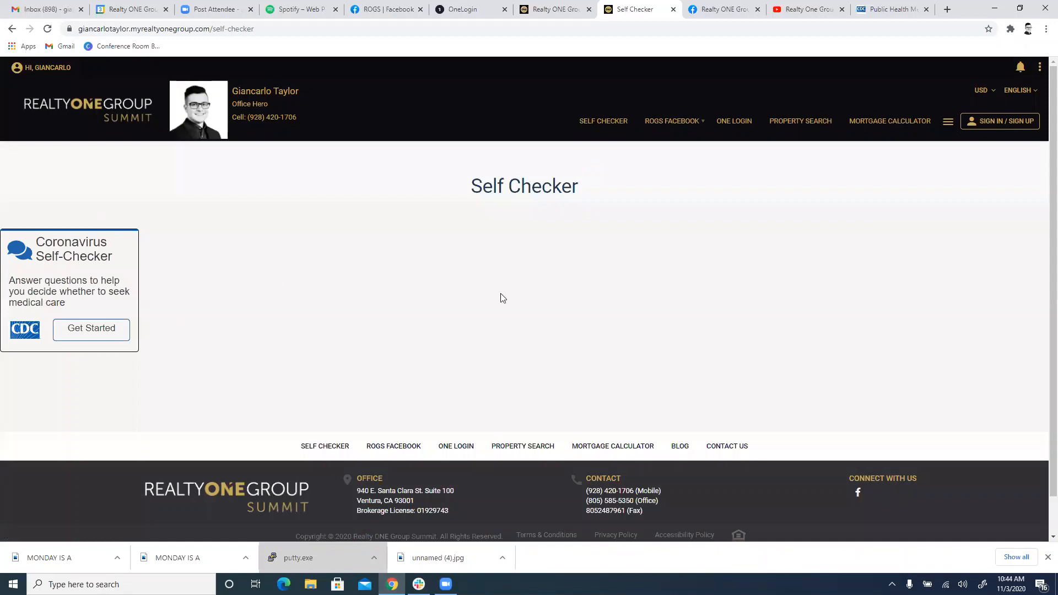
click(95, 337)
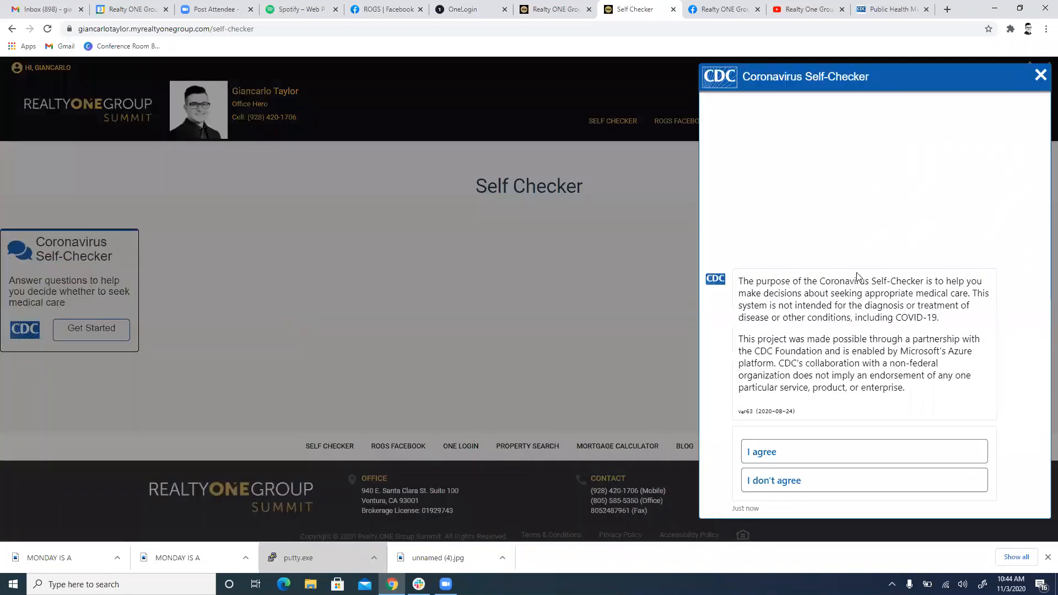
click(885, 457)
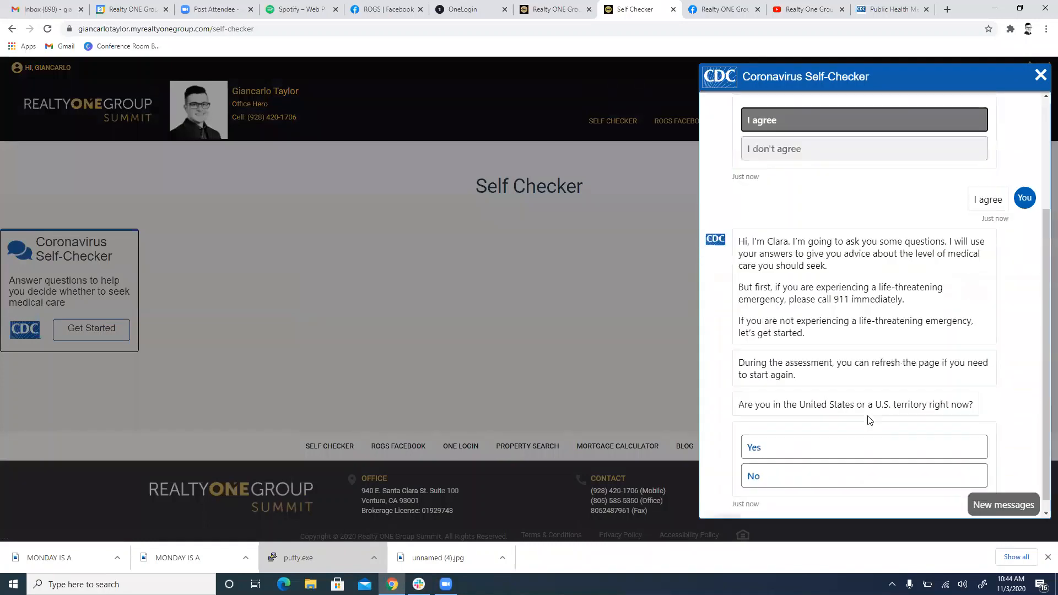
click(846, 441)
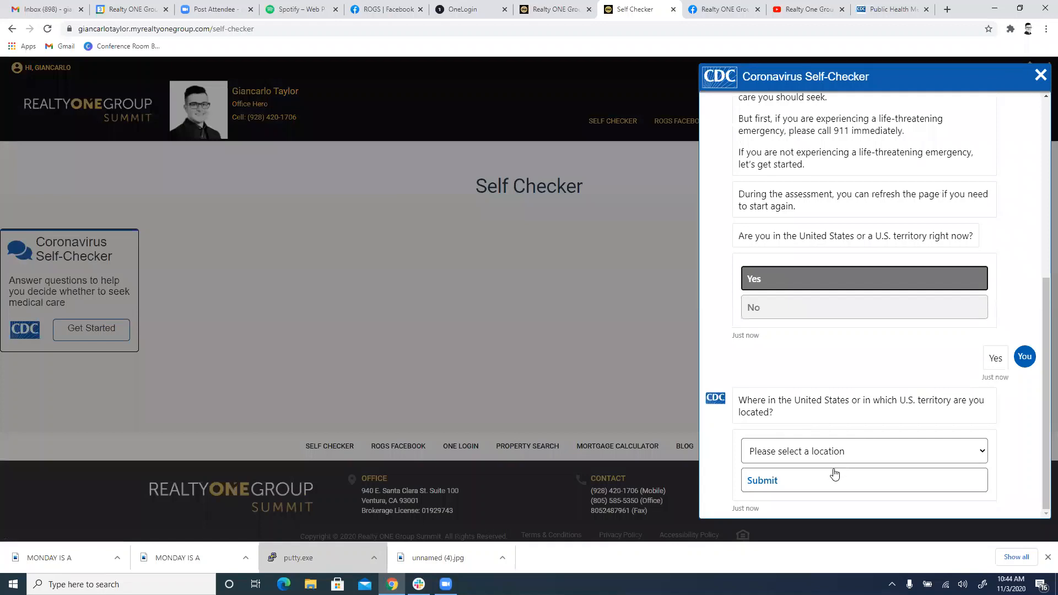
click(827, 450)
click(837, 199)
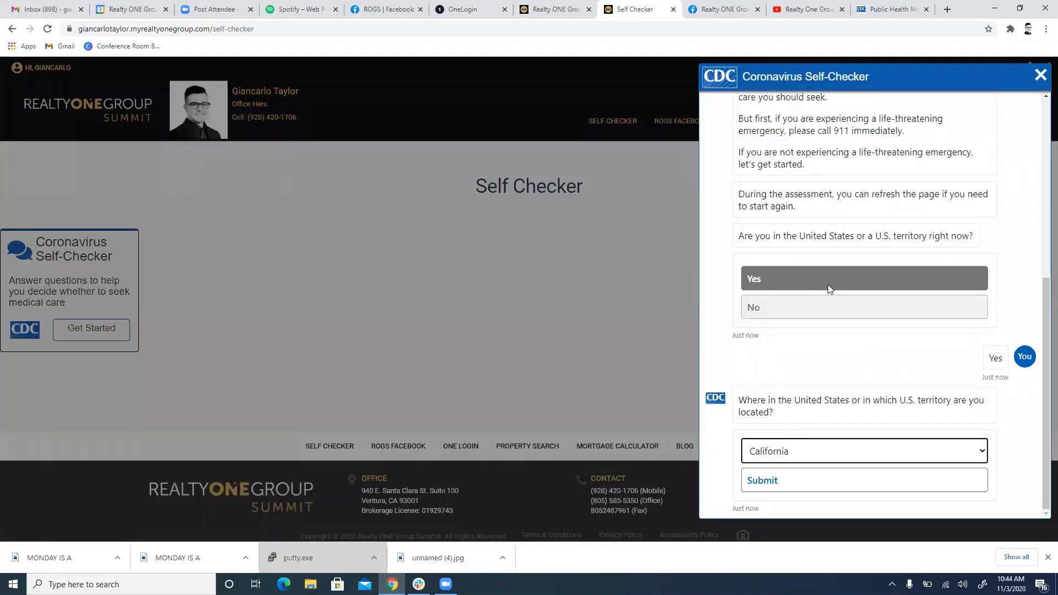
click(802, 480)
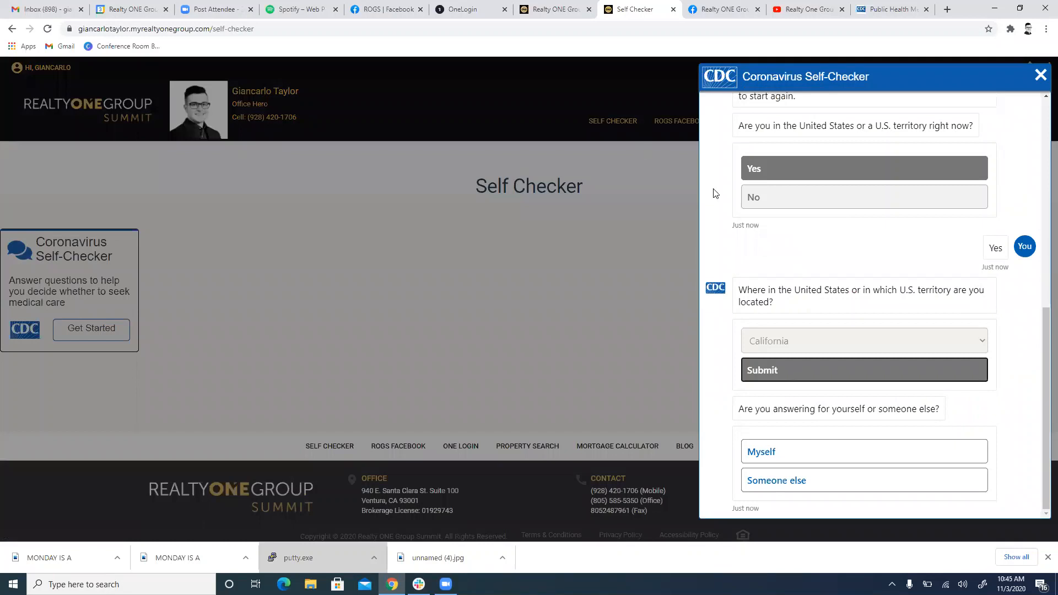
click(1040, 75)
Return to the home page and delete the Self Checker sub-item nested under ROGS Facebook
click(64, 109)
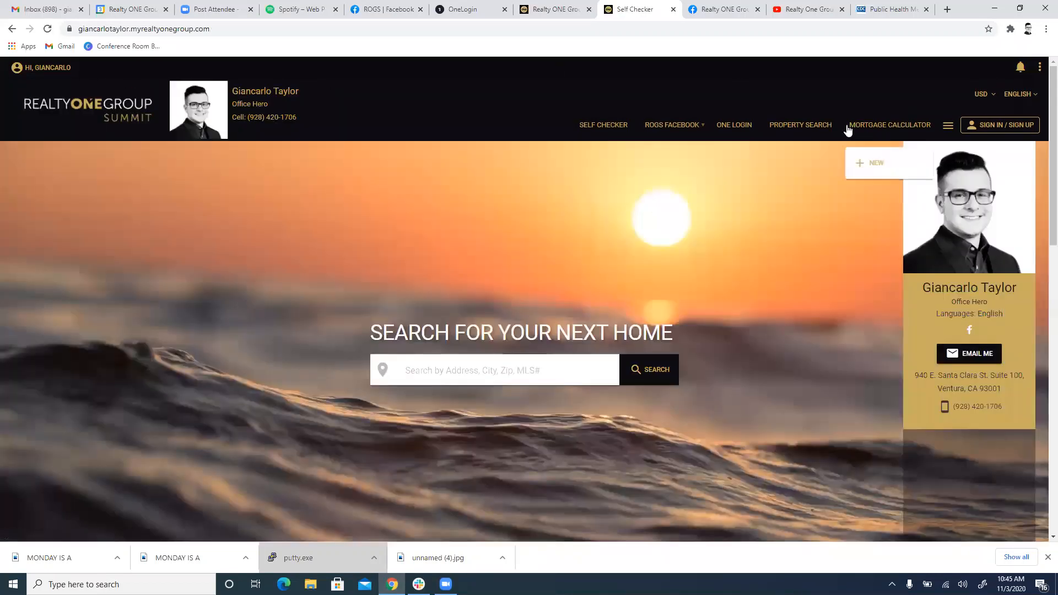
mouse_move(666, 128)
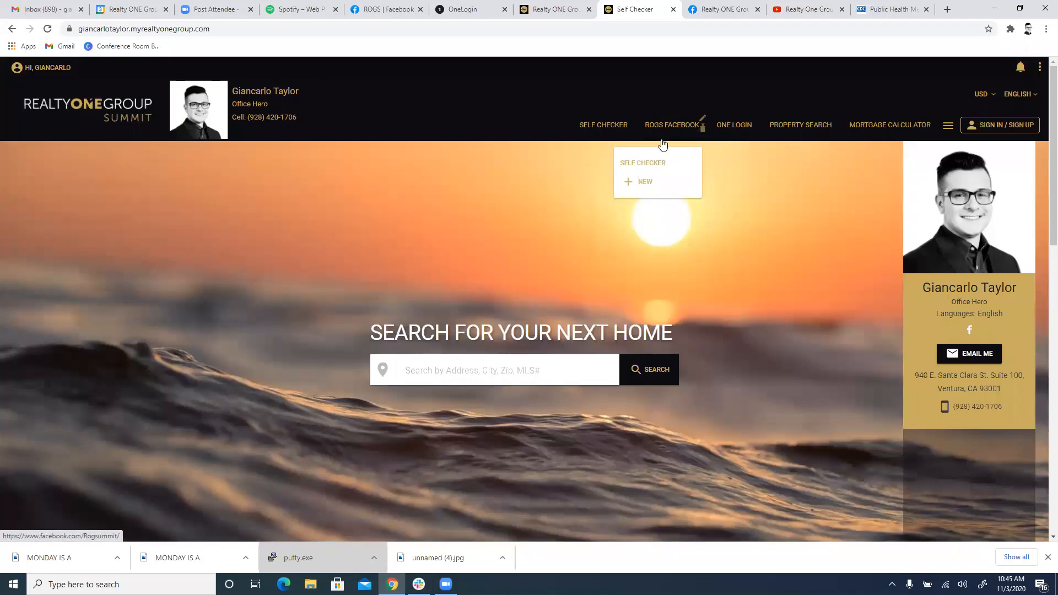
click(696, 169)
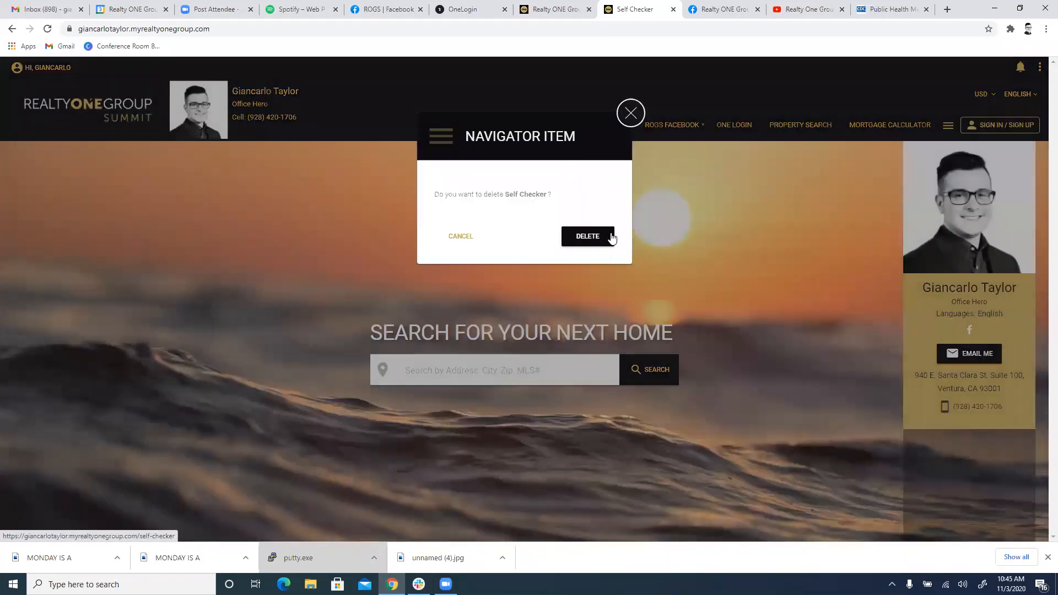
click(610, 235)
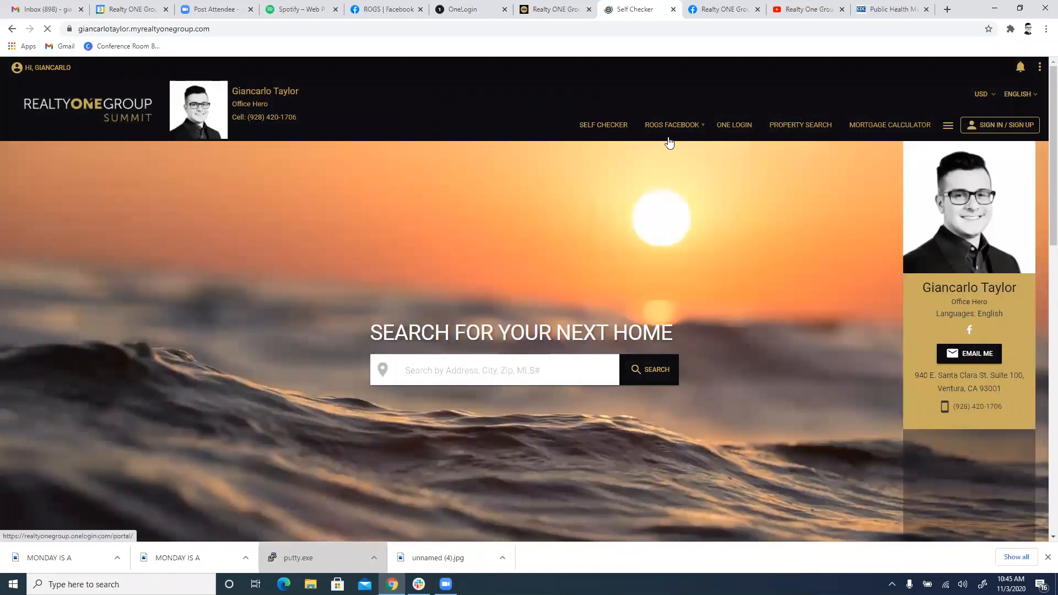
mouse_move(633, 129)
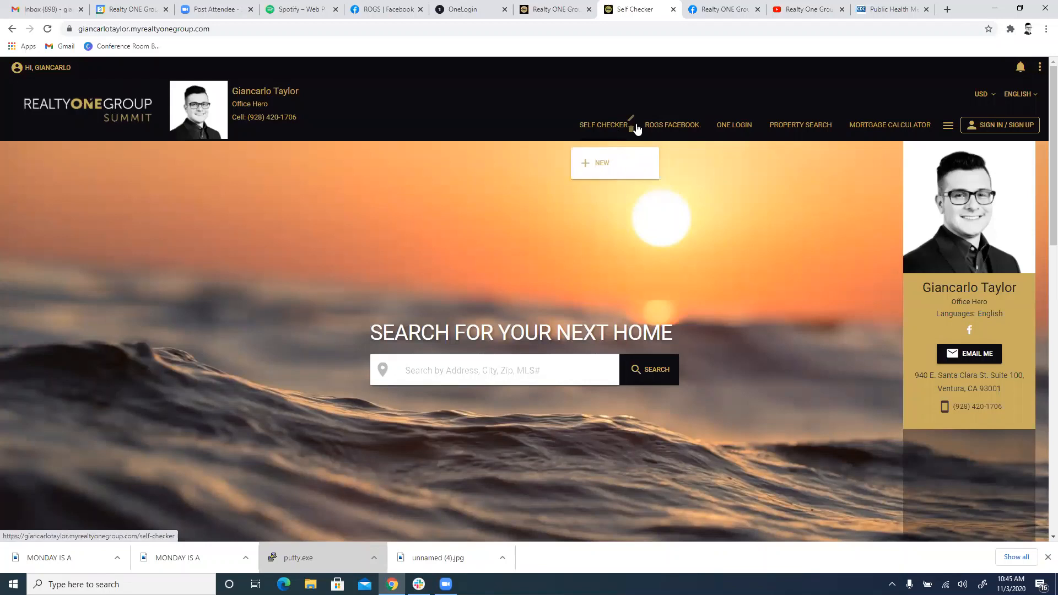
click(601, 165)
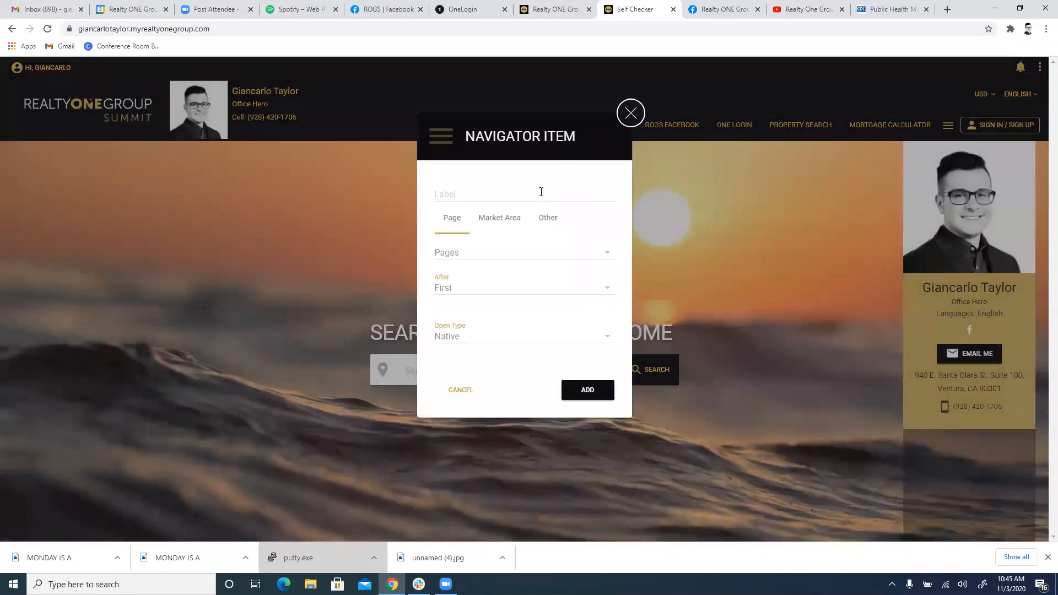
click(541, 191)
click(507, 222)
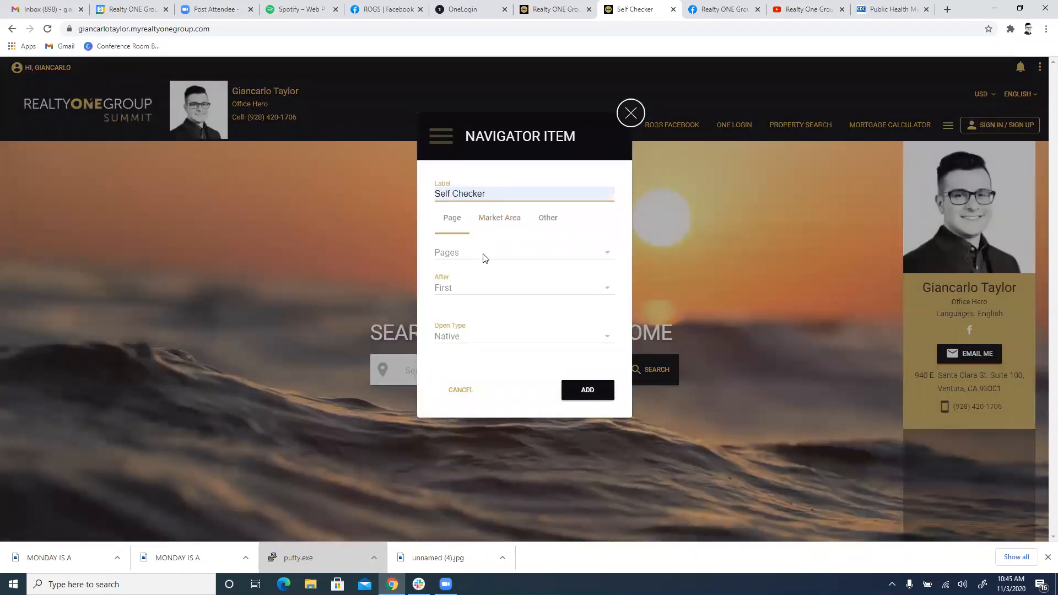
click(629, 115)
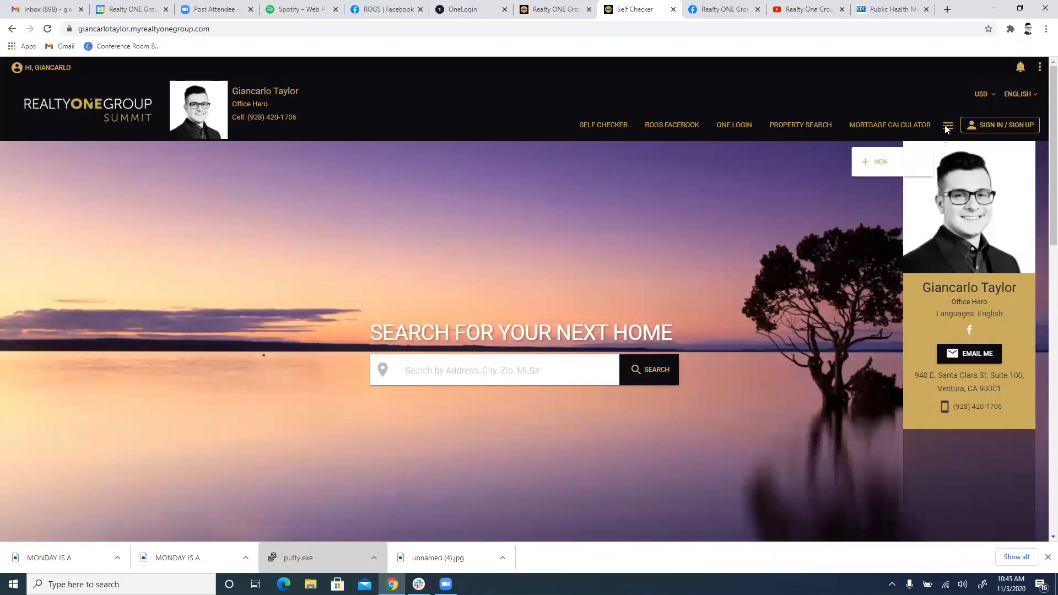
Add a new overflow navigation item labelled My Communities, placed First with the Native open type and no linked page
mouse_move(948, 128)
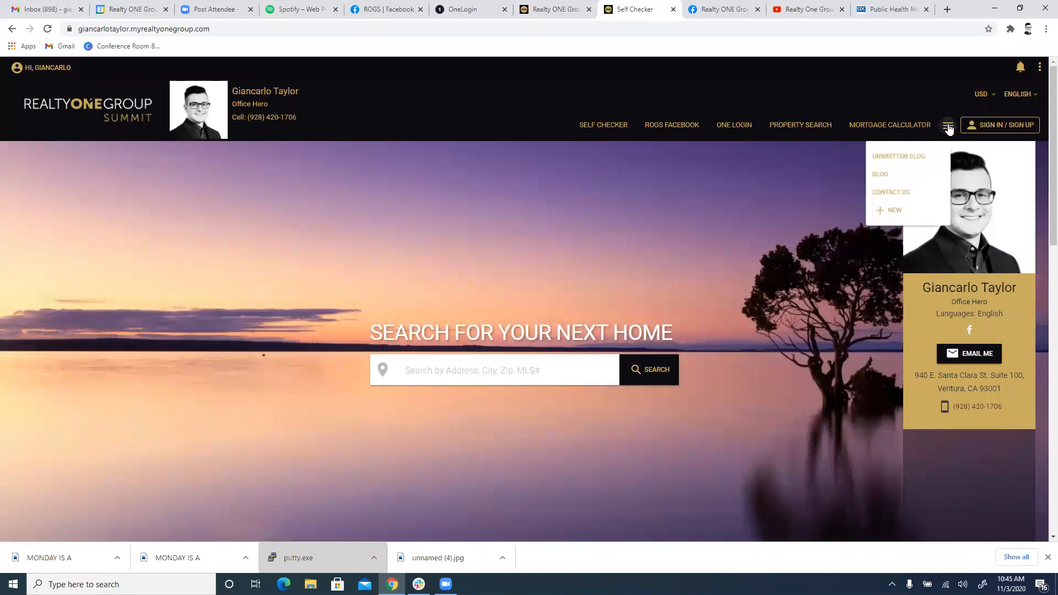
click(916, 210)
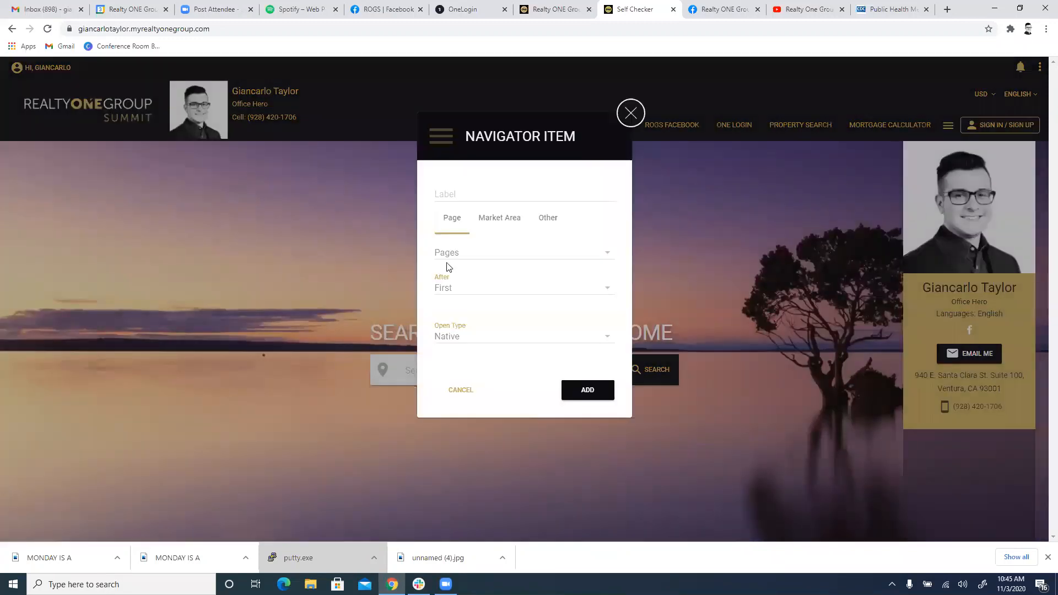
click(467, 199)
text(My Communites)
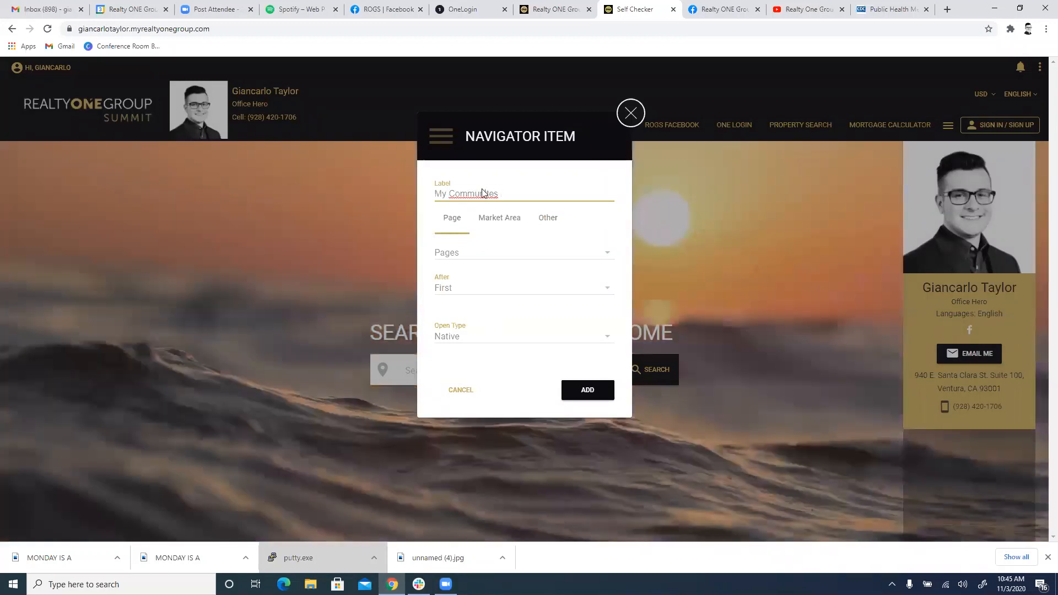
right_click(480, 194)
click(496, 199)
click(581, 390)
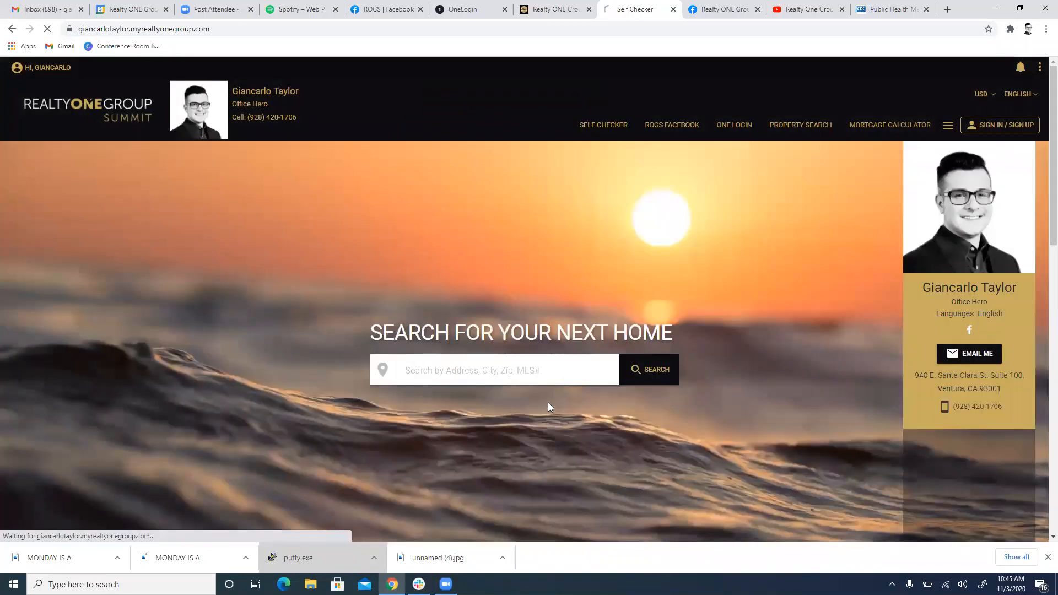
Start a new sub-item under My Communities labelled Camarillo and check which pages it can link to
mouse_move(646, 135)
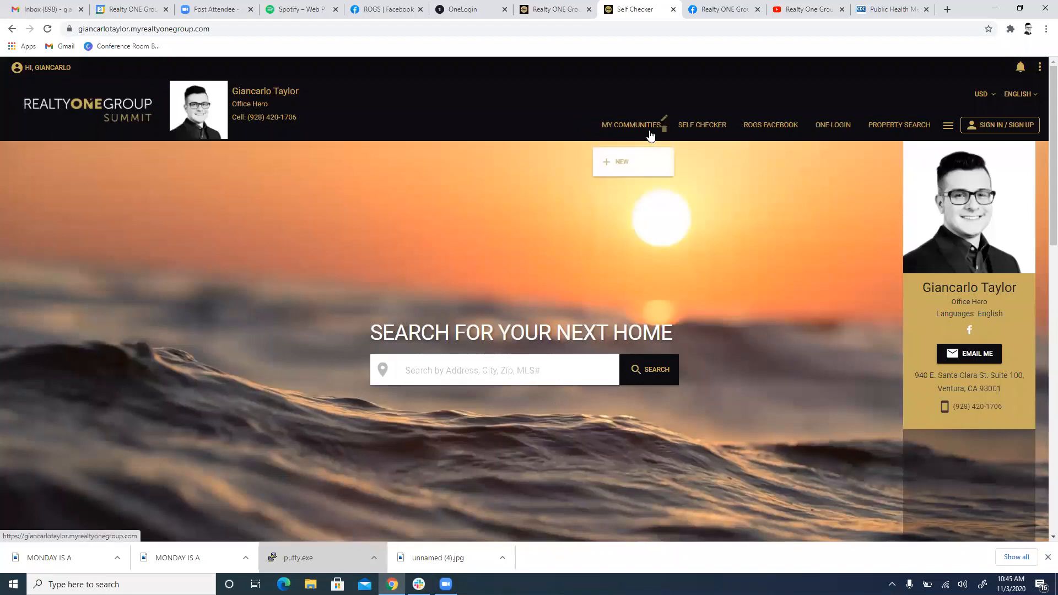
click(625, 168)
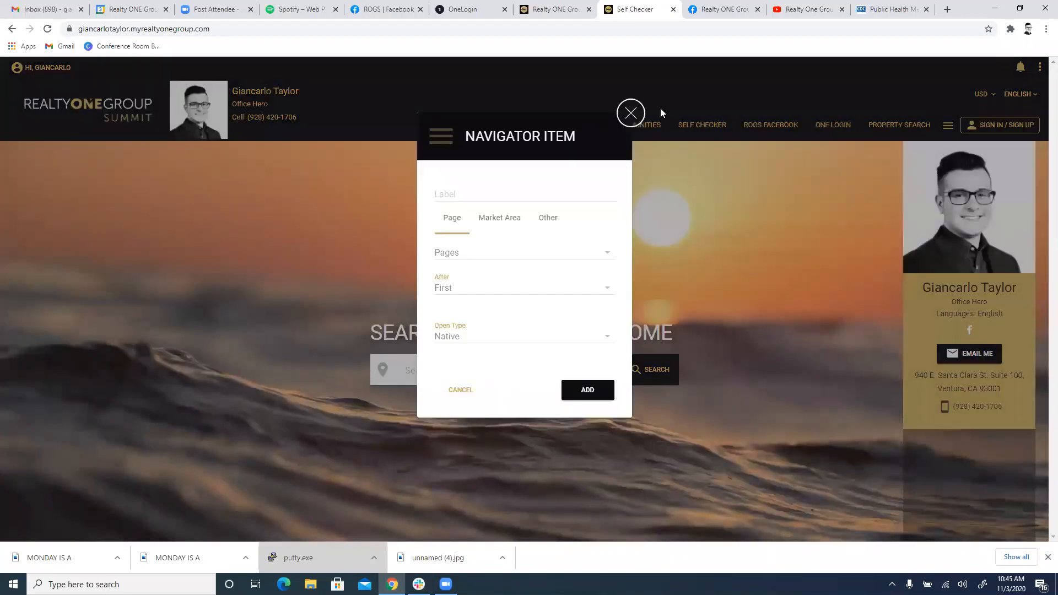
click(511, 193)
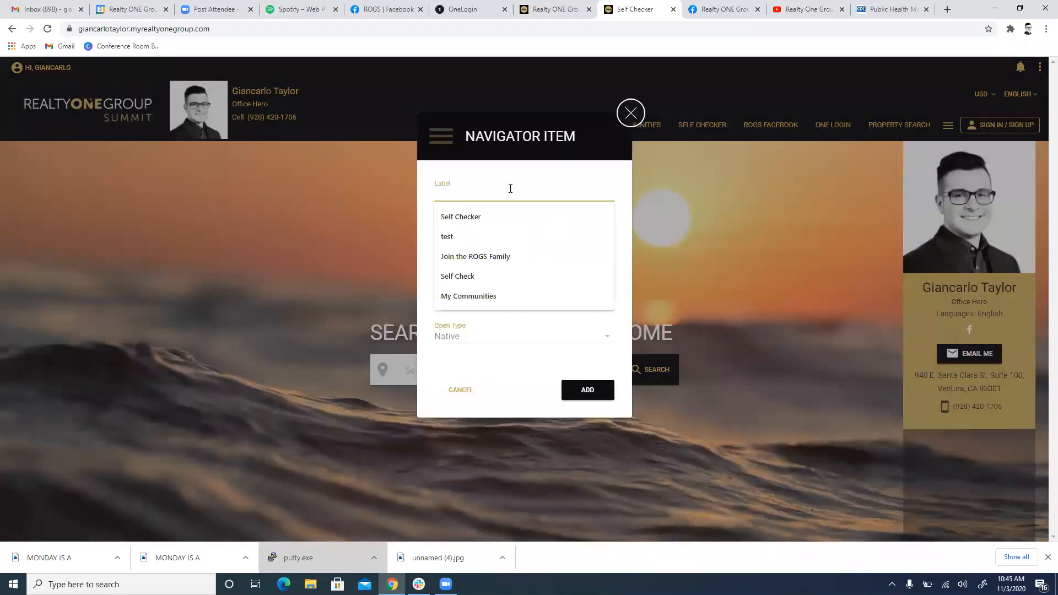
text(Camarillo)
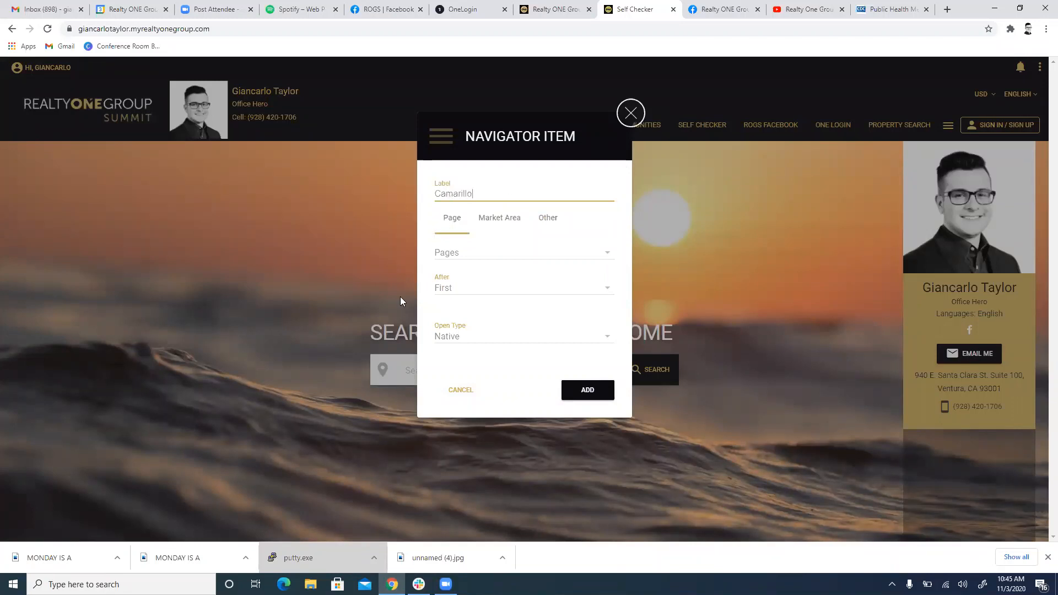
click(481, 249)
click(481, 249)
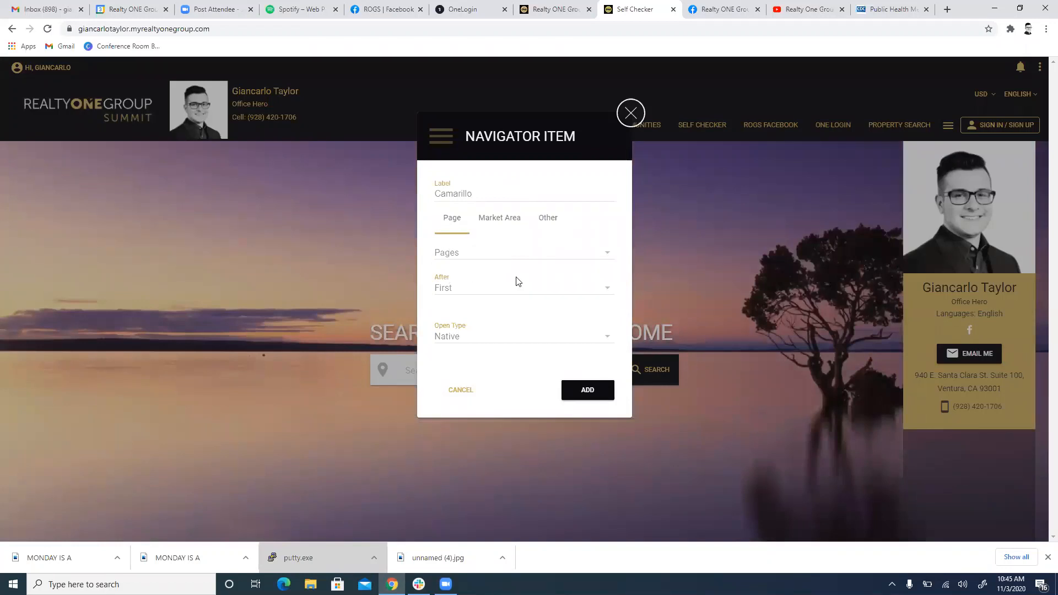
click(455, 250)
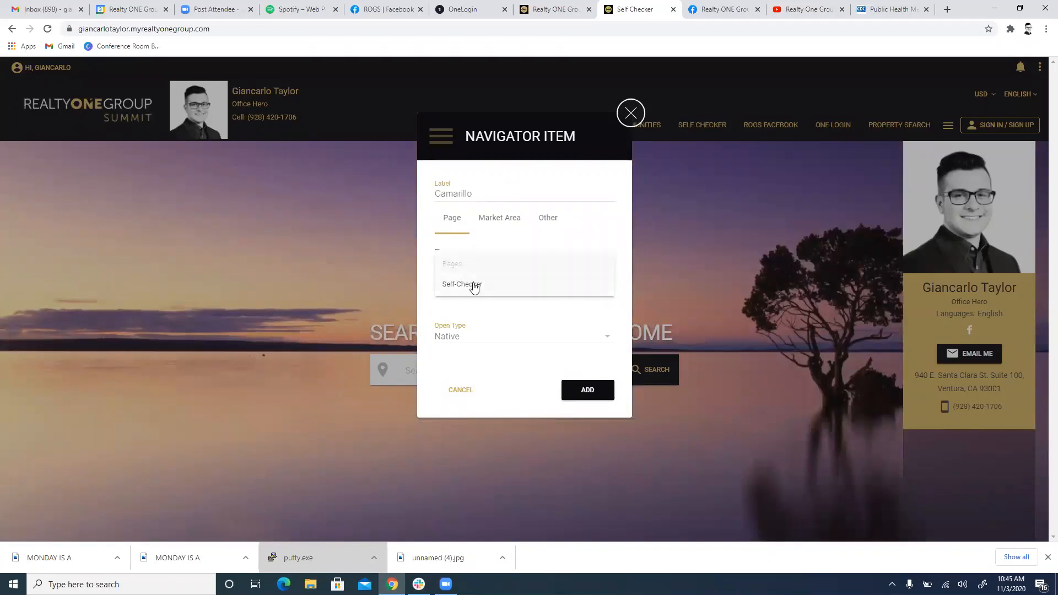
click(473, 286)
Switch the sub-item's link to a market area and look through the available areas for Camarillo
click(507, 228)
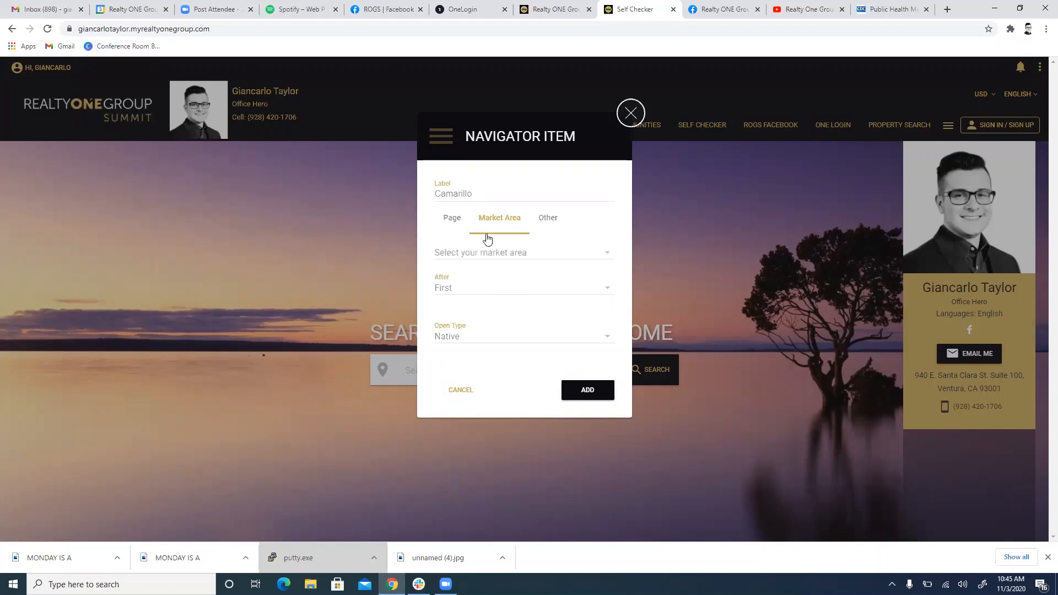
click(471, 258)
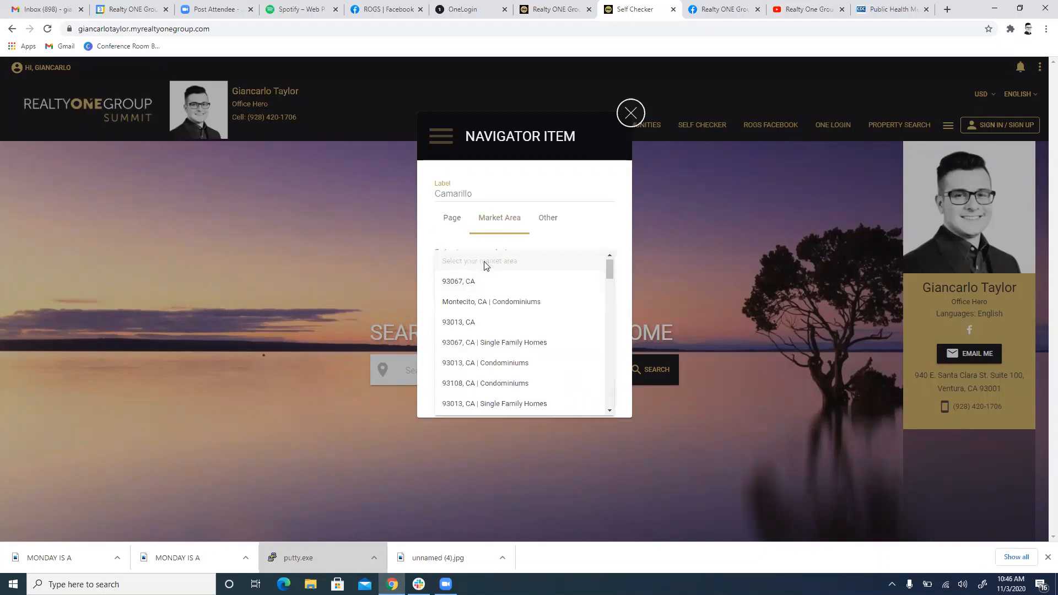
scroll(485, 266, down, 5)
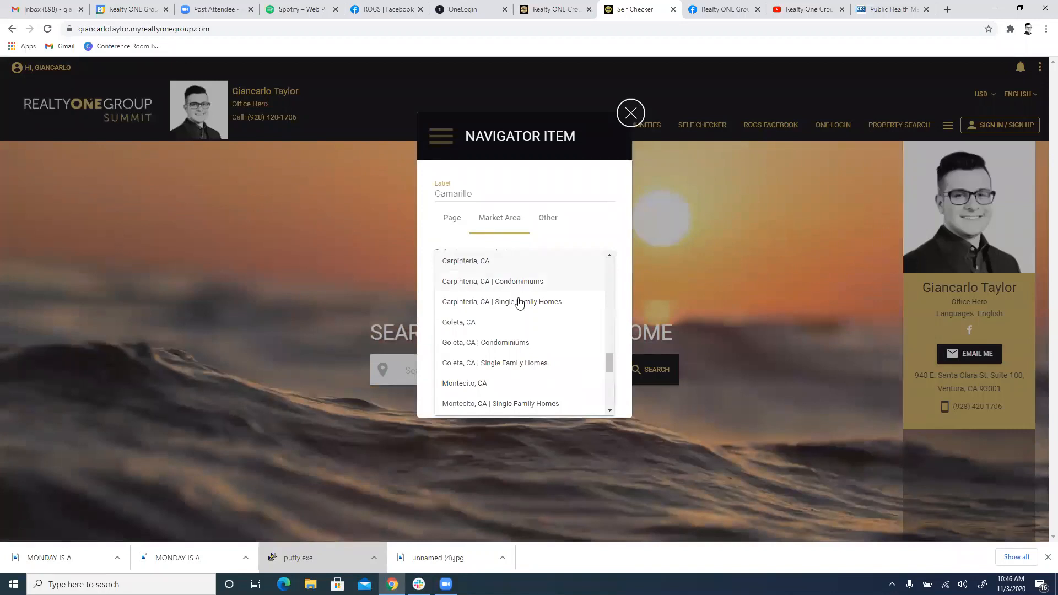
scroll(521, 303, down, 5)
scroll(522, 312, up, 15)
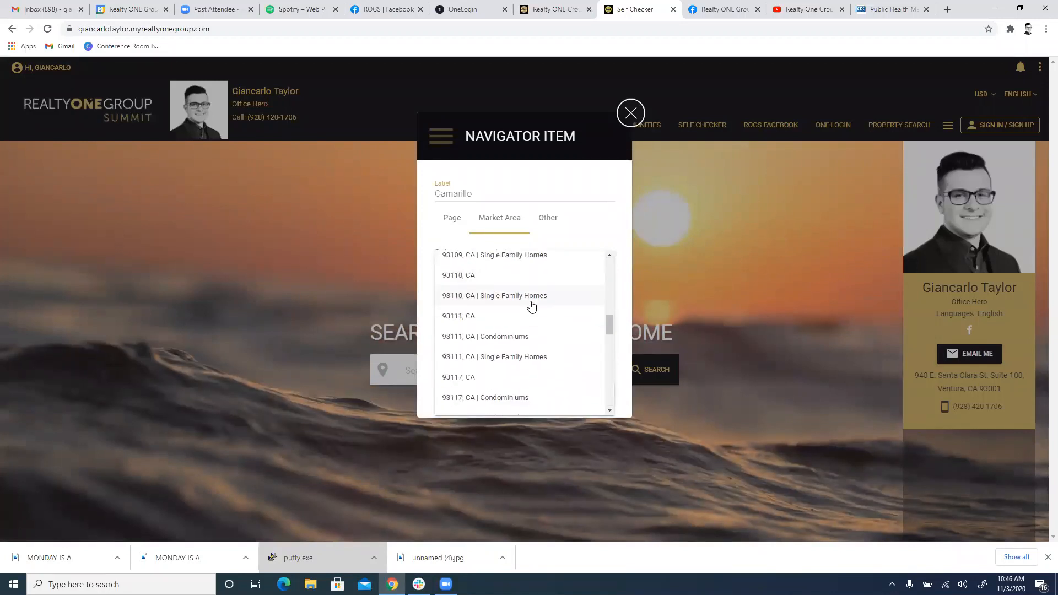
scroll(527, 309, up, 3)
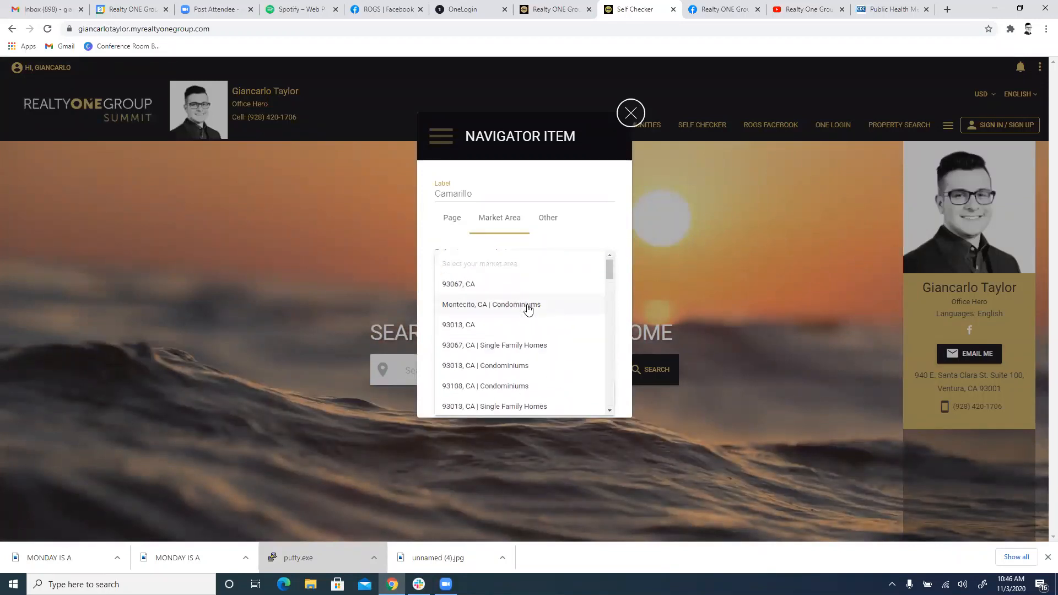
click(534, 257)
triple_click(479, 254)
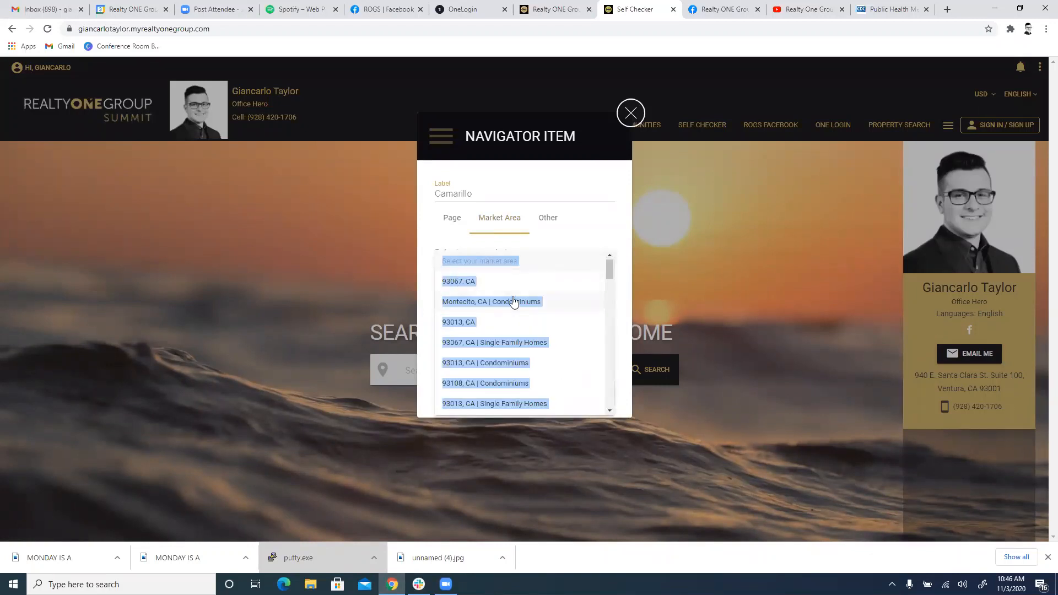
scroll(509, 309, down, 8)
scroll(511, 314, down, 10)
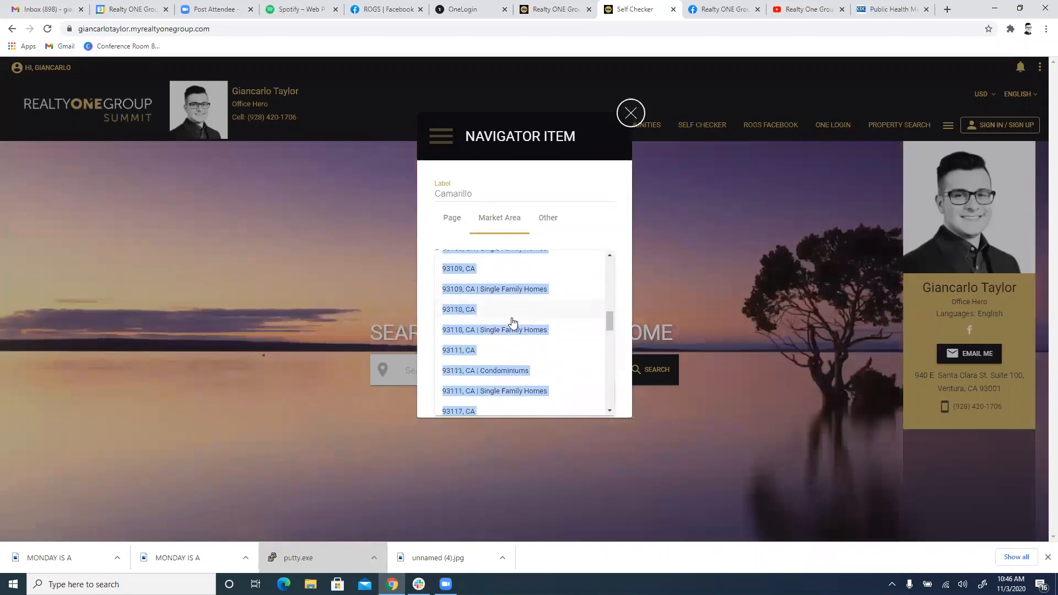
scroll(514, 317, up, 15)
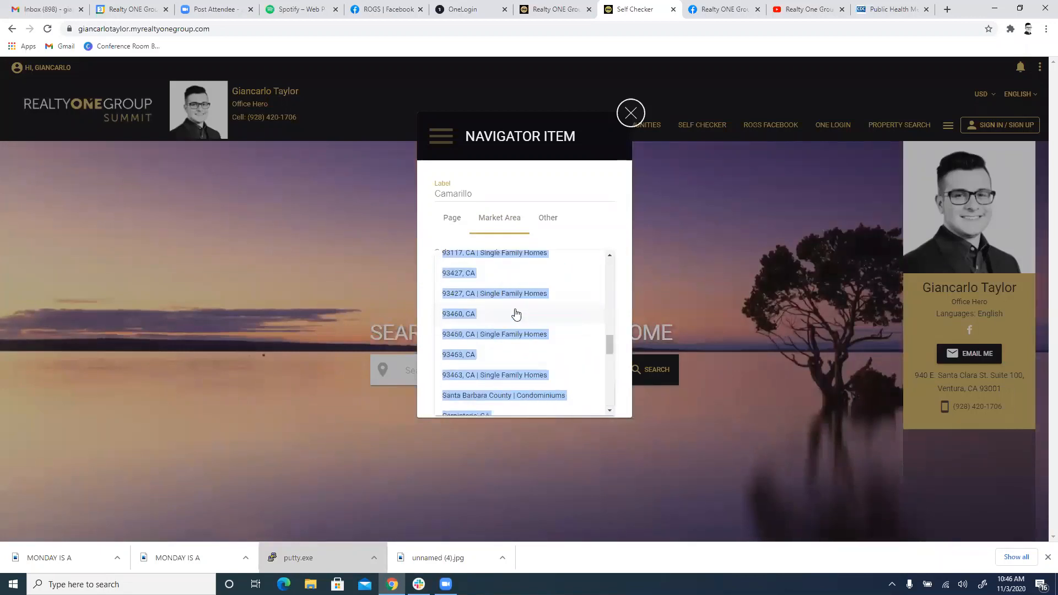
click(567, 250)
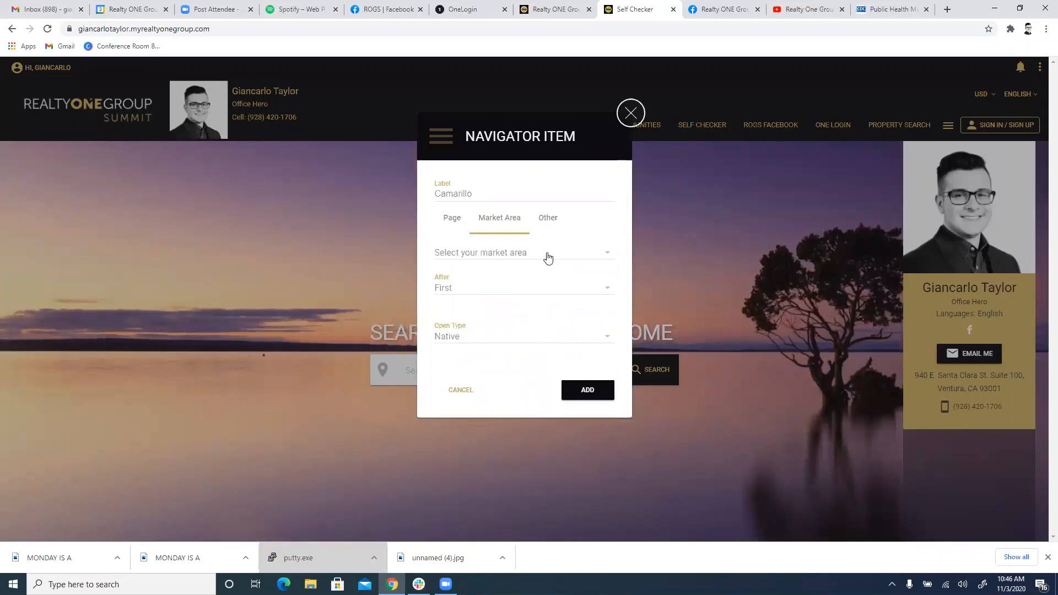
Link the sub-item to the Summerland, CA market area, relabel it Summerland, and add it placed First with the Native open type
click(547, 257)
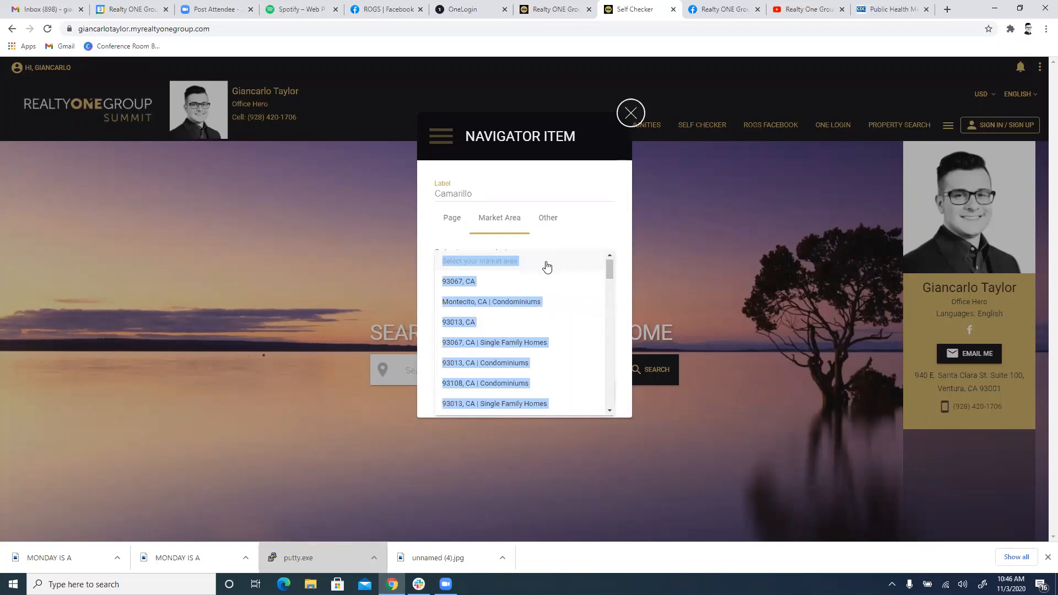
click(536, 282)
click(533, 260)
scroll(524, 292, down, 3)
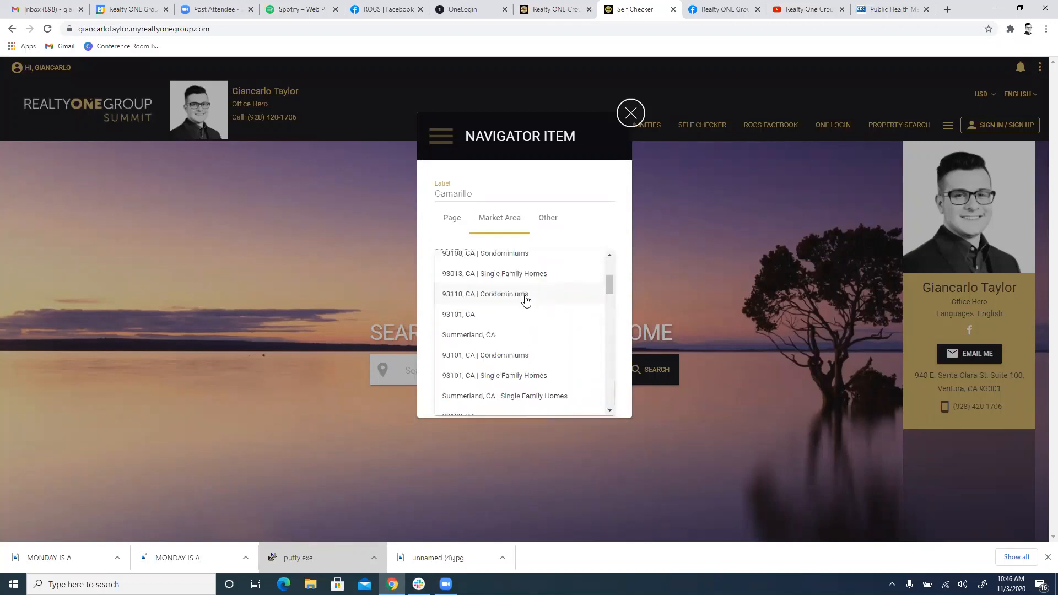
click(503, 334)
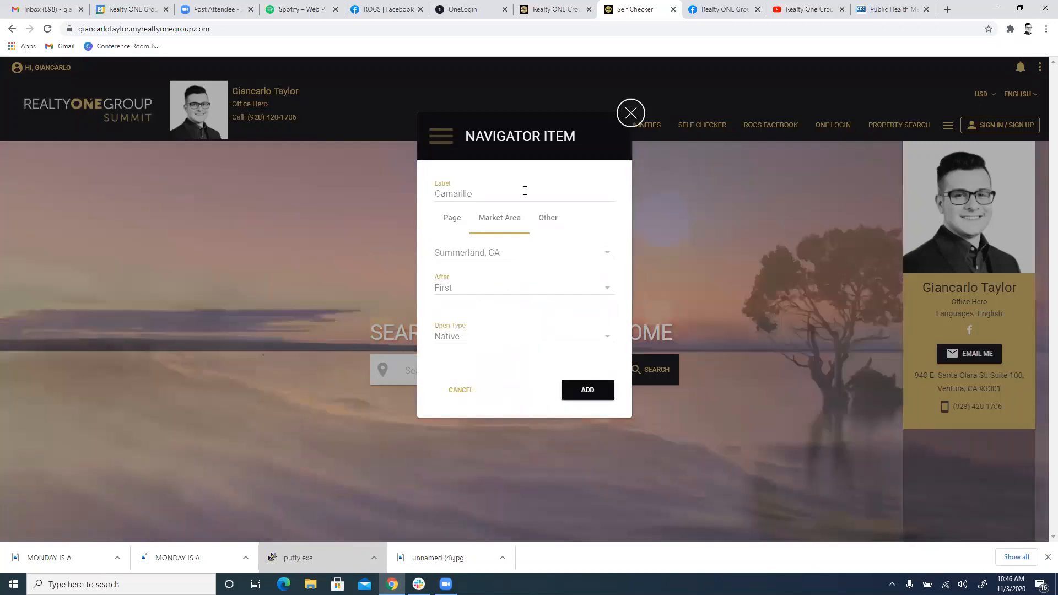
double_click(524, 192)
text(Summerland)
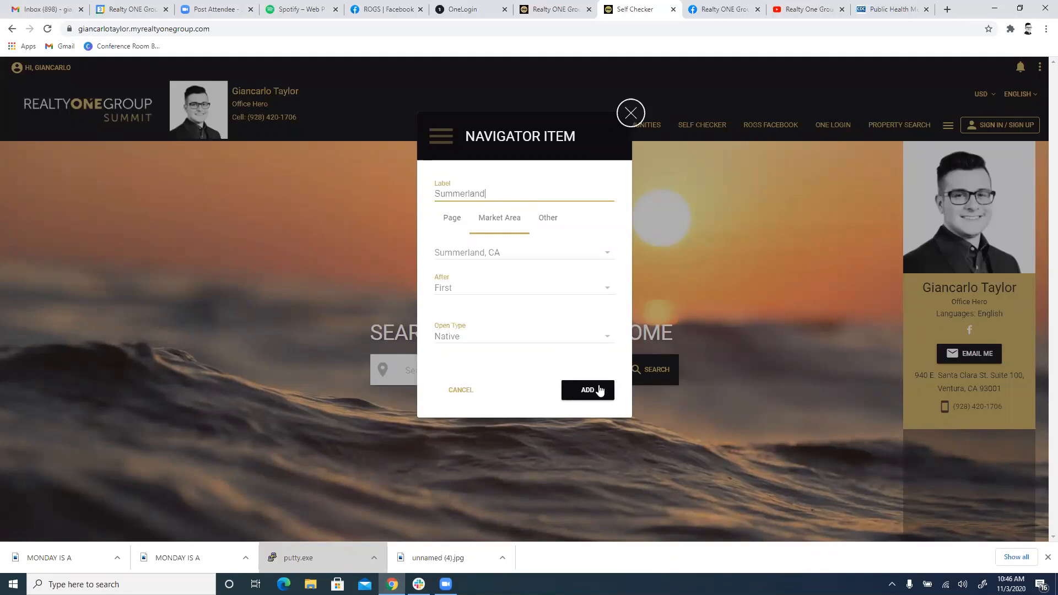
click(600, 390)
Open the Summerland sub-item under My Communities and review its market report's snapshot, market summary and new properties chart
mouse_move(639, 124)
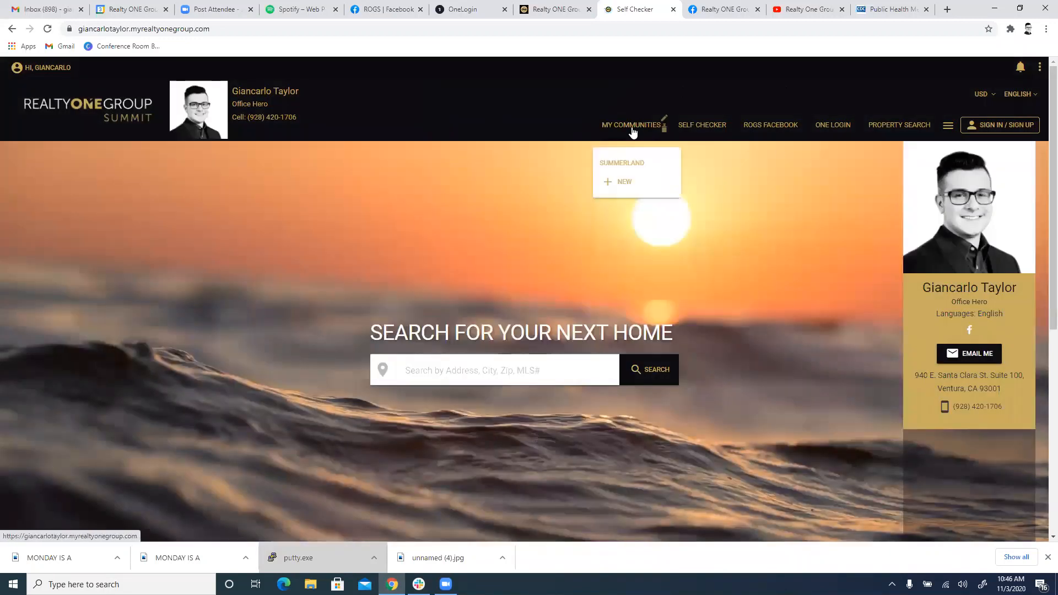
mouse_move(628, 165)
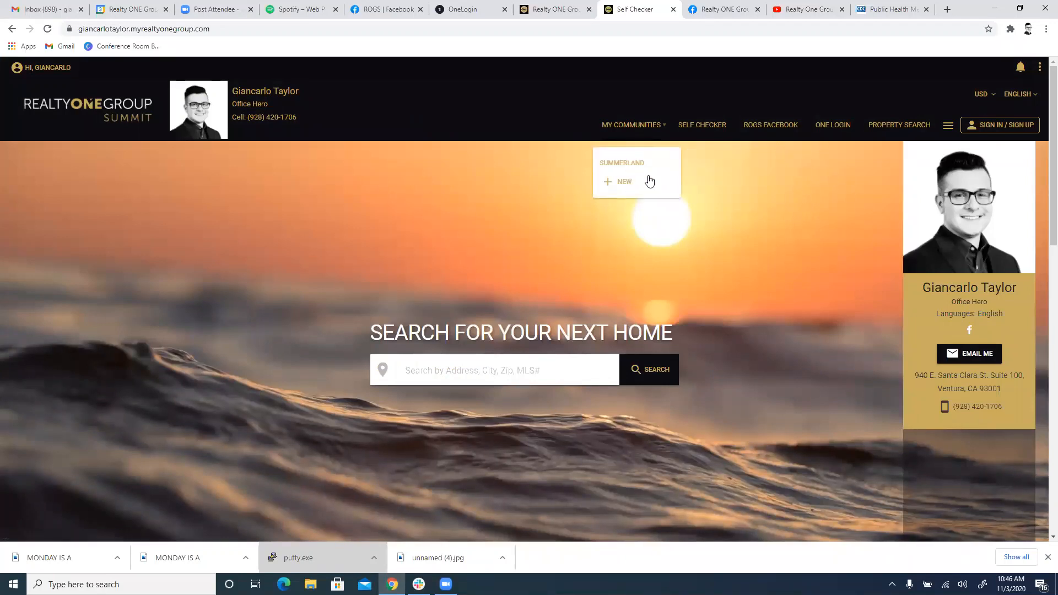
click(646, 164)
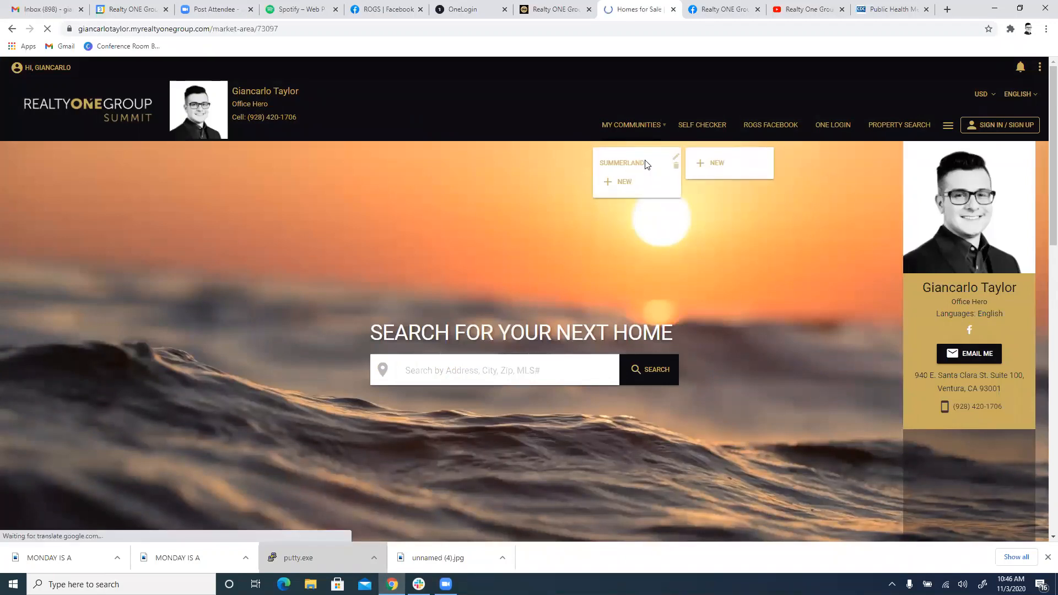
scroll(541, 241, down, 10)
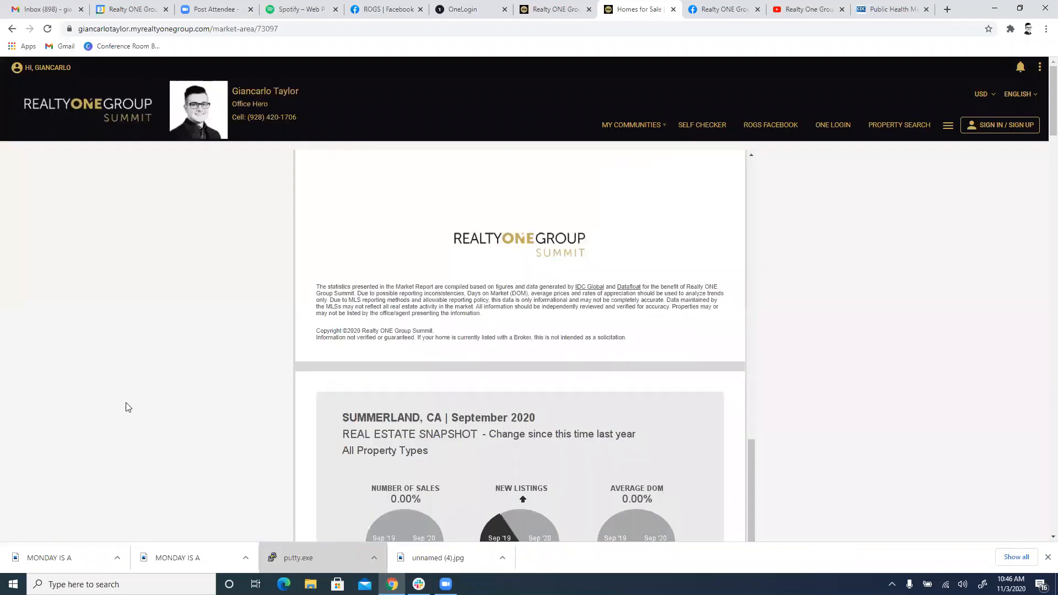
scroll(276, 290, down, 7)
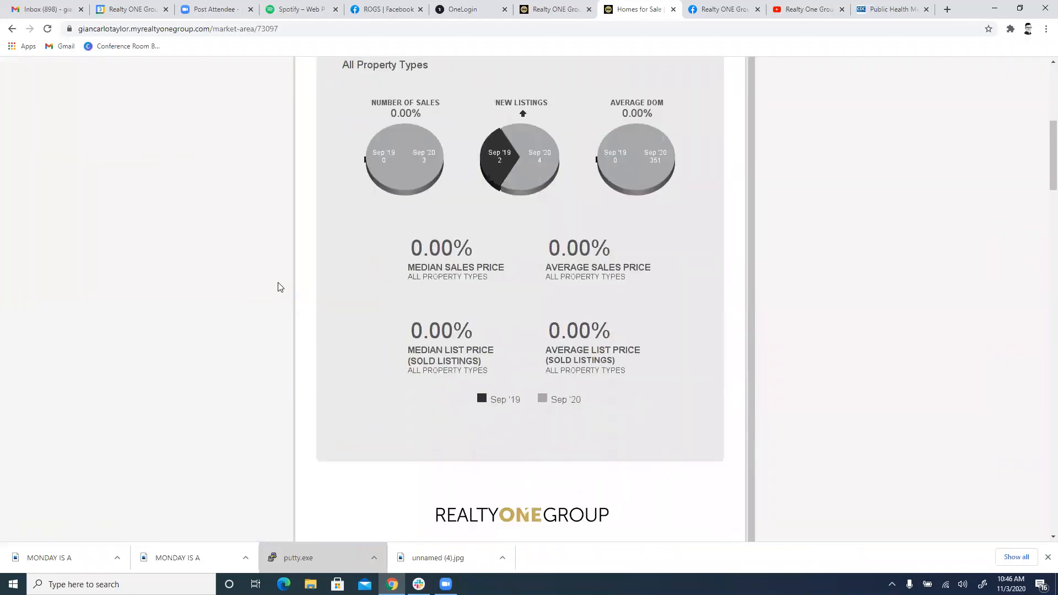
scroll(650, 176, down, 6)
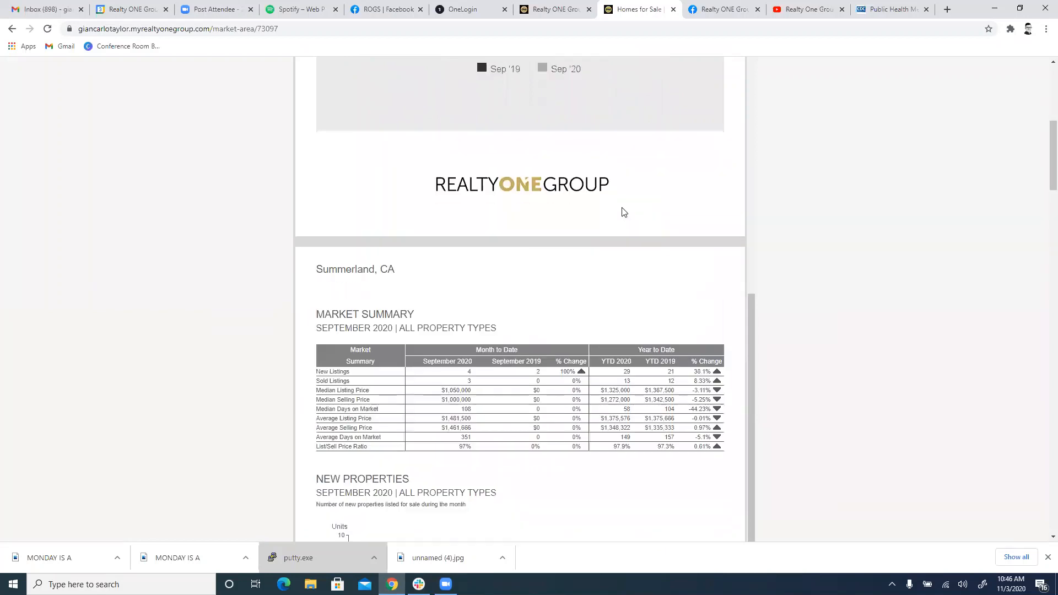
scroll(616, 218, down, 4)
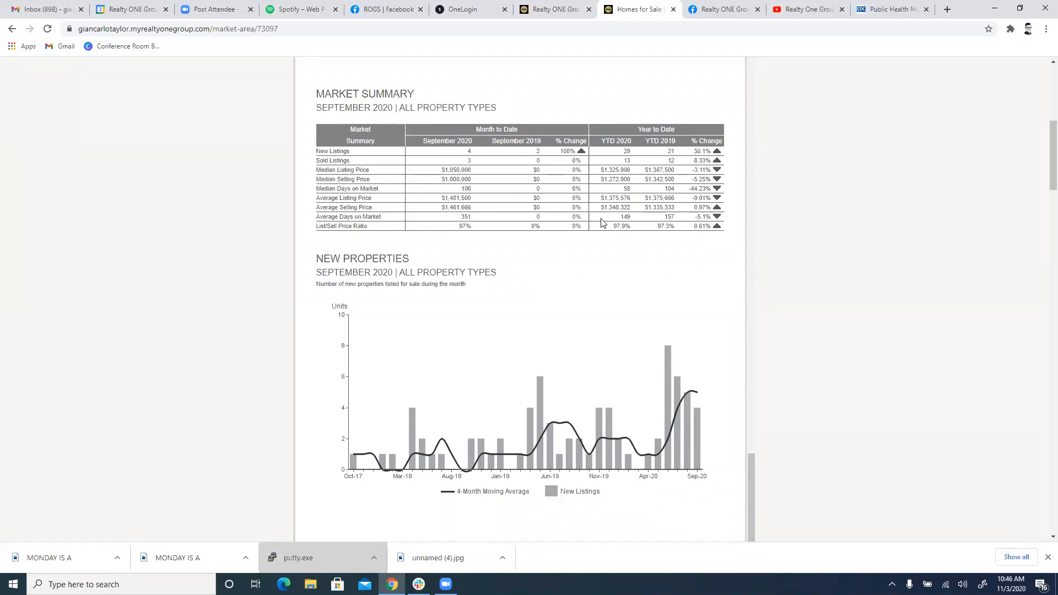
scroll(579, 241, down, 3)
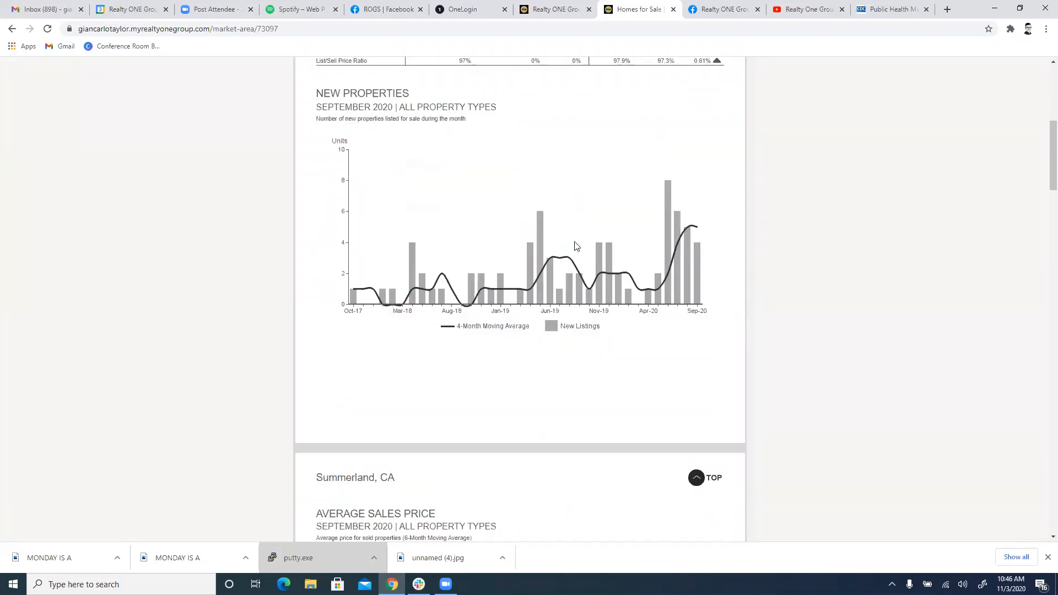
scroll(564, 249, up, 15)
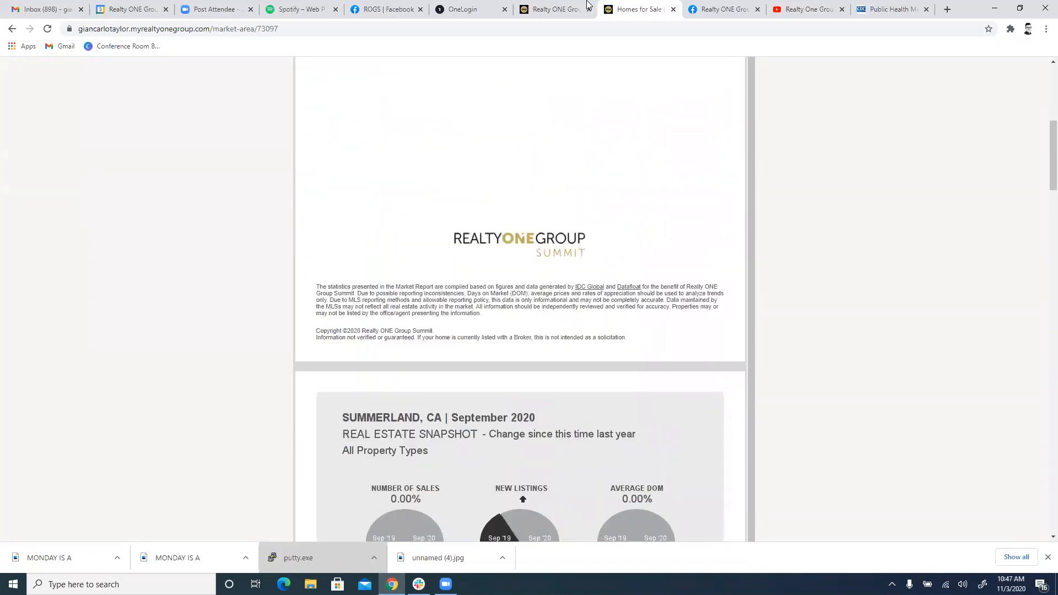
click(567, 9)
click(642, 8)
scroll(440, 355, up, 1)
scroll(440, 355, up, 6)
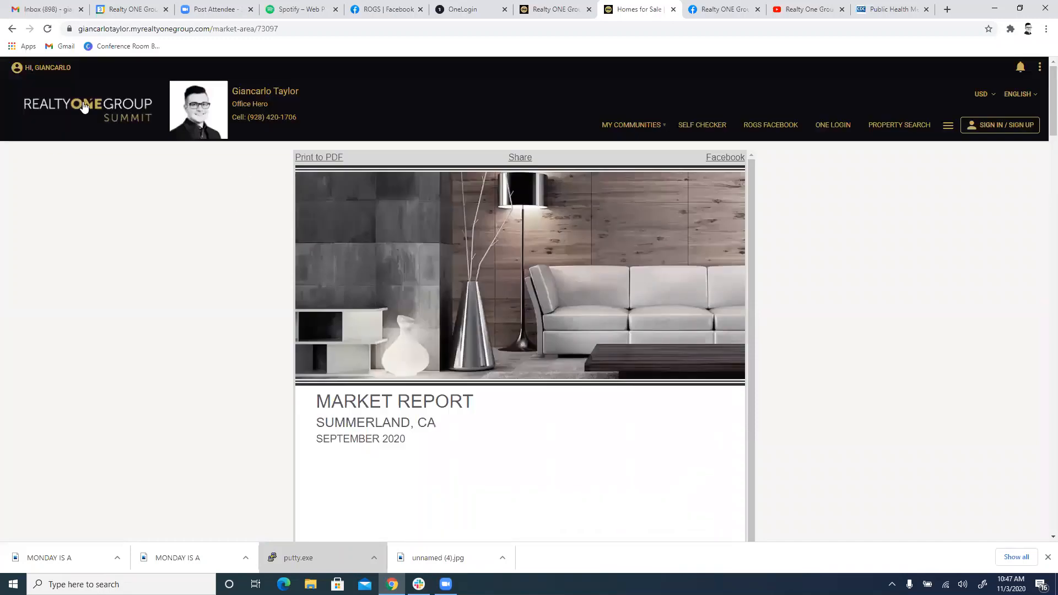
Return to the site's homepage and check the sub-items listed under My Communities
click(83, 107)
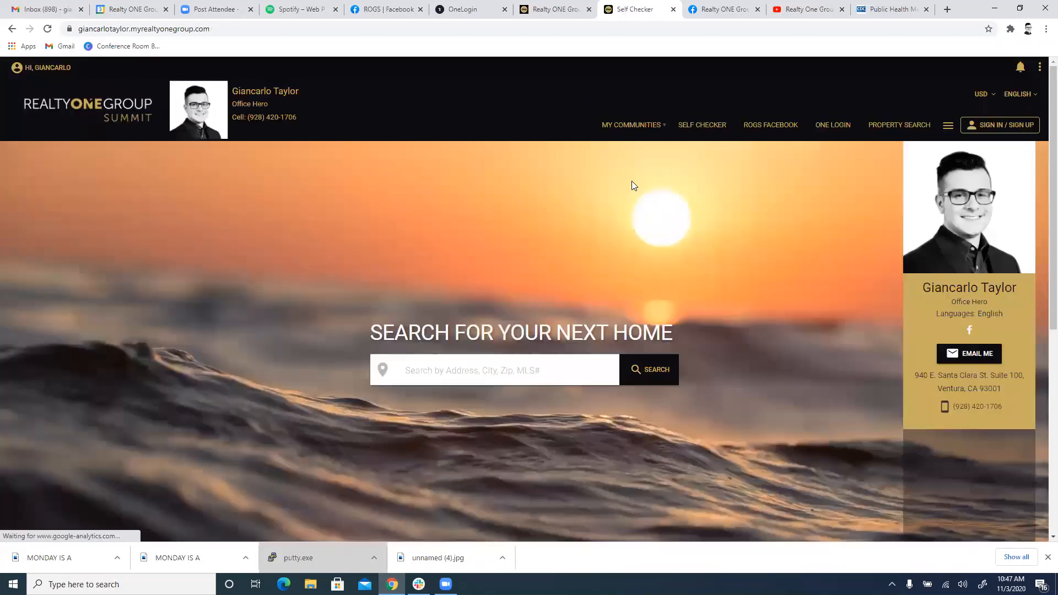
mouse_move(646, 131)
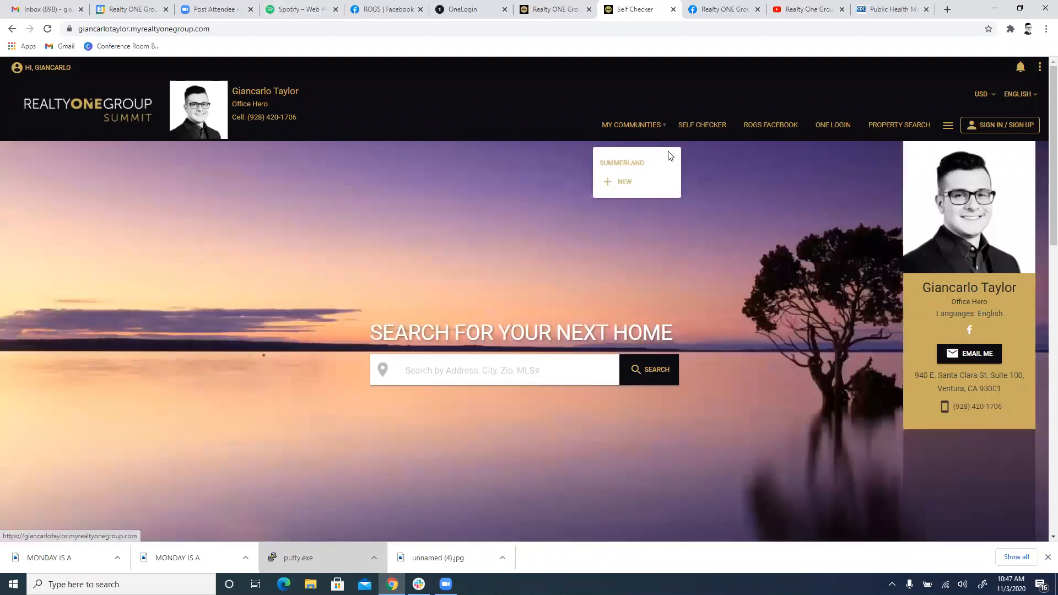
mouse_move(794, 132)
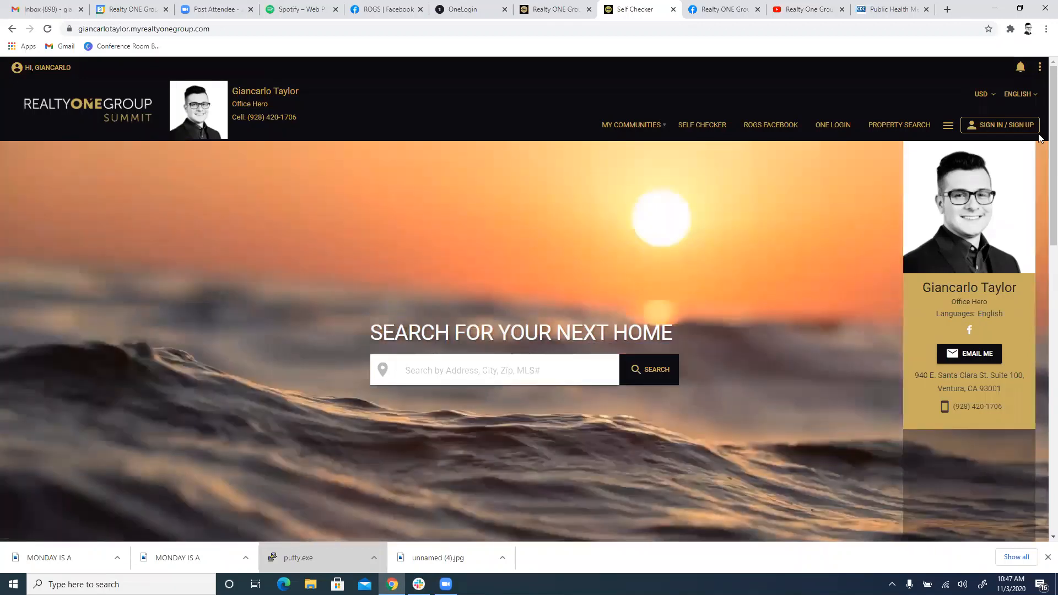
Start a new blog titled Tech Tuesday with the publish date 11/03/2020
mouse_move(1039, 67)
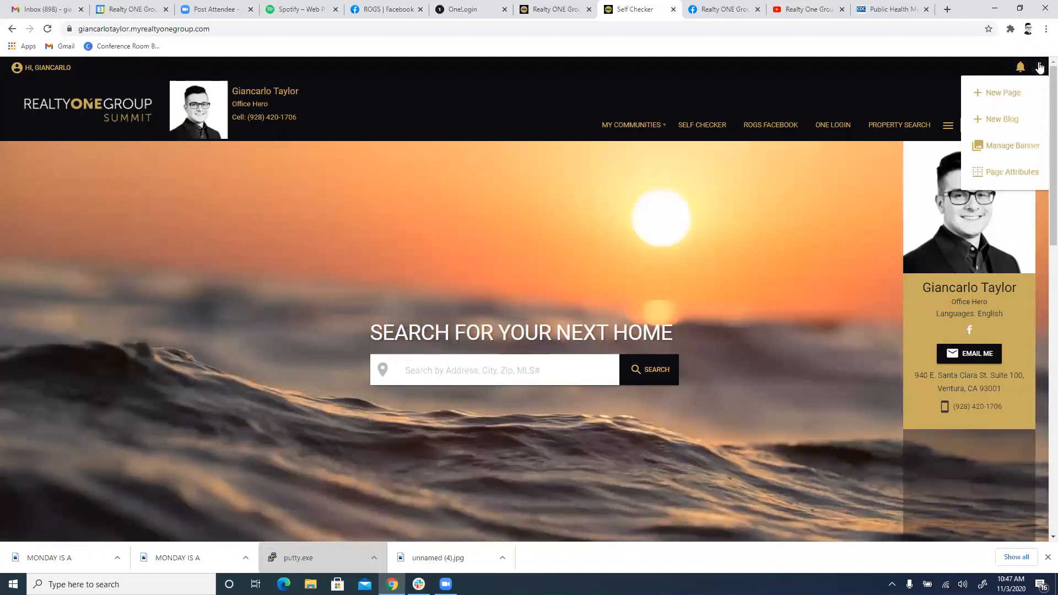
click(1002, 119)
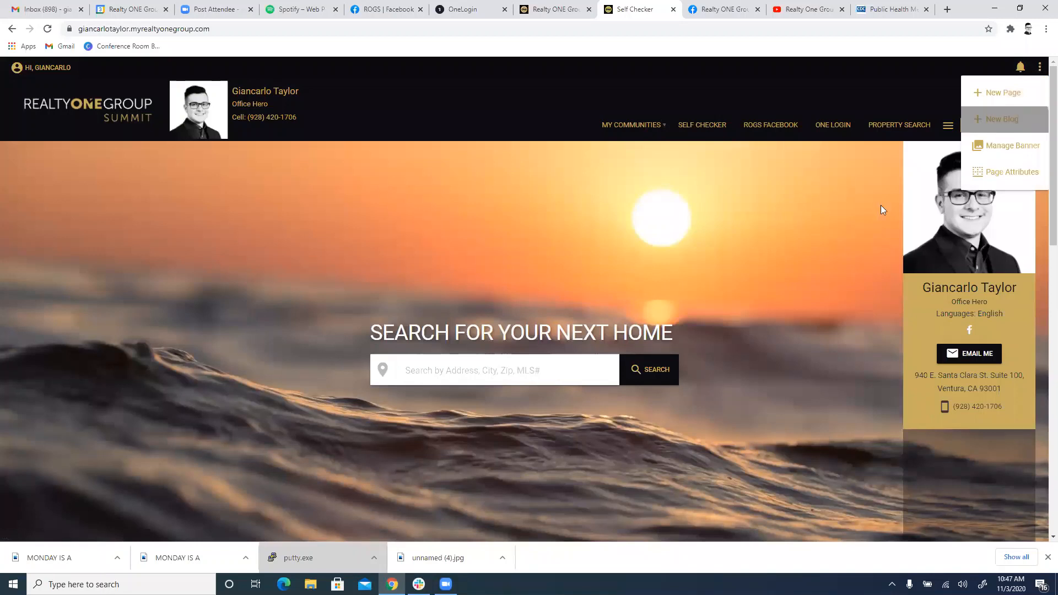
click(482, 183)
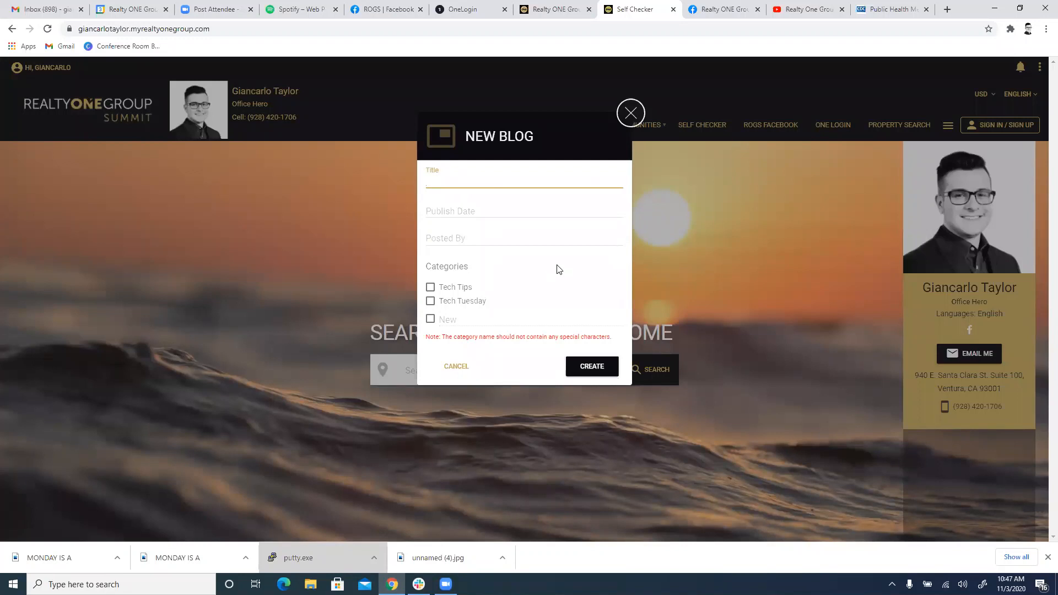
text(Tech Tuesday)
click(584, 215)
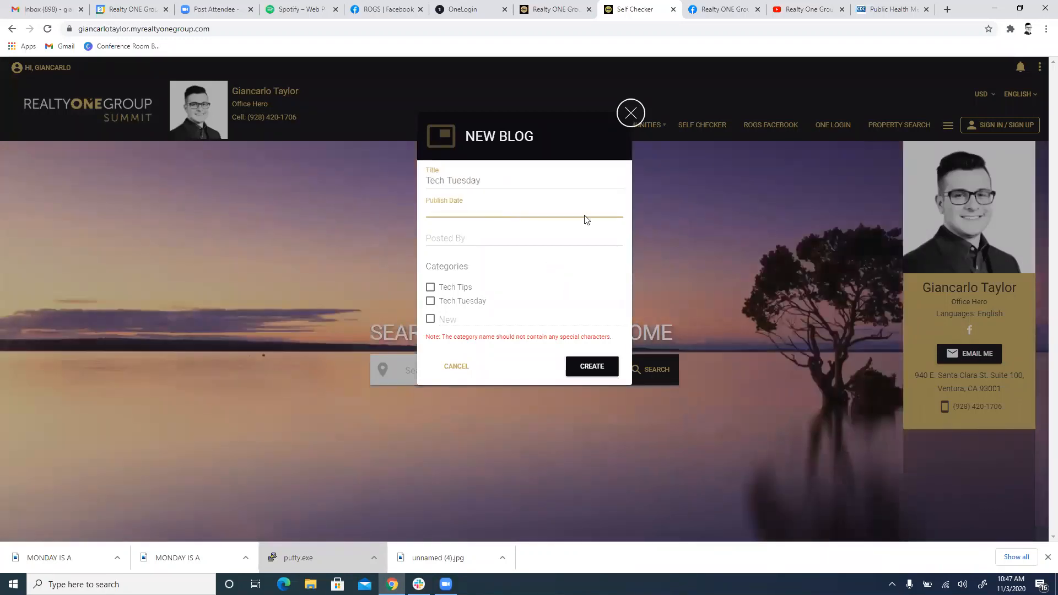
click(559, 209)
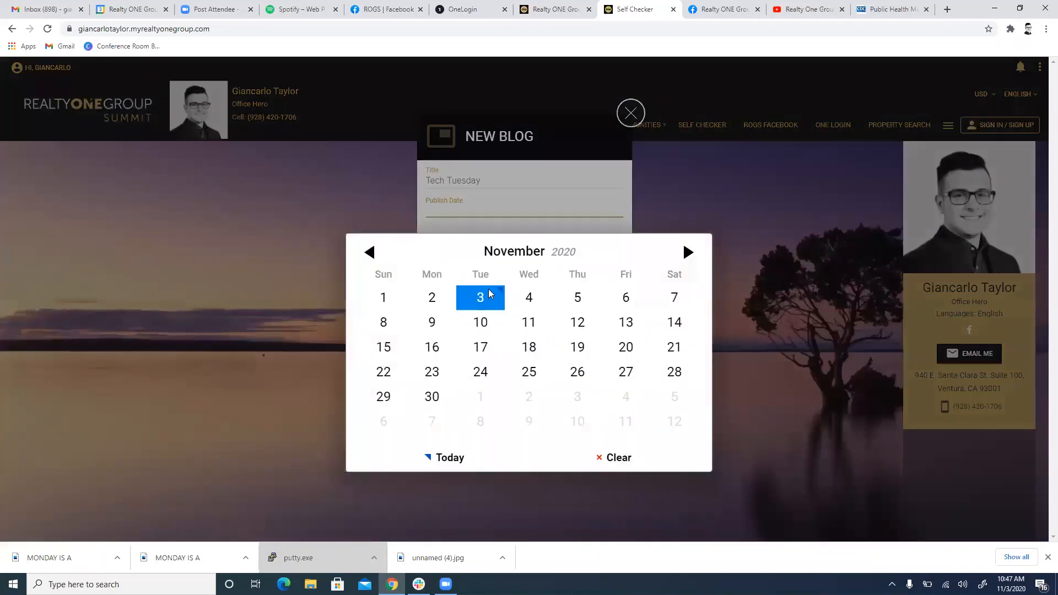
click(477, 301)
Fill in the author's first name, assign the Tech Tuesday and Tech Tips categories, and try to create the blog
click(444, 235)
text(G)
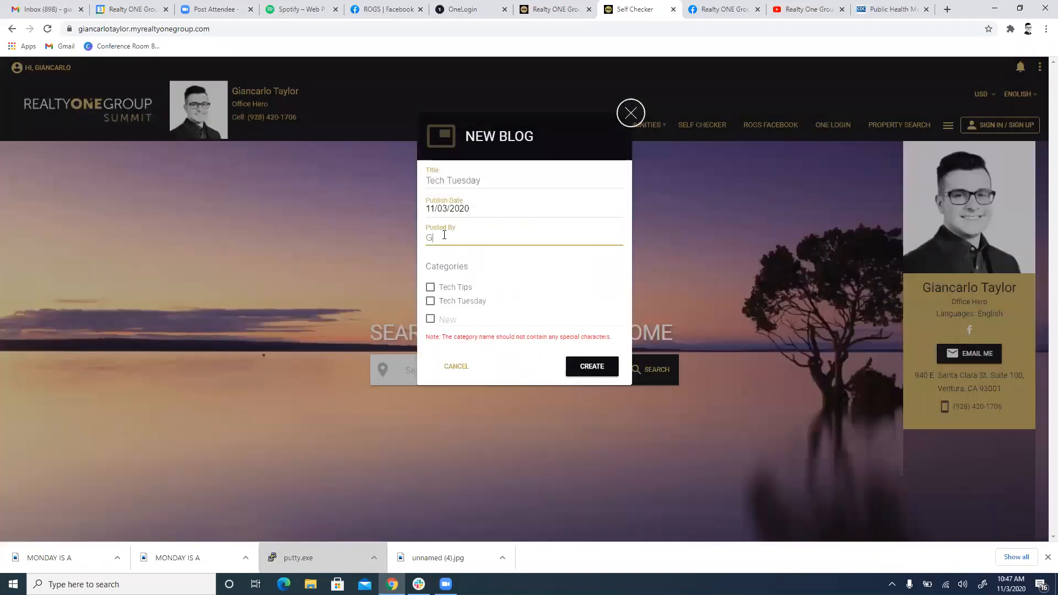
text(ianc)
key(BackSpace)
key(BackSpace)
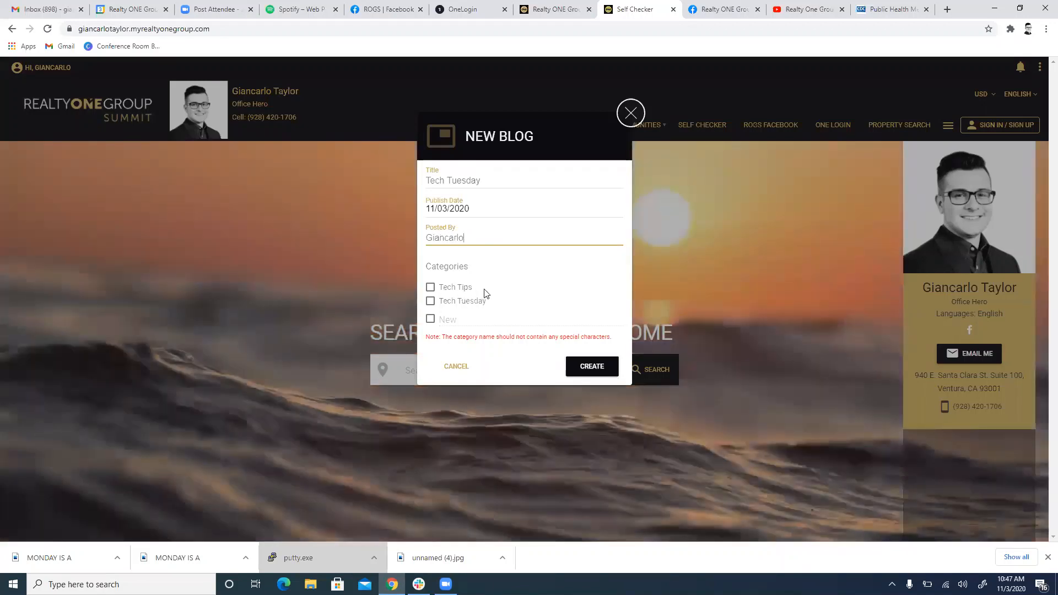
click(449, 302)
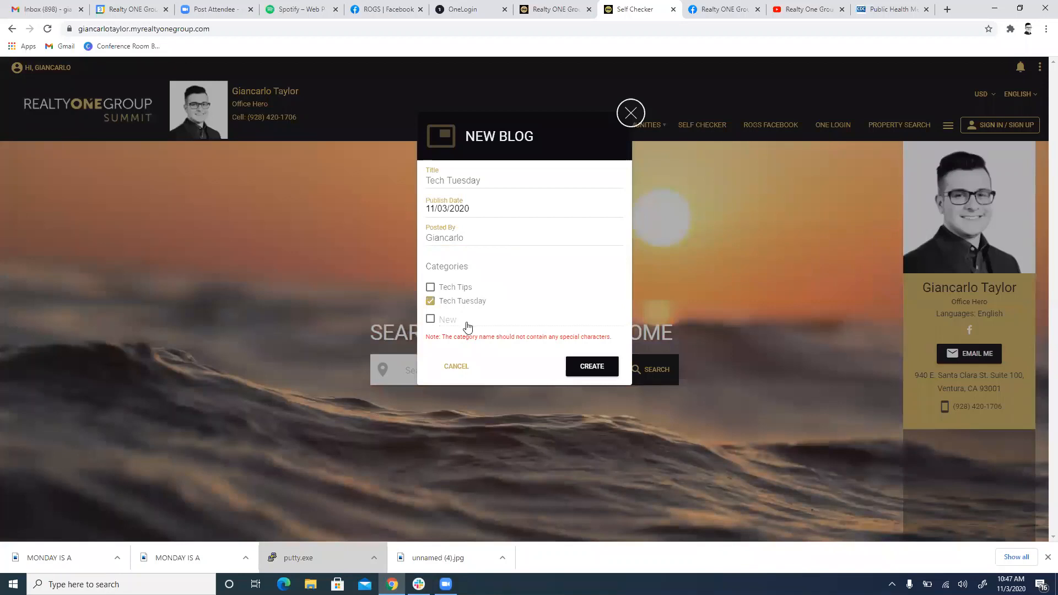
click(431, 287)
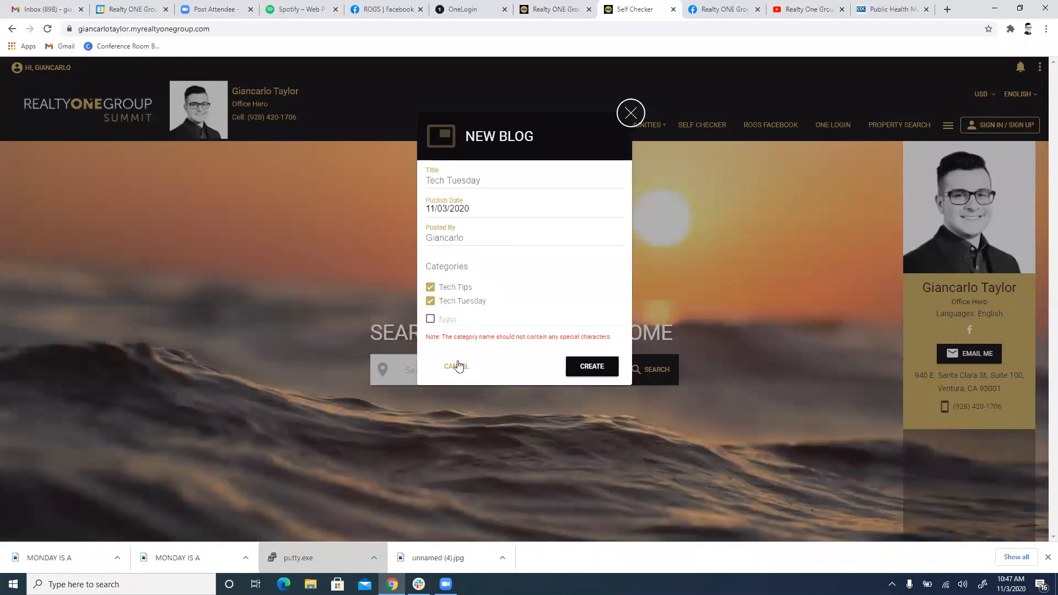
click(590, 368)
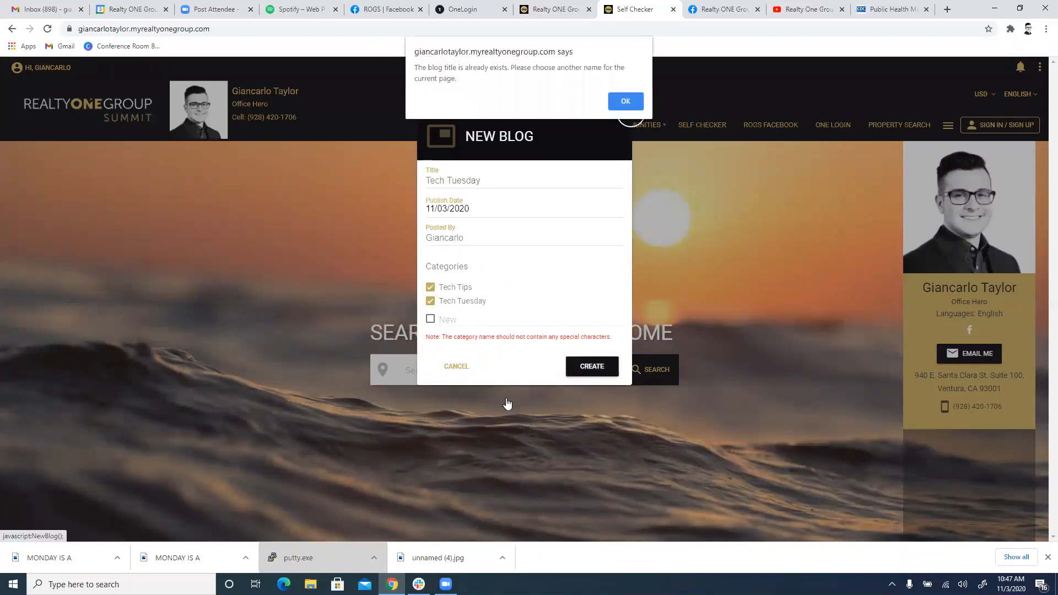
click(624, 101)
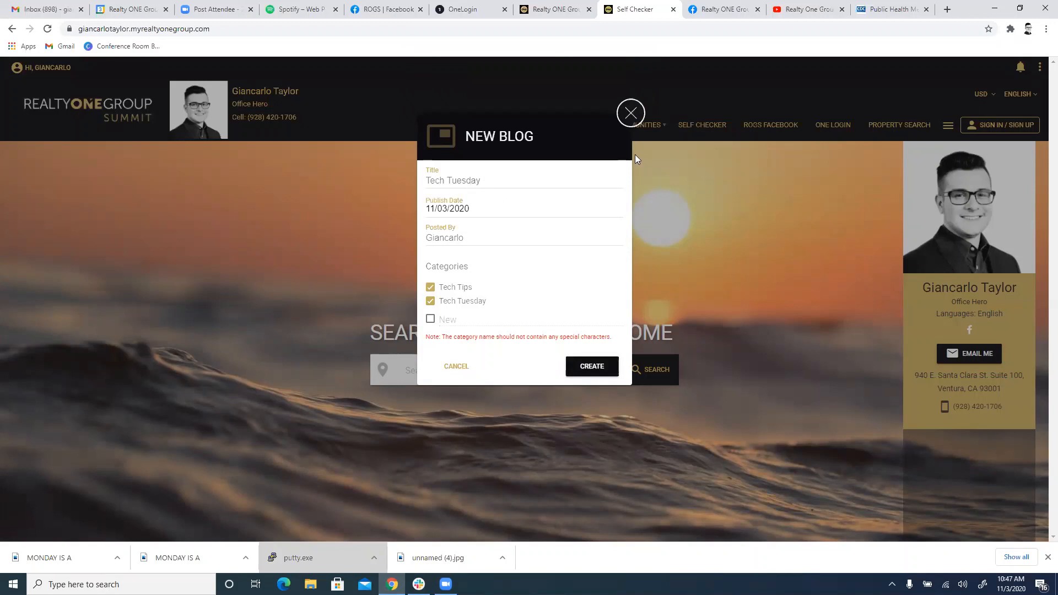
click(631, 112)
Open the site's Blog page and look over the existing posts
mouse_move(945, 125)
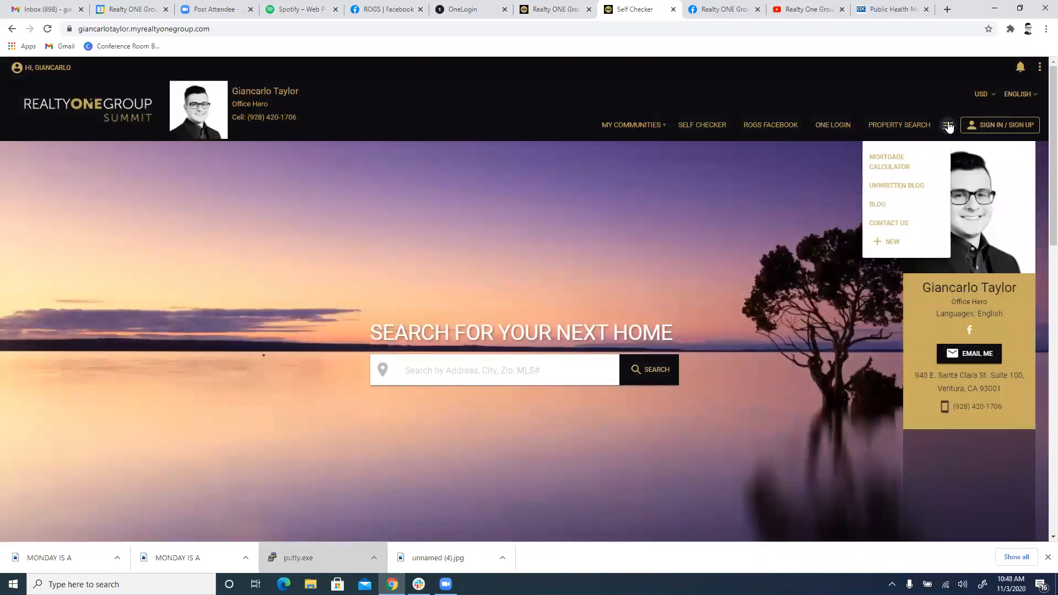
click(893, 206)
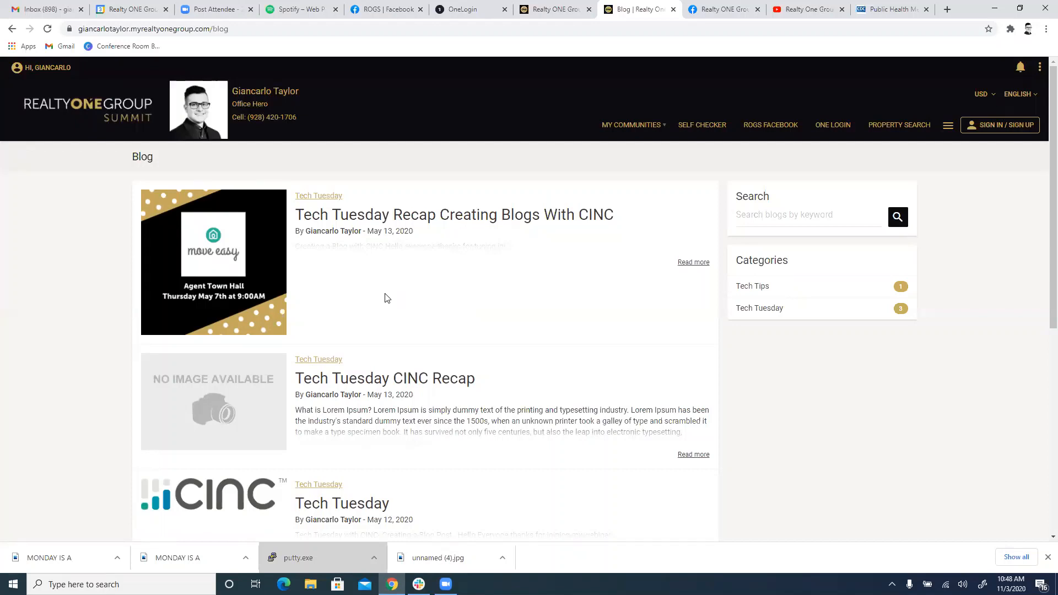
scroll(364, 306, down, 6)
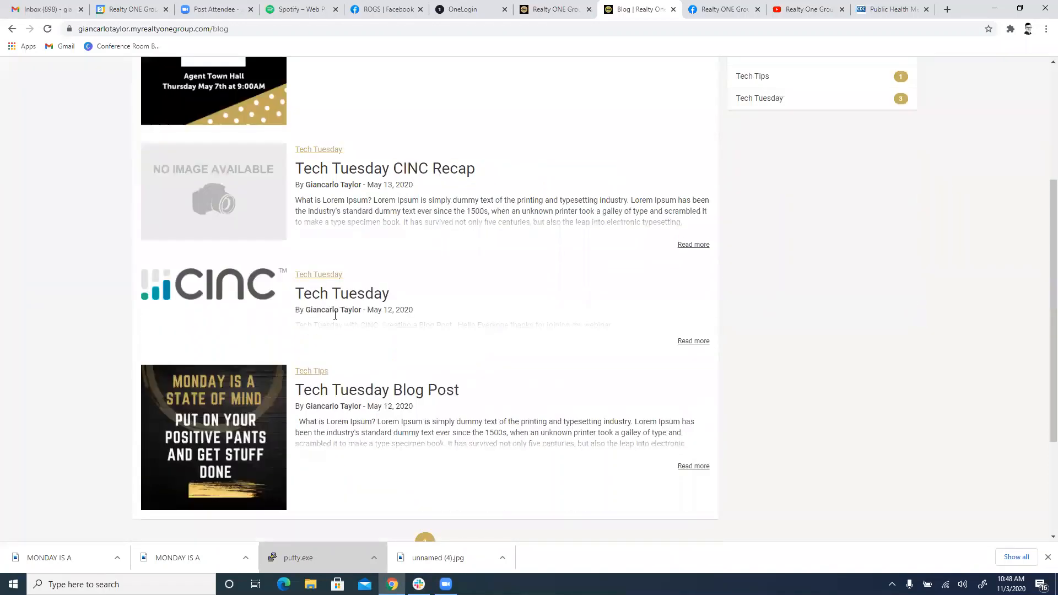
scroll(425, 347, up, 6)
scroll(543, 359, down, 2)
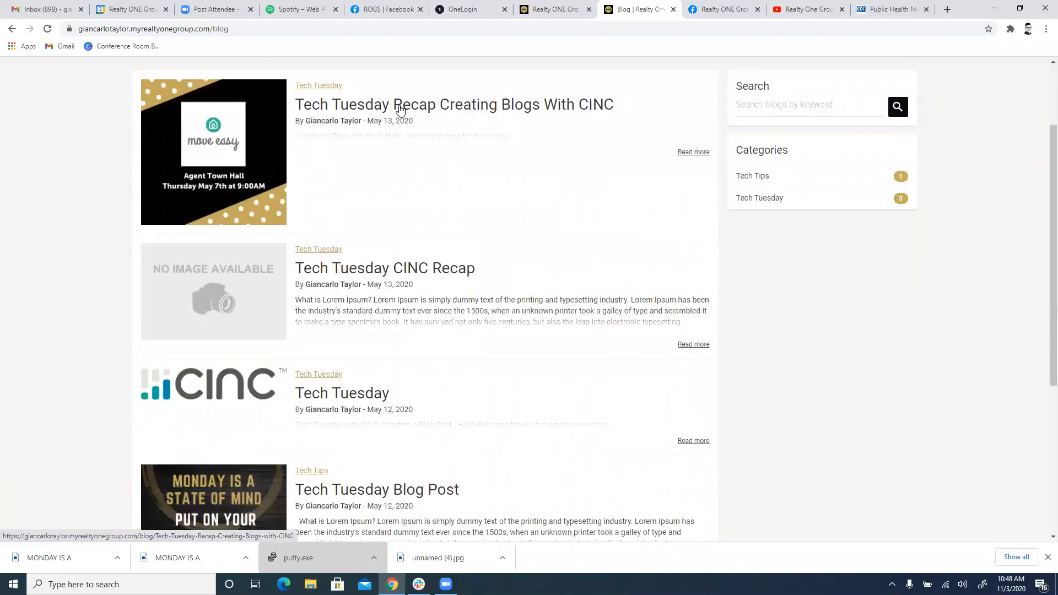
Open the Tech Tuesday Recap Creating Blogs With CINC post and review its heading, image and body text
click(401, 109)
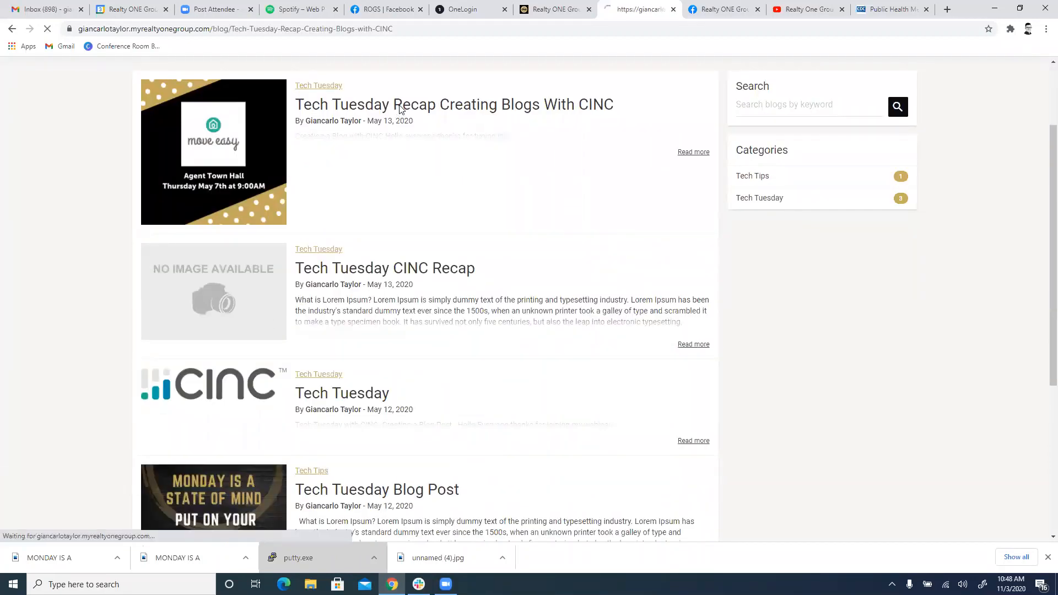
scroll(219, 349, down, 5)
scroll(182, 366, down, 3)
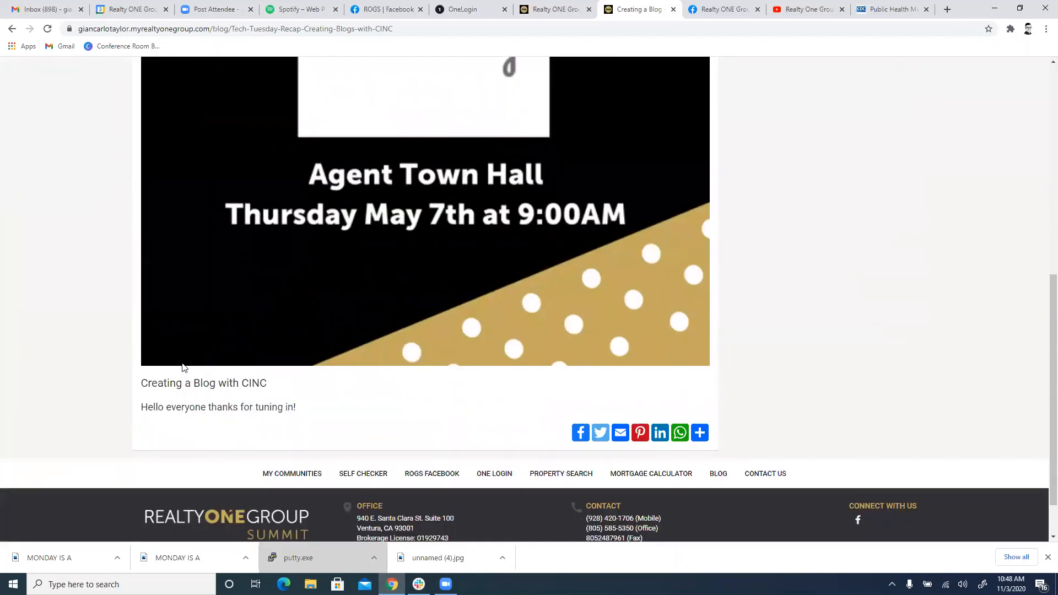
scroll(181, 367, up, 8)
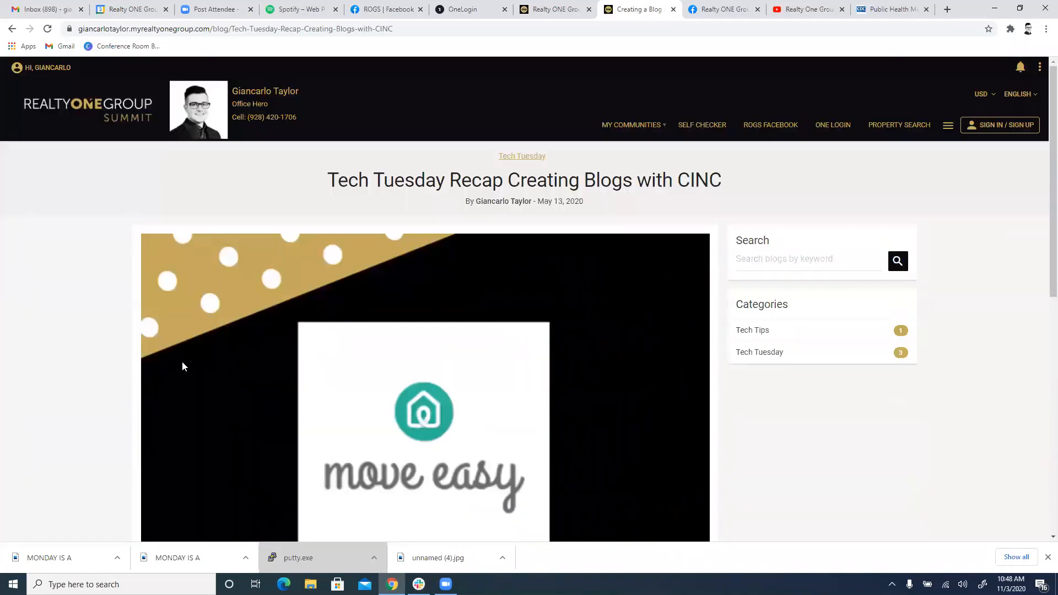
scroll(500, 287, down, 5)
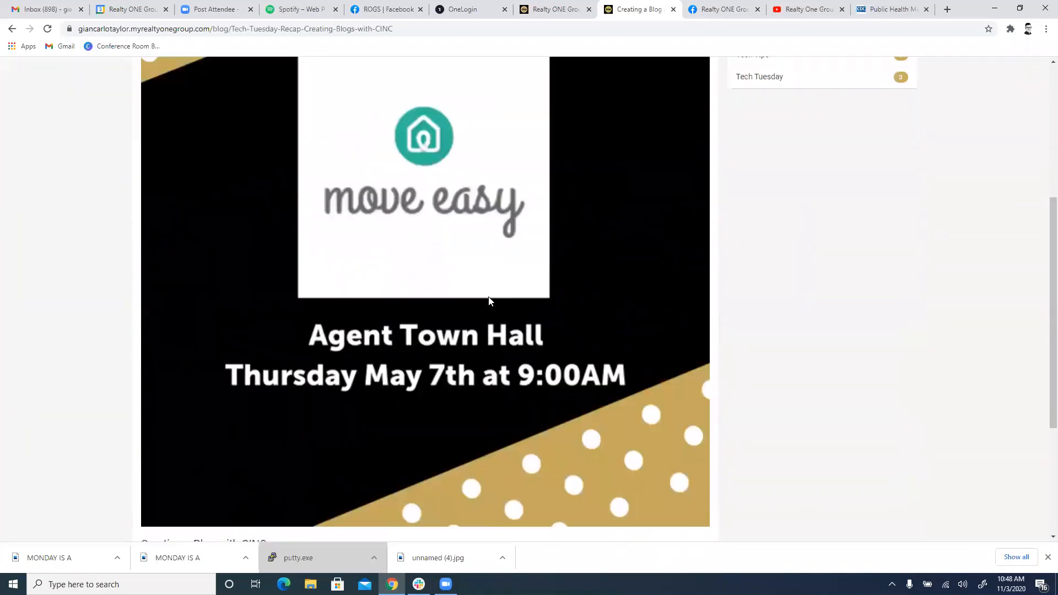
scroll(487, 294, up, 8)
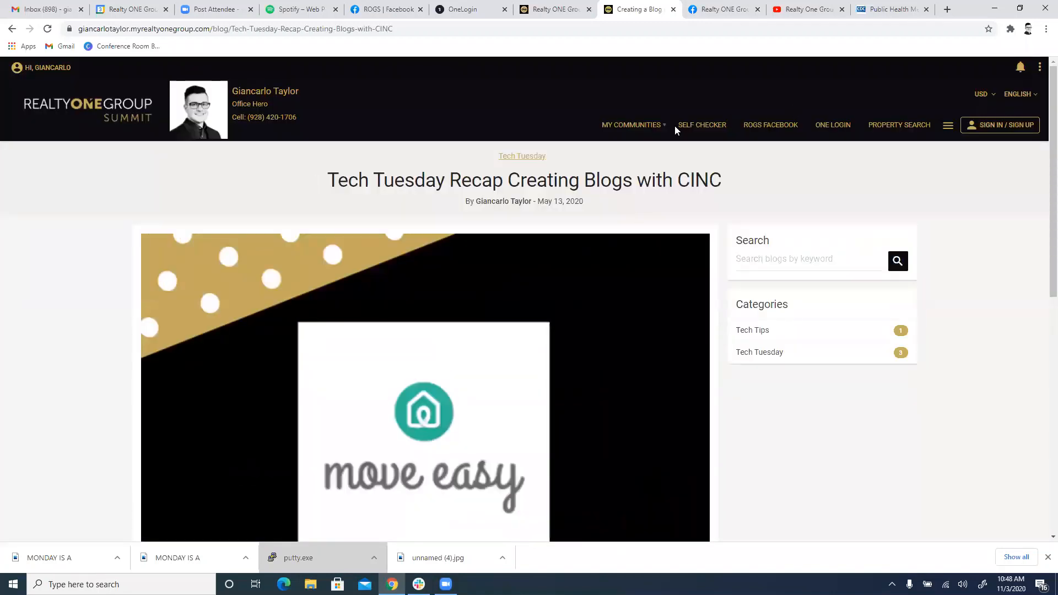
click(1040, 70)
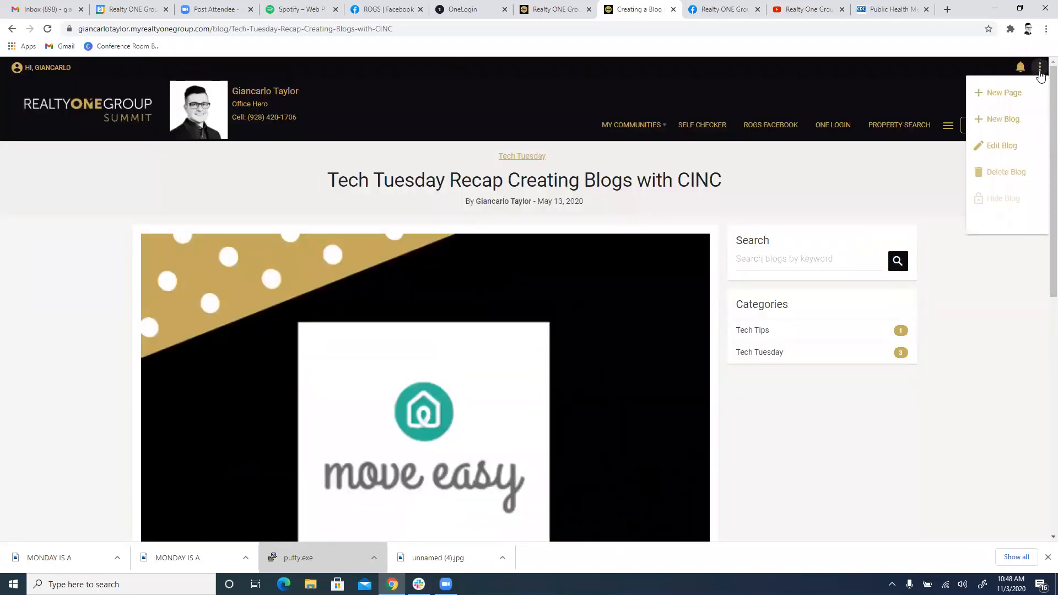
click(1001, 120)
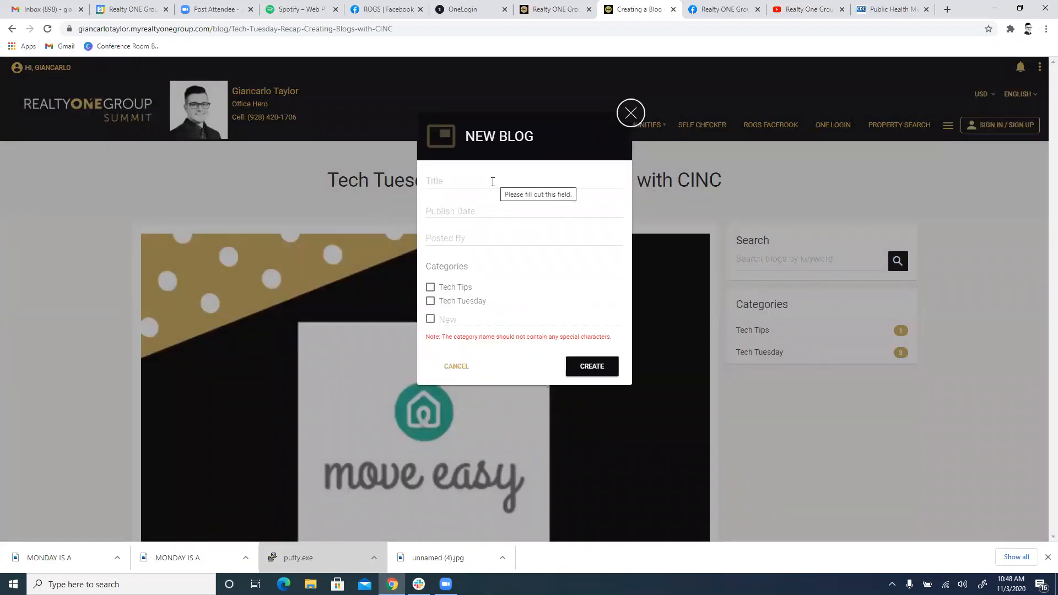
click(493, 182)
click(476, 213)
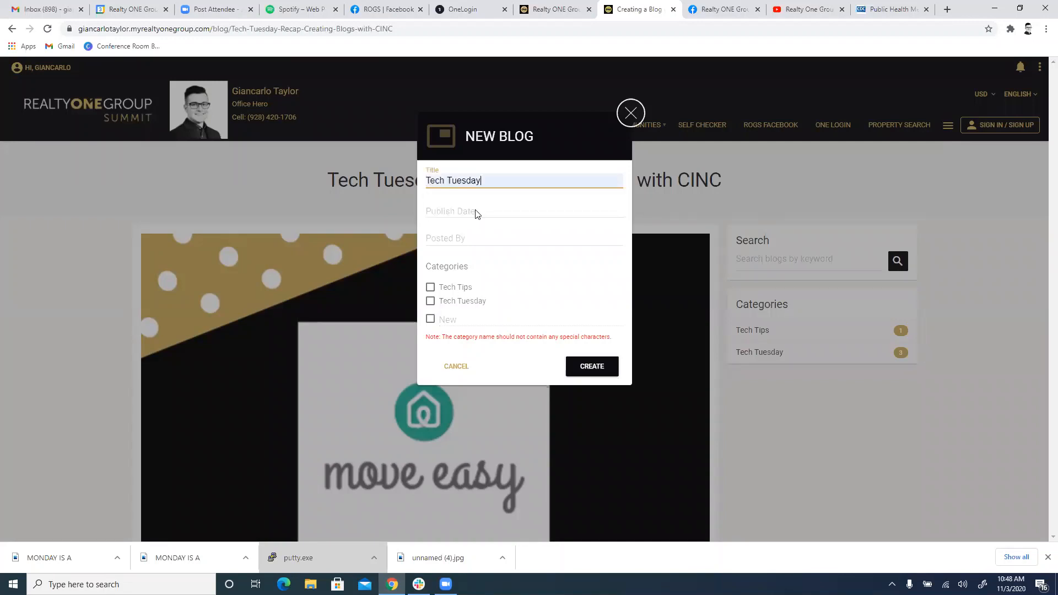
click(485, 213)
click(480, 297)
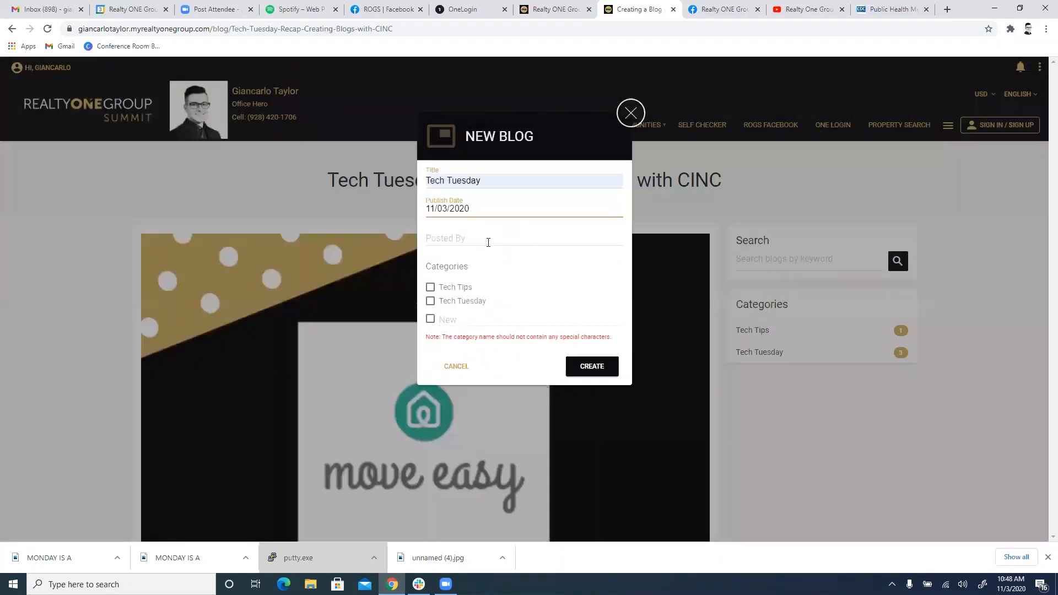
click(488, 242)
click(481, 260)
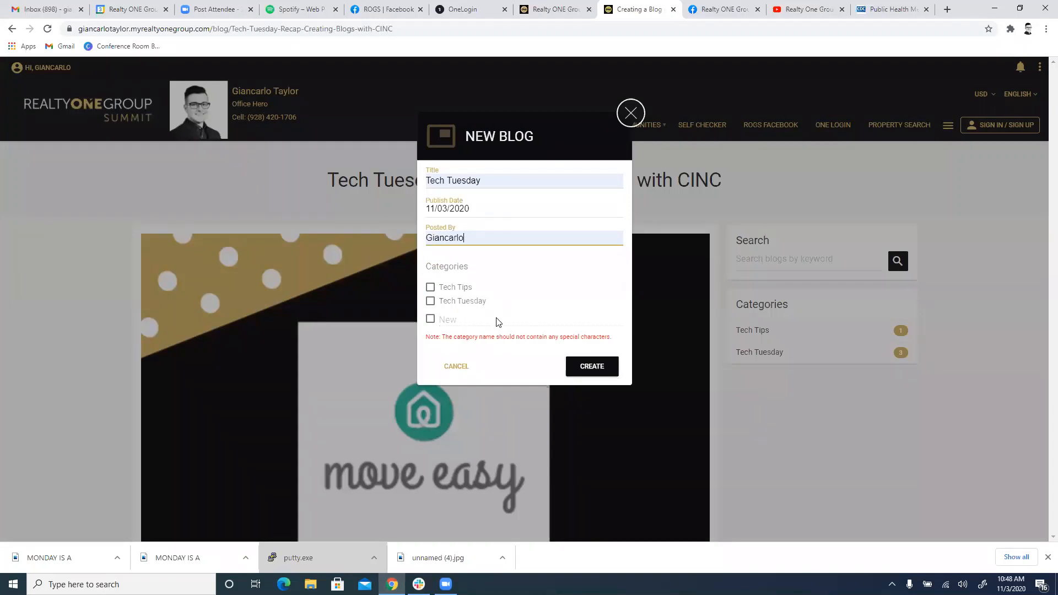
click(631, 114)
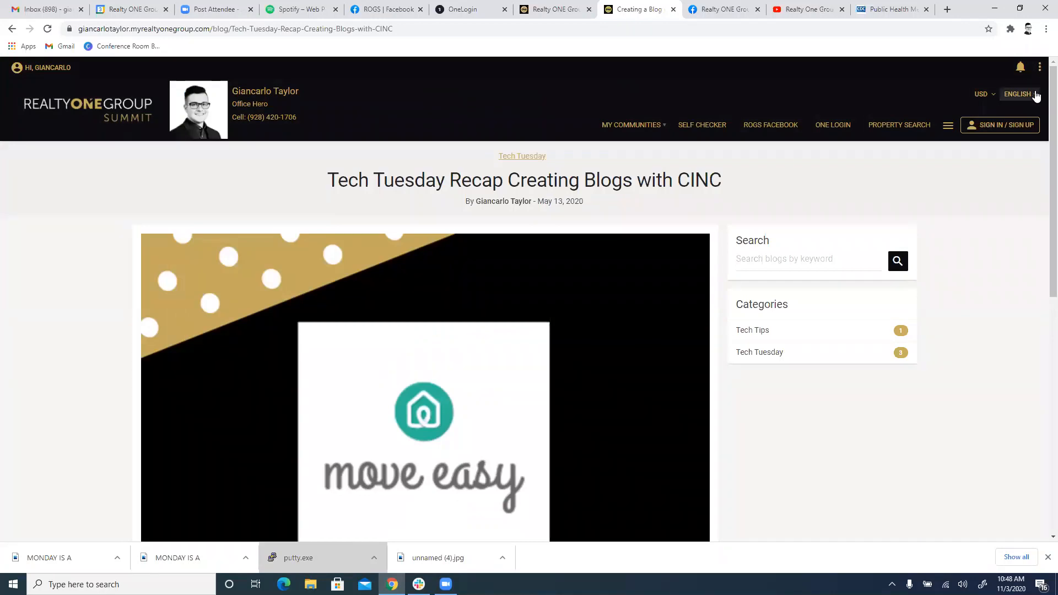
Start a new blog titled CDC Checker with the publish date 11/03/2020
click(1040, 67)
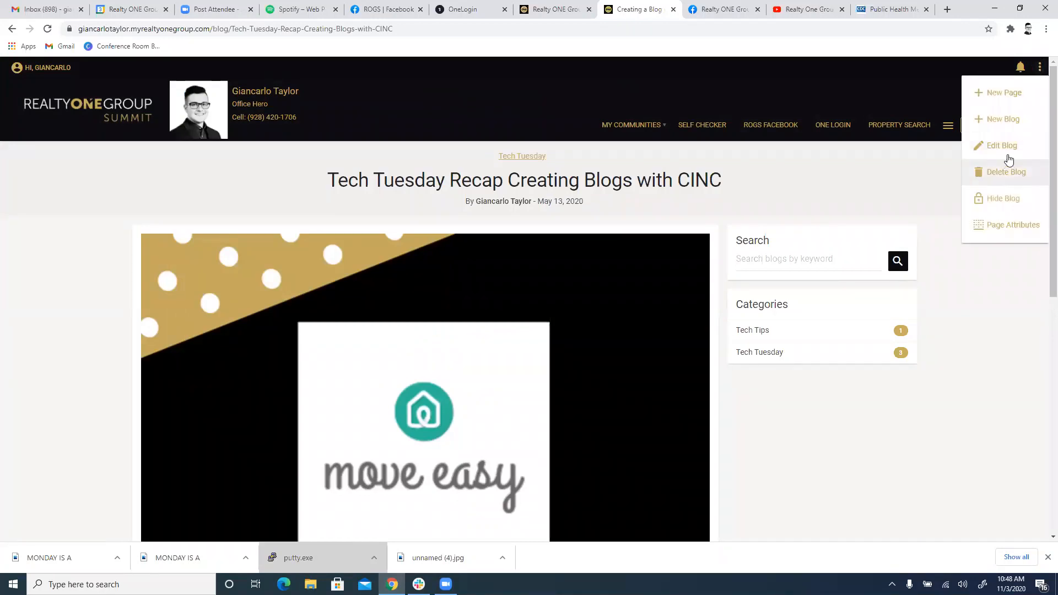
click(1015, 124)
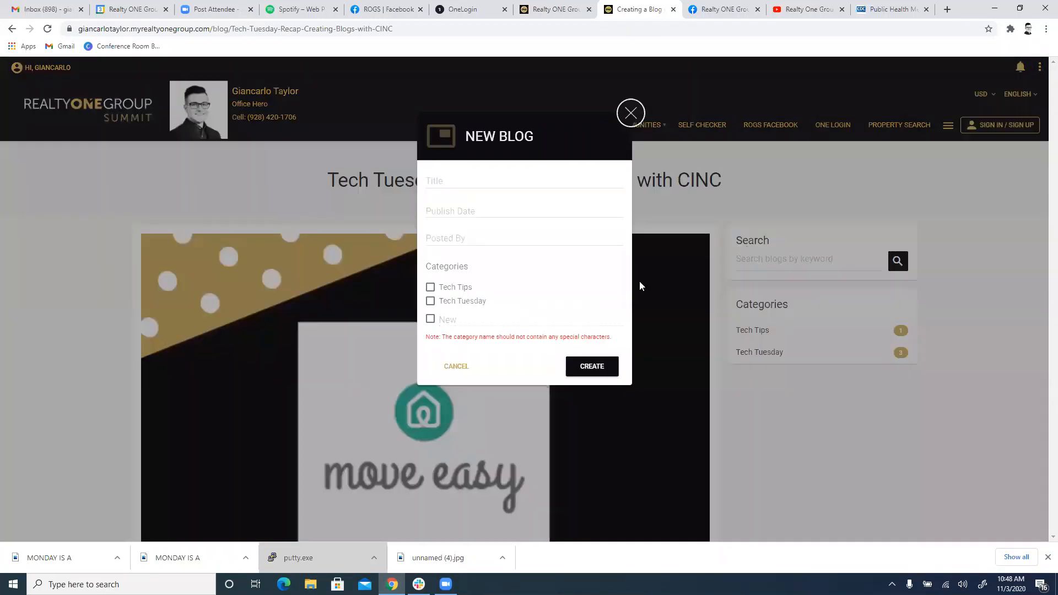
click(462, 178)
text(CDC CHecker)
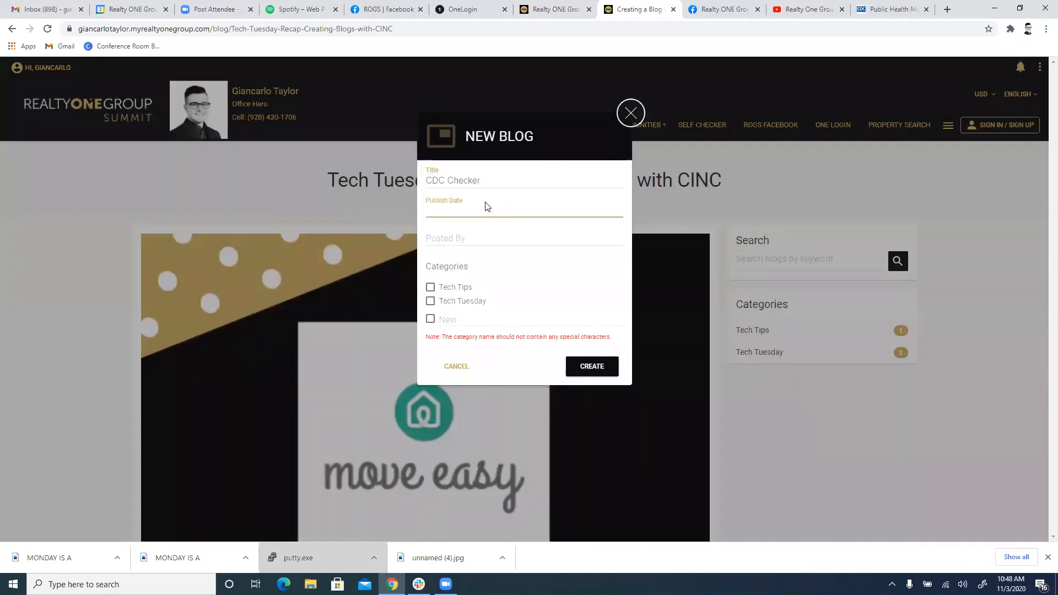
click(486, 210)
click(489, 212)
click(485, 298)
Fill in the author's first name, assign only the Tech Tips category, and create the CDC Checker blog
click(498, 241)
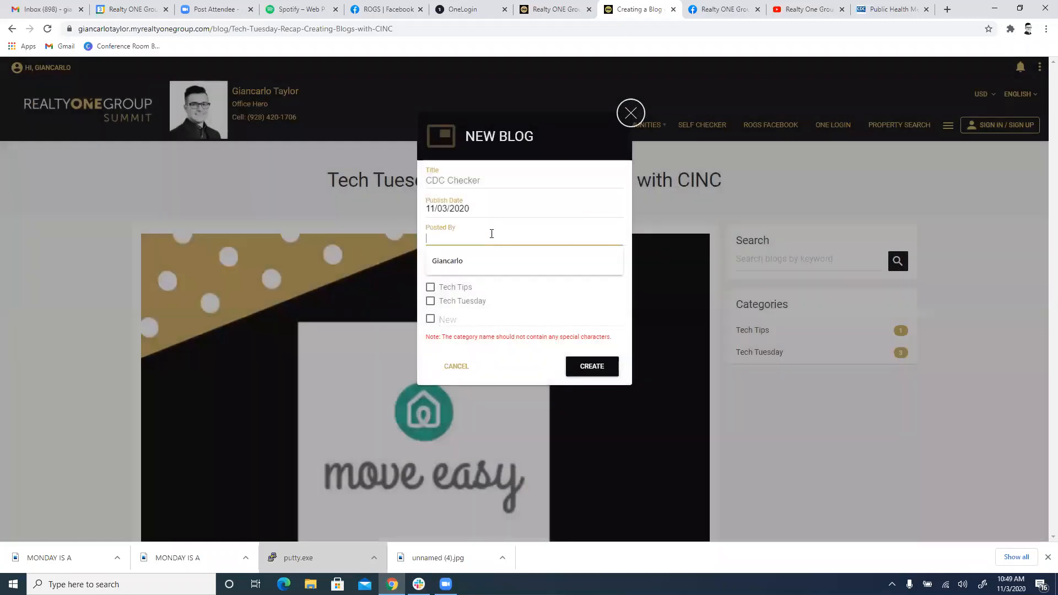
click(484, 259)
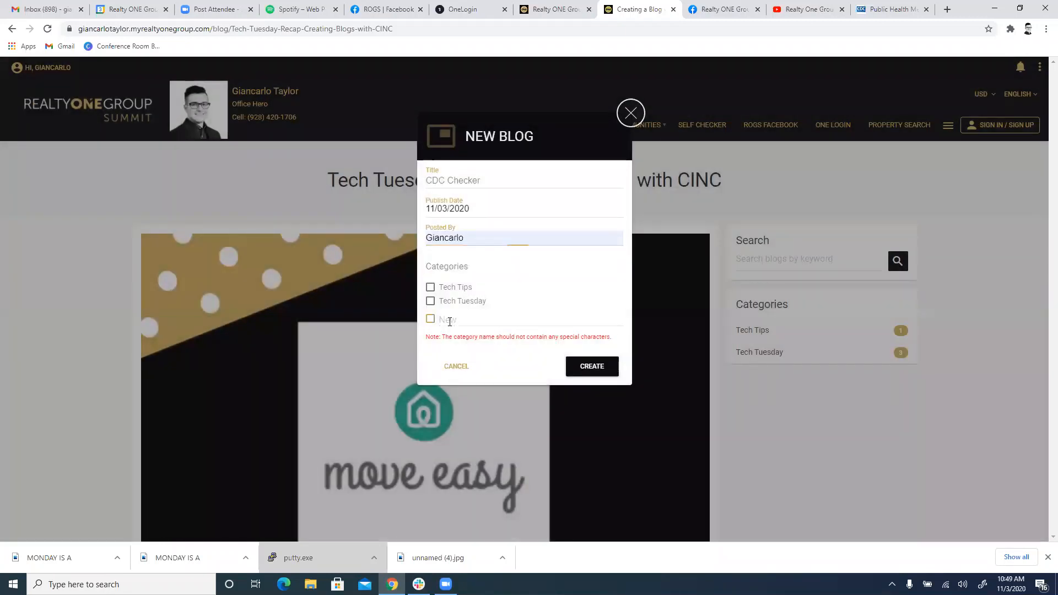
click(430, 319)
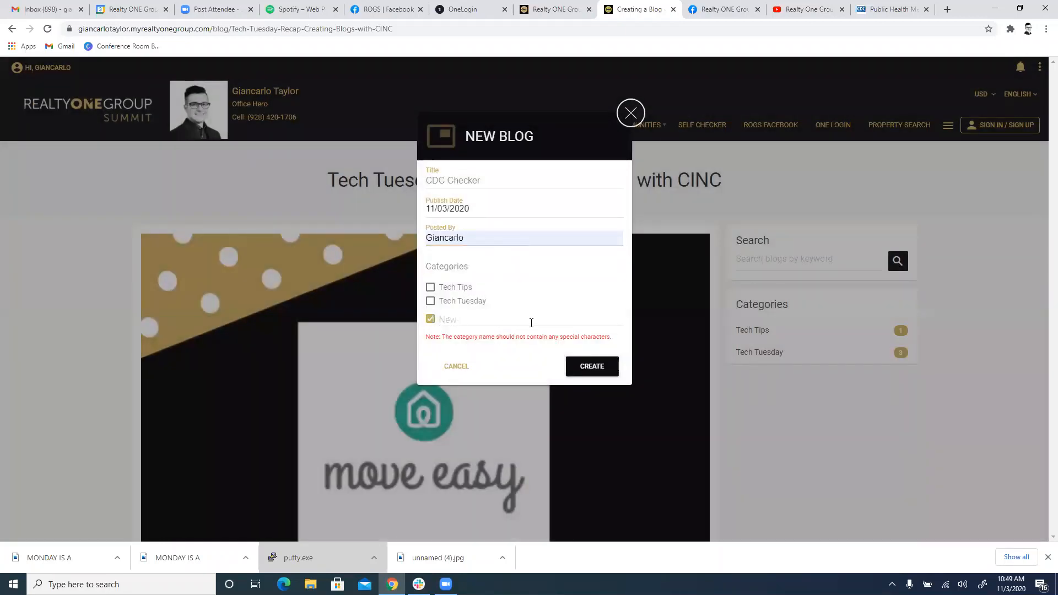
click(463, 287)
click(431, 322)
click(589, 365)
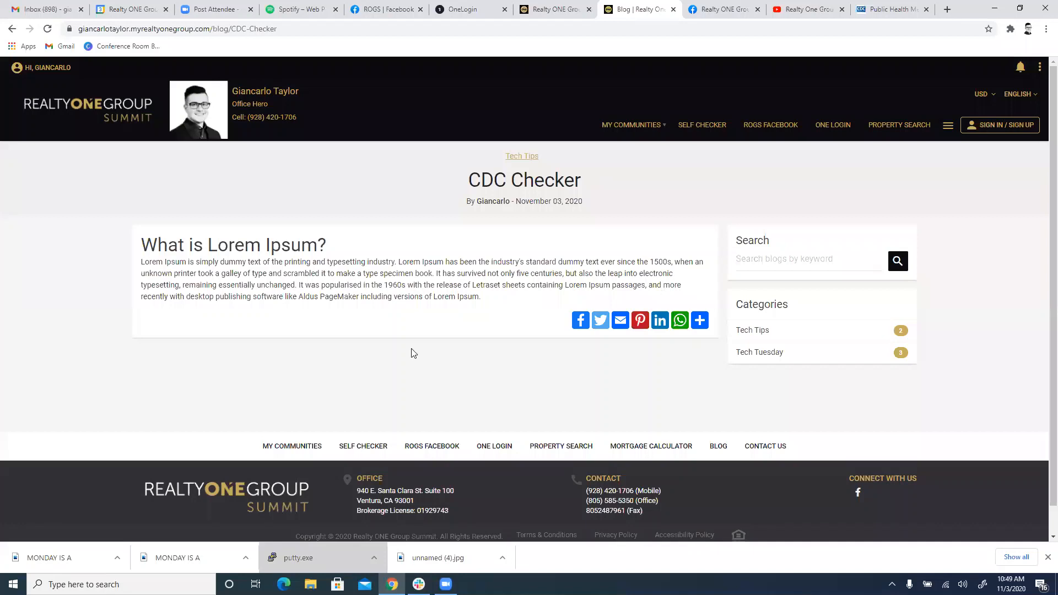
Open the CDC Checker blog for editing and delete its placeholder Lorem Ipsum heading and paragraph
double_click(429, 273)
triple_click(506, 289)
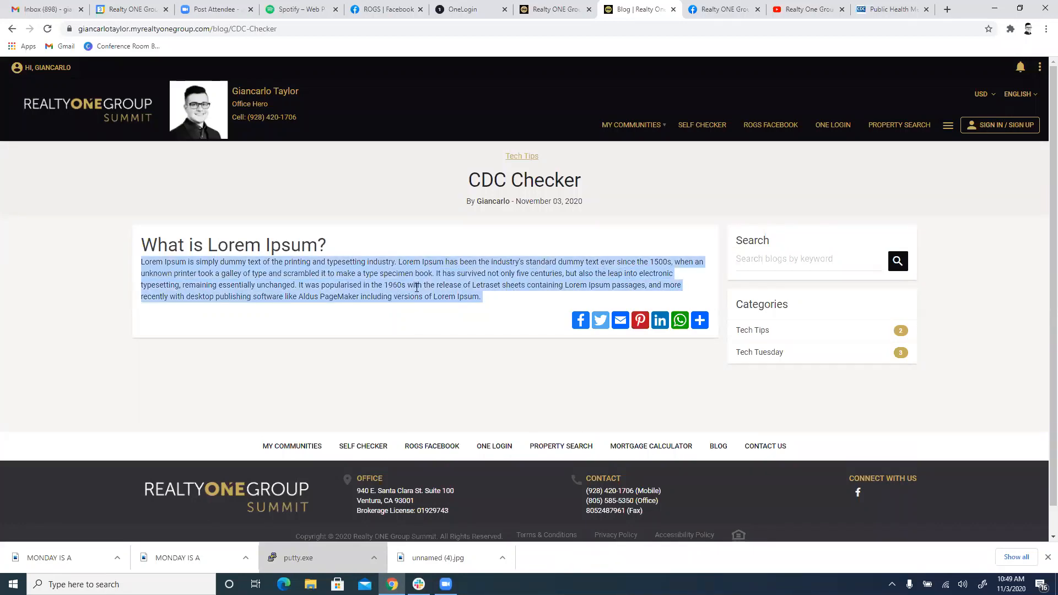
click(1039, 68)
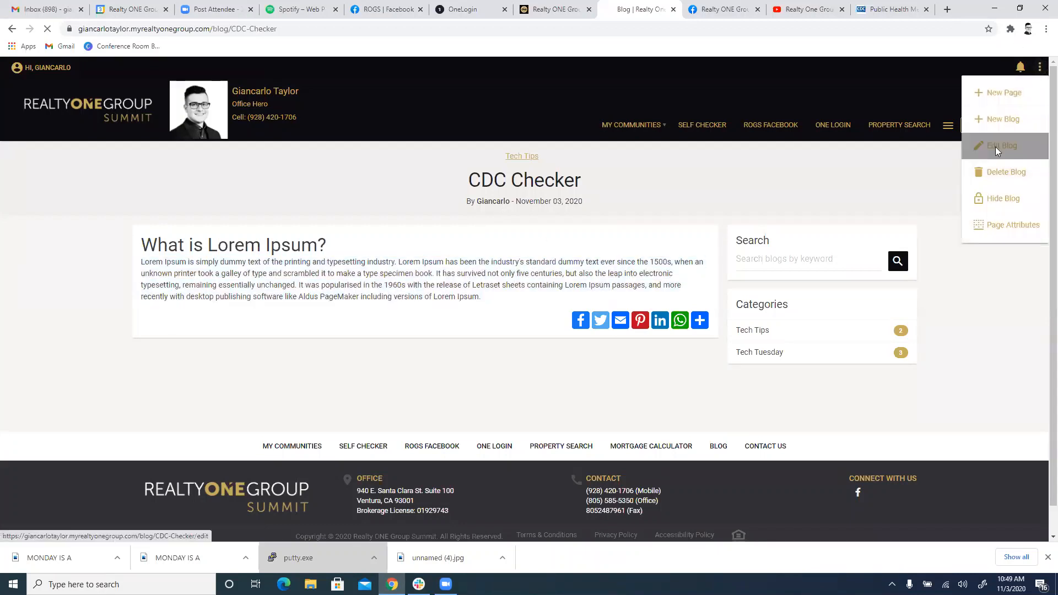
click(996, 146)
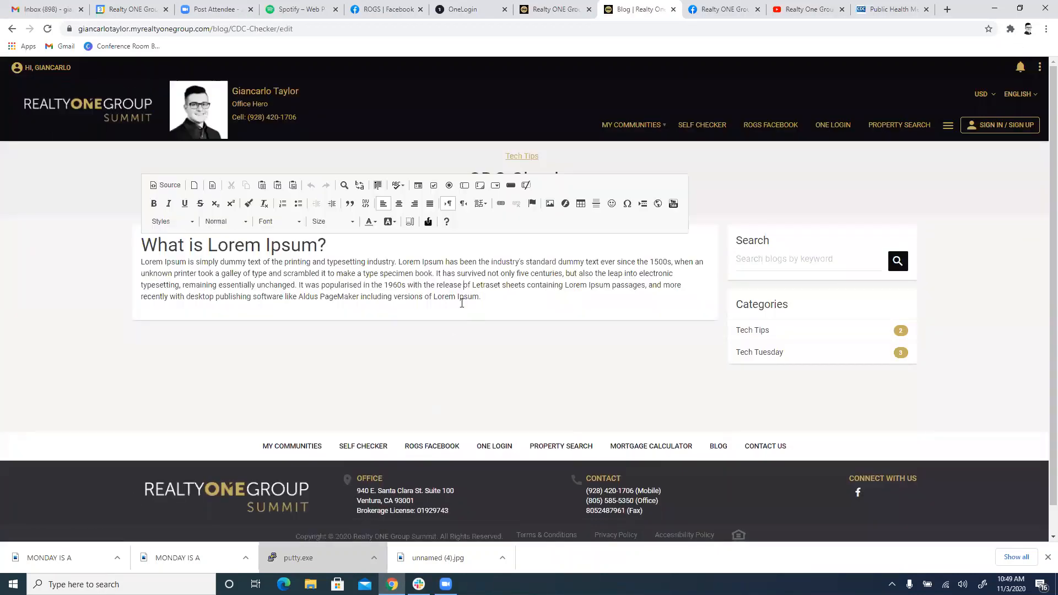
triple_click(474, 283)
key(BackSpace)
key(BackSpace)
key(BackSpace)
key(BackSpace)
key(BackSpace)
key(BackSpace)
key(BackSpace)
key(BackSpace)
key(BackSpace)
key(BackSpace)
key(BackSpace)
key(BackSpace)
key(BackSpace)
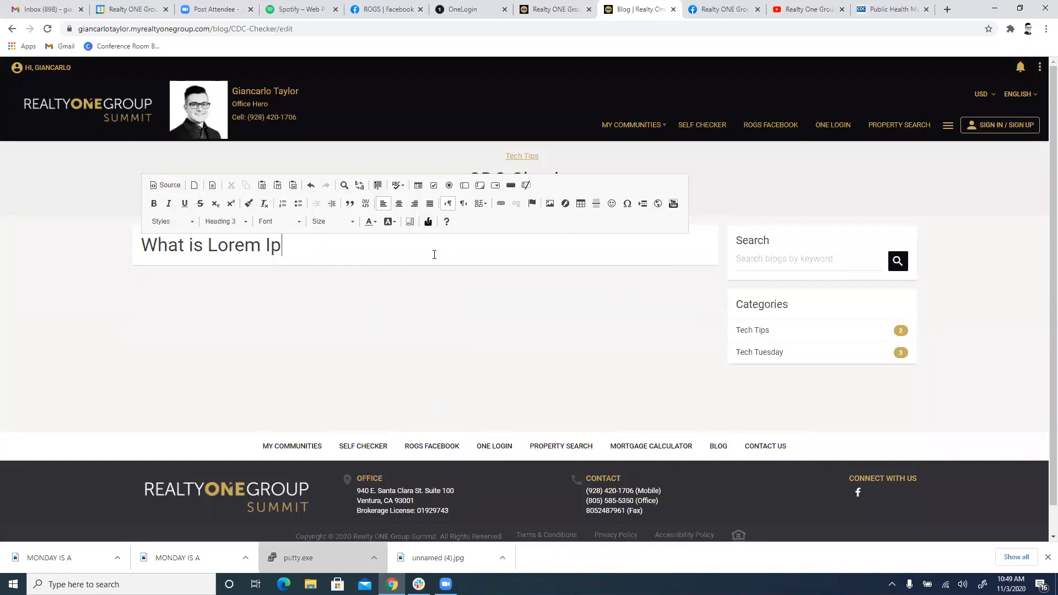
key(BackSpace)
key(BackSpace)
key(BackSpace)
key(BackSpace)
key(BackSpace)
key(BackSpace)
key(BackSpace)
key(BackSpace)
key(BackSpace)
key(BackSpace)
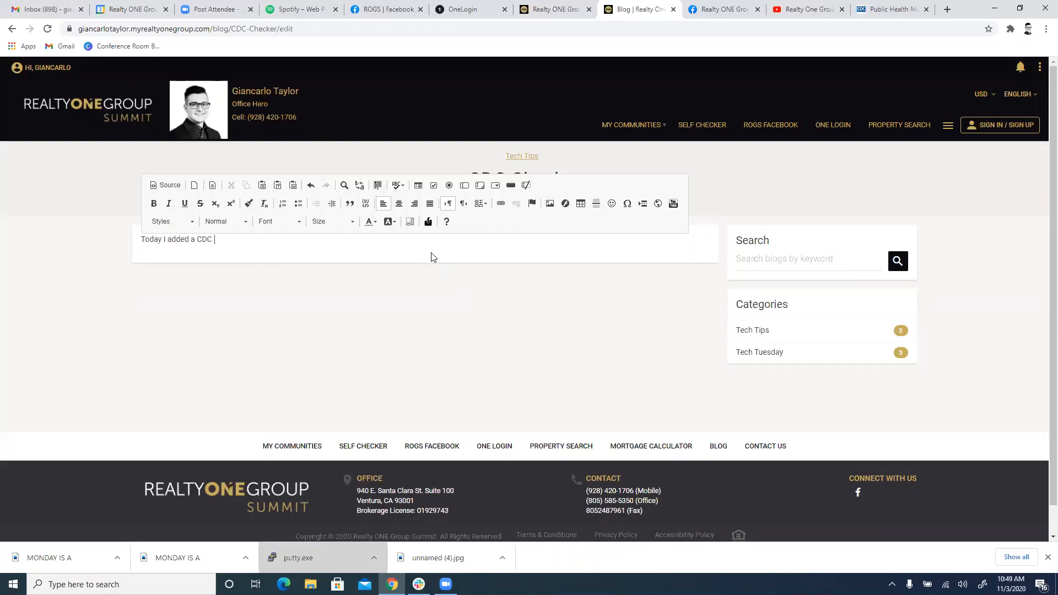
Enter the body text "Today I added a CDC checker tp my website. See video to do the same." and save the blog
text(Today I added a CDC  checker tp my ew)
key(BackSpace)
key(BackSpace)
text(web)
text(so)
text(te. Se)
text(e video)
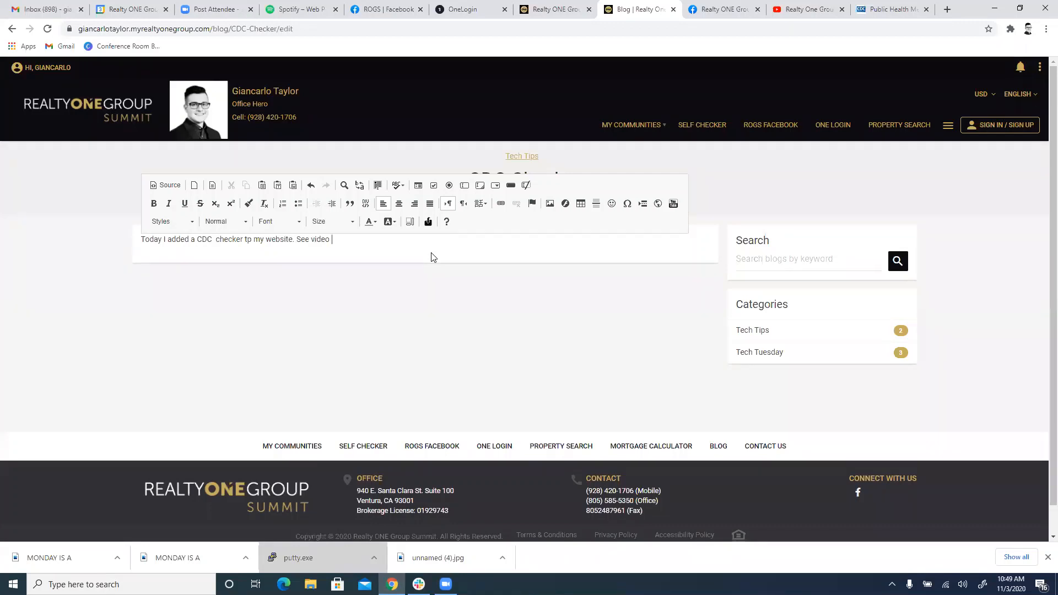
text( to do the same.)
click(1039, 67)
click(984, 178)
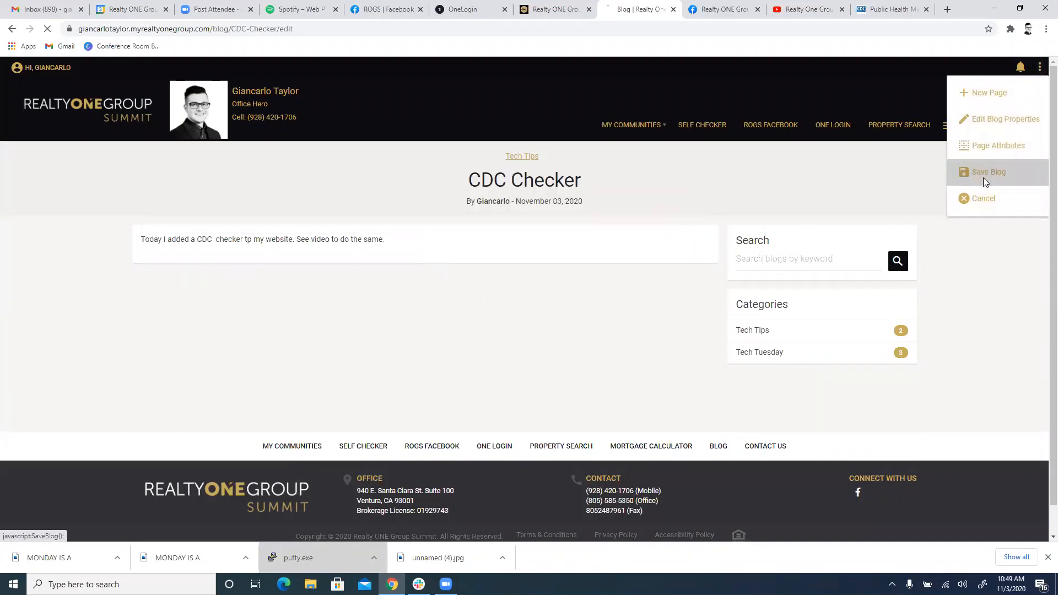
Look over the saved post's admin options, then view the CDC Checker post from the site's Blog page
click(1039, 67)
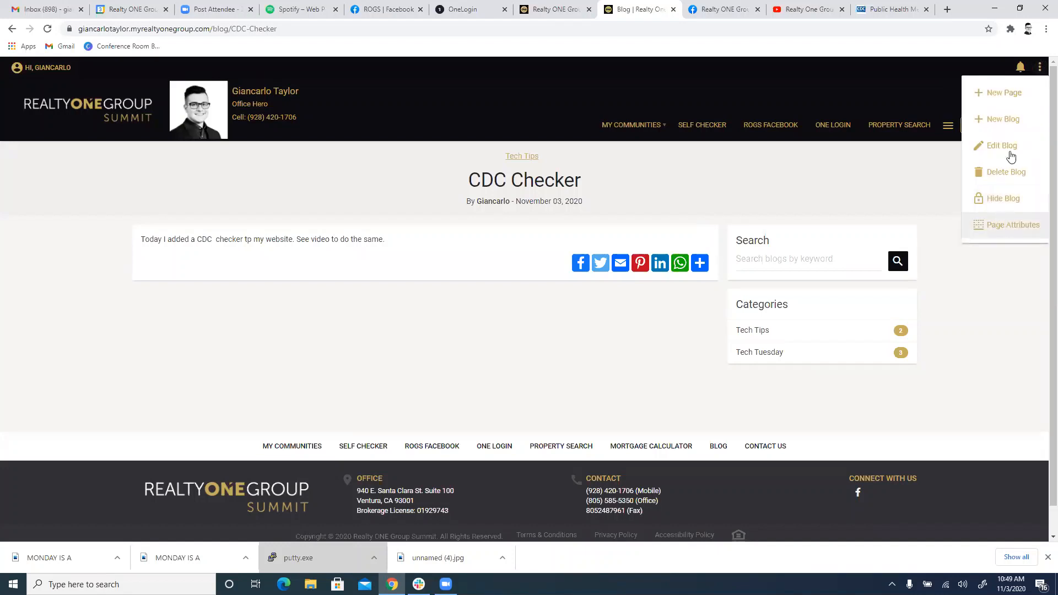
click(813, 204)
mouse_move(947, 126)
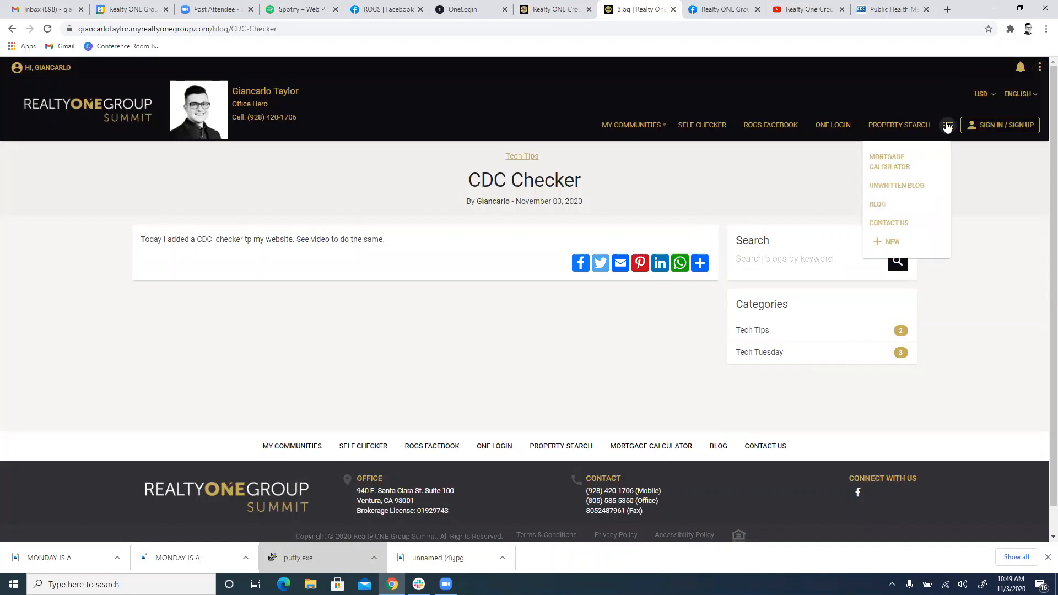
click(885, 206)
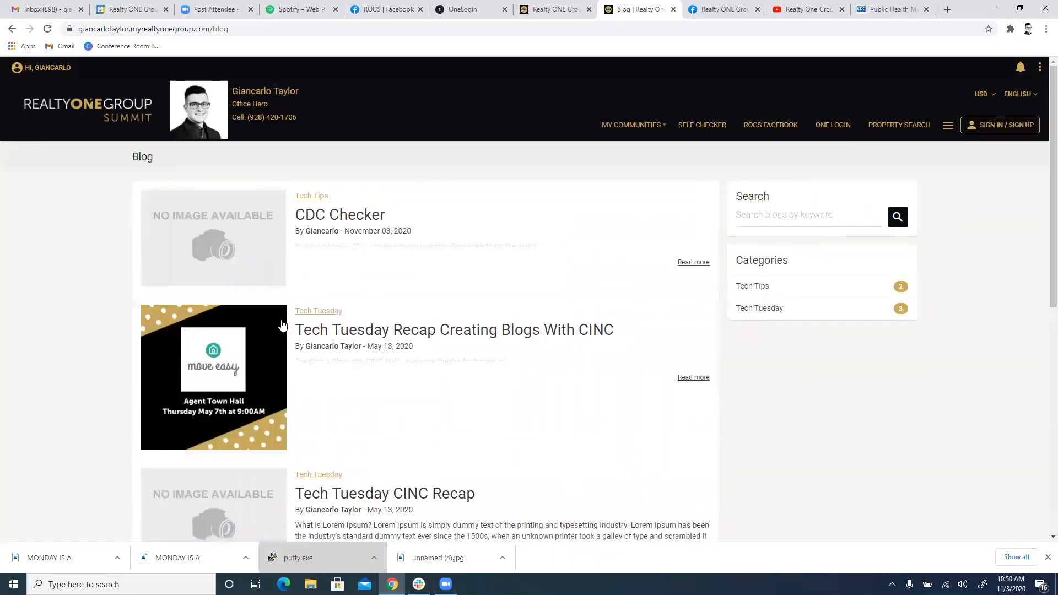
click(252, 257)
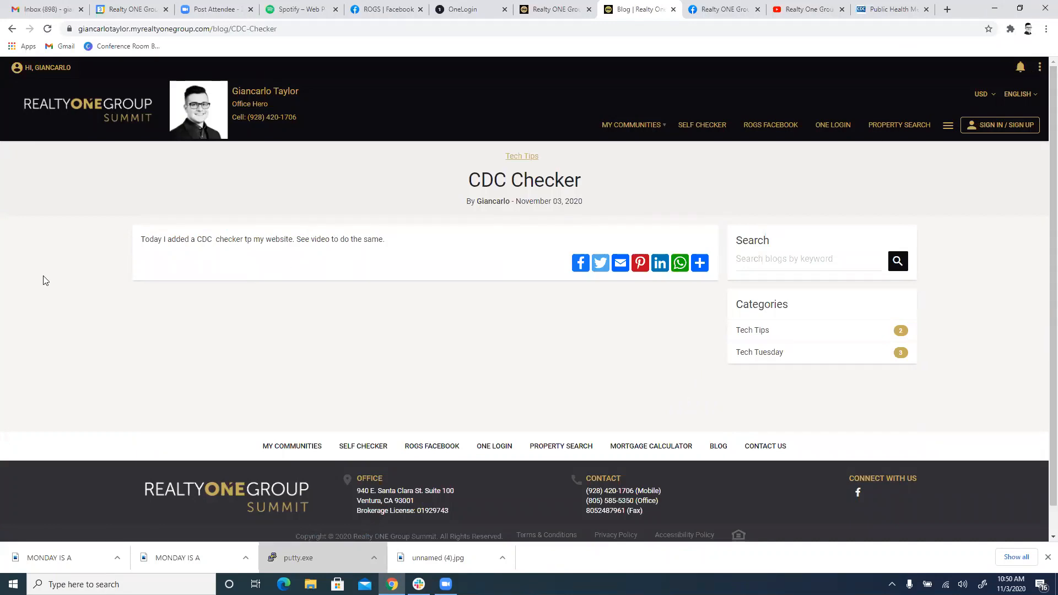
Return to the blog list and review the Tech Tuesday Recap Creating Blogs With CINC post from its heading to its body text
click(11, 29)
scroll(198, 275, down, 2)
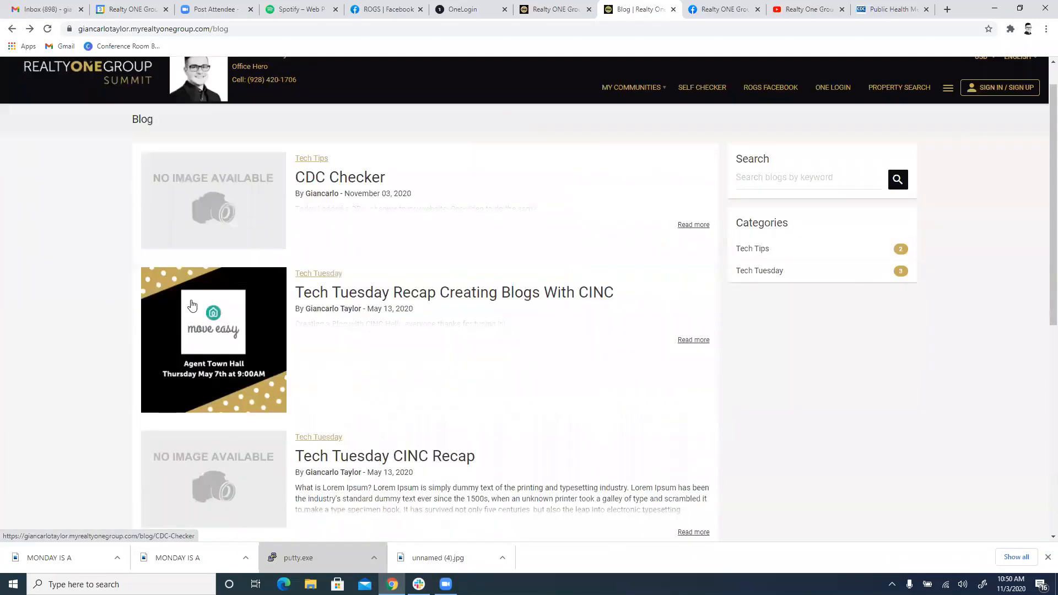
click(197, 276)
scroll(455, 291, down, 5)
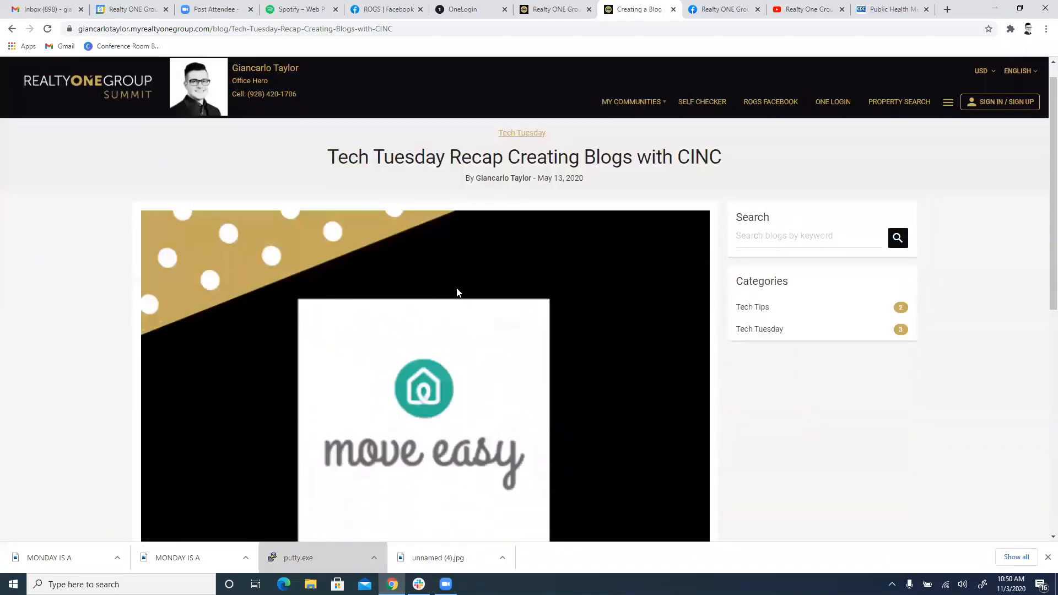
scroll(453, 294, up, 5)
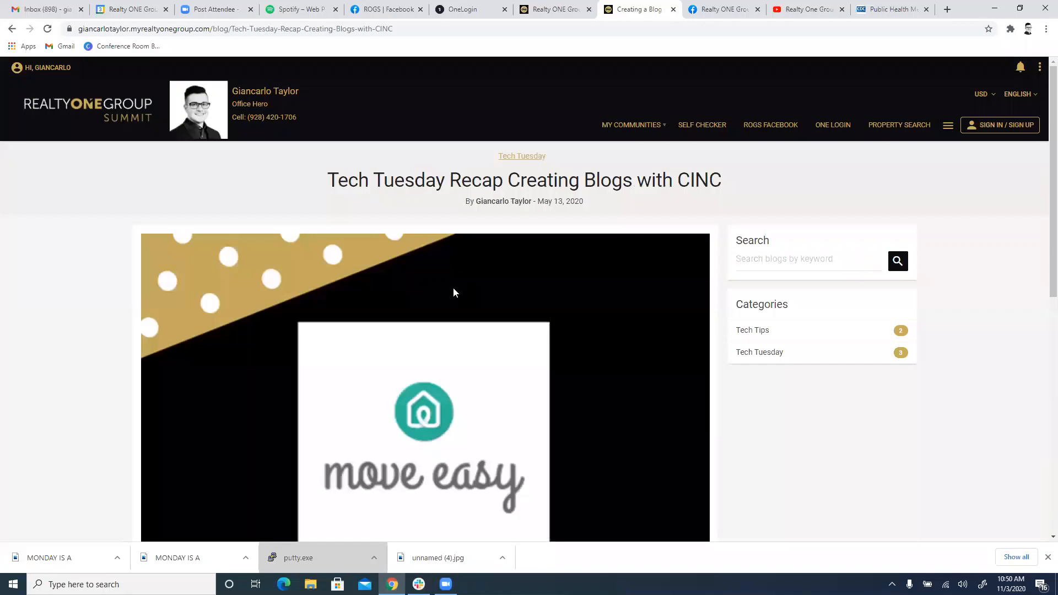
scroll(454, 292, down, 2)
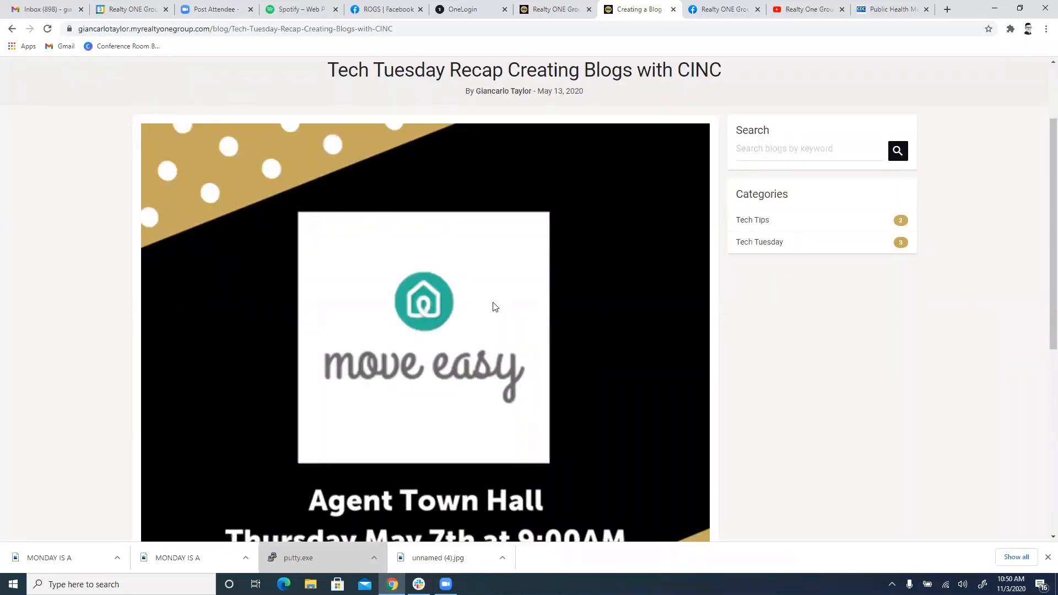
scroll(491, 307, down, 7)
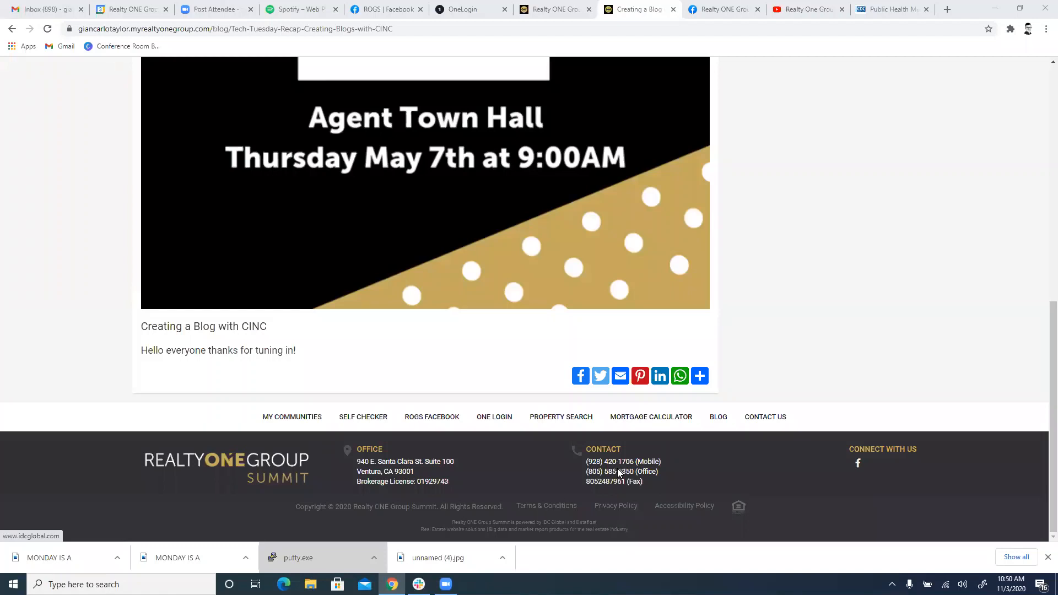
scroll(867, 144, up, 8)
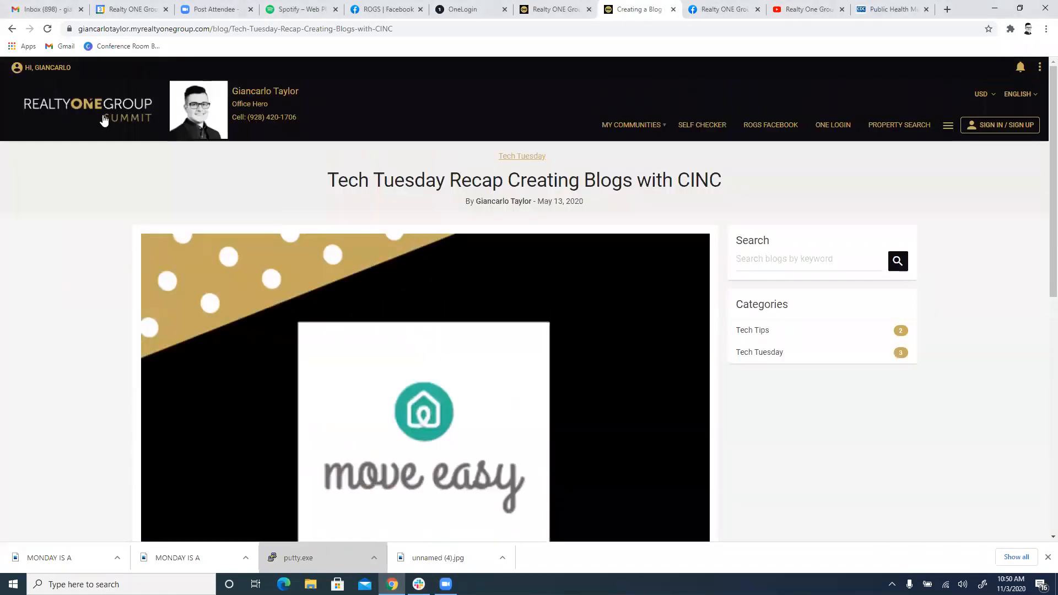
Go to the site's home page and open its admin options
click(110, 112)
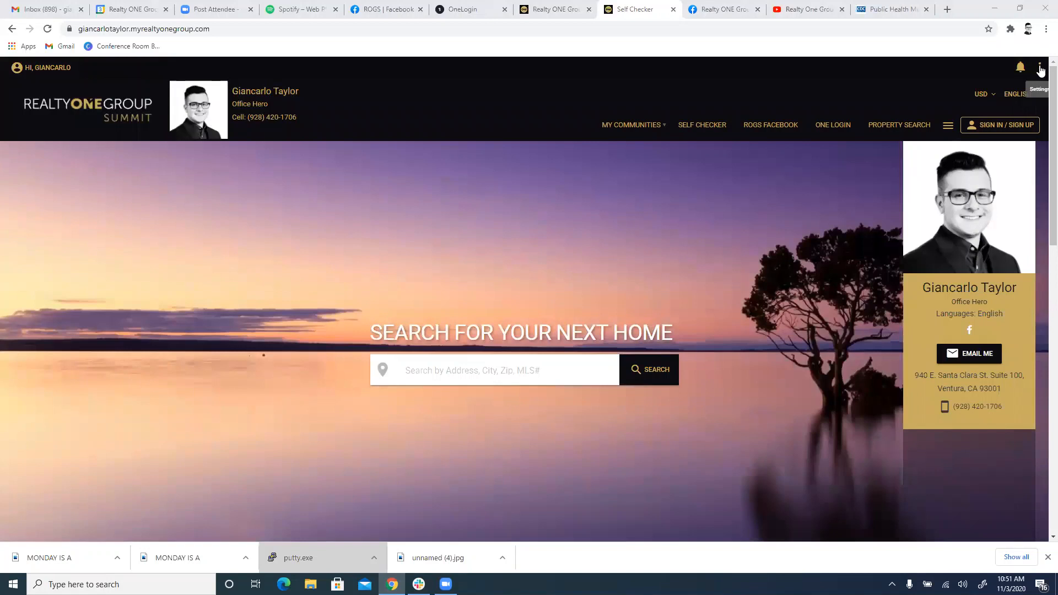
click(1039, 66)
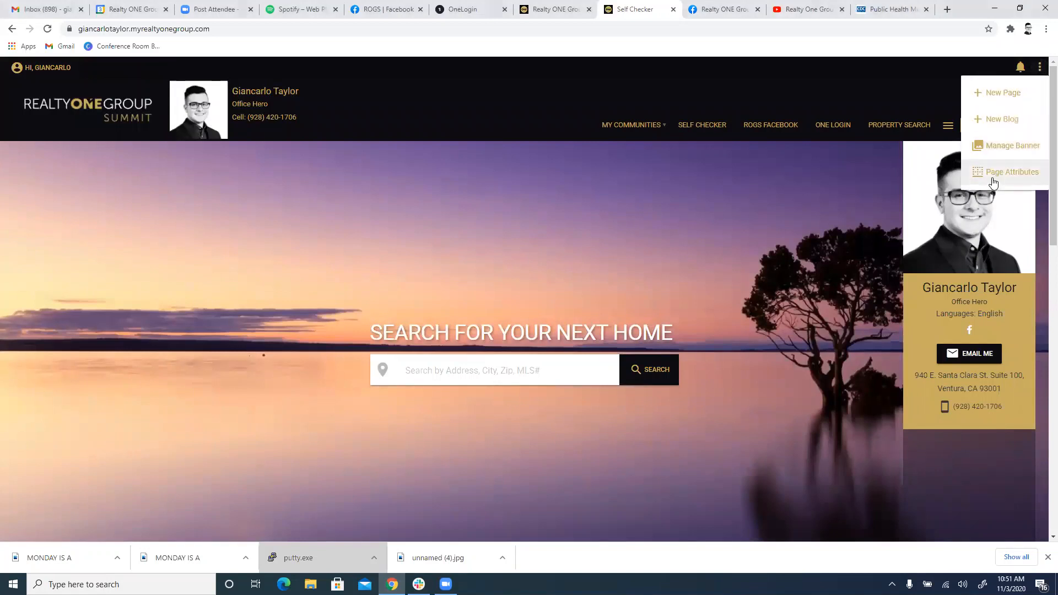